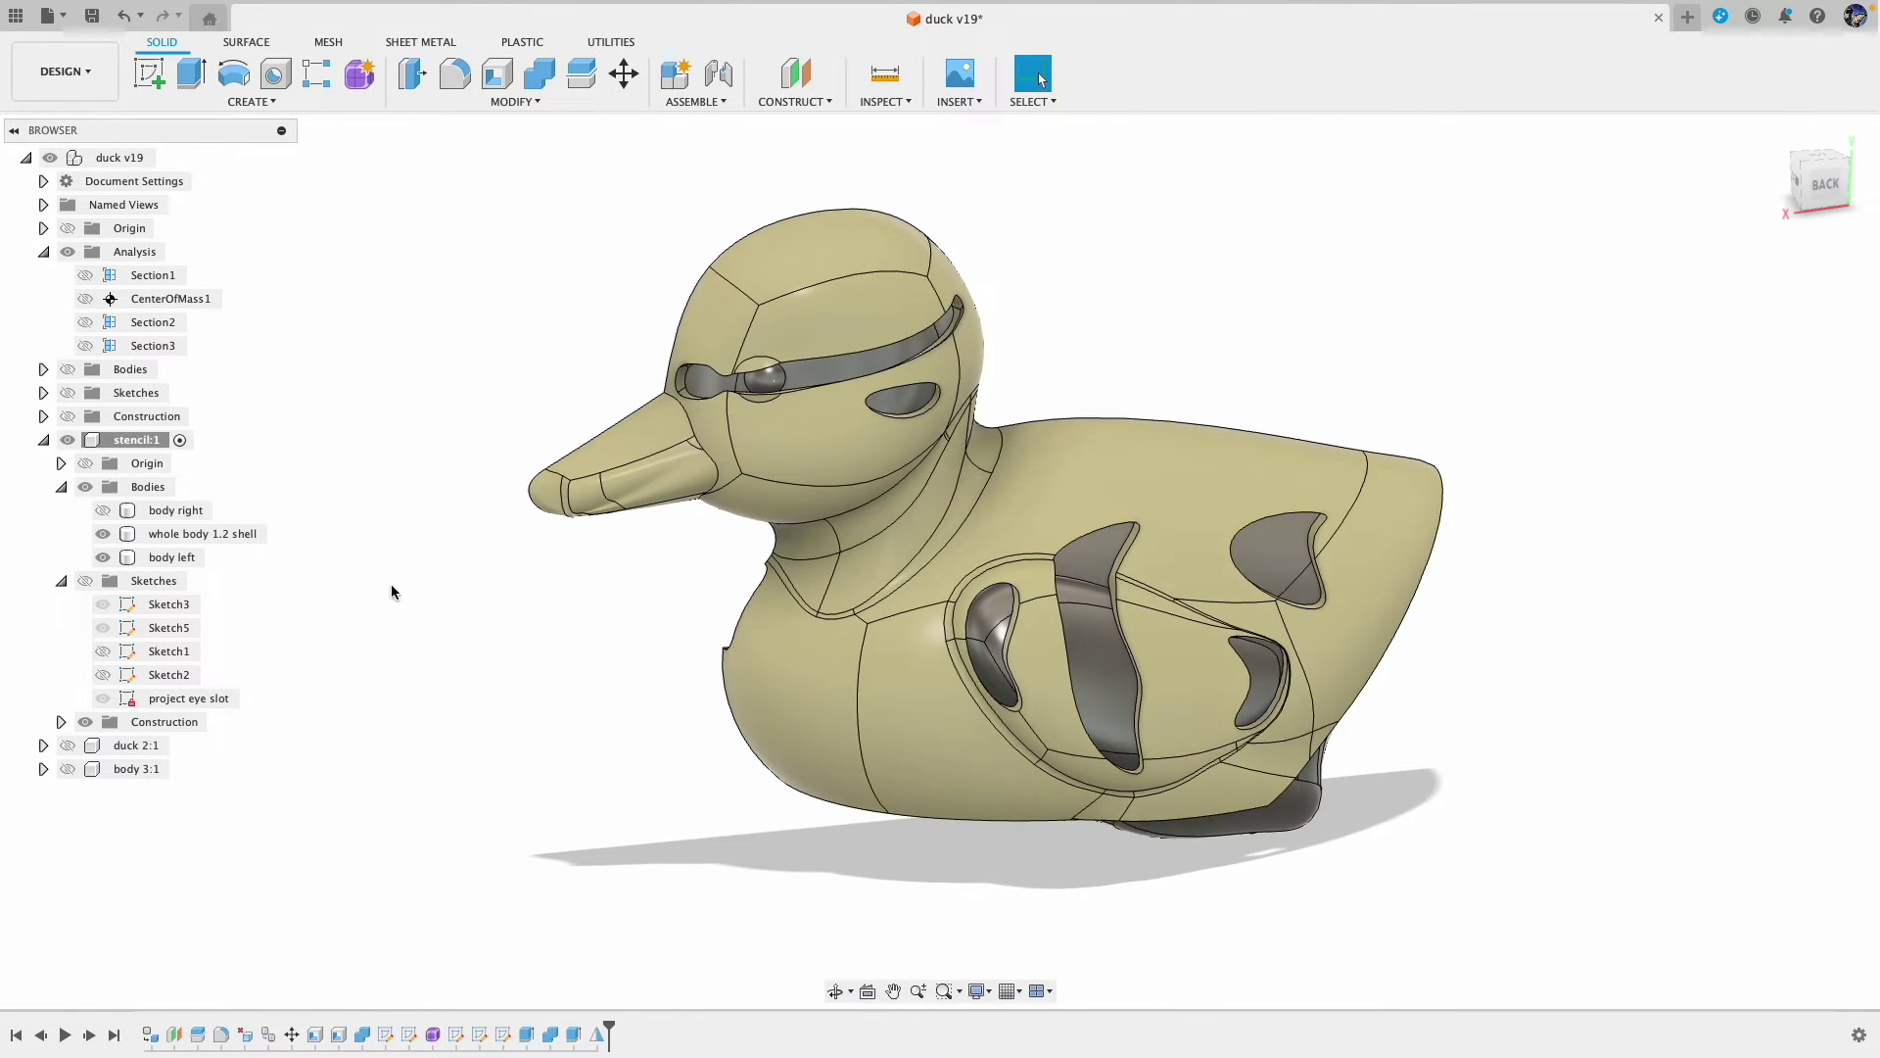
Step: Inspect the duck's open slots by toggling the left body and sliding the Section3 cut plane
{"action": "left_click", "coordinate": [103, 557]}
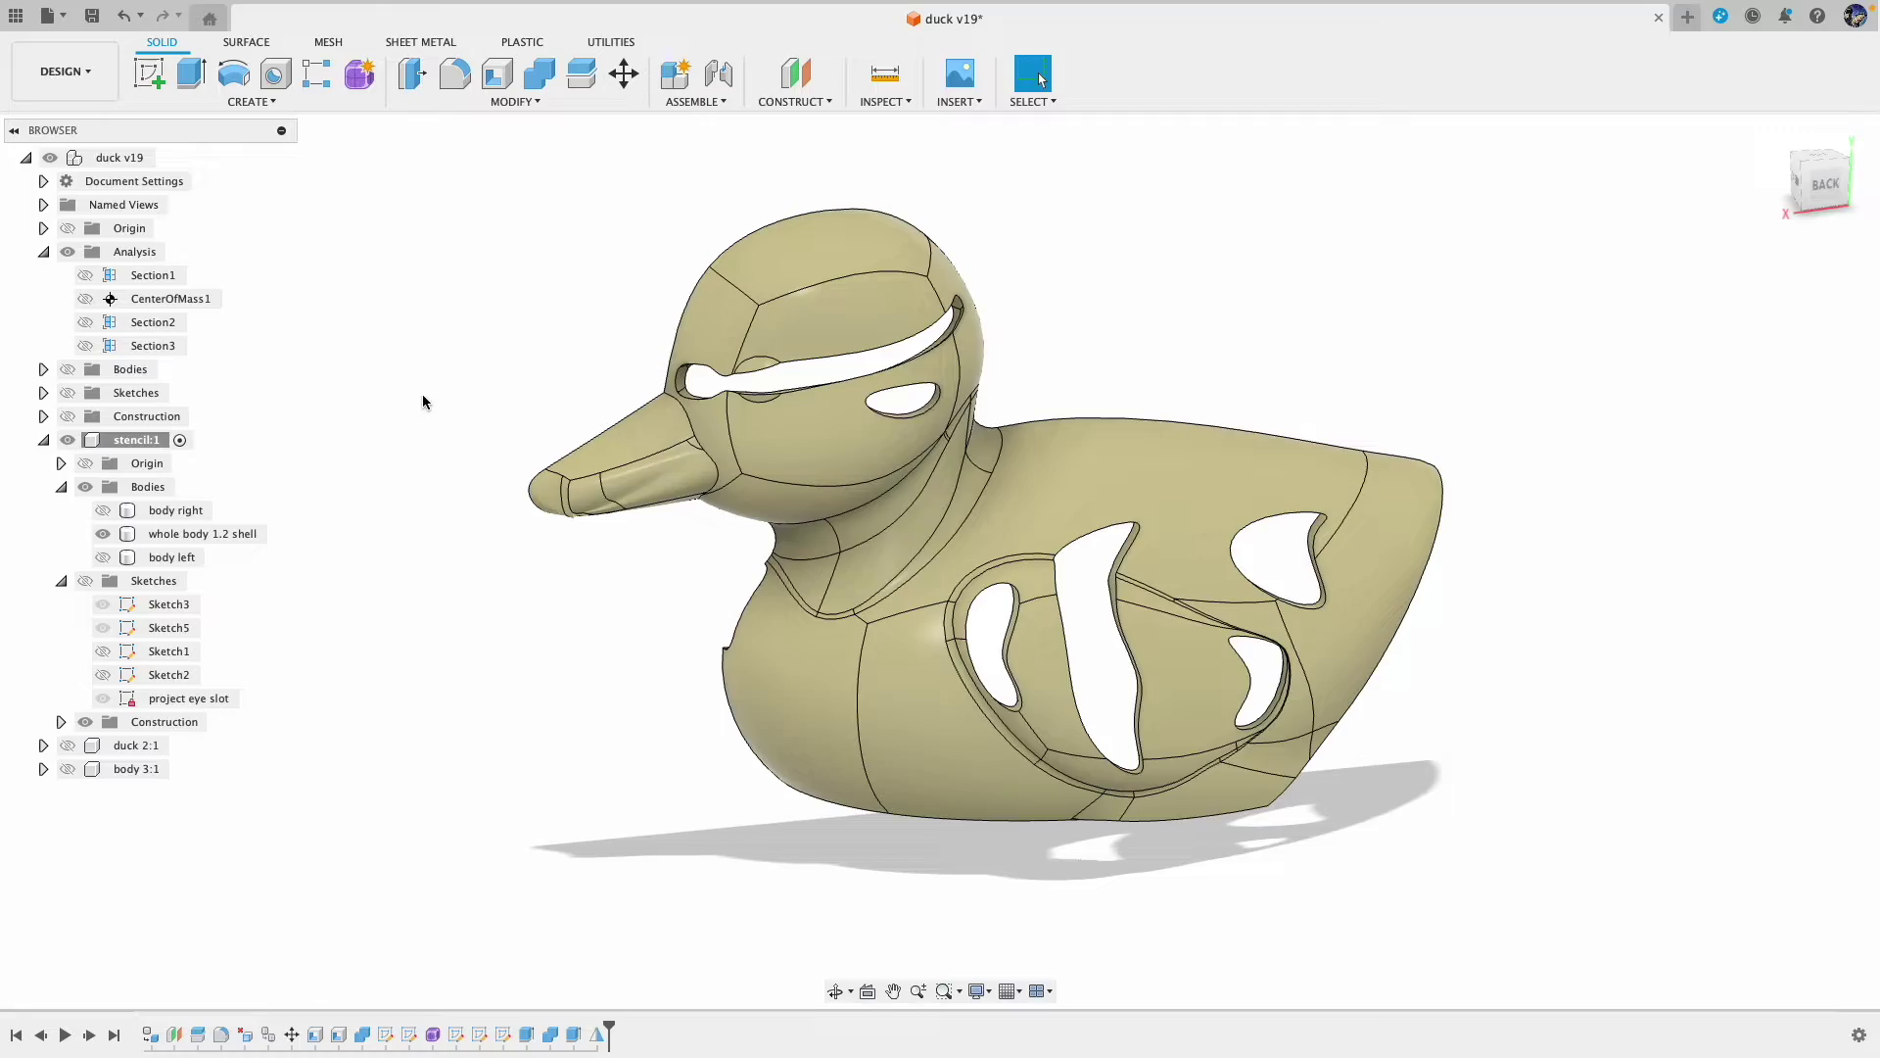
{"action": "middle_click_drag", "start_coordinate": [423, 401], "coordinate": [585, 390], "text": "shift"}
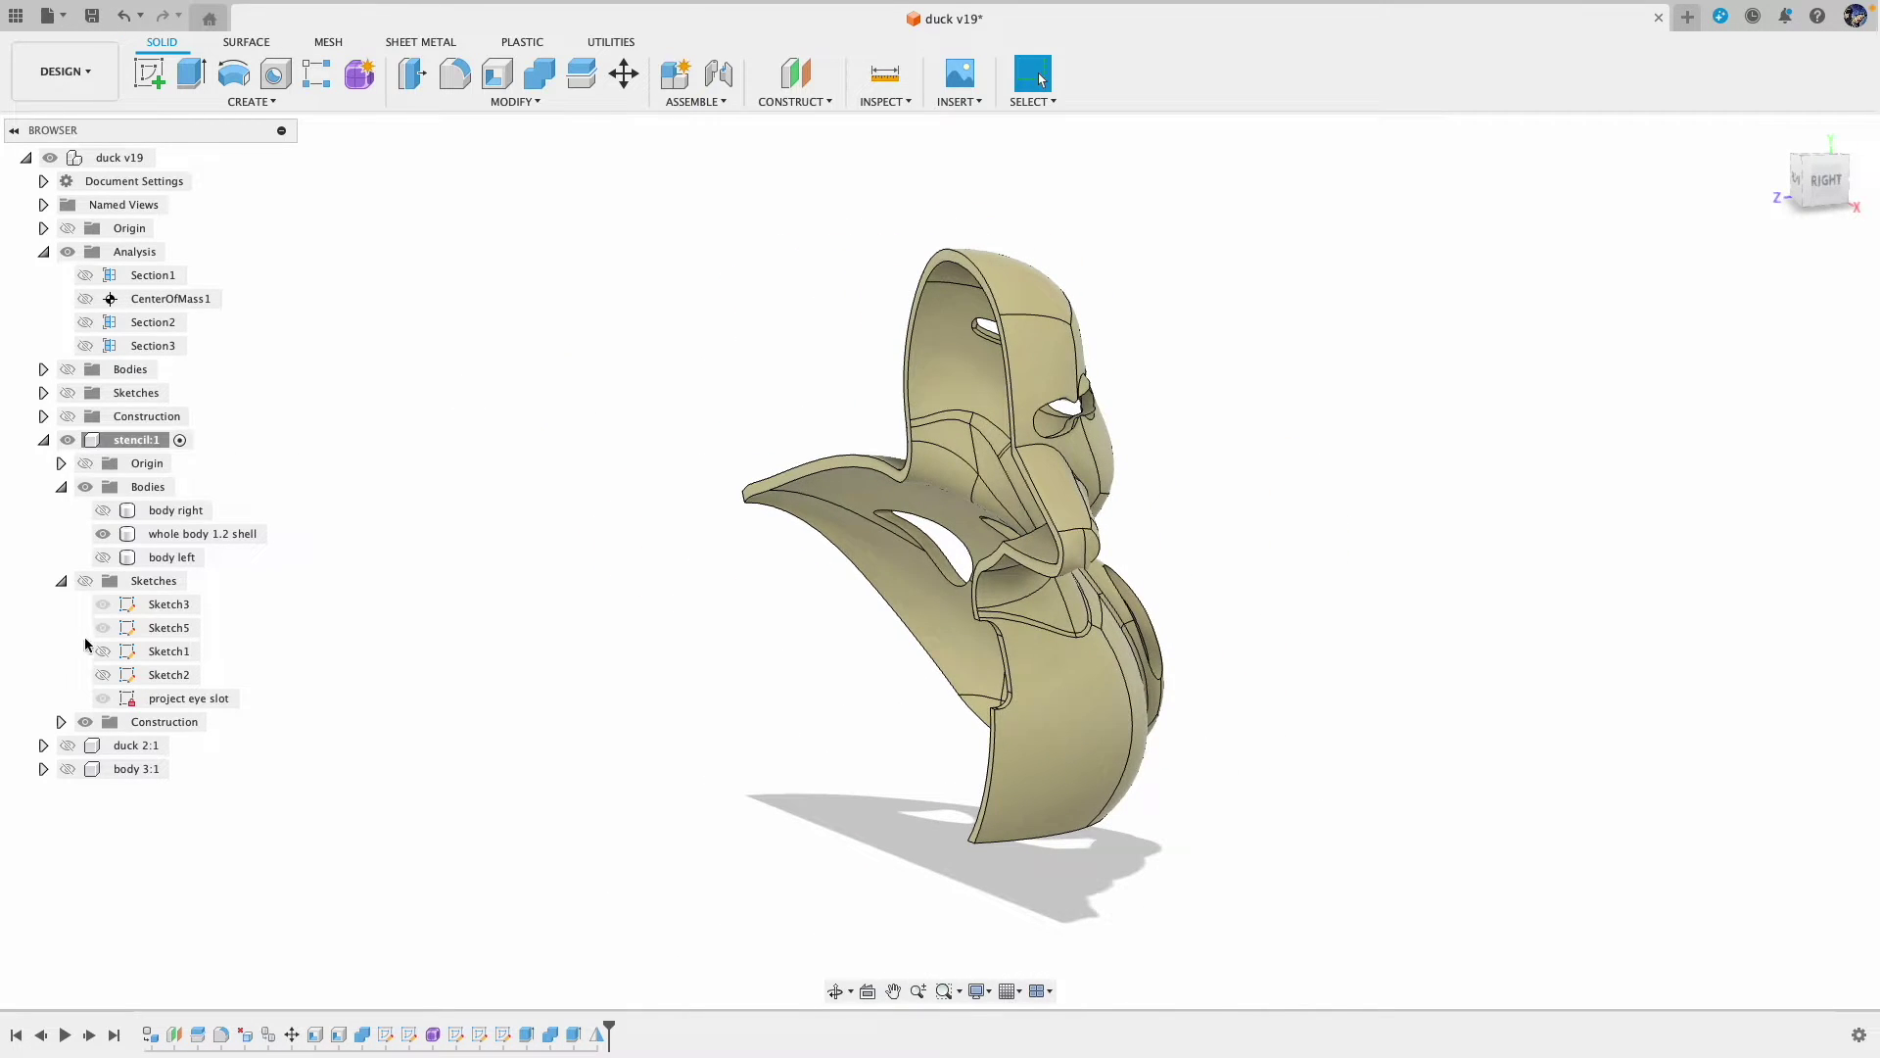
{"action": "left_click", "coordinate": [101, 556]}
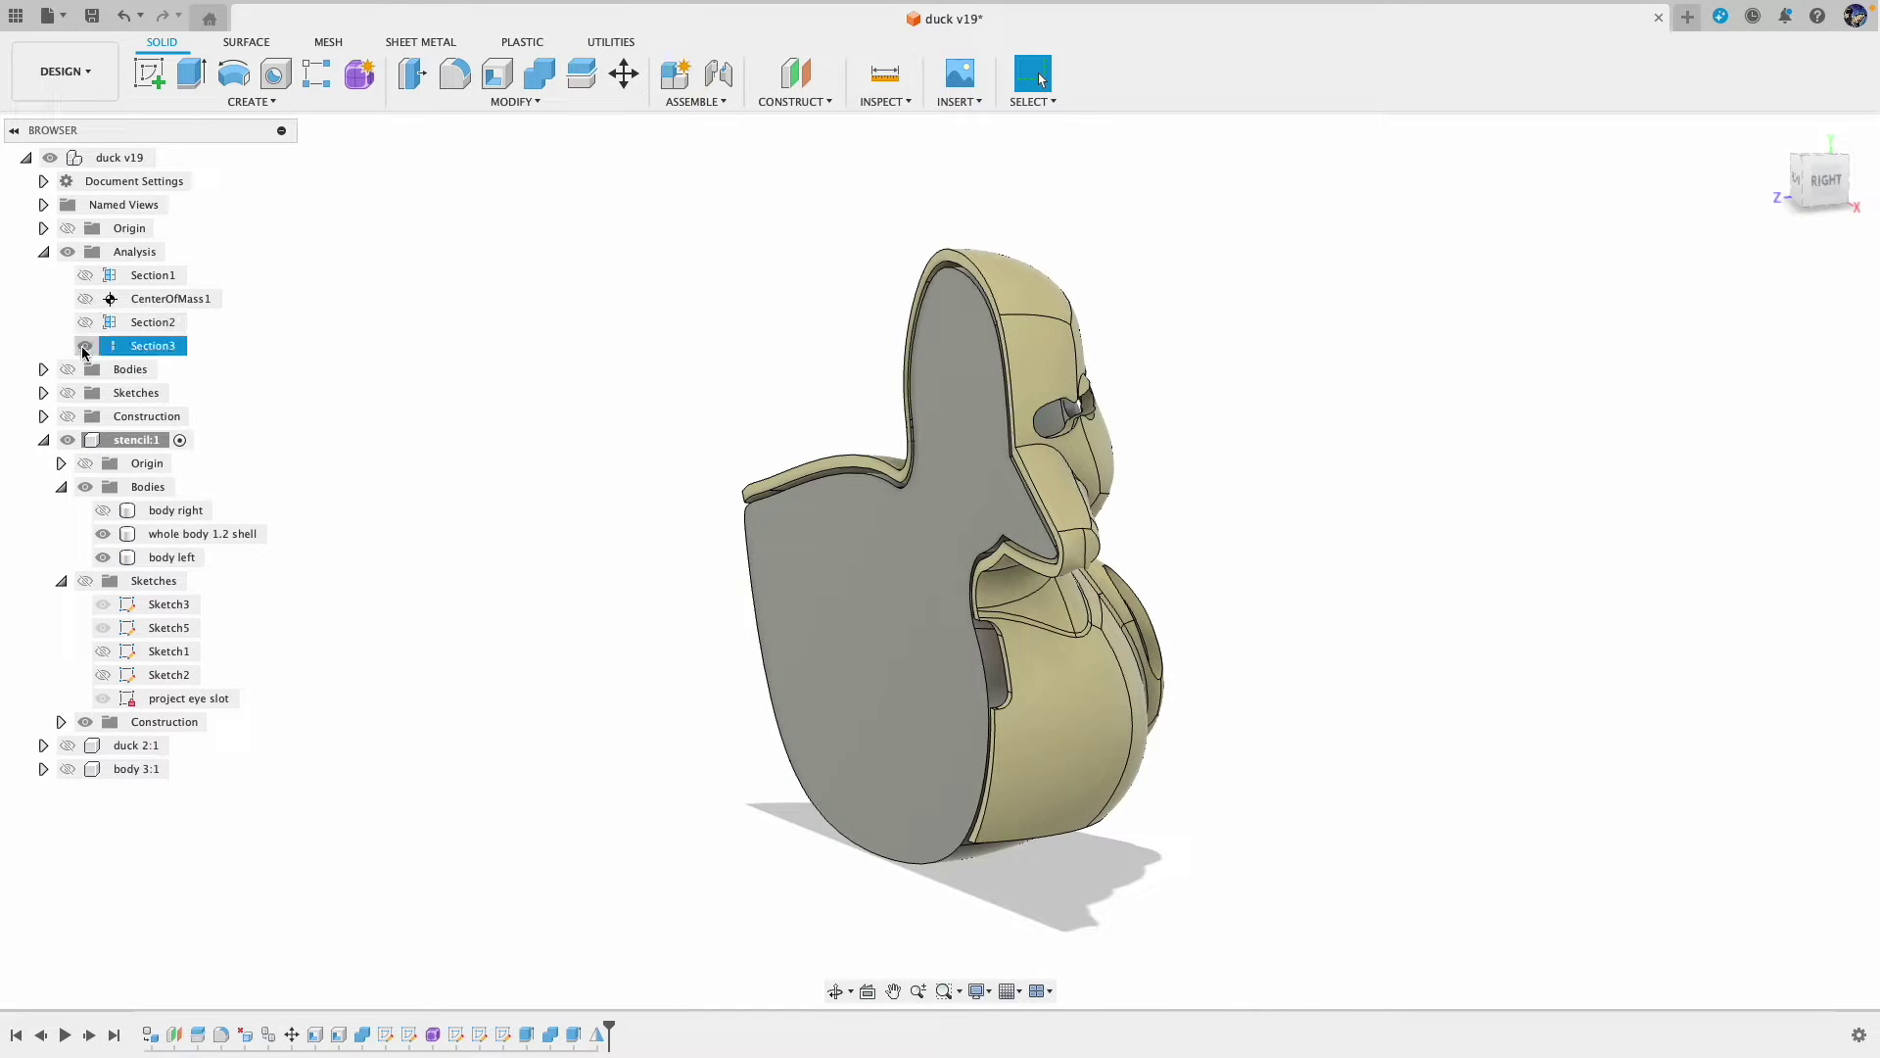
{"action": "left_click", "coordinate": [85, 346]}
{"action": "double_click", "coordinate": [979, 636]}
{"action": "mouse_move", "coordinate": [1616, 315]}
{"action": "left_mouse_down"}
{"action": "mouse_move", "coordinate": [1548, 294]}
{"action": "mouse_move", "coordinate": [1592, 326]}
{"action": "left_mouse_up"}
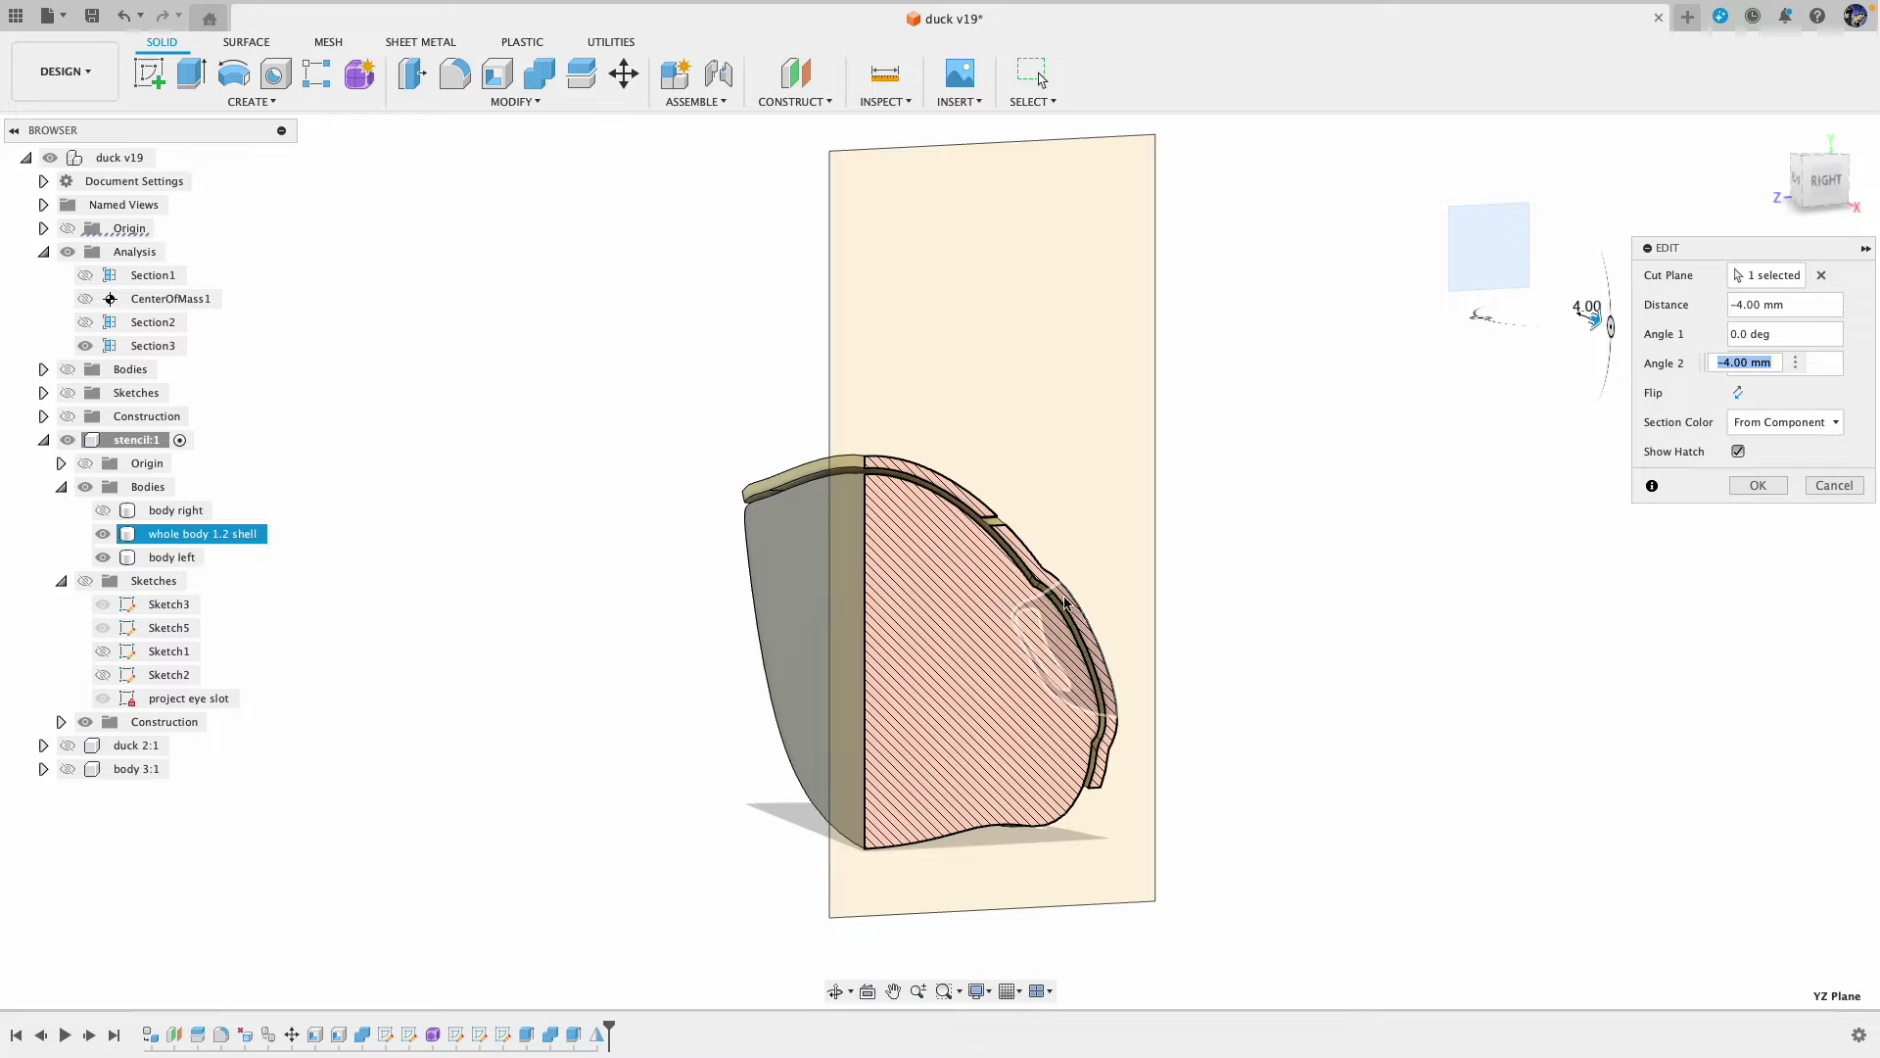
{"action": "left_click_drag", "start_coordinate": [1596, 326], "coordinate": [1557, 303]}
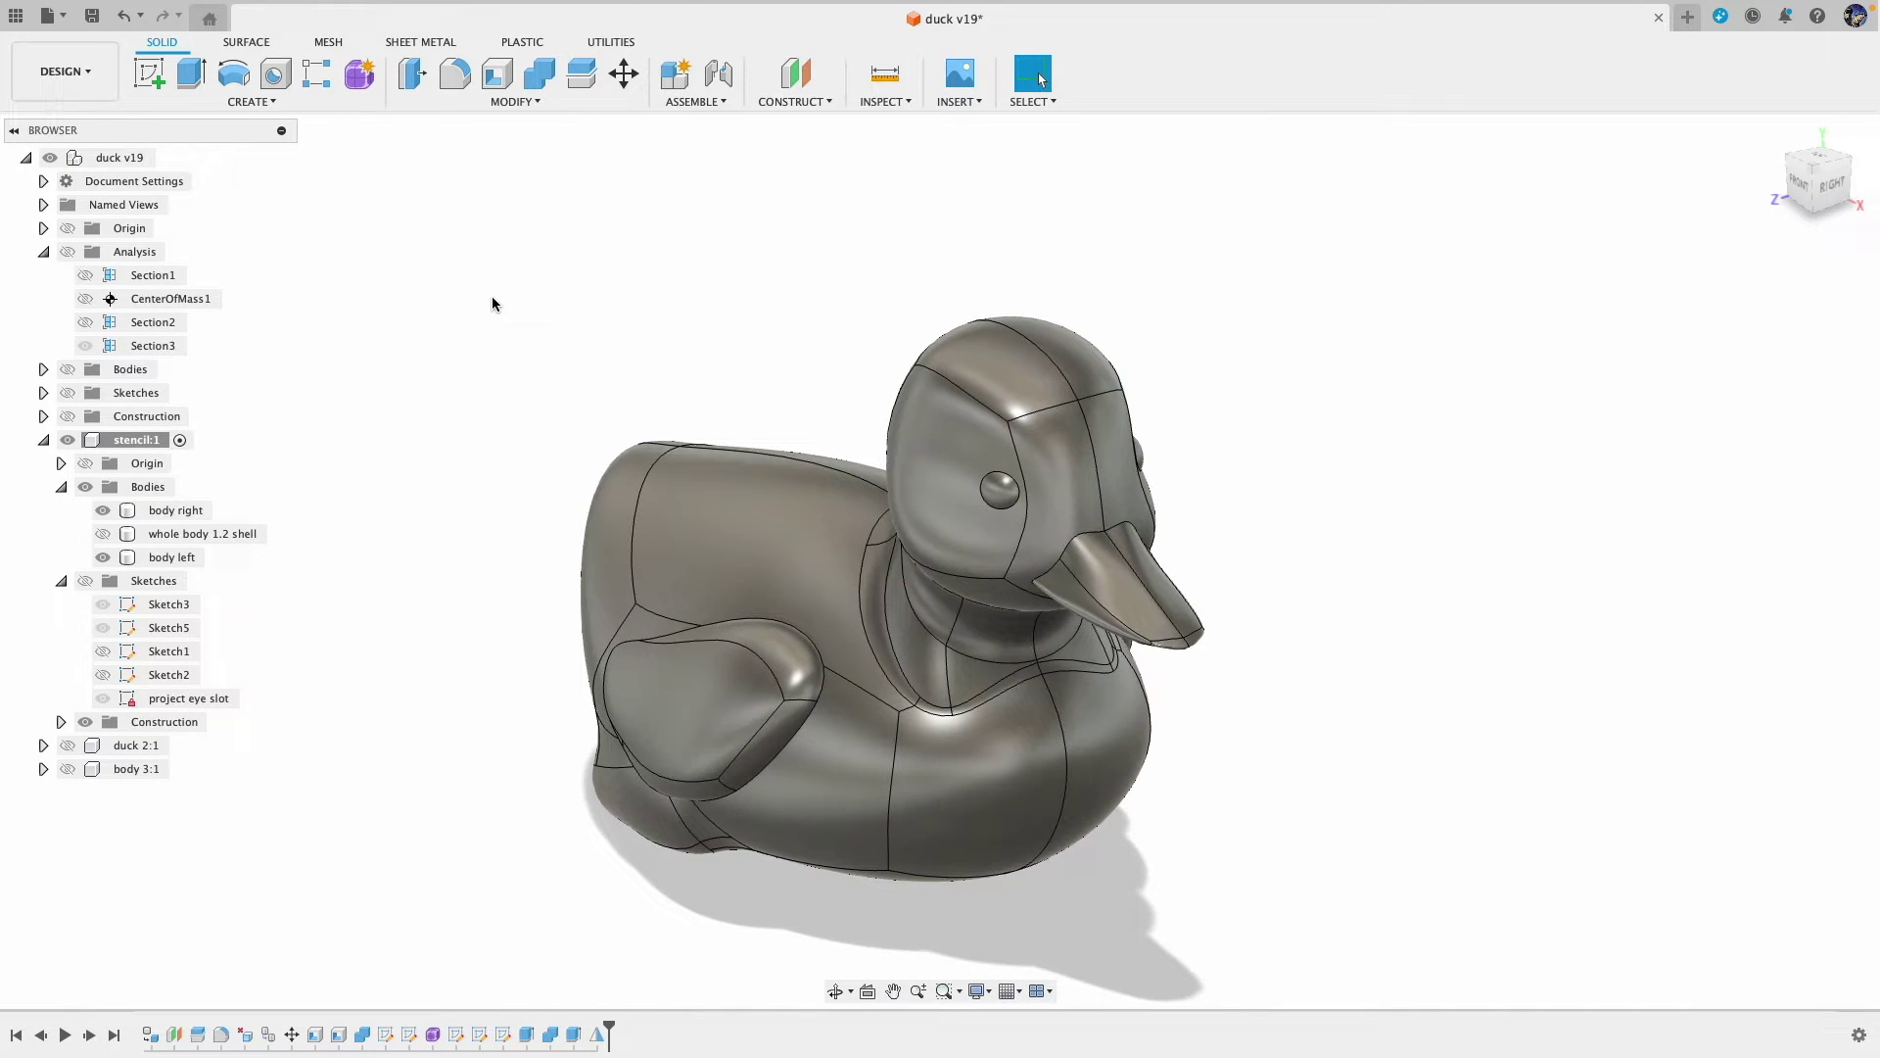
Step: Hide body left and shell body right's face outward with 1.60 mm outside thickness
{"action": "left_click", "coordinate": [103, 557]}
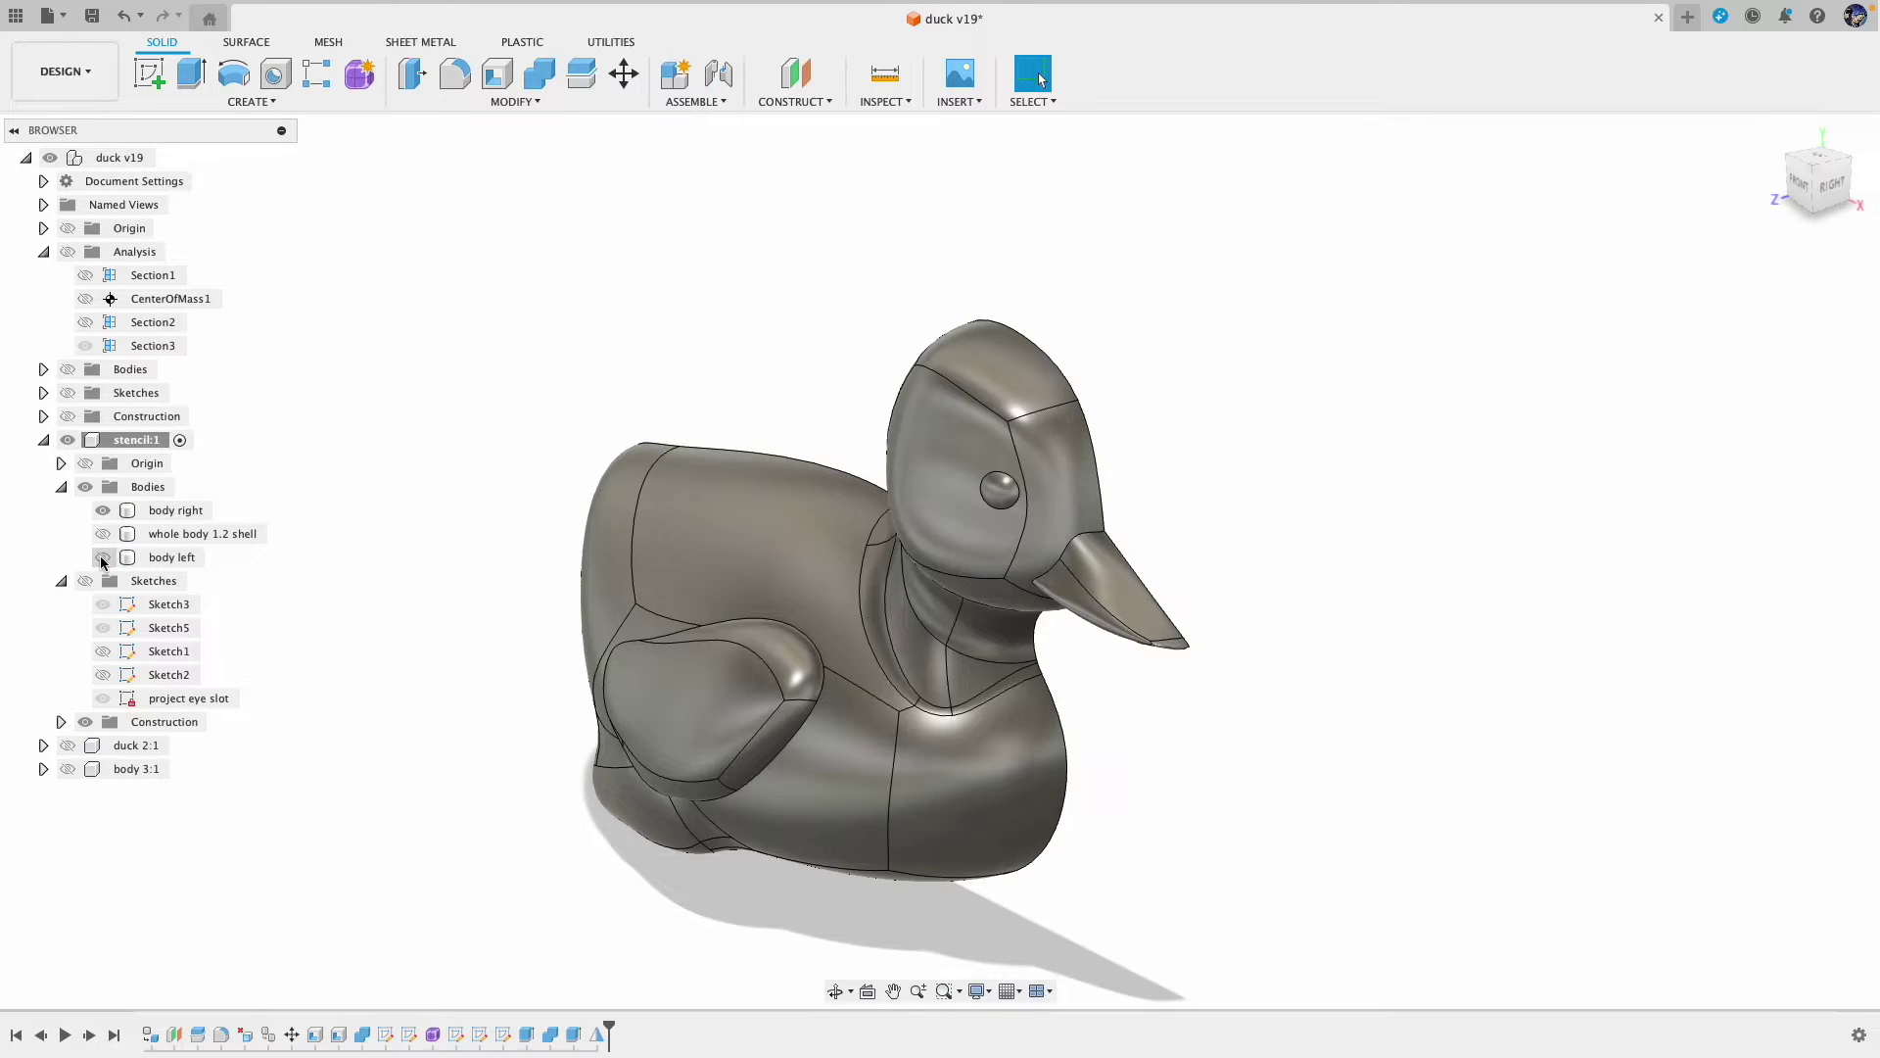
{"action": "left_click", "coordinate": [496, 73]}
{"action": "middle_click_drag", "start_coordinate": [1358, 537], "coordinate": [1343, 516], "text": "shift"}
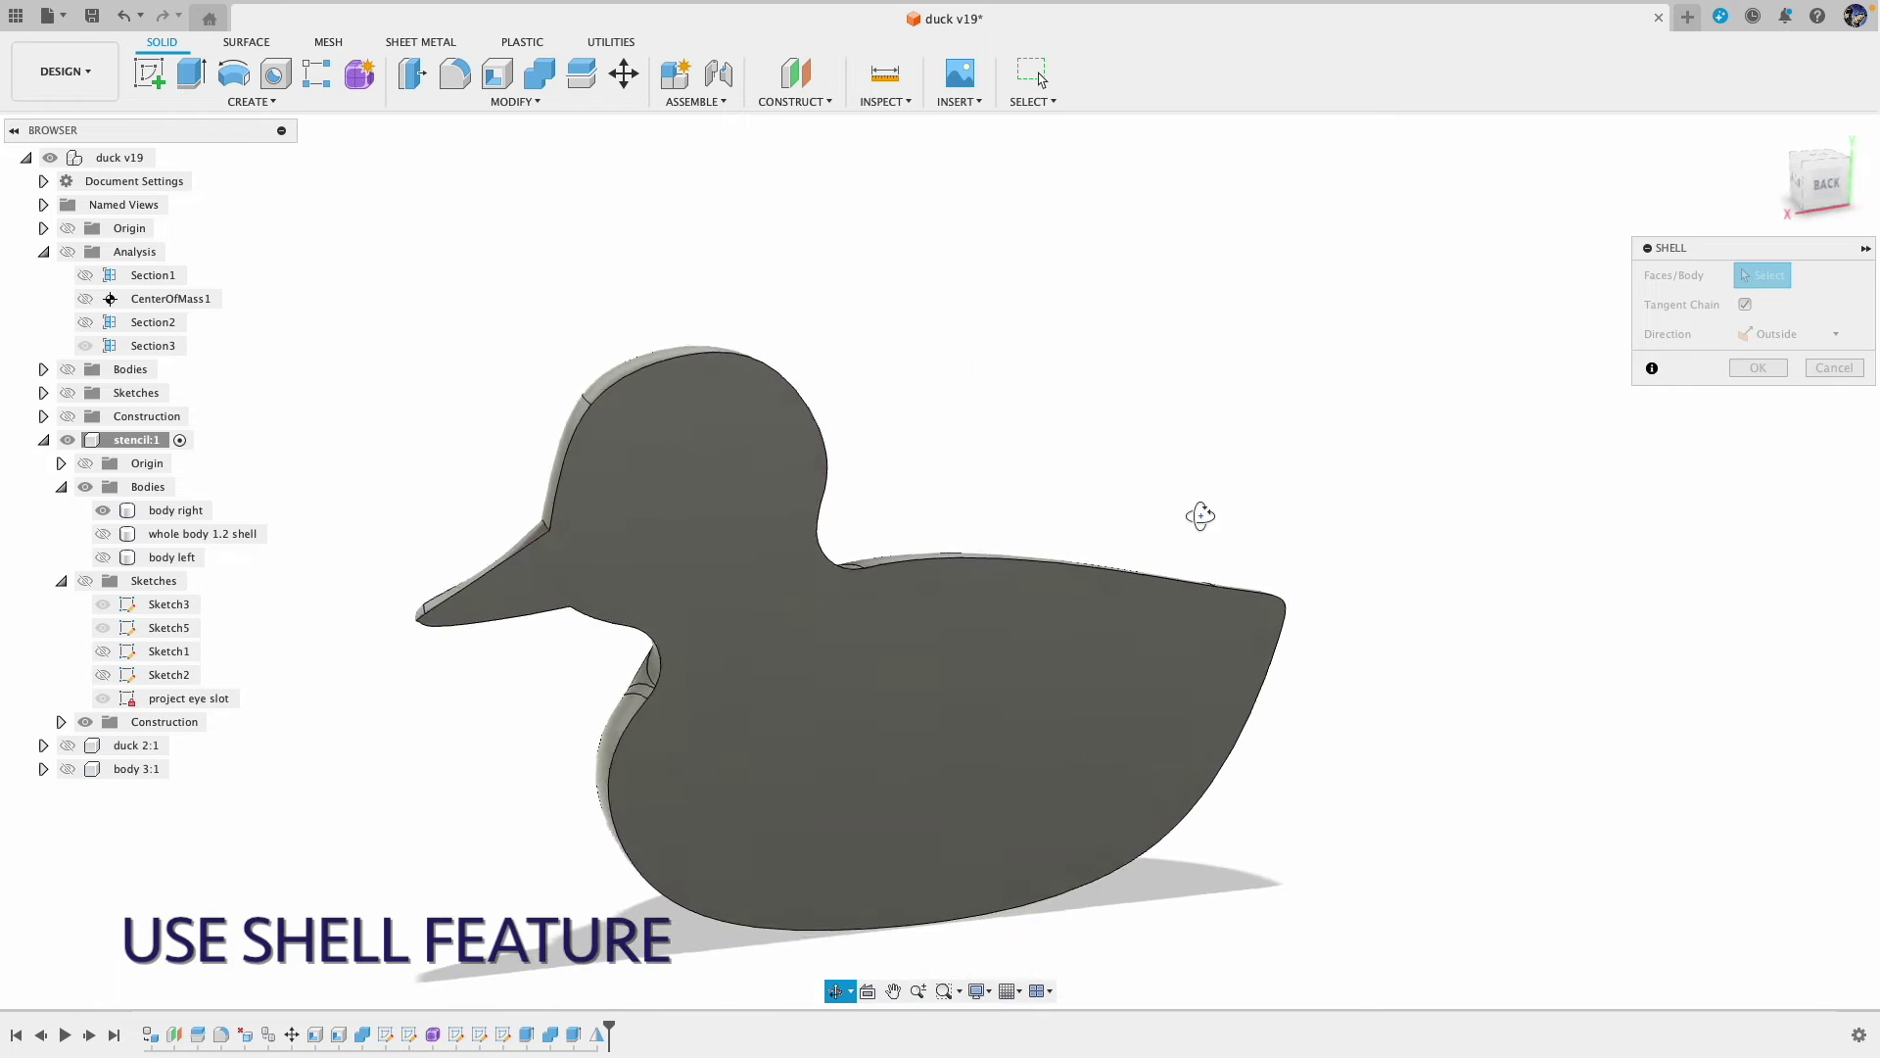
{"action": "left_click", "coordinate": [990, 701]}
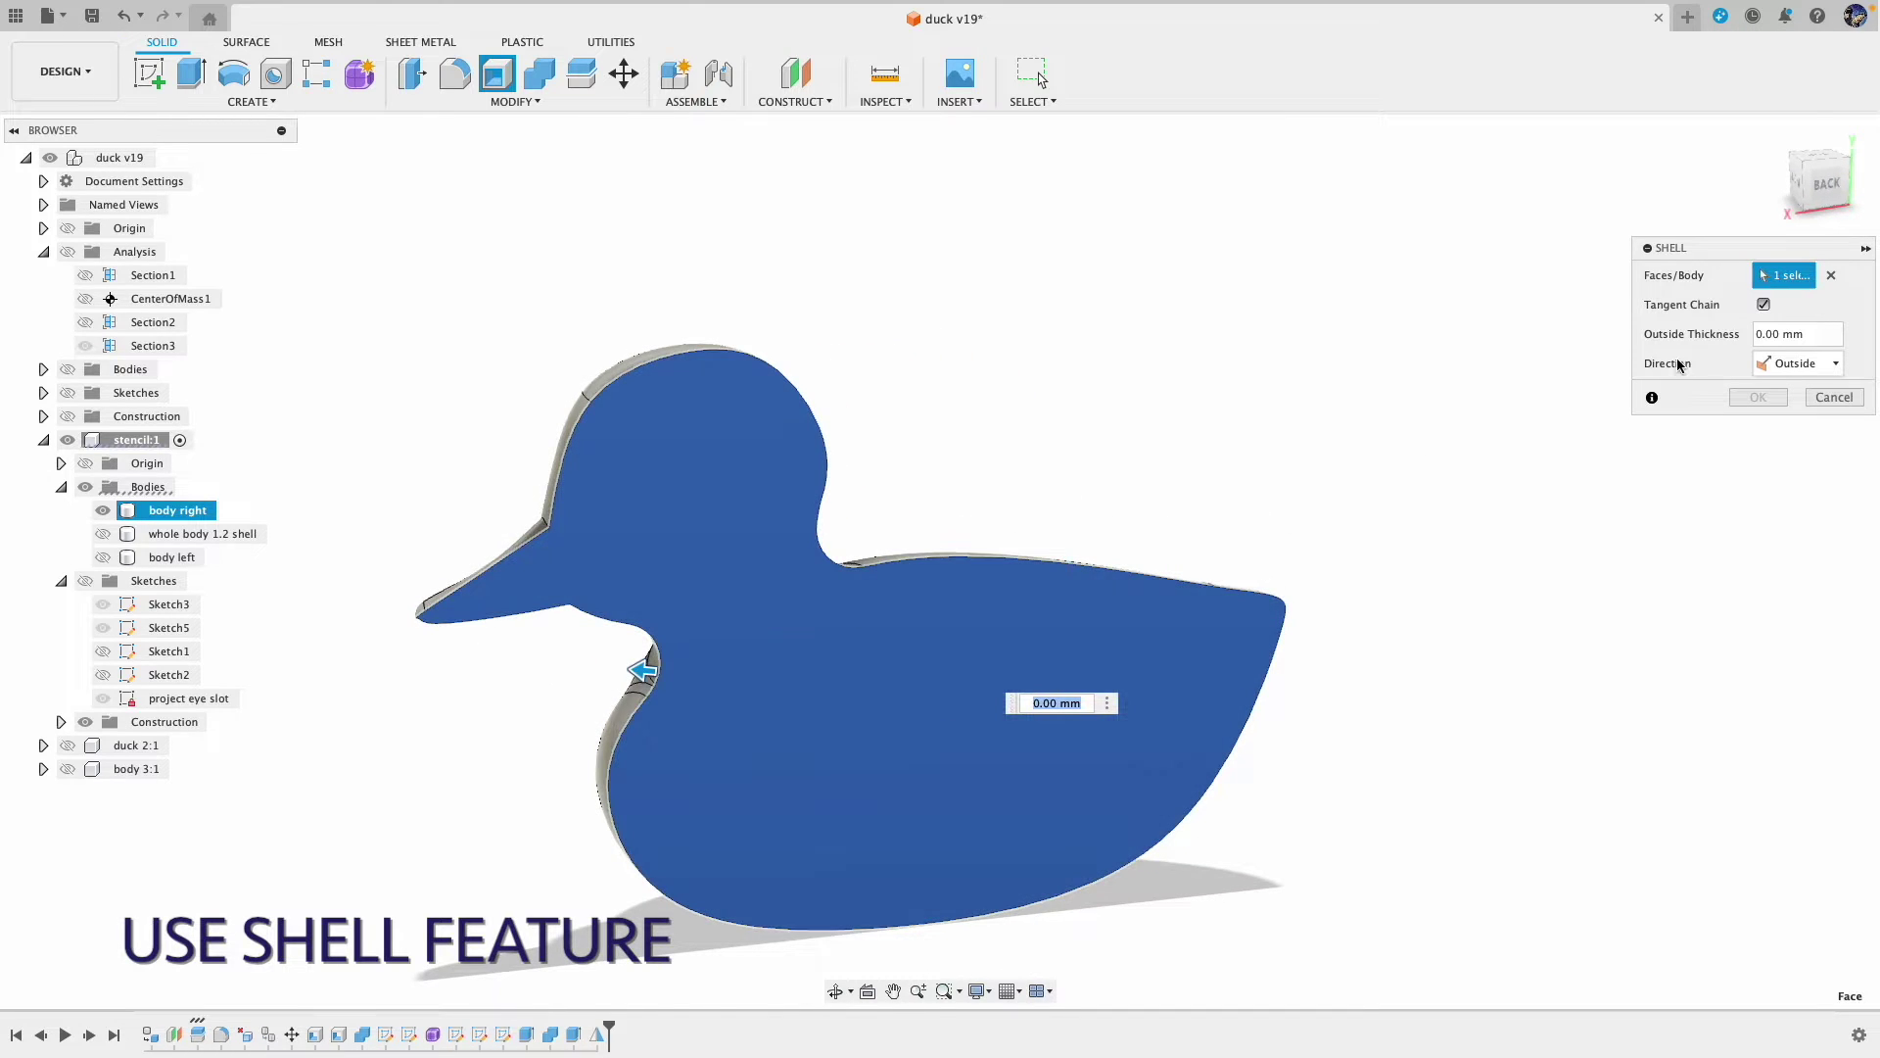
{"action": "left_click_drag", "start_coordinate": [1774, 335], "coordinate": [1727, 347]}
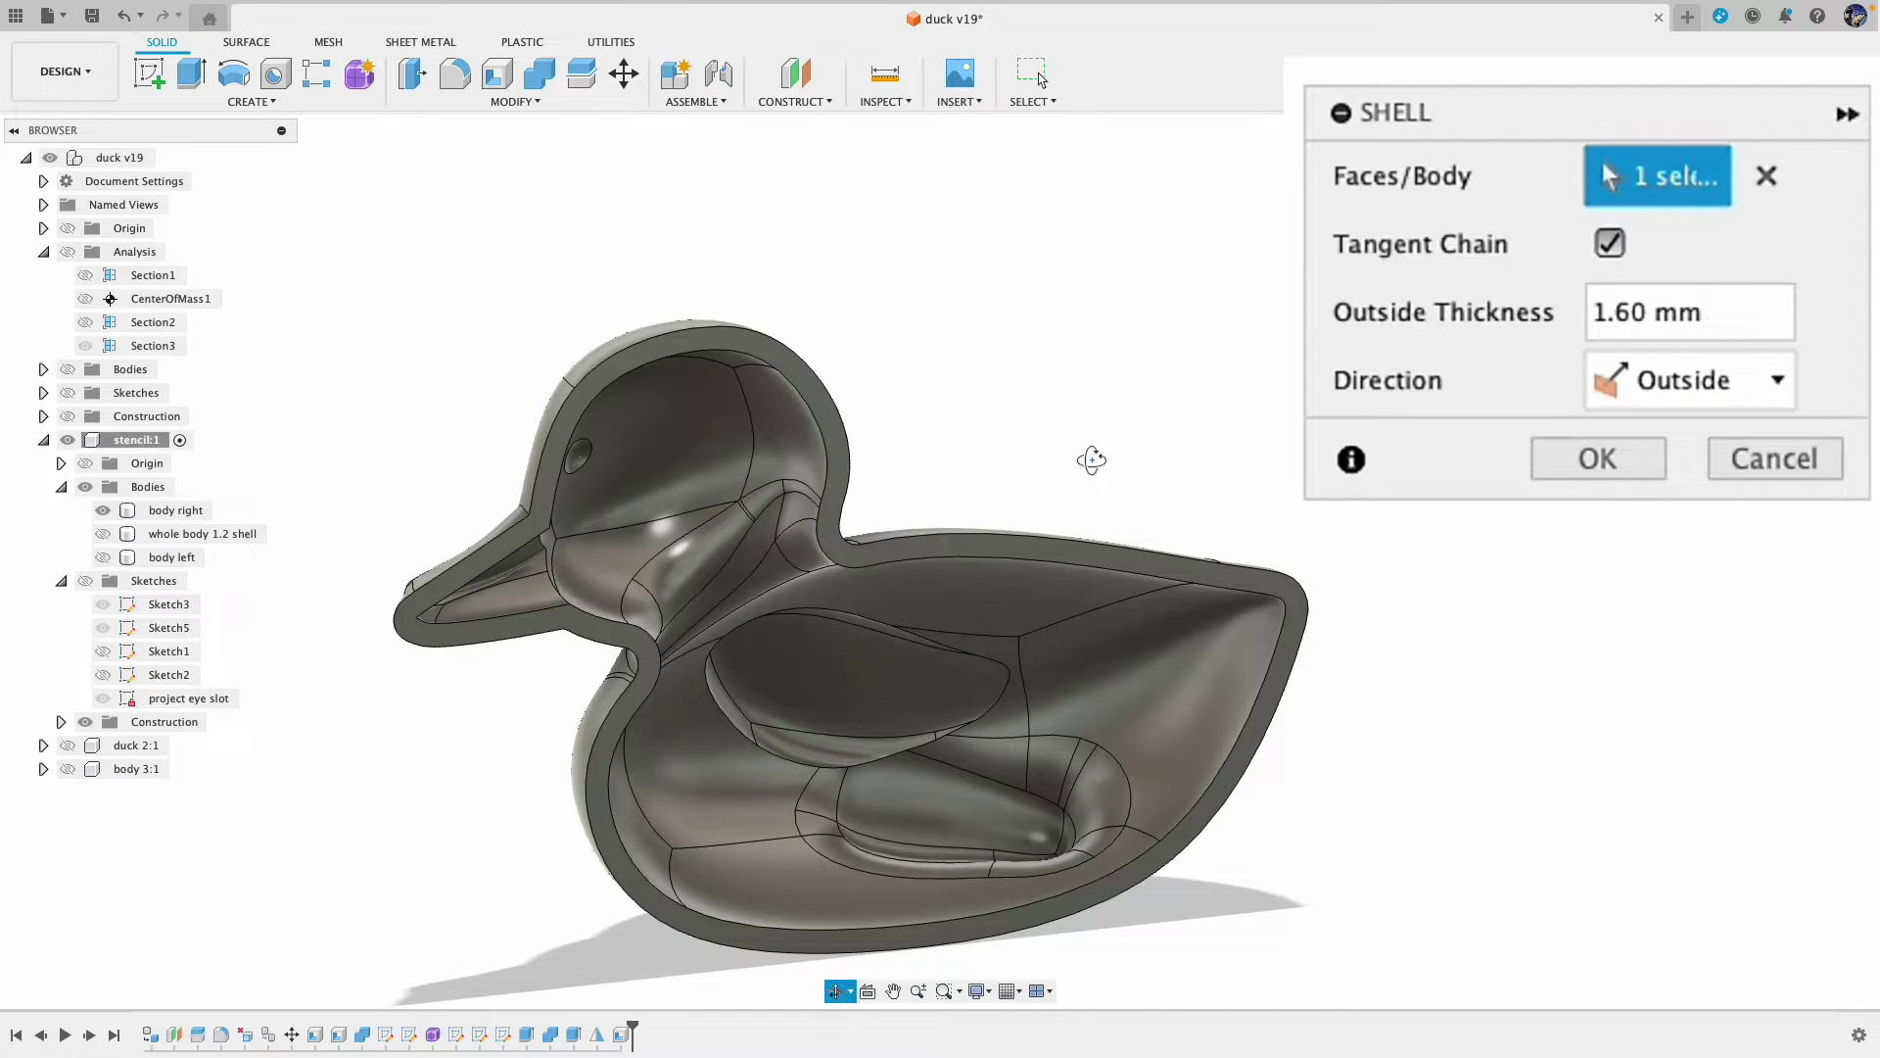
{"action": "mouse_move", "coordinate": [1087, 453]}
{"action": "middle_mouse_down", "text": "shift"}
{"action": "mouse_move", "coordinate": [1209, 402]}
{"action": "mouse_move", "coordinate": [1246, 409]}
{"action": "mouse_move", "coordinate": [1218, 466]}
{"action": "mouse_move", "coordinate": [1091, 453]}
{"action": "middle_mouse_up", "text": "shift"}
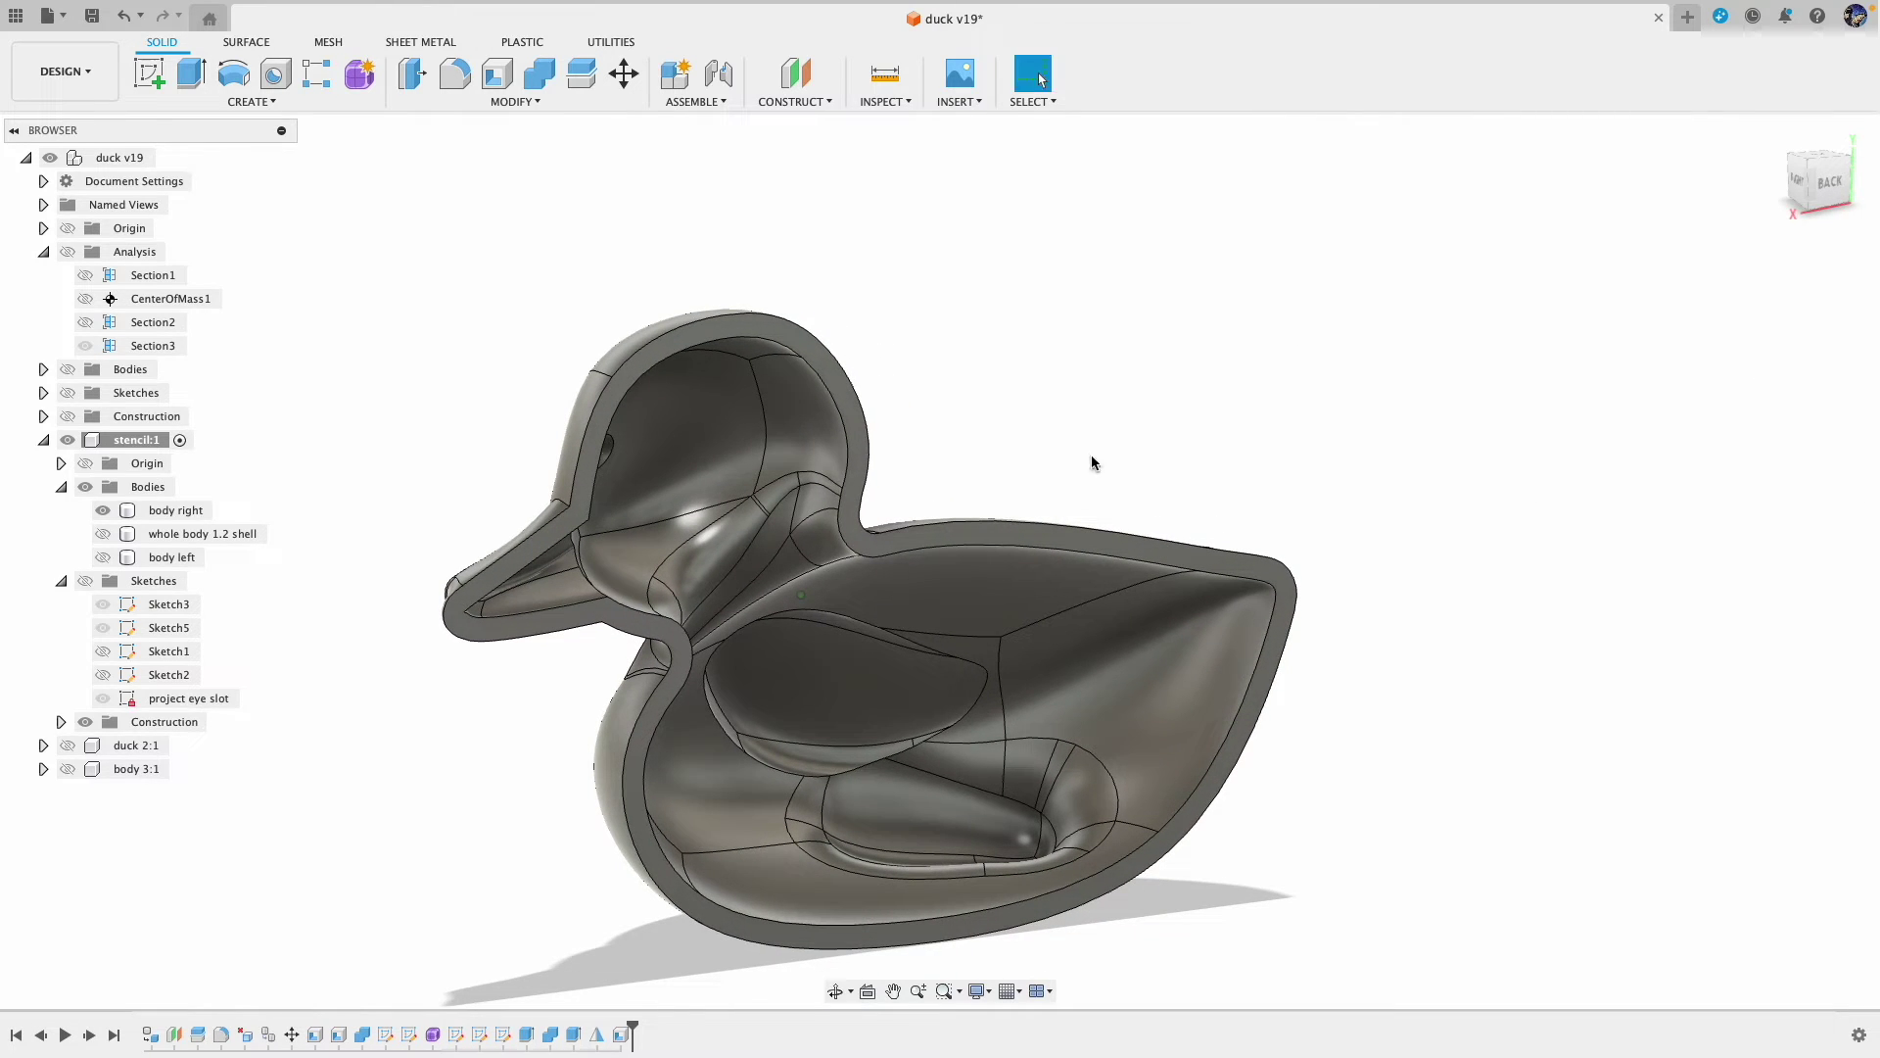
{"action": "middle_click_drag", "start_coordinate": [1091, 453], "coordinate": [1236, 417]}
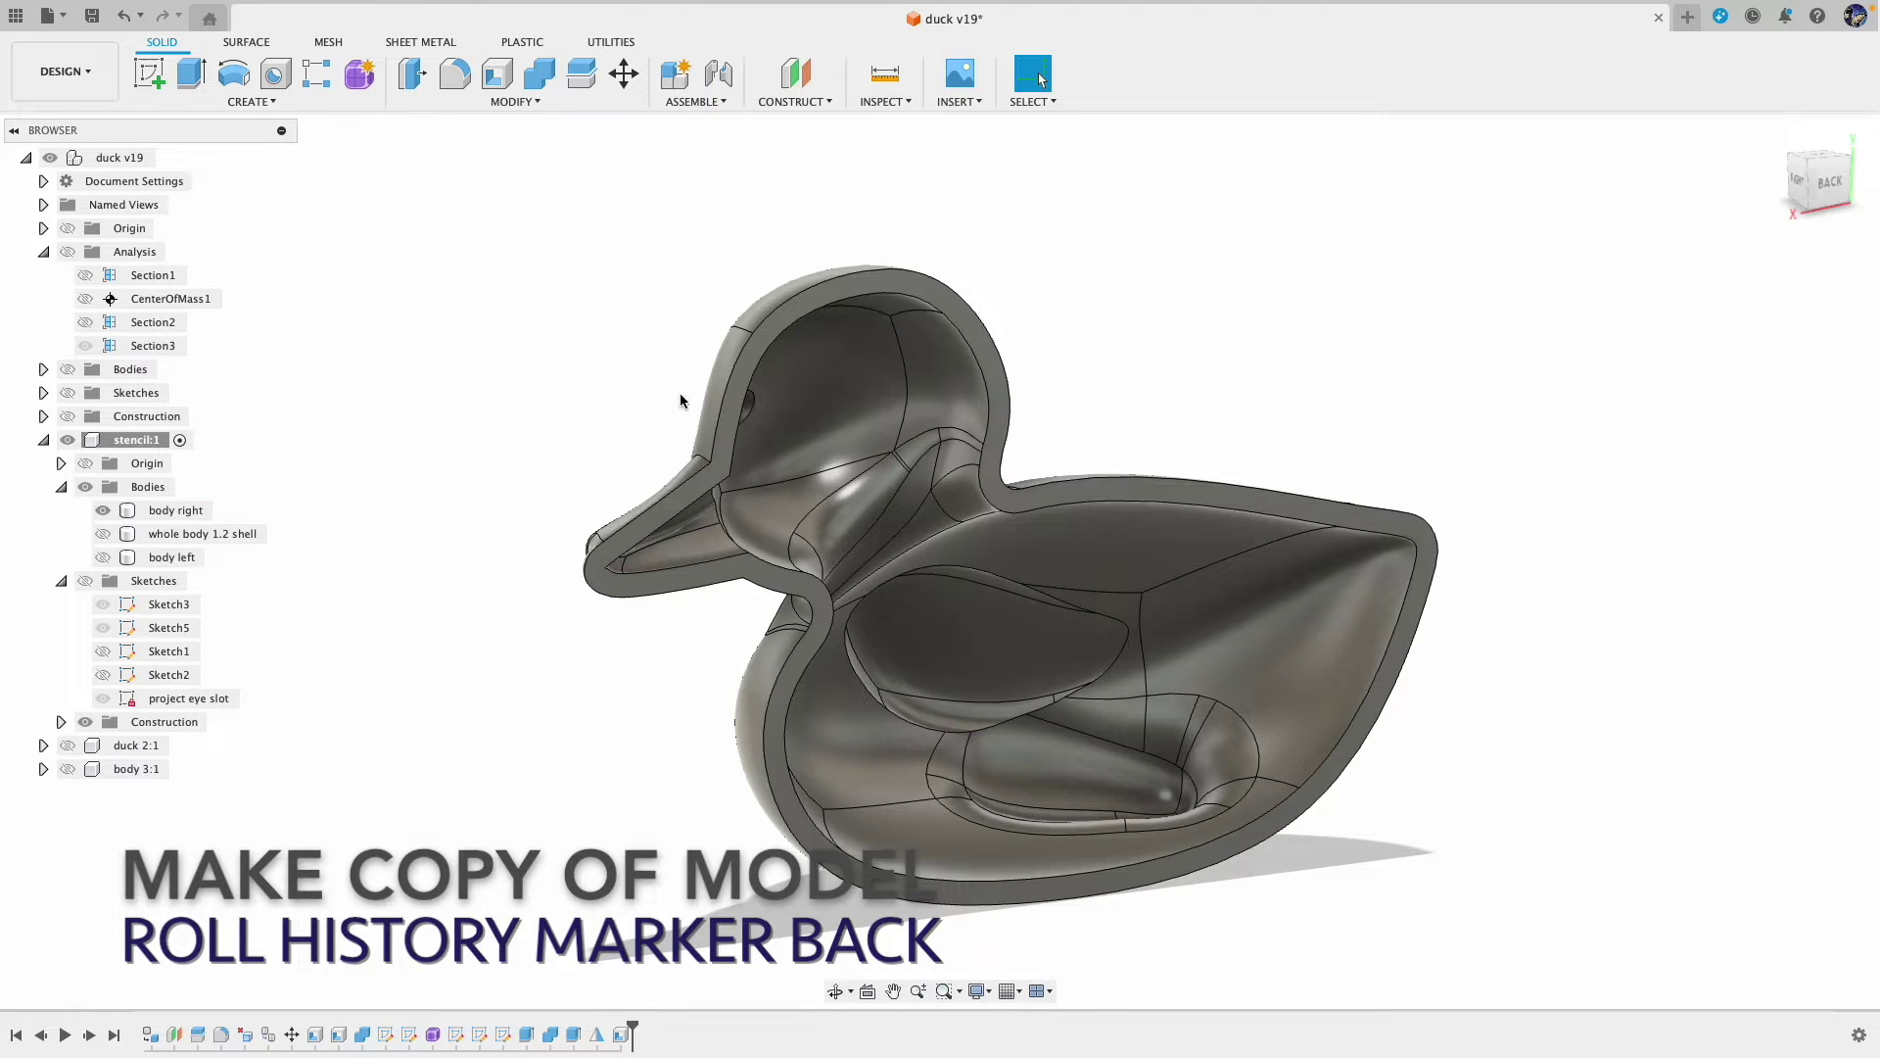
Step: Roll history back before the shell, zero-move copy body right as body right (1), then roll forward
{"action": "left_click_drag", "start_coordinate": [636, 1022], "coordinate": [609, 1024]}
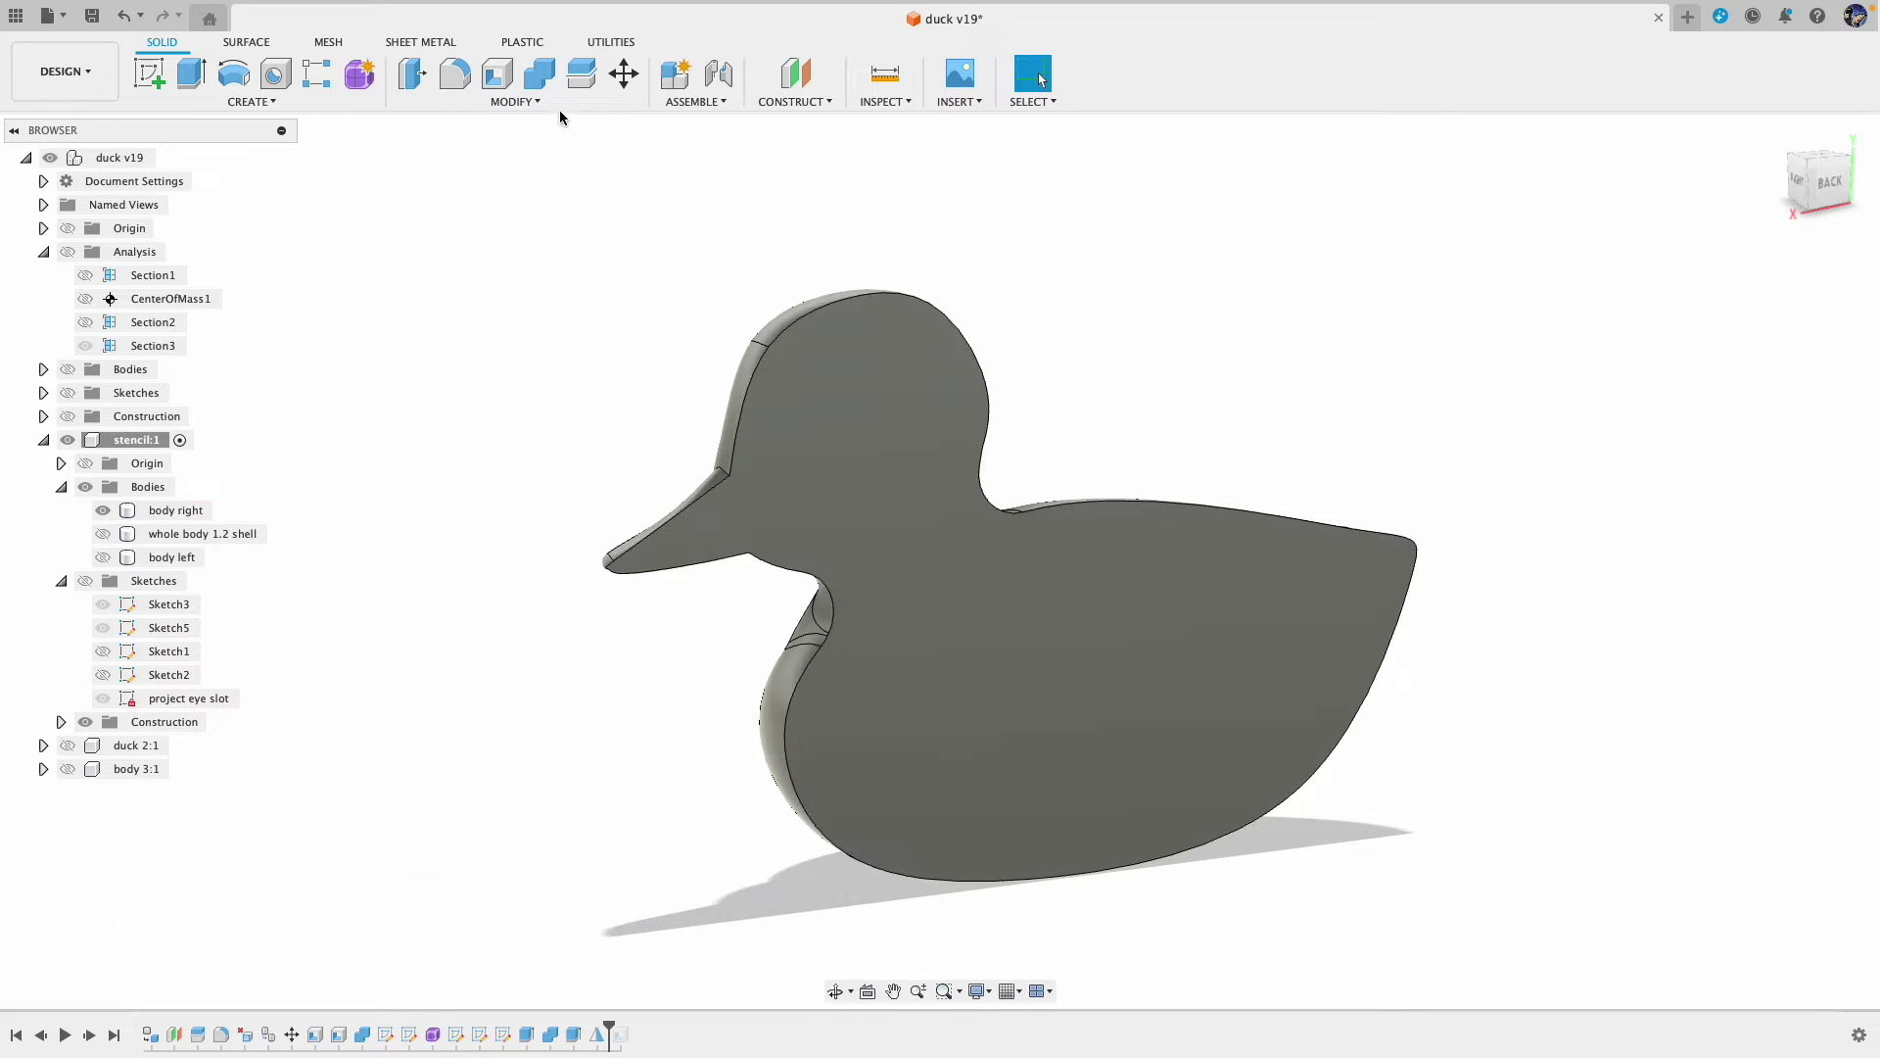
{"action": "left_click", "coordinate": [624, 73]}
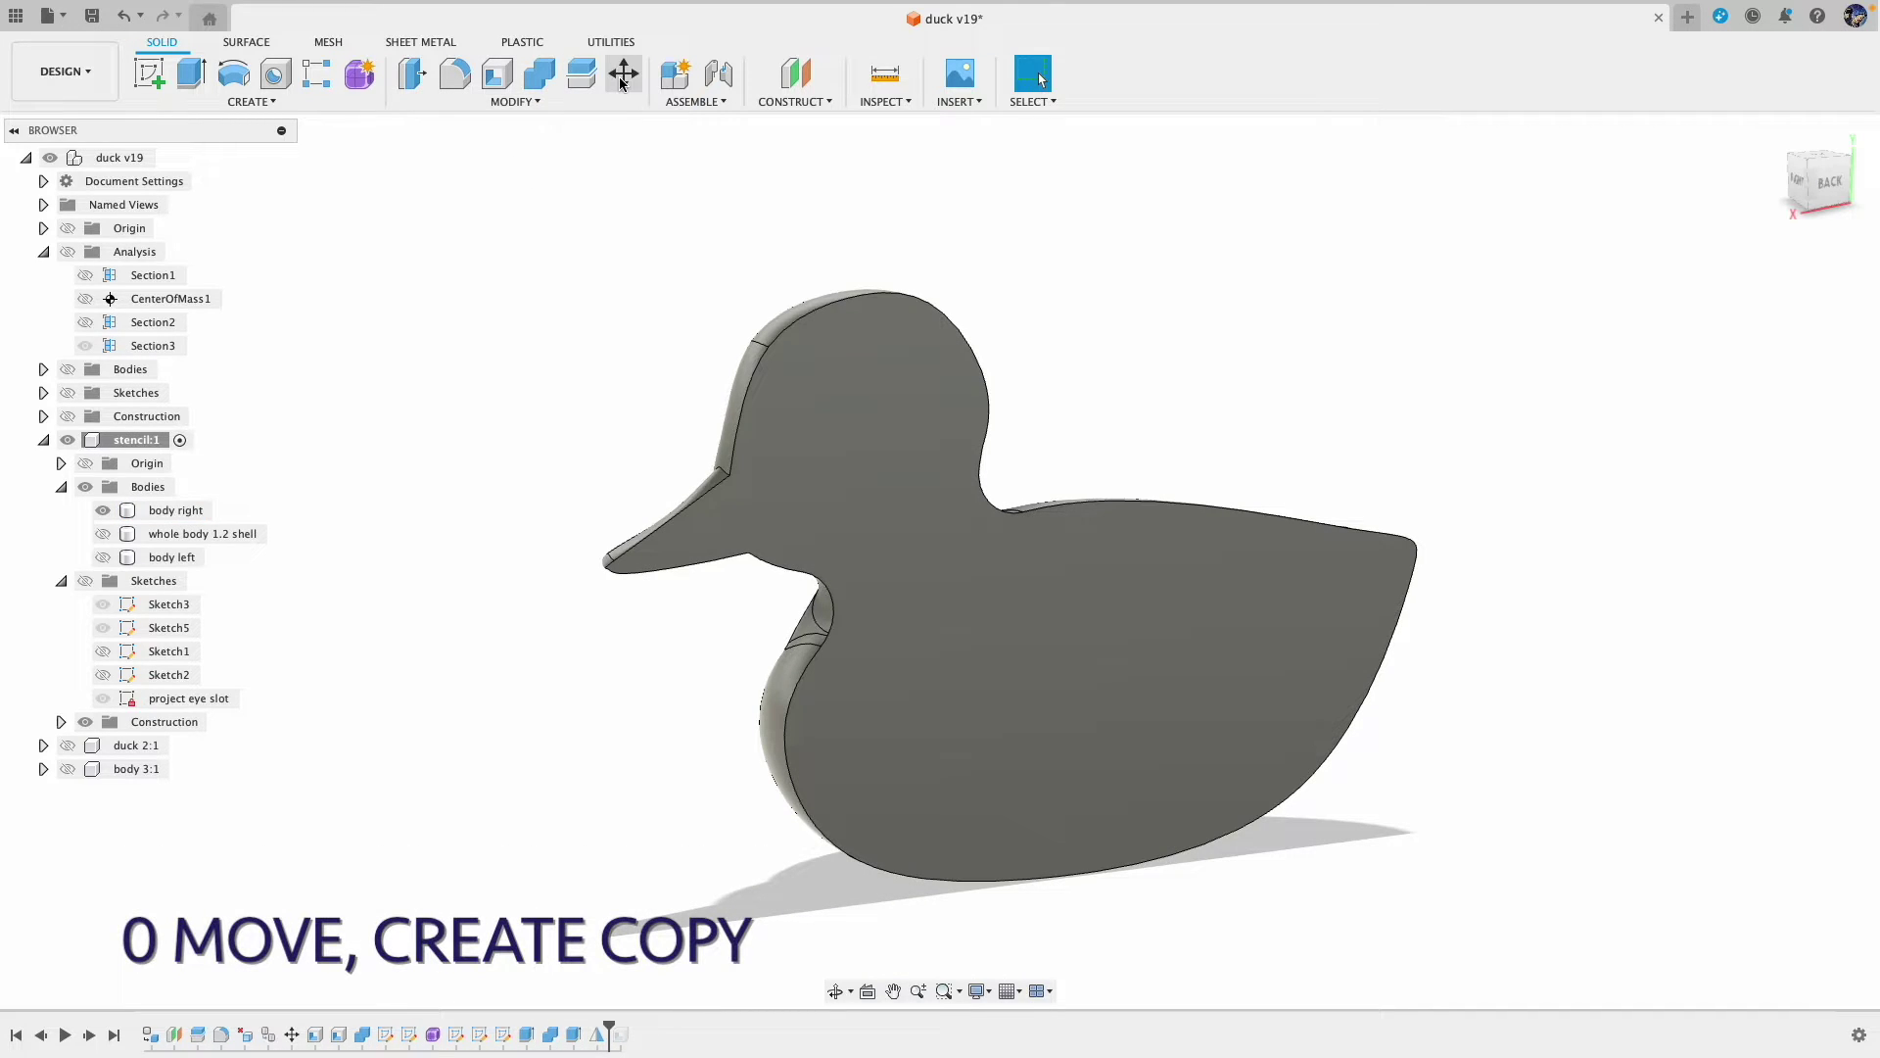
{"action": "left_click", "coordinate": [176, 510]}
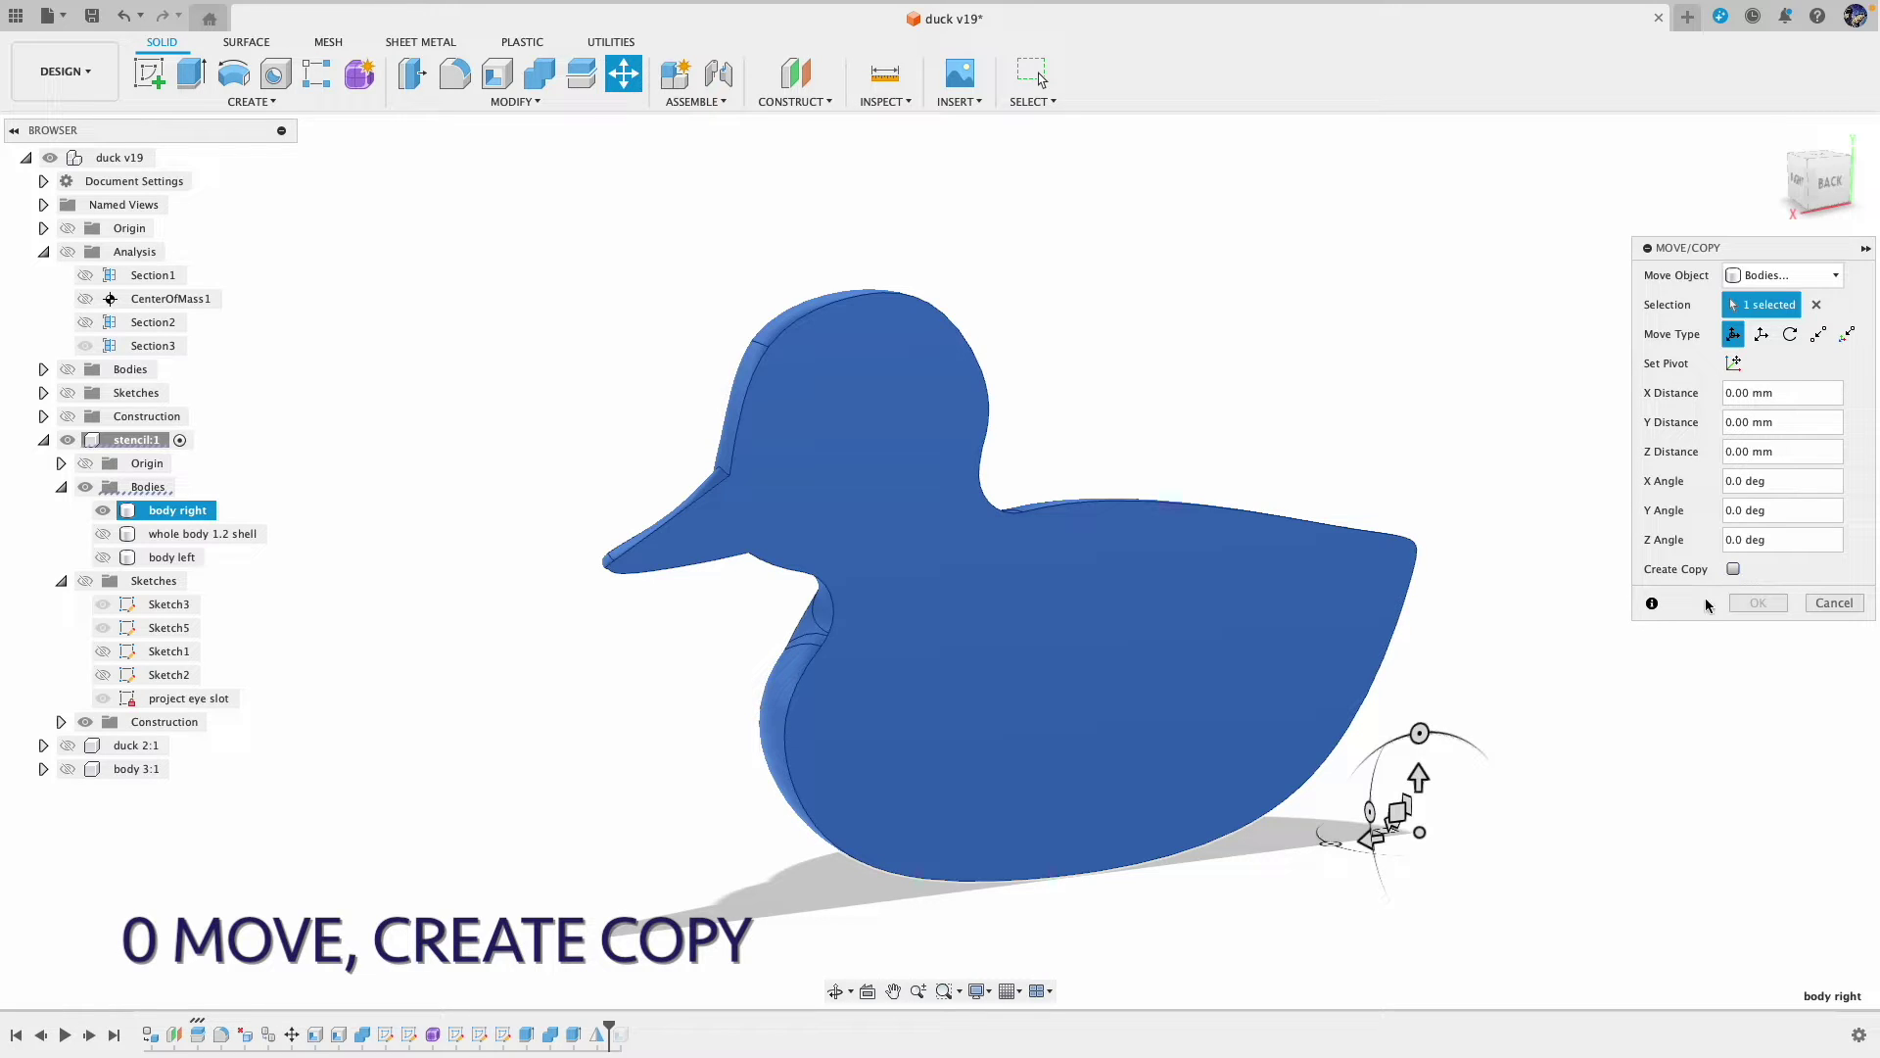
{"action": "left_click", "coordinate": [1733, 569]}
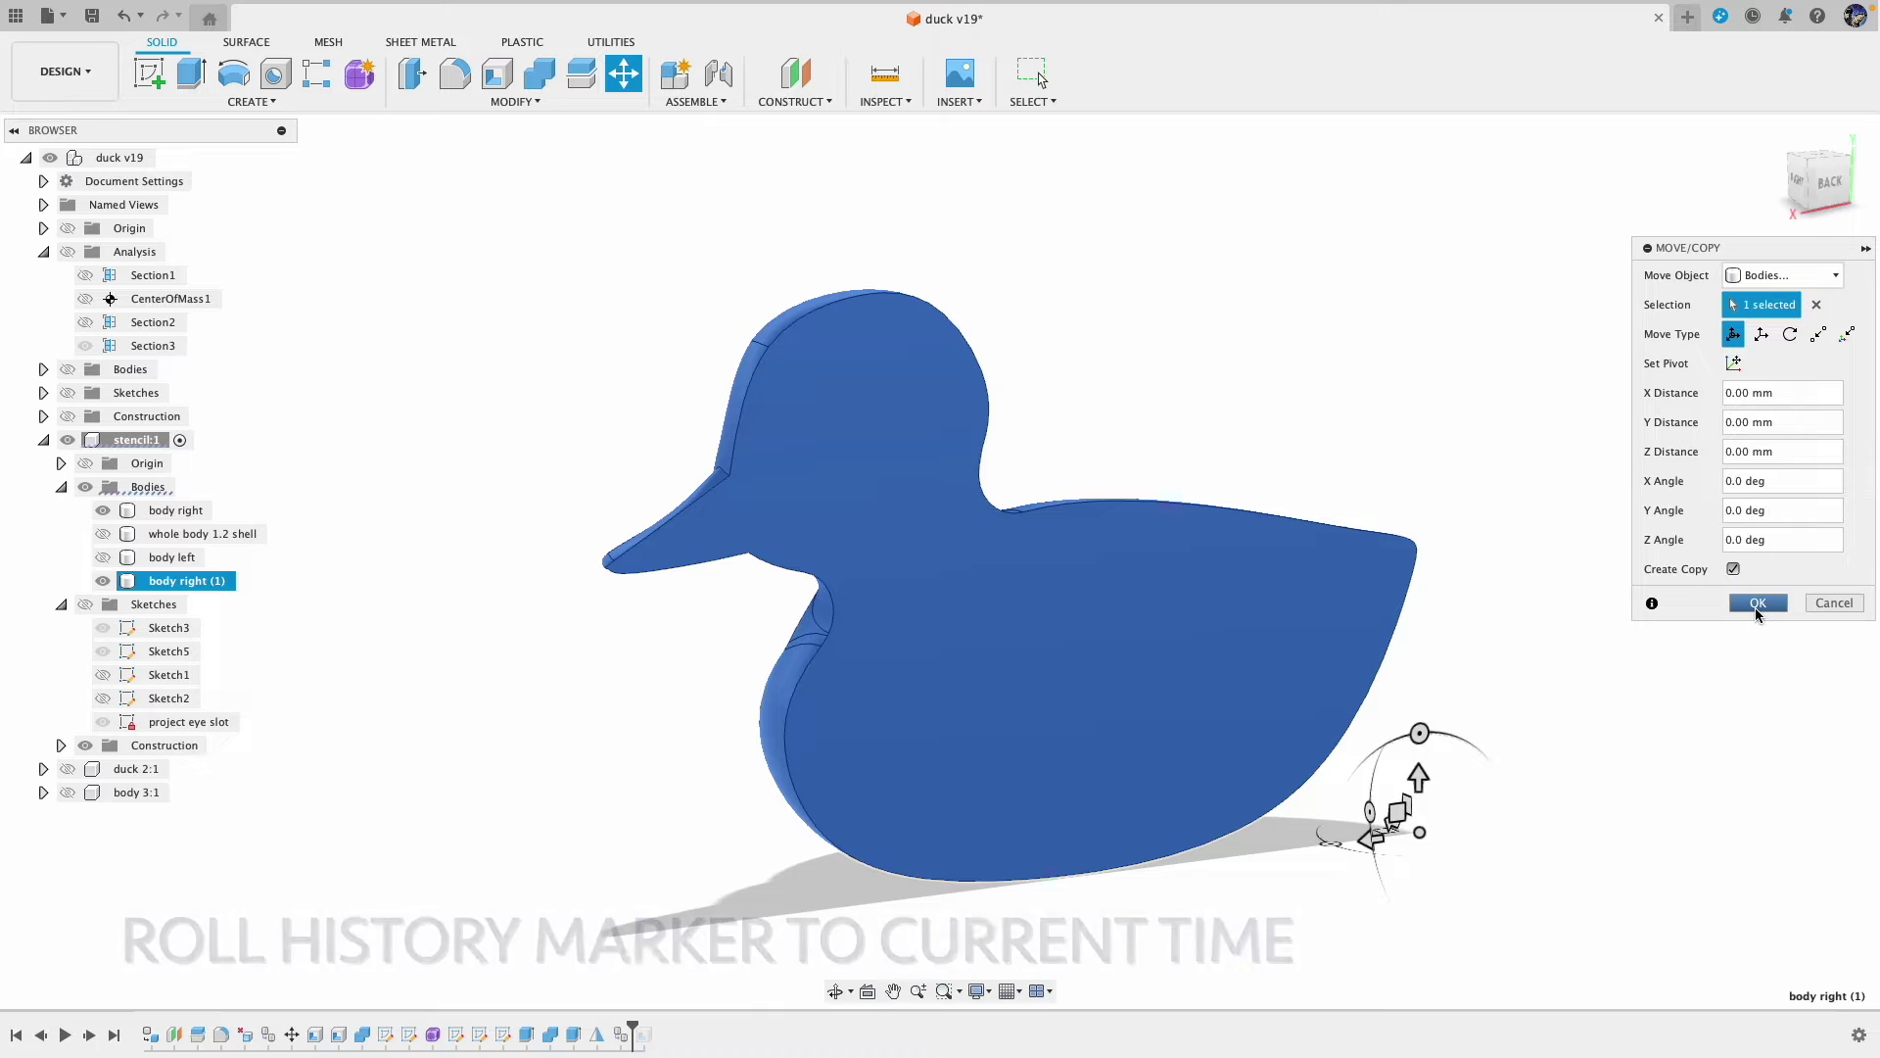
{"action": "left_click", "coordinate": [1757, 604]}
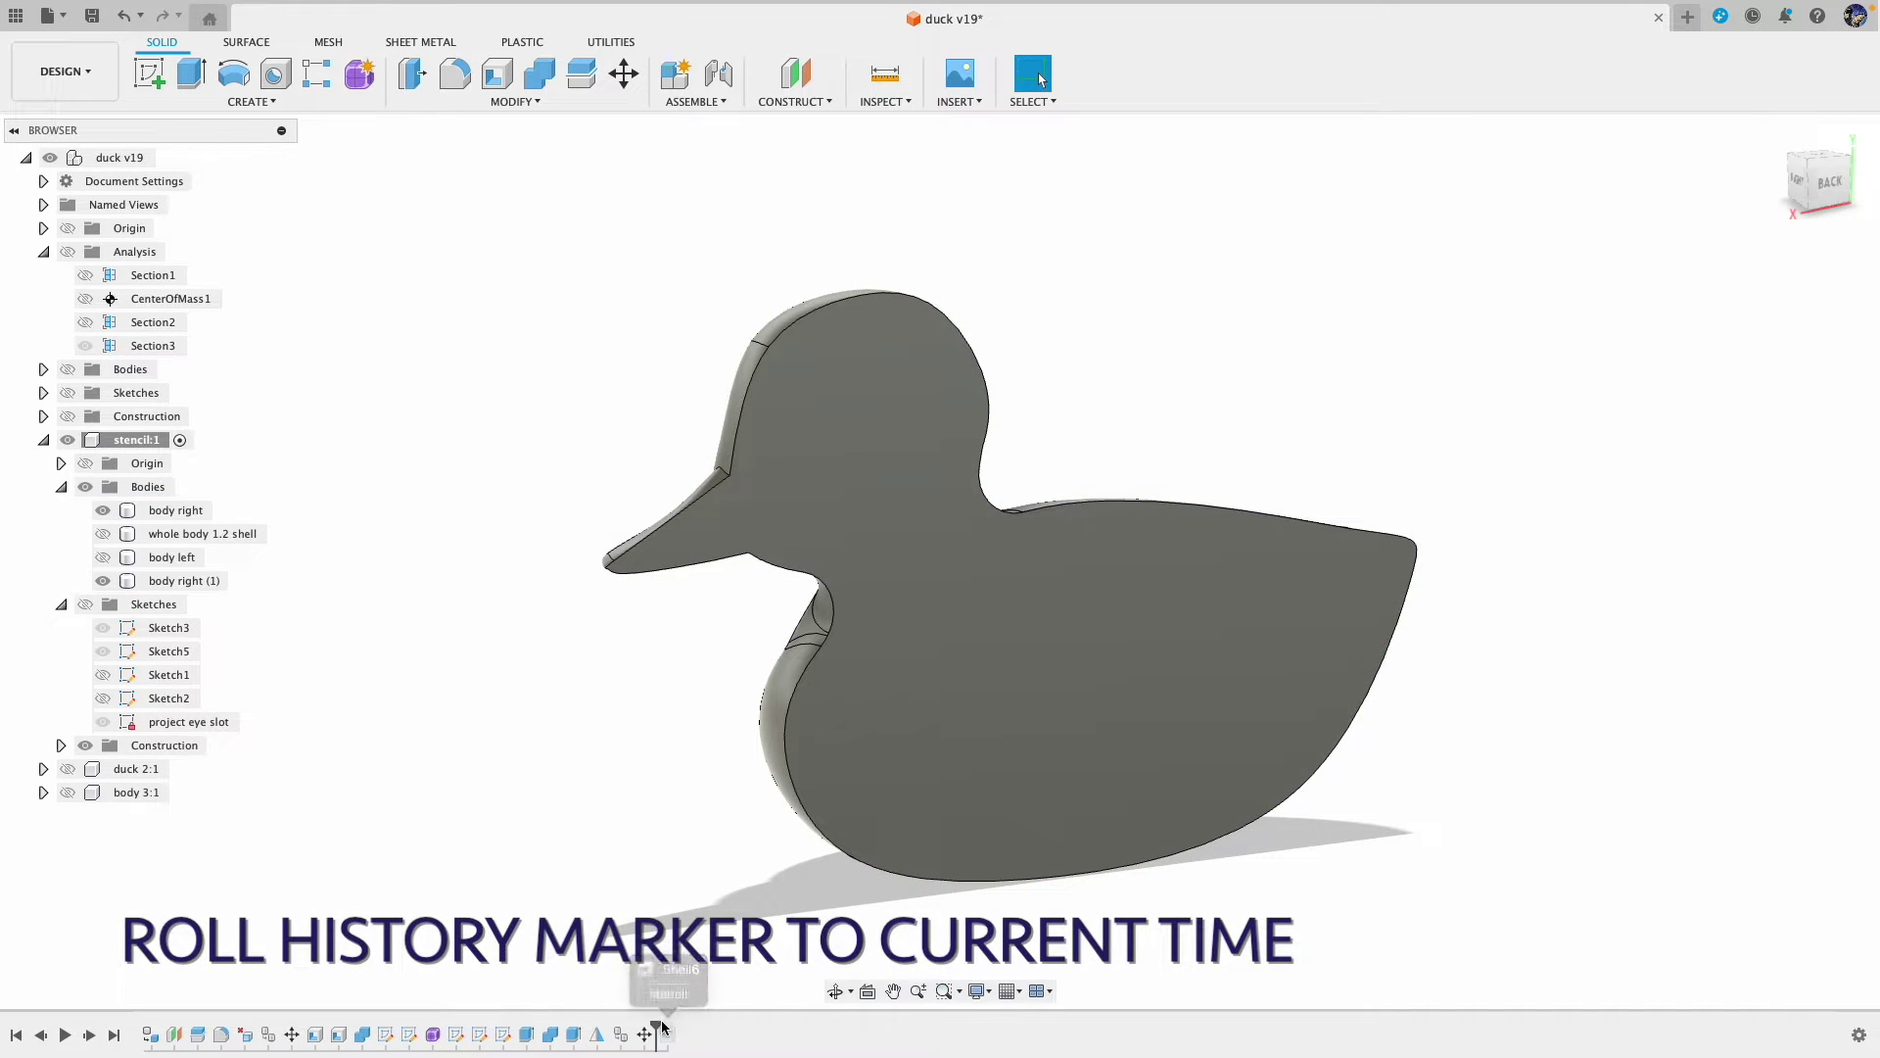
{"action": "left_click_drag", "start_coordinate": [657, 1026], "coordinate": [692, 1025]}
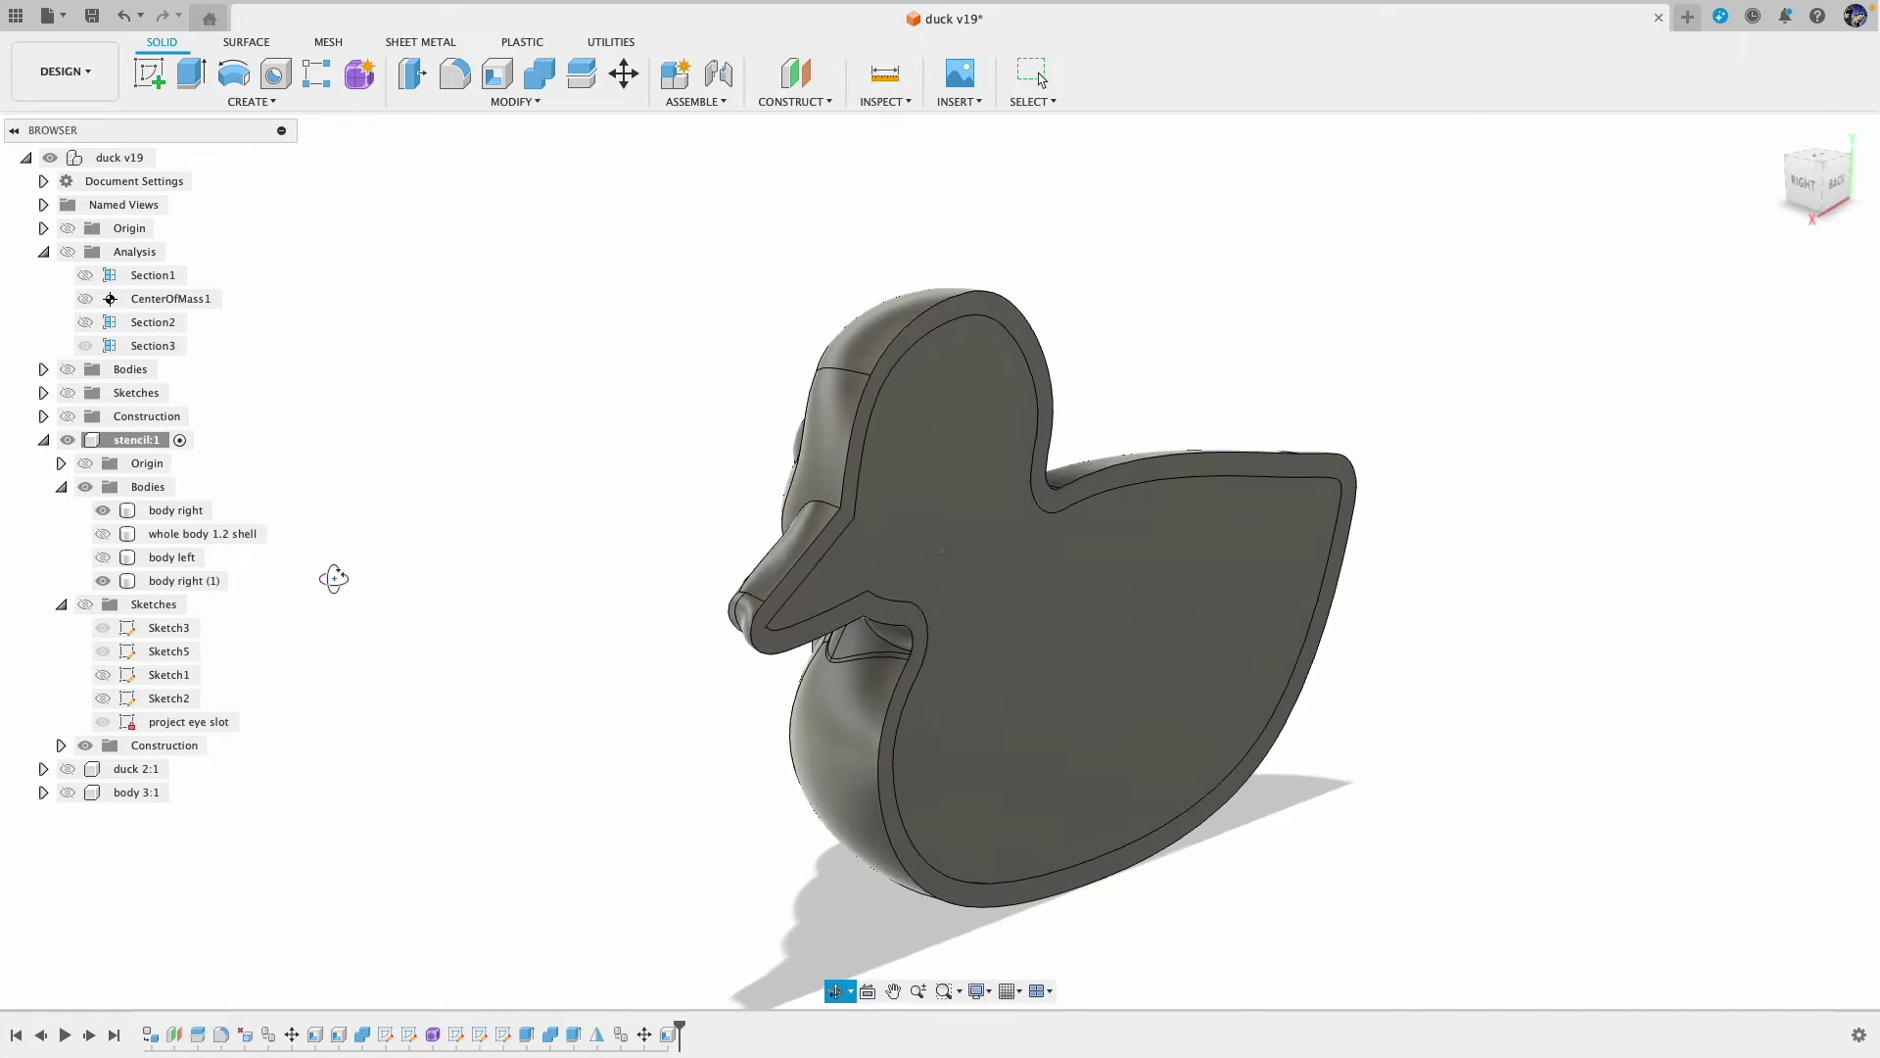
Step: Shell the copied body right (1) outward by 0.4 mm
{"action": "left_click", "coordinate": [336, 579]}
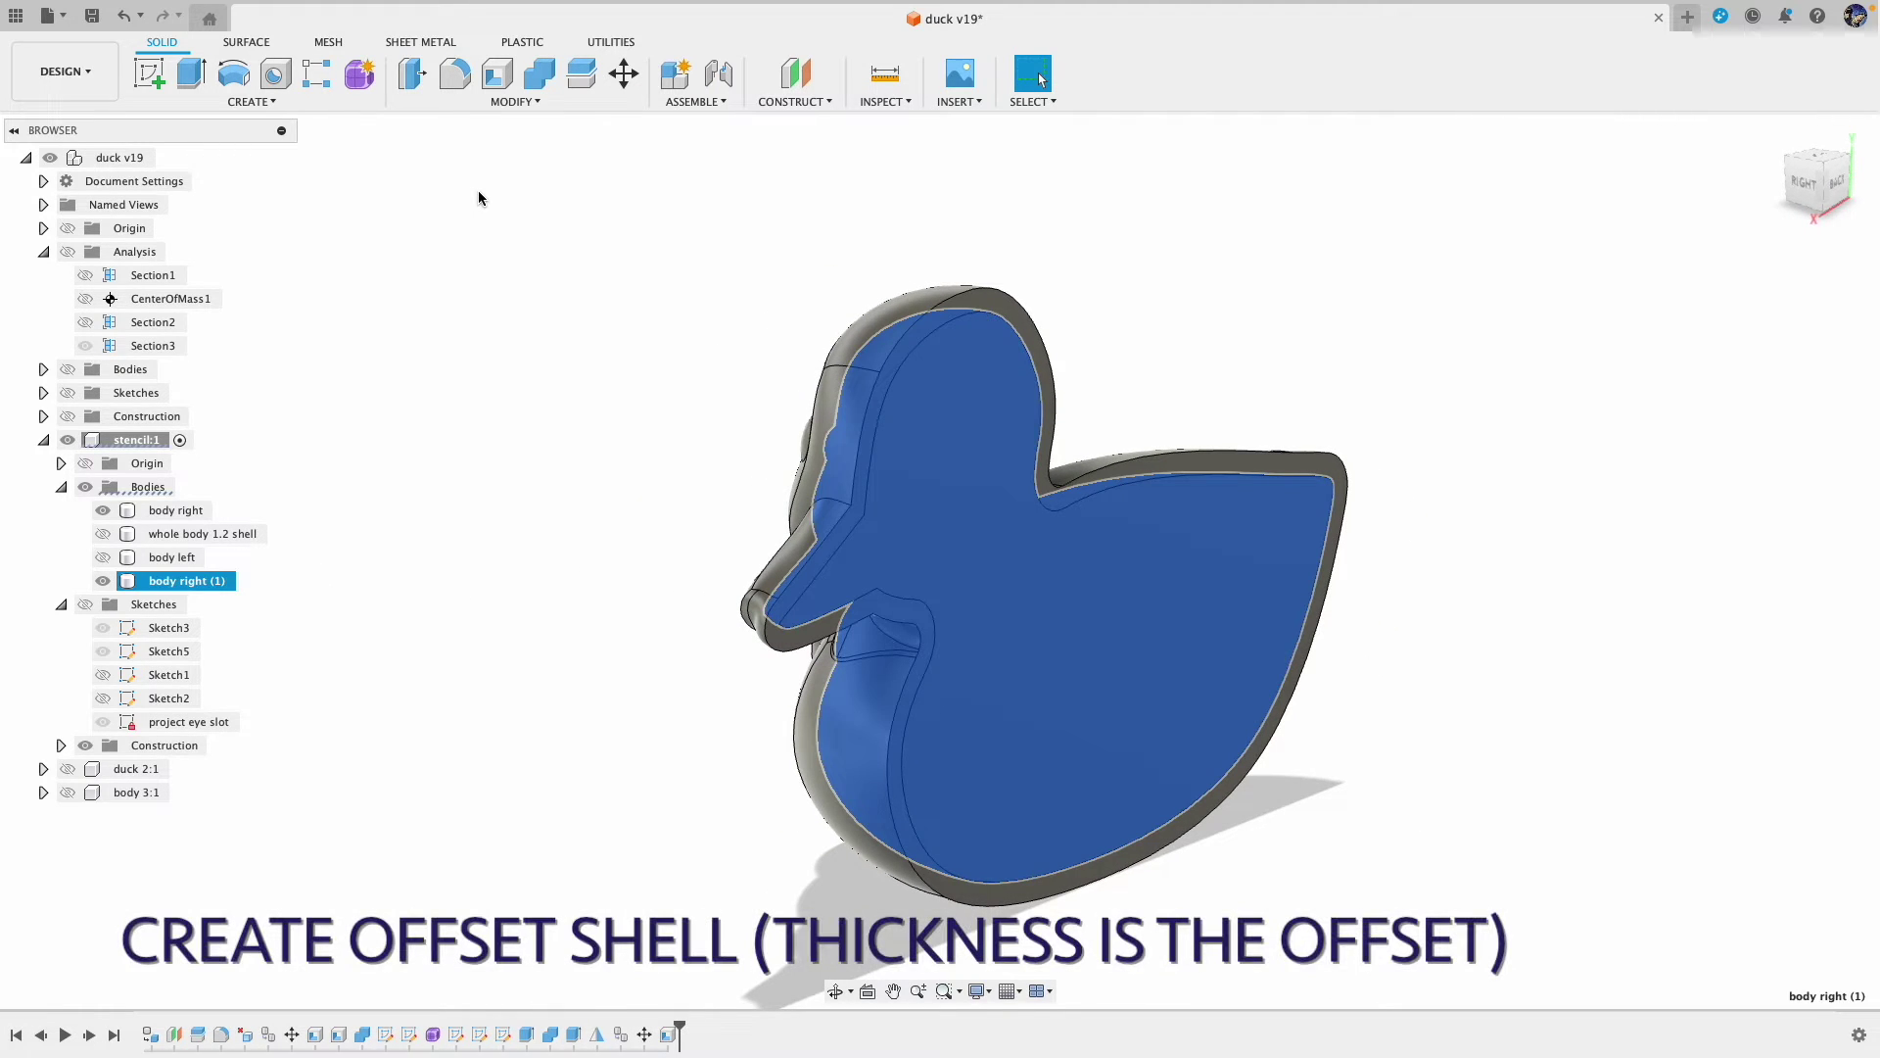
{"action": "left_click", "coordinate": [499, 72]}
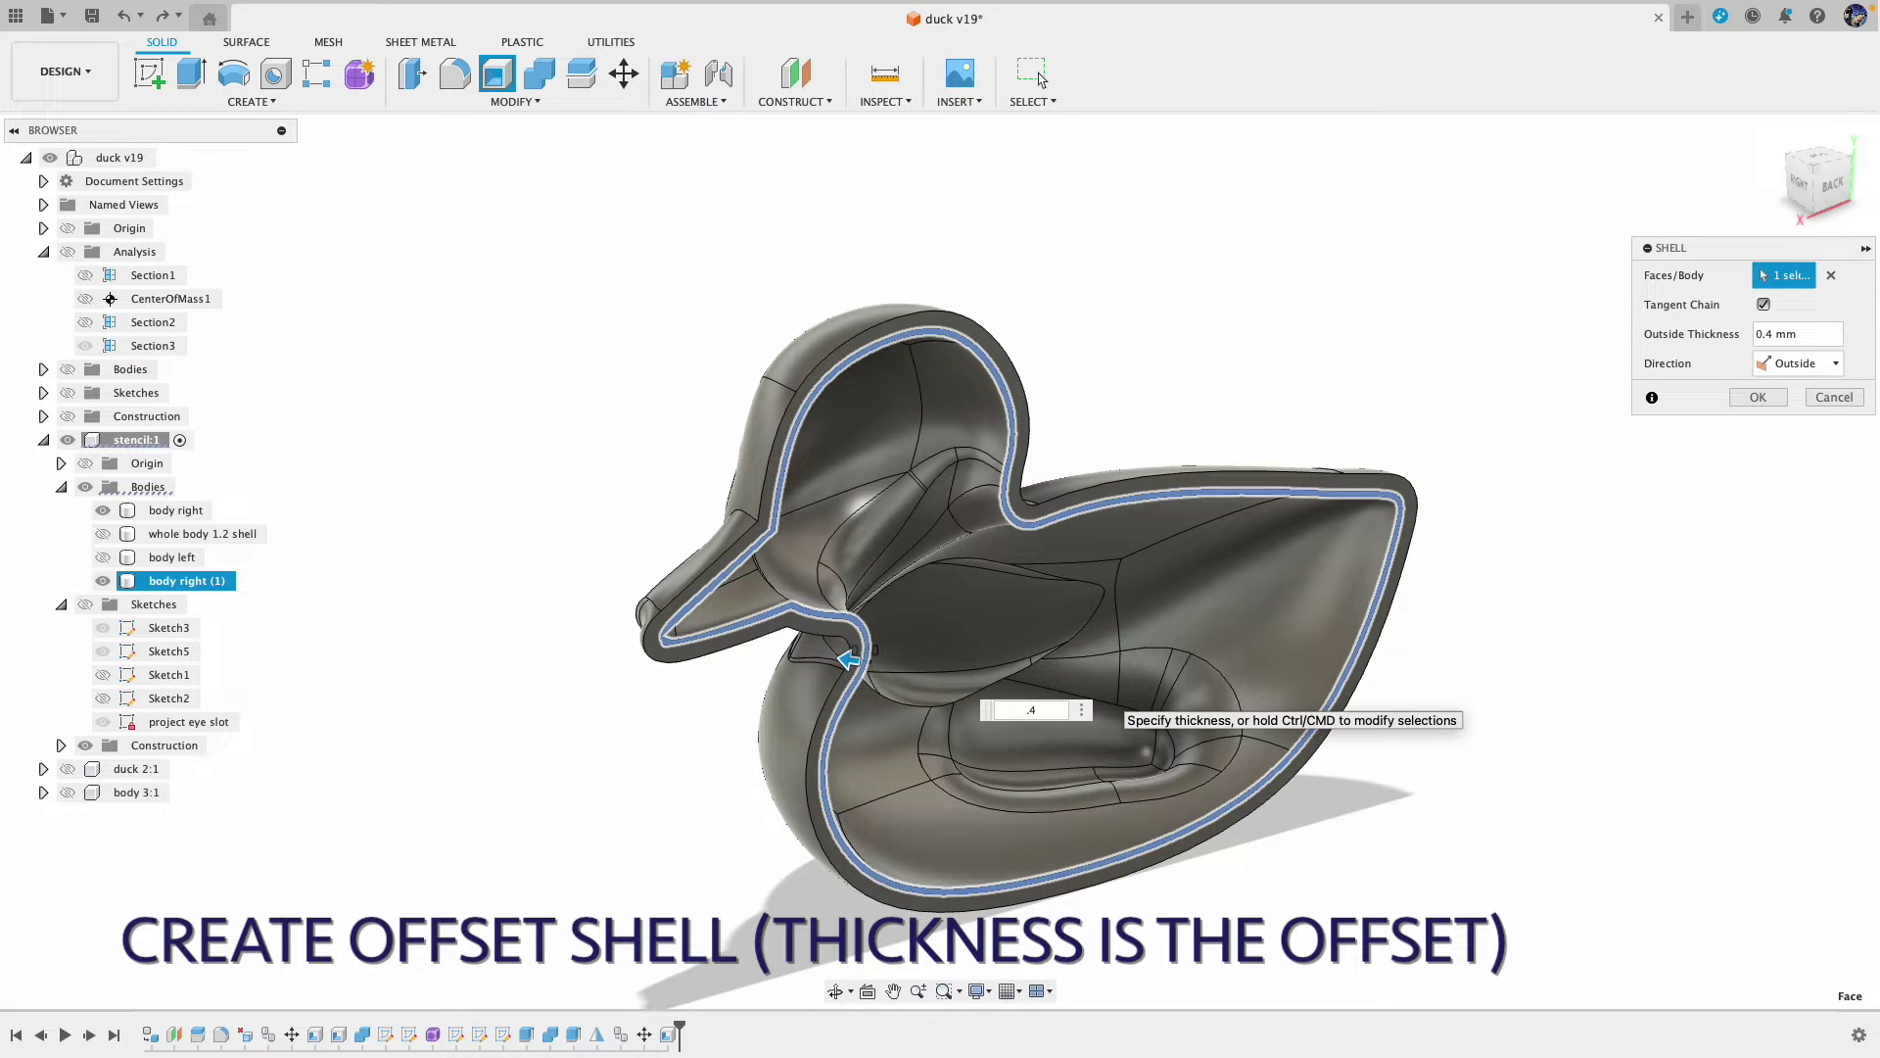
{"action": "left_click", "coordinate": [1756, 399]}
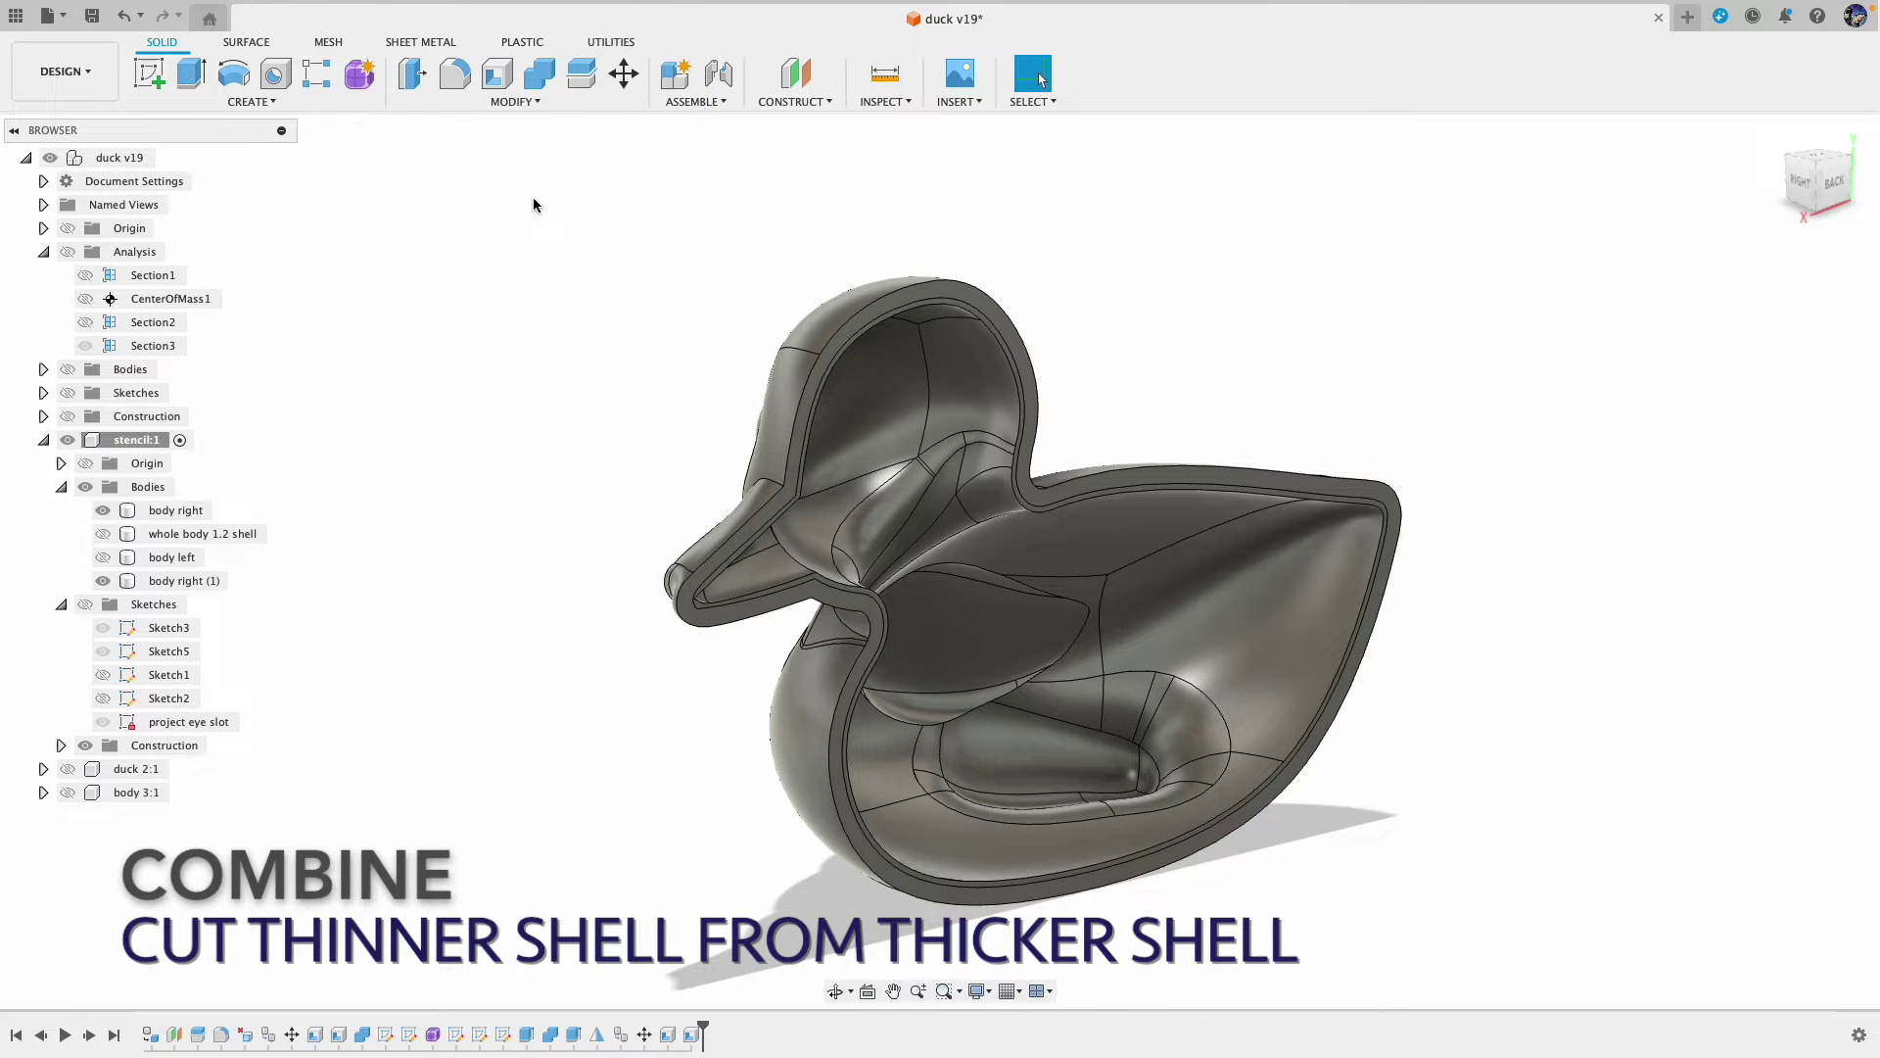
Step: Combine with Cut, using body right as target and body right (1) as tool body
{"action": "left_click", "coordinate": [543, 87]}
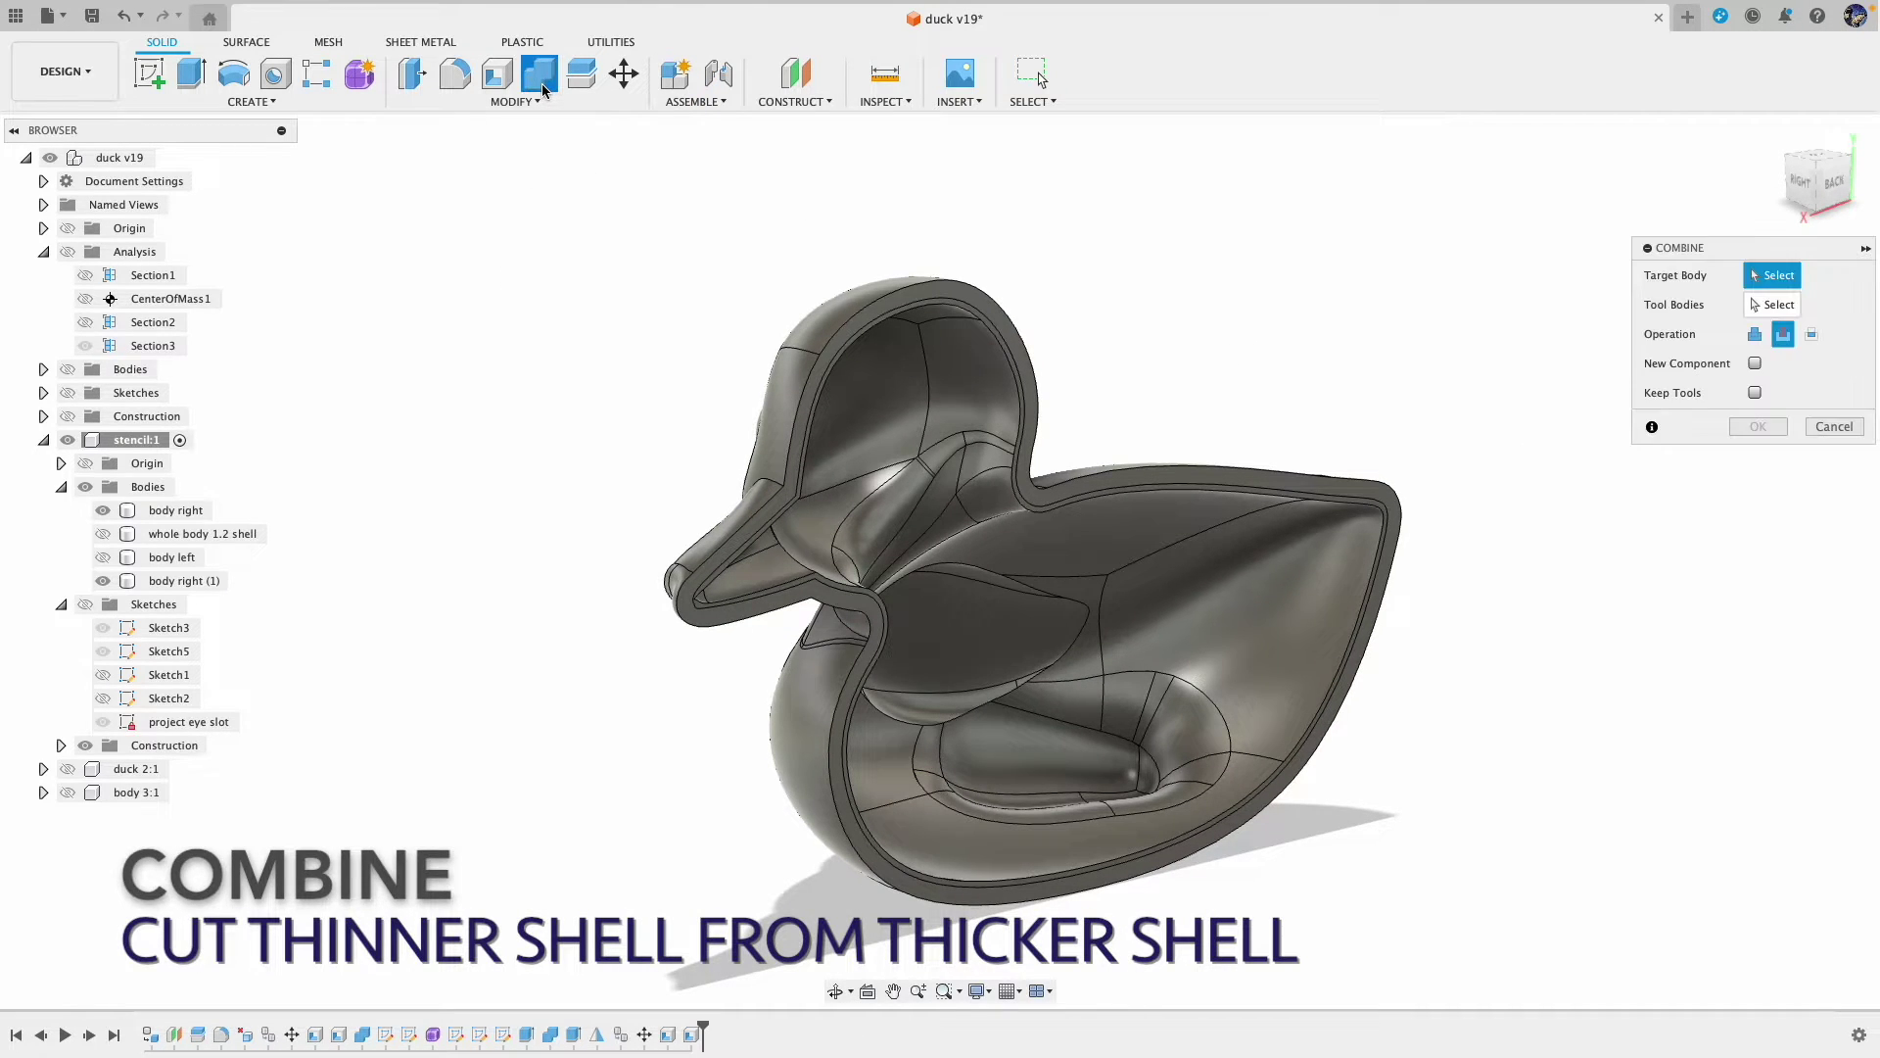
{"action": "left_click", "coordinate": [192, 513]}
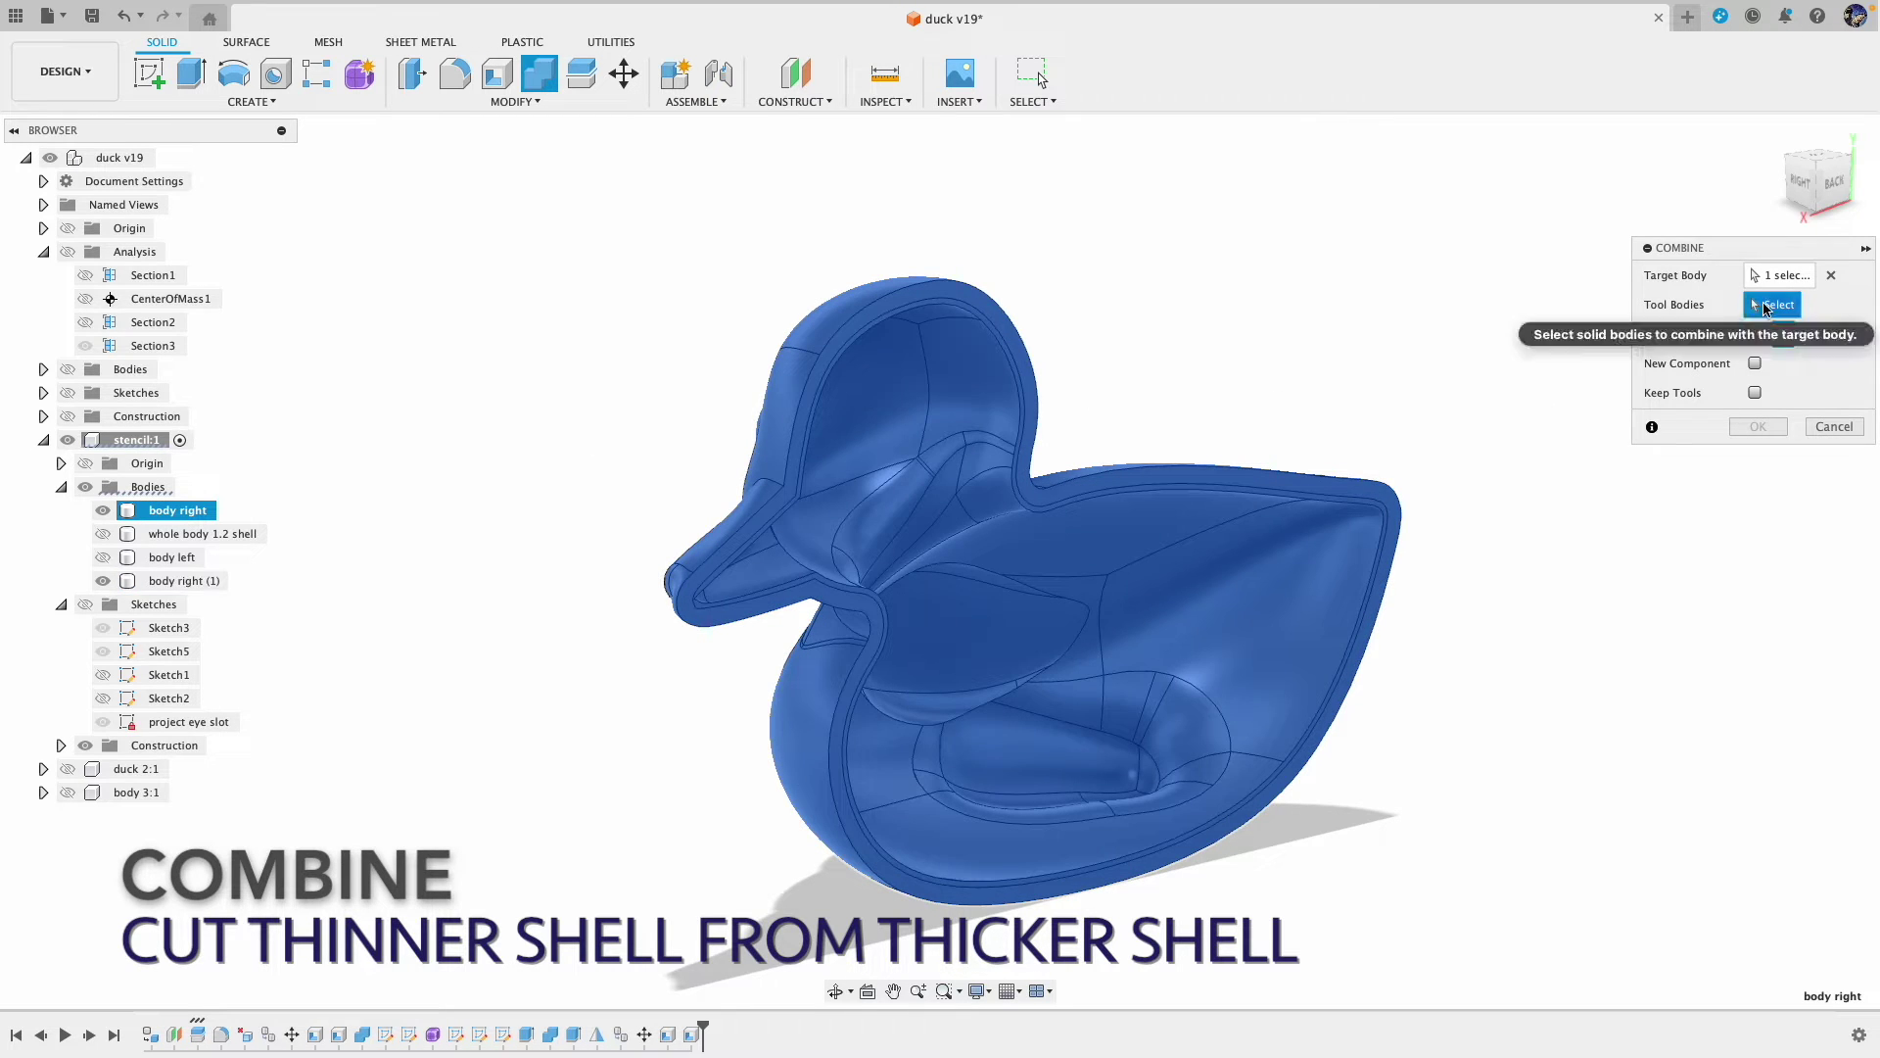
{"action": "left_click", "coordinate": [196, 584]}
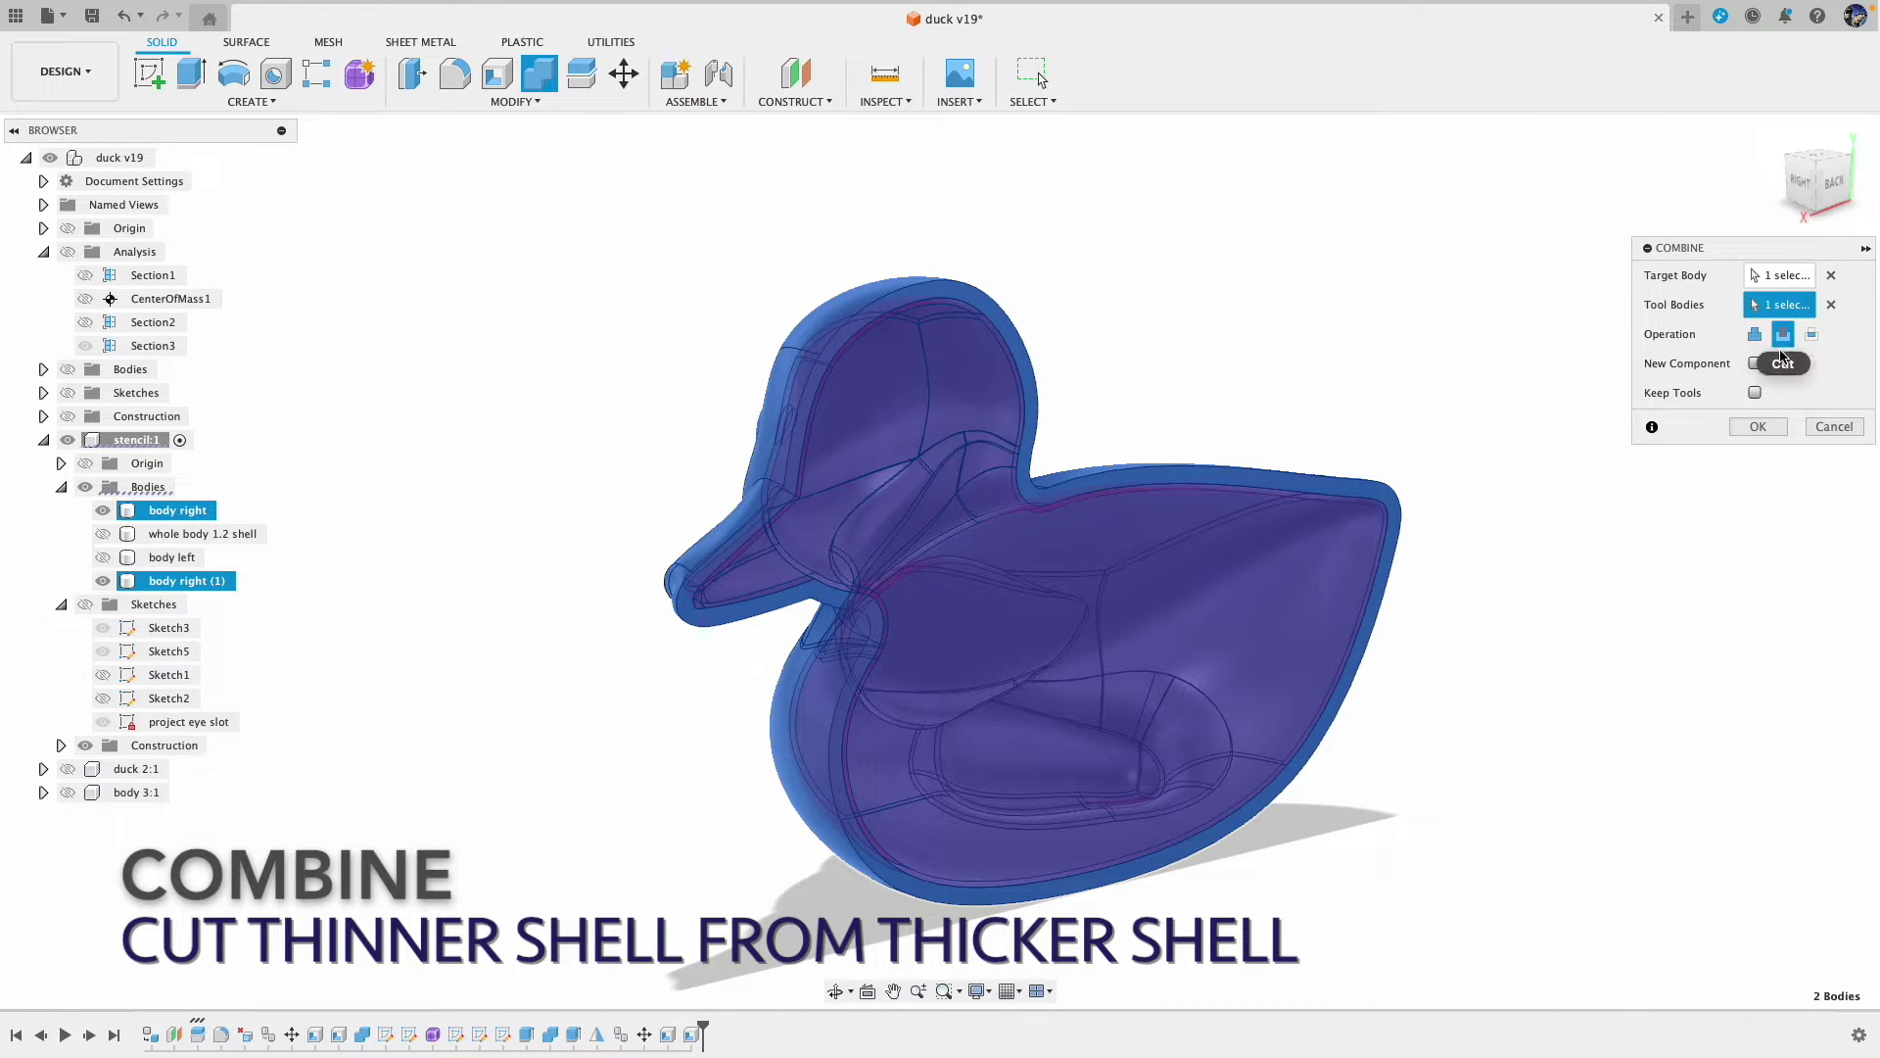
{"action": "left_click", "coordinate": [1757, 426]}
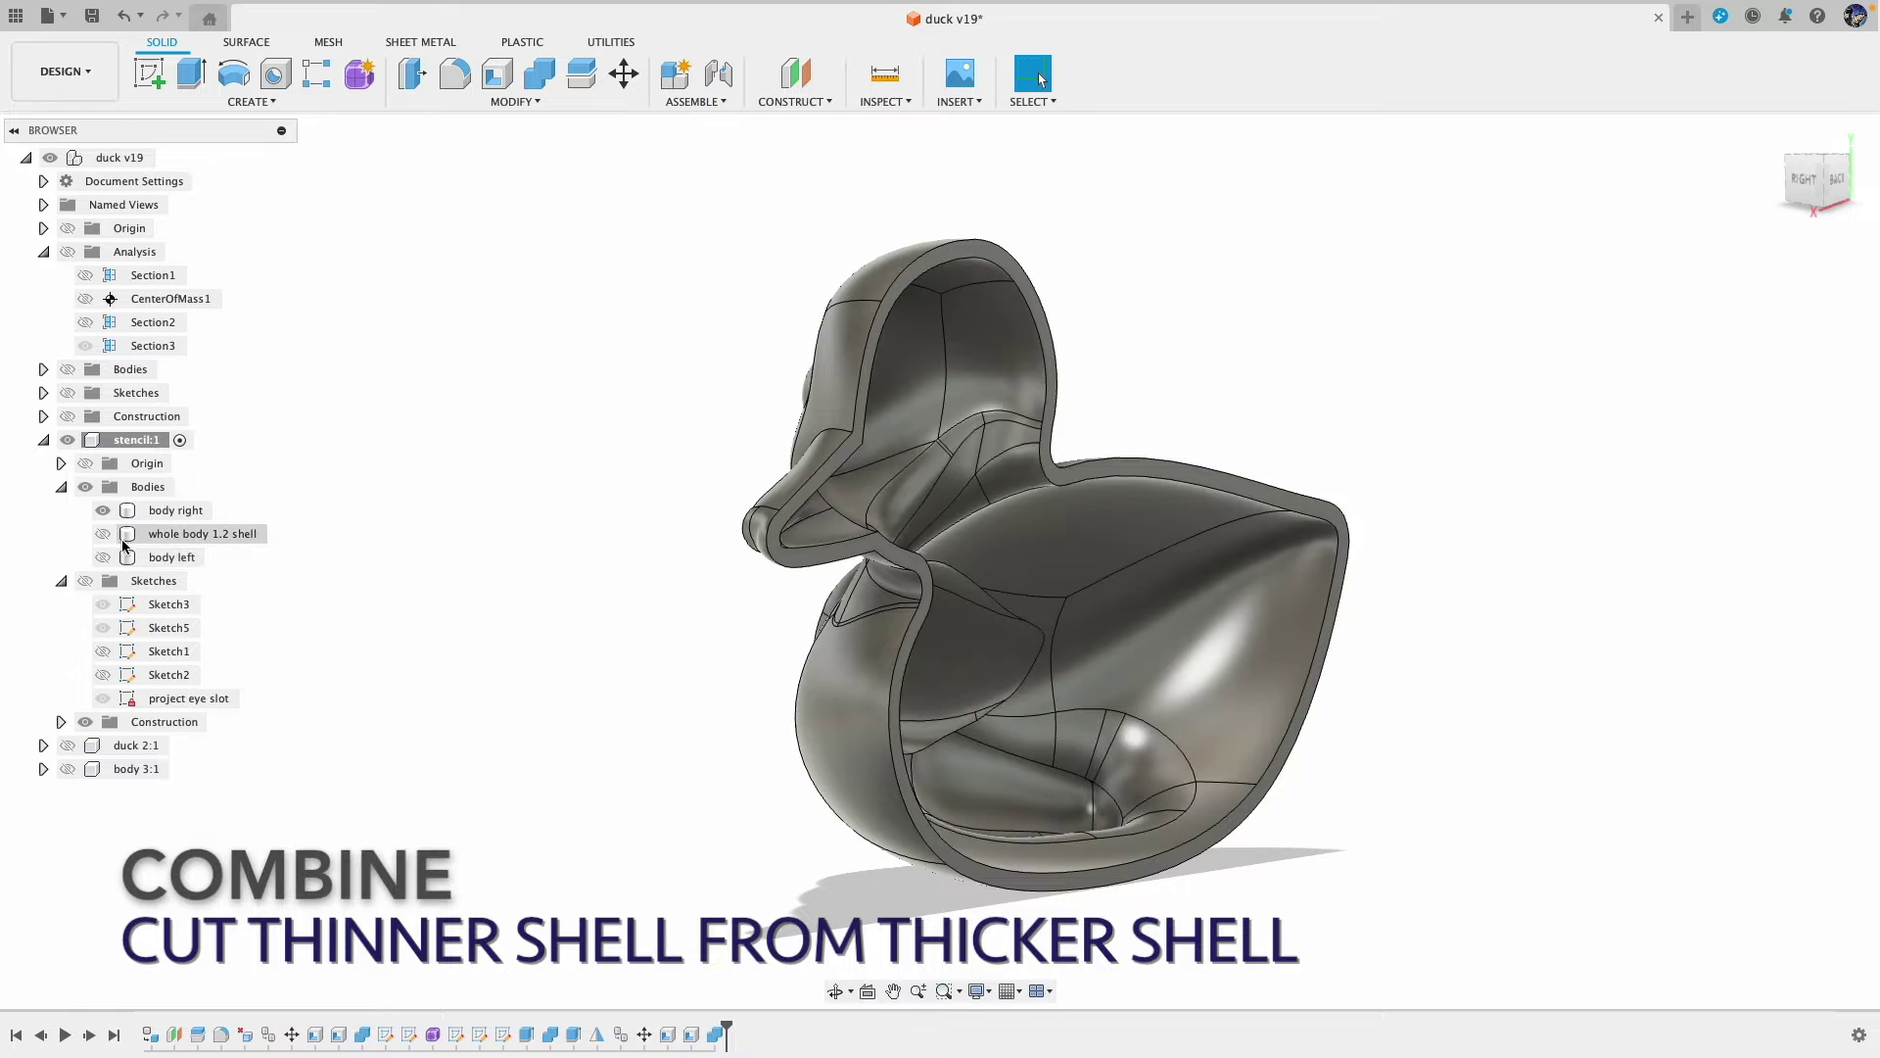
Step: Show body left briefly and reposition the view, then hide it and orbit to the duck's front
{"action": "left_click", "coordinate": [128, 557]}
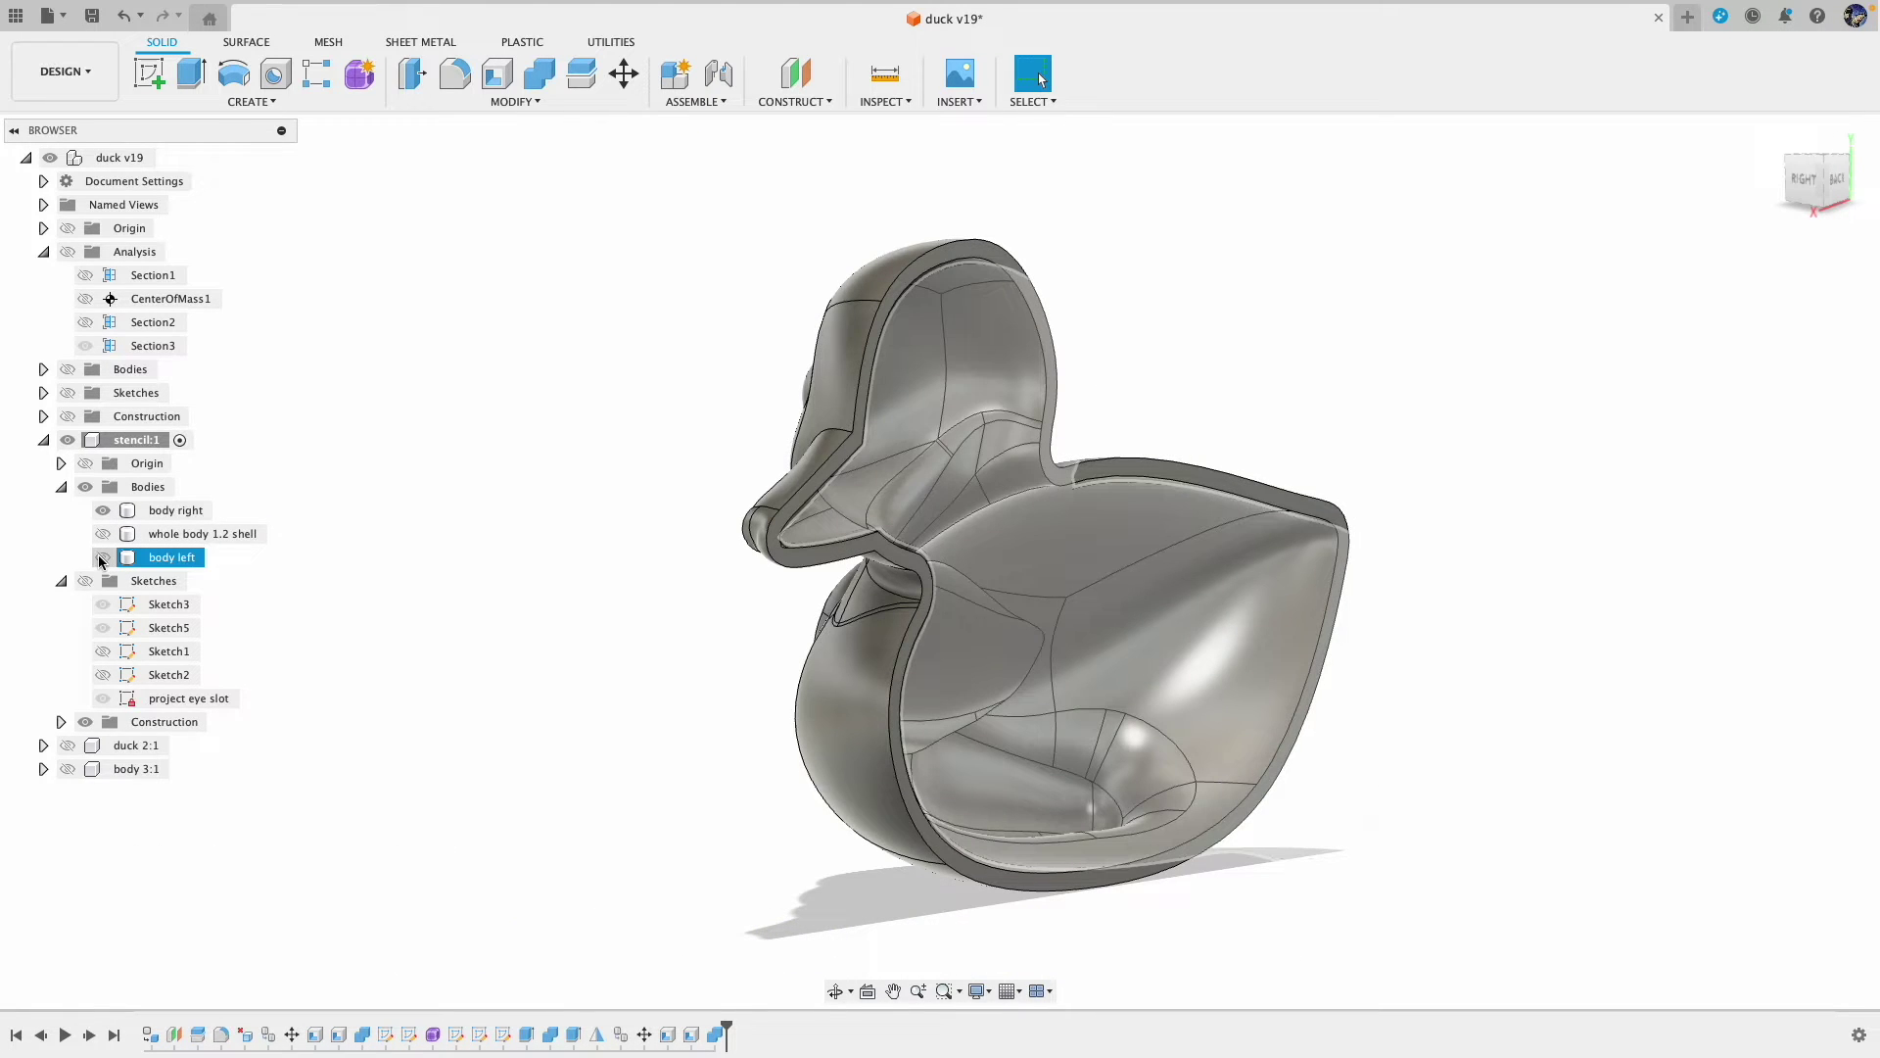
{"action": "left_click", "coordinate": [102, 557]}
{"action": "left_click", "coordinate": [521, 526]}
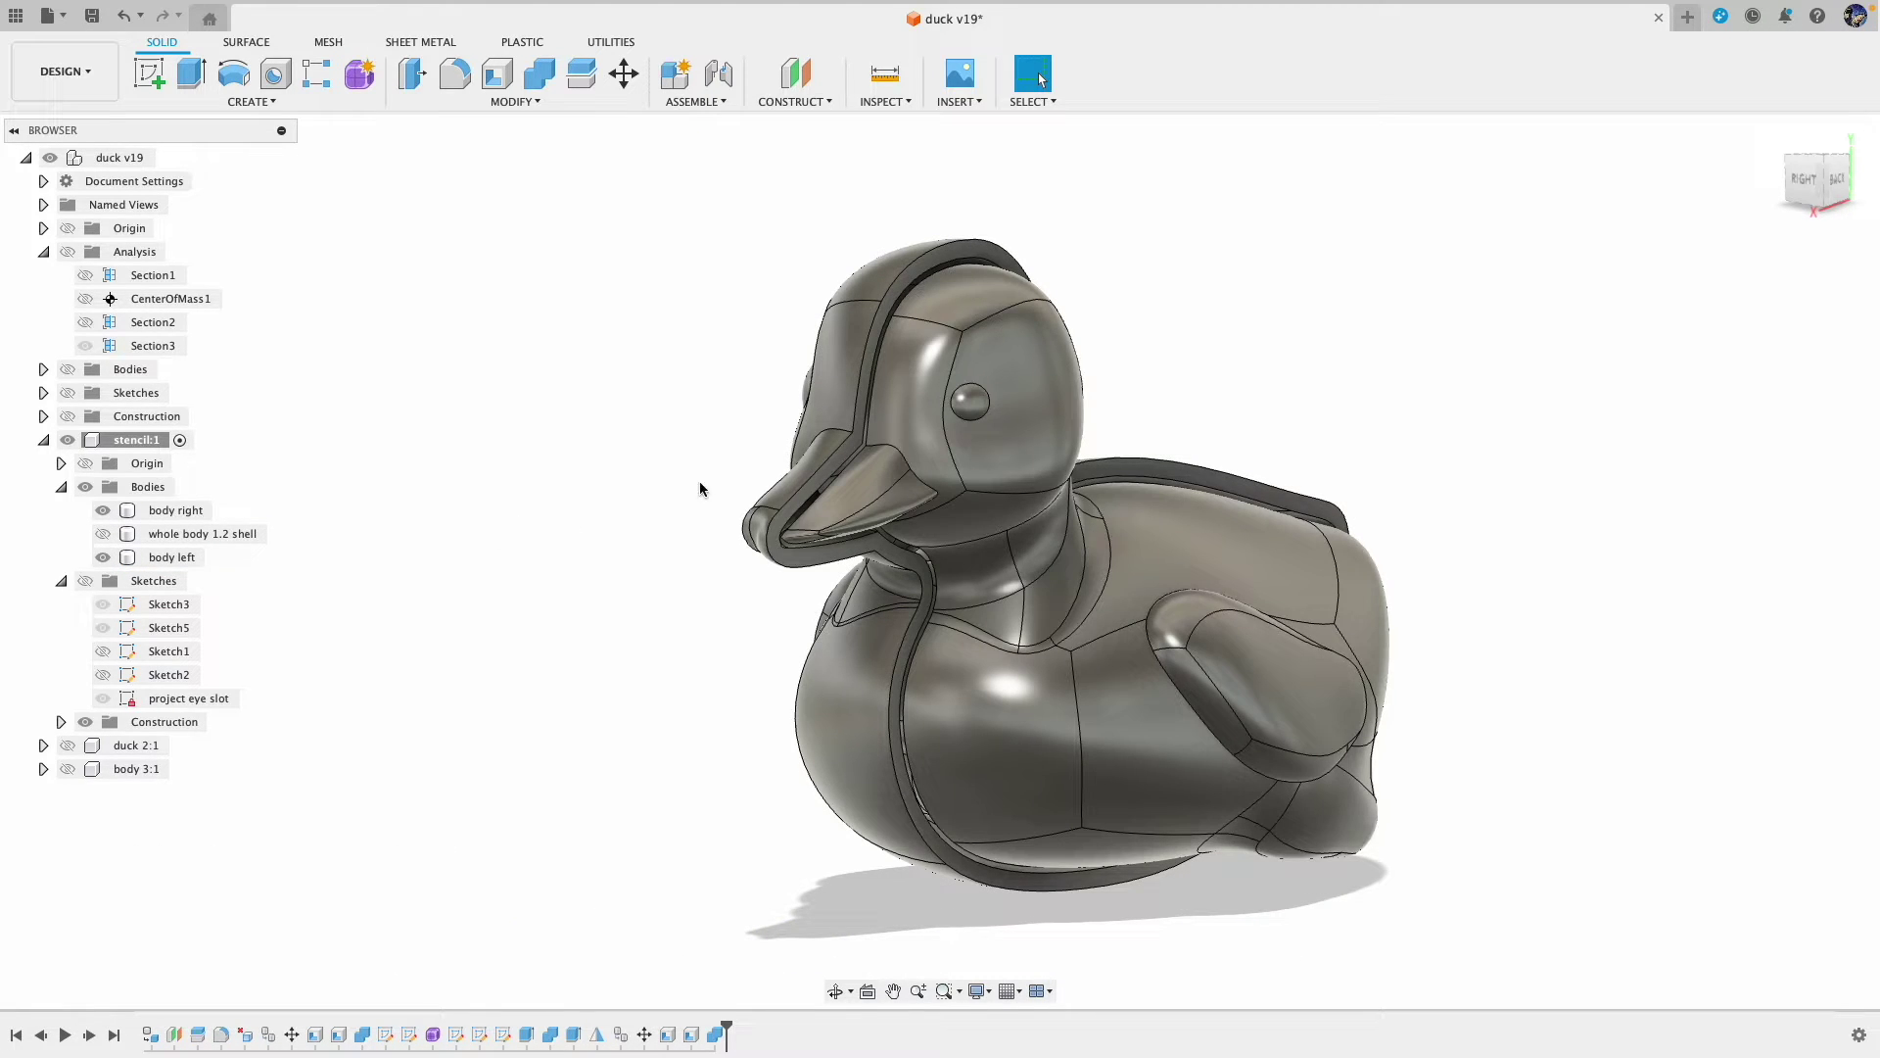
{"action": "left_click", "coordinate": [1839, 180]}
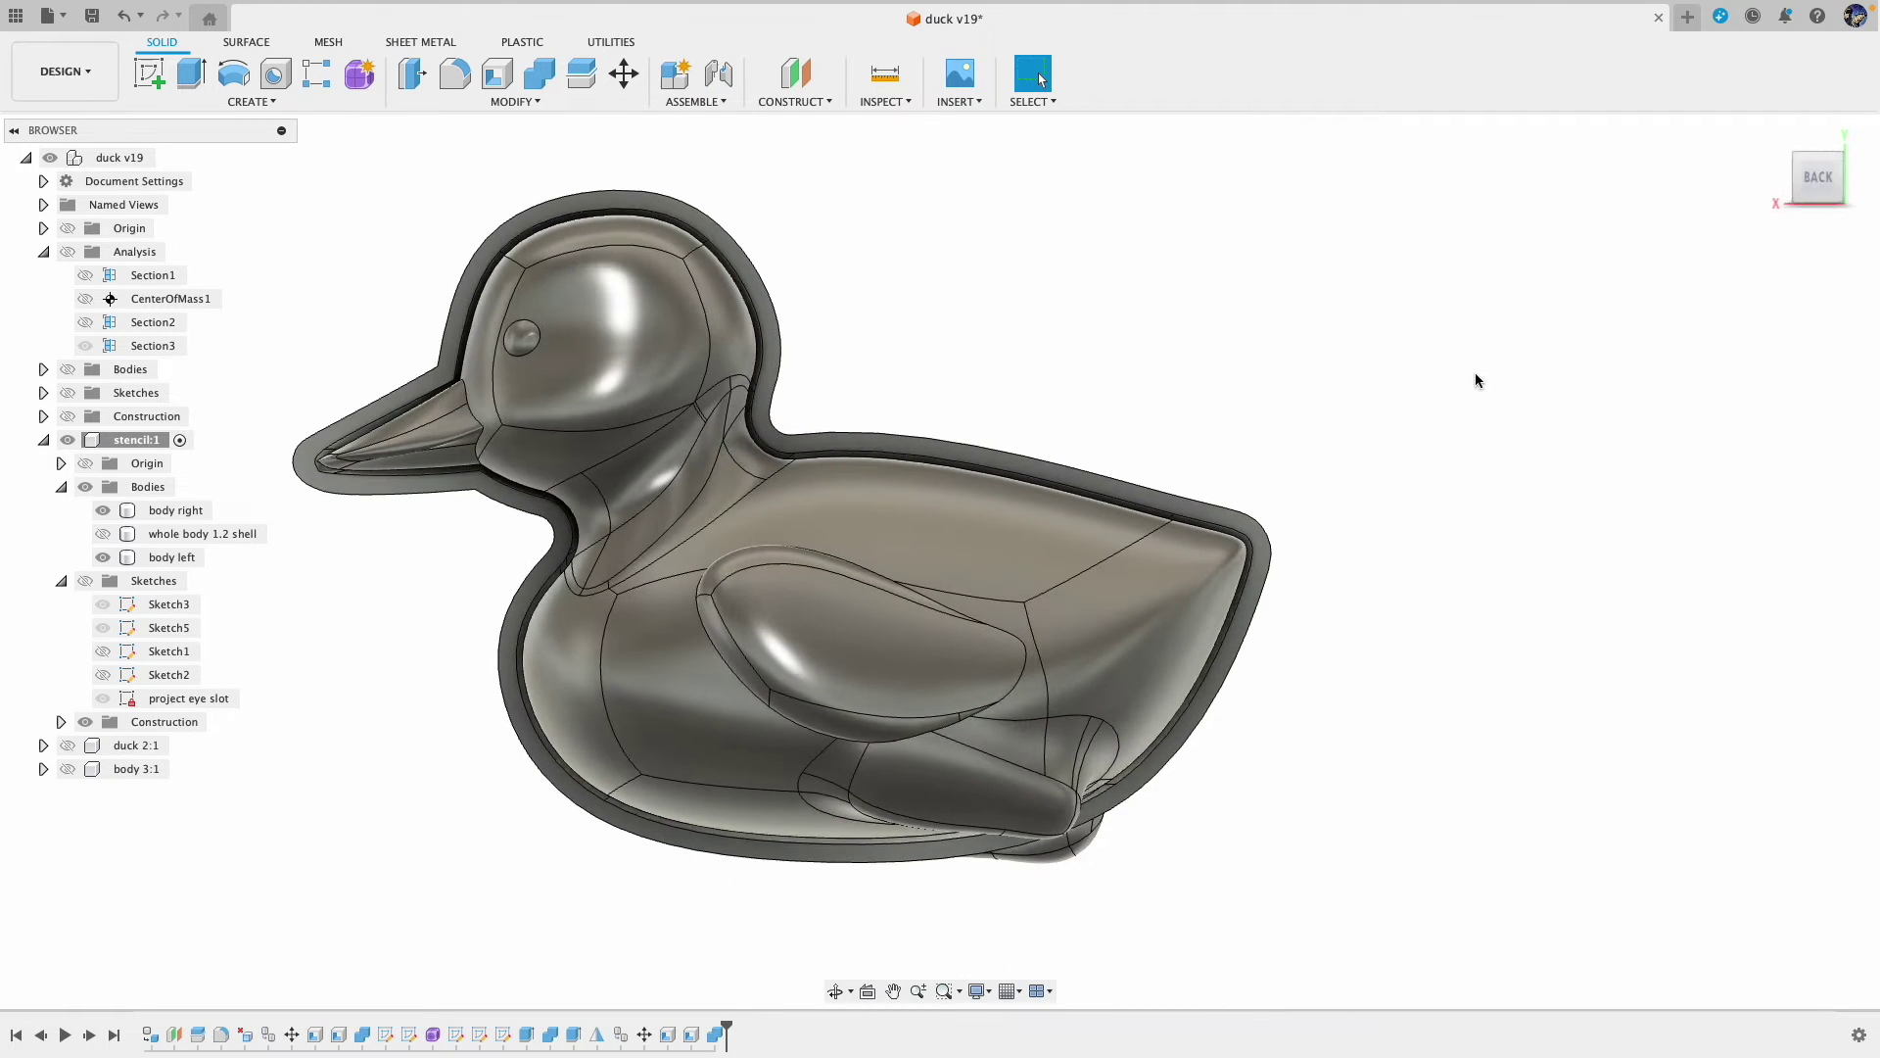
{"action": "middle_click_drag", "start_coordinate": [1175, 377], "coordinate": [1420, 428]}
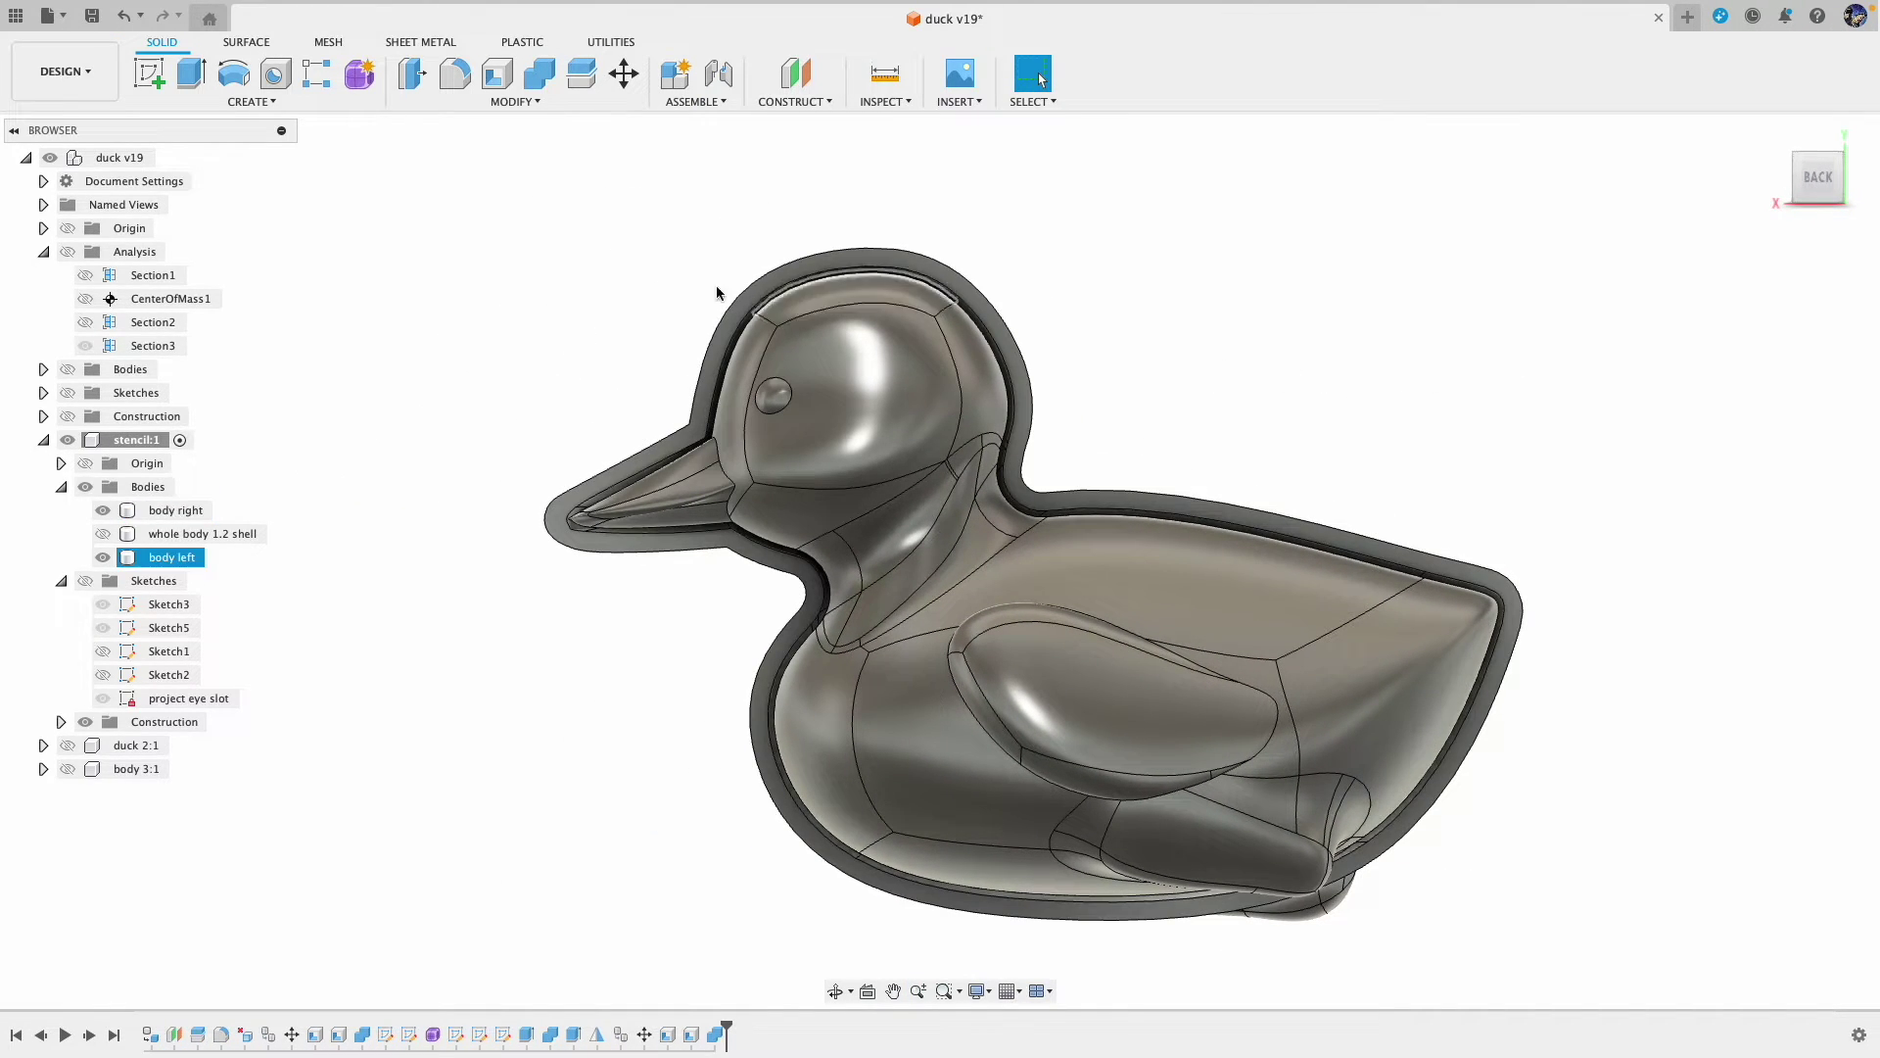
{"action": "left_click", "coordinate": [101, 557]}
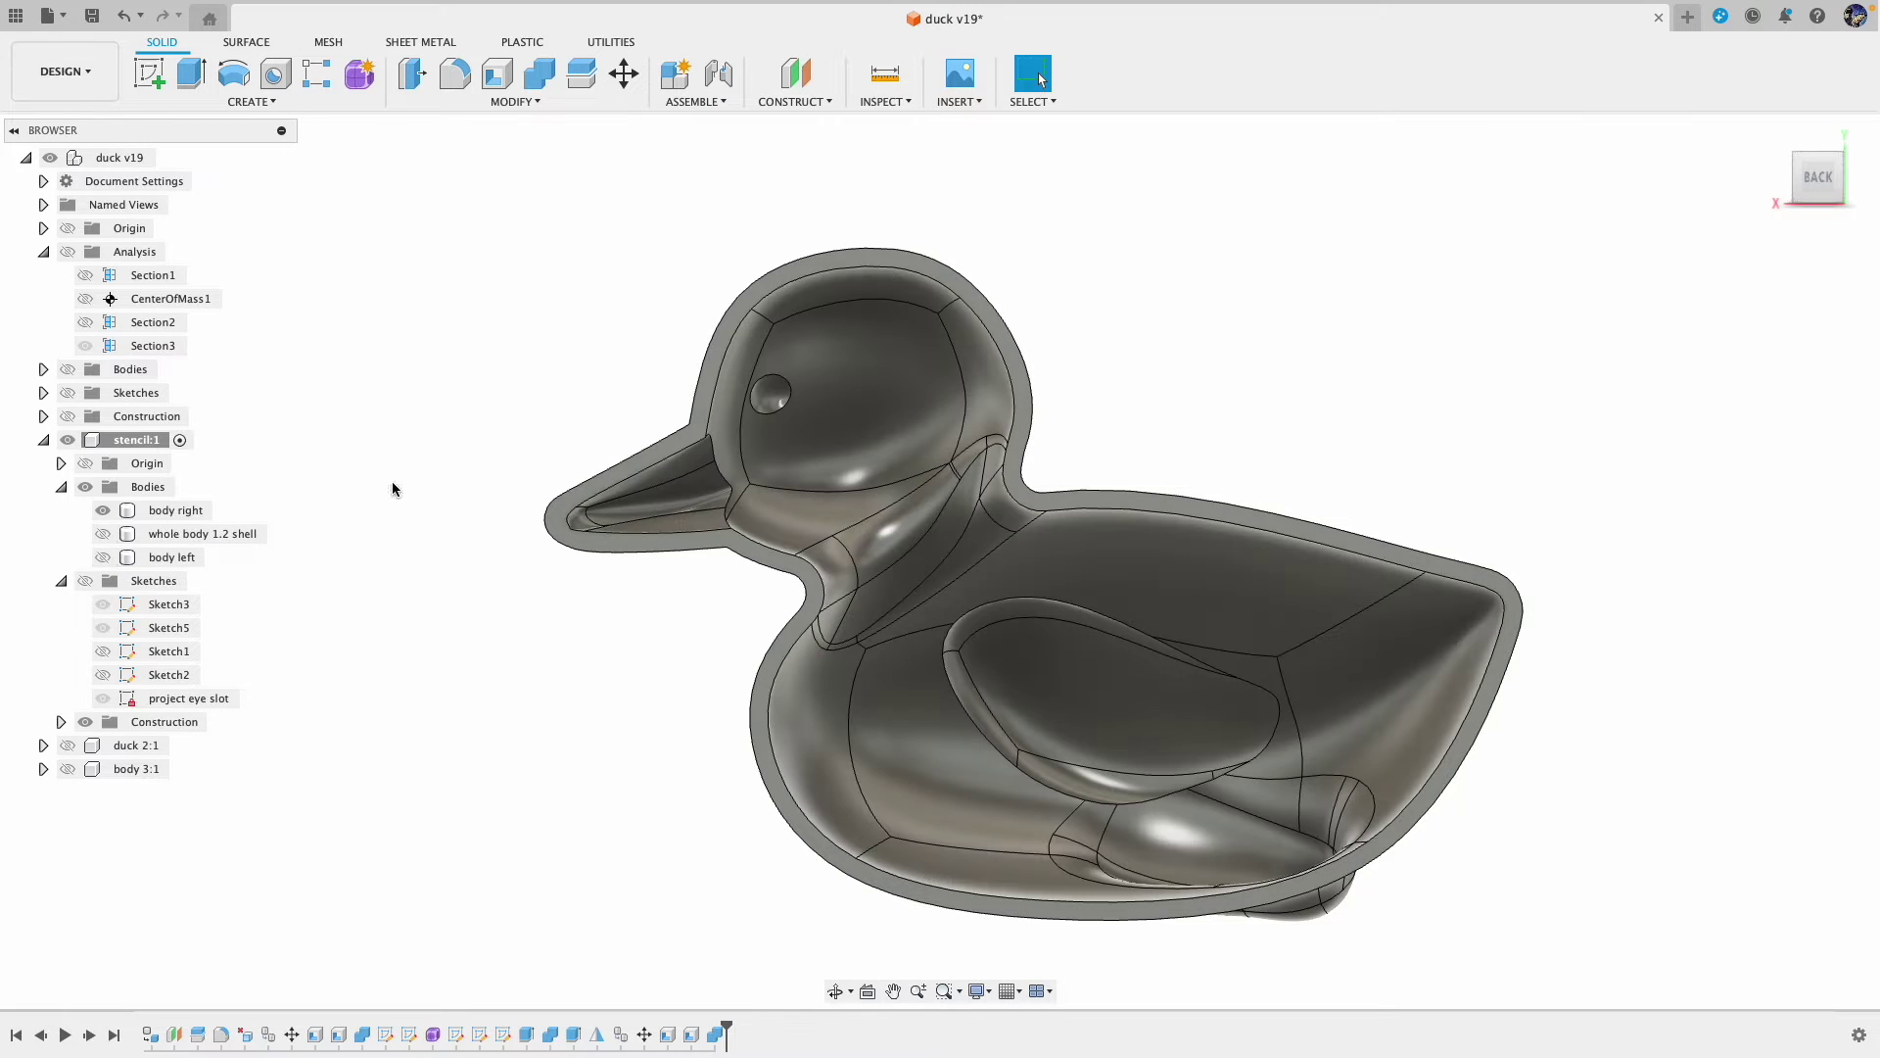
{"action": "middle_click_drag", "start_coordinate": [432, 410], "coordinate": [710, 429], "text": "shift"}
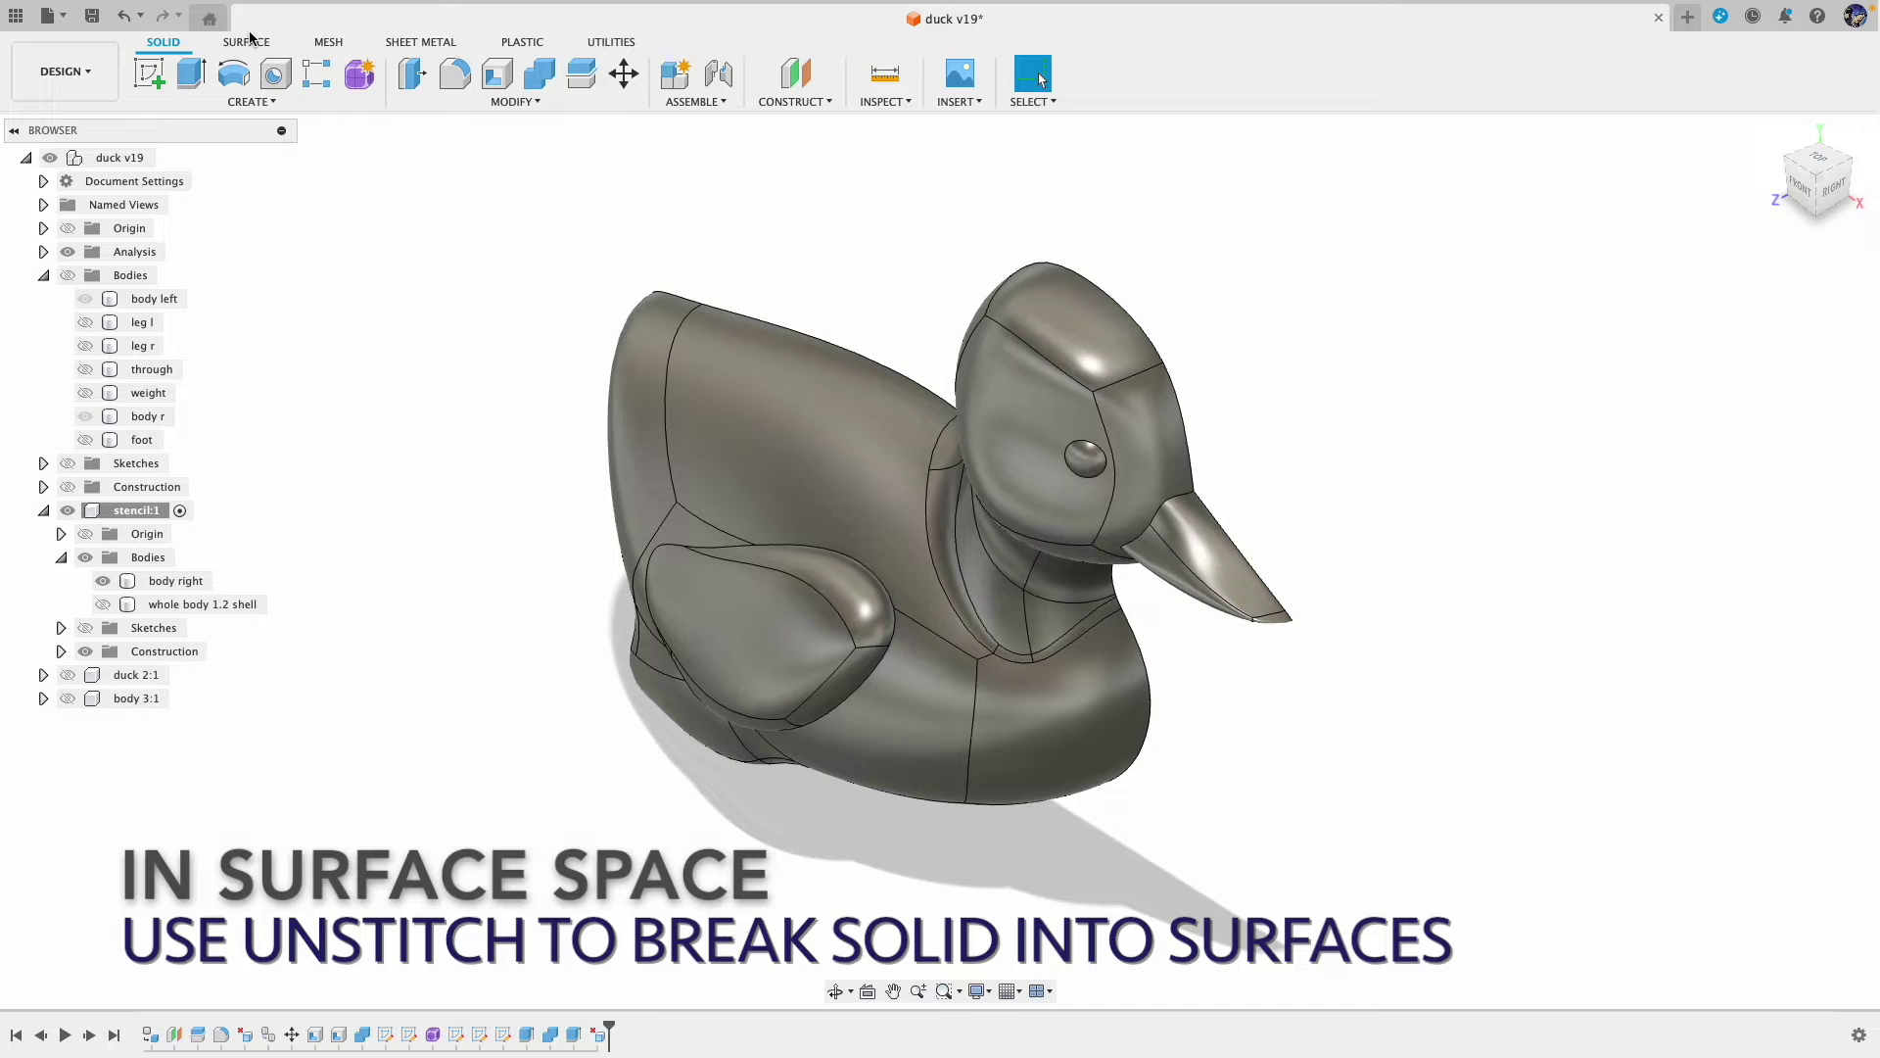
Step: Unstitch body right into separate surfaces using the Surface tools
{"action": "left_click", "coordinate": [252, 40]}
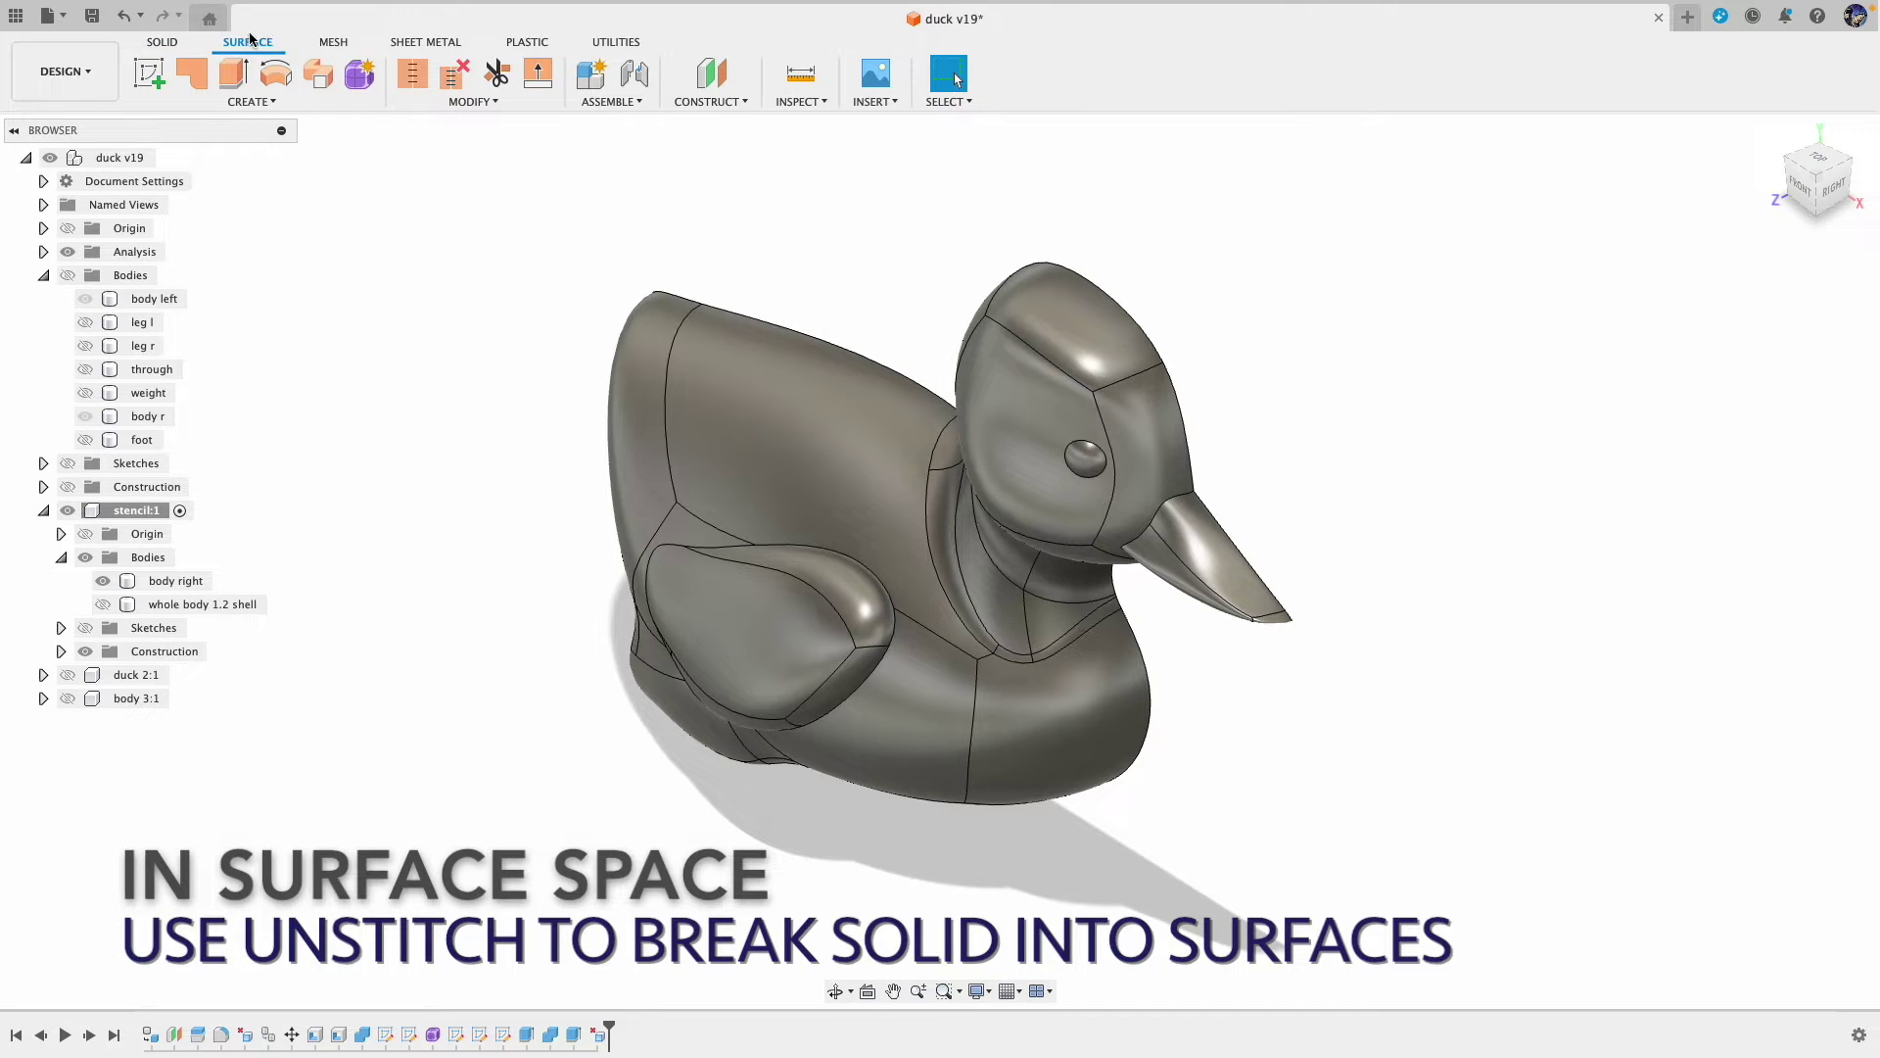
{"action": "left_click", "coordinate": [454, 86]}
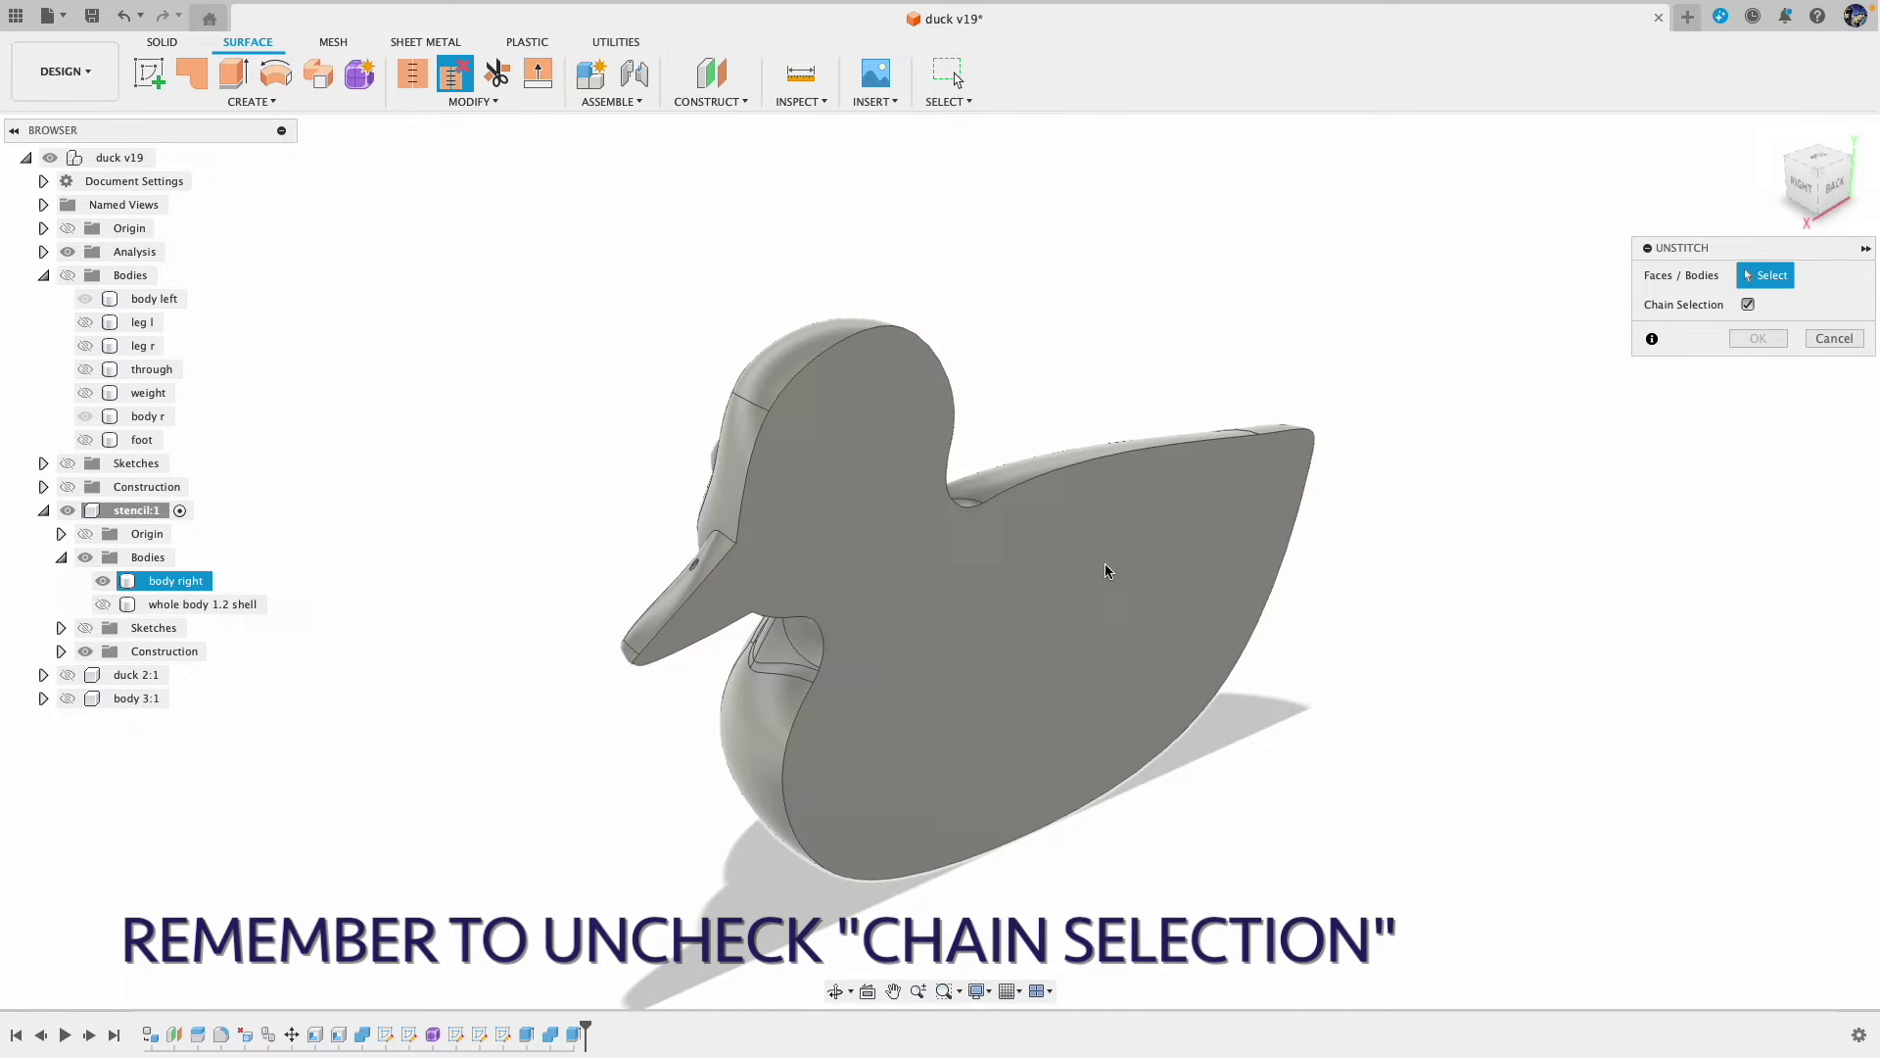
{"action": "left_click", "coordinate": [1105, 570]}
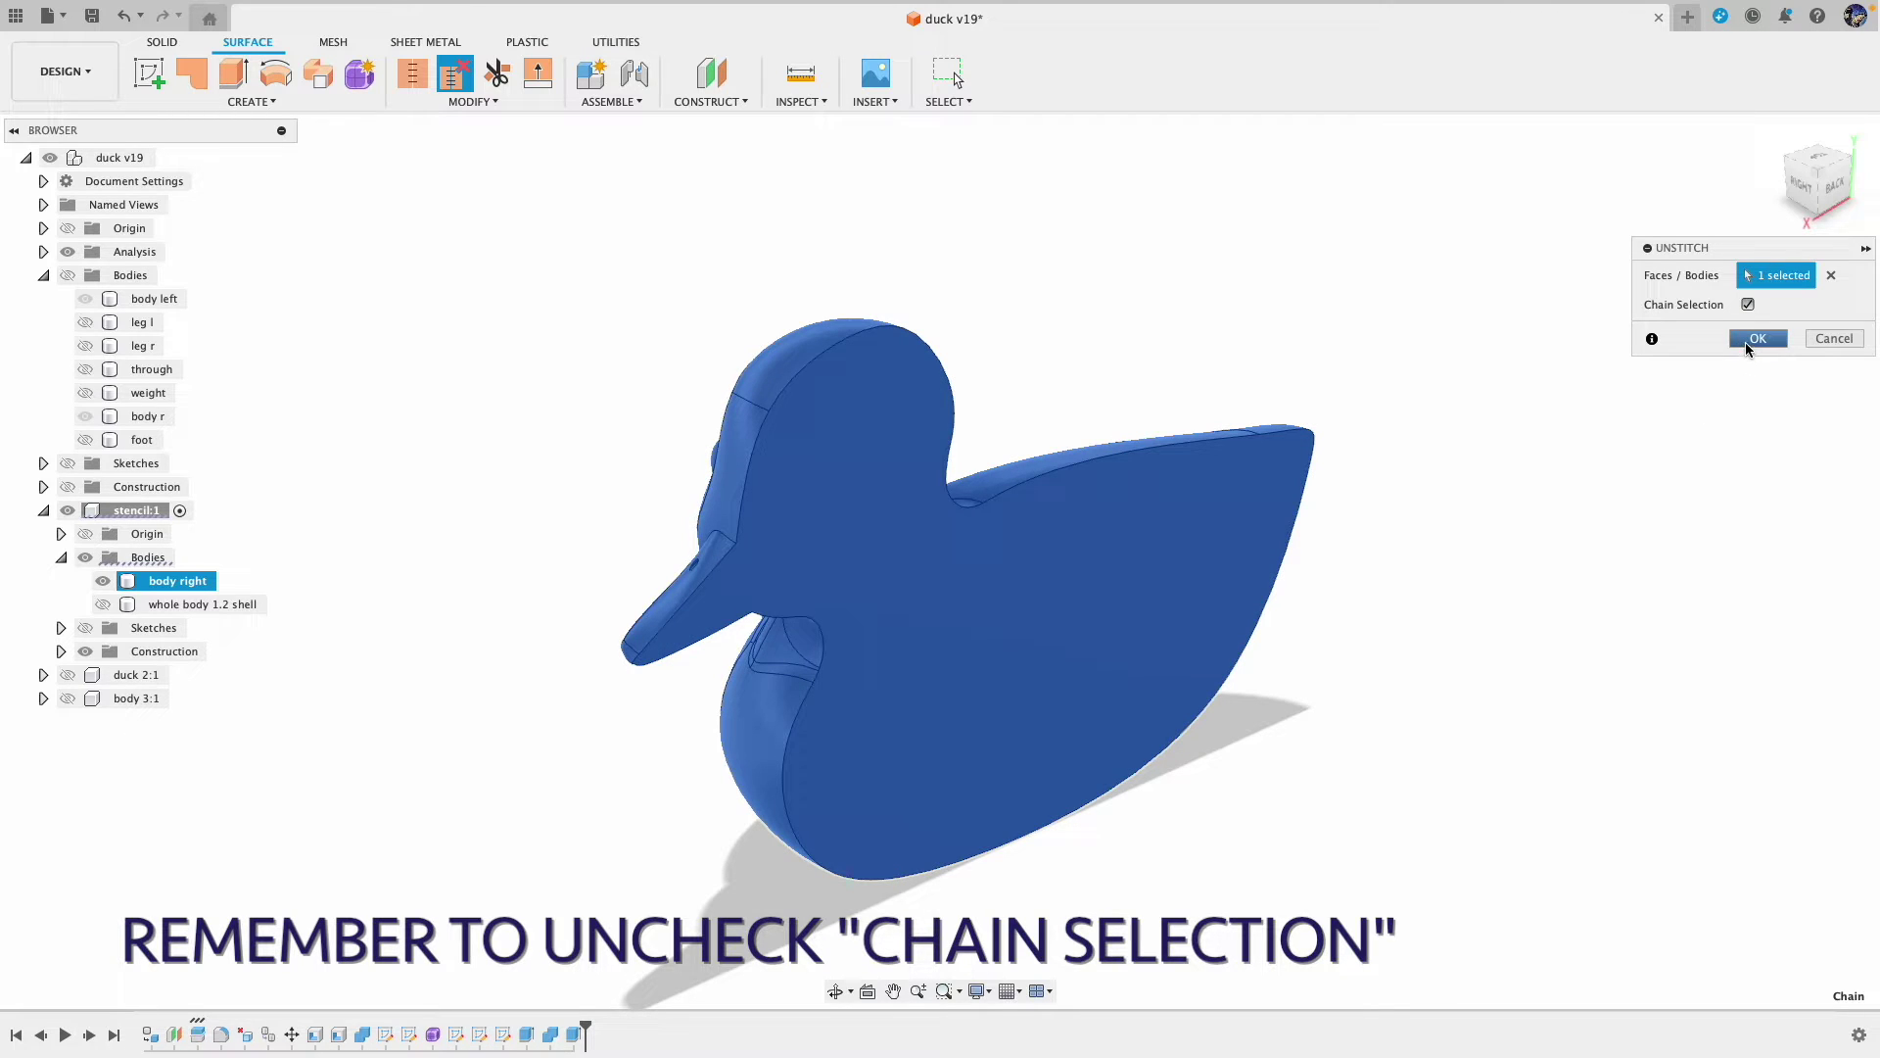
{"action": "left_click", "coordinate": [1745, 342]}
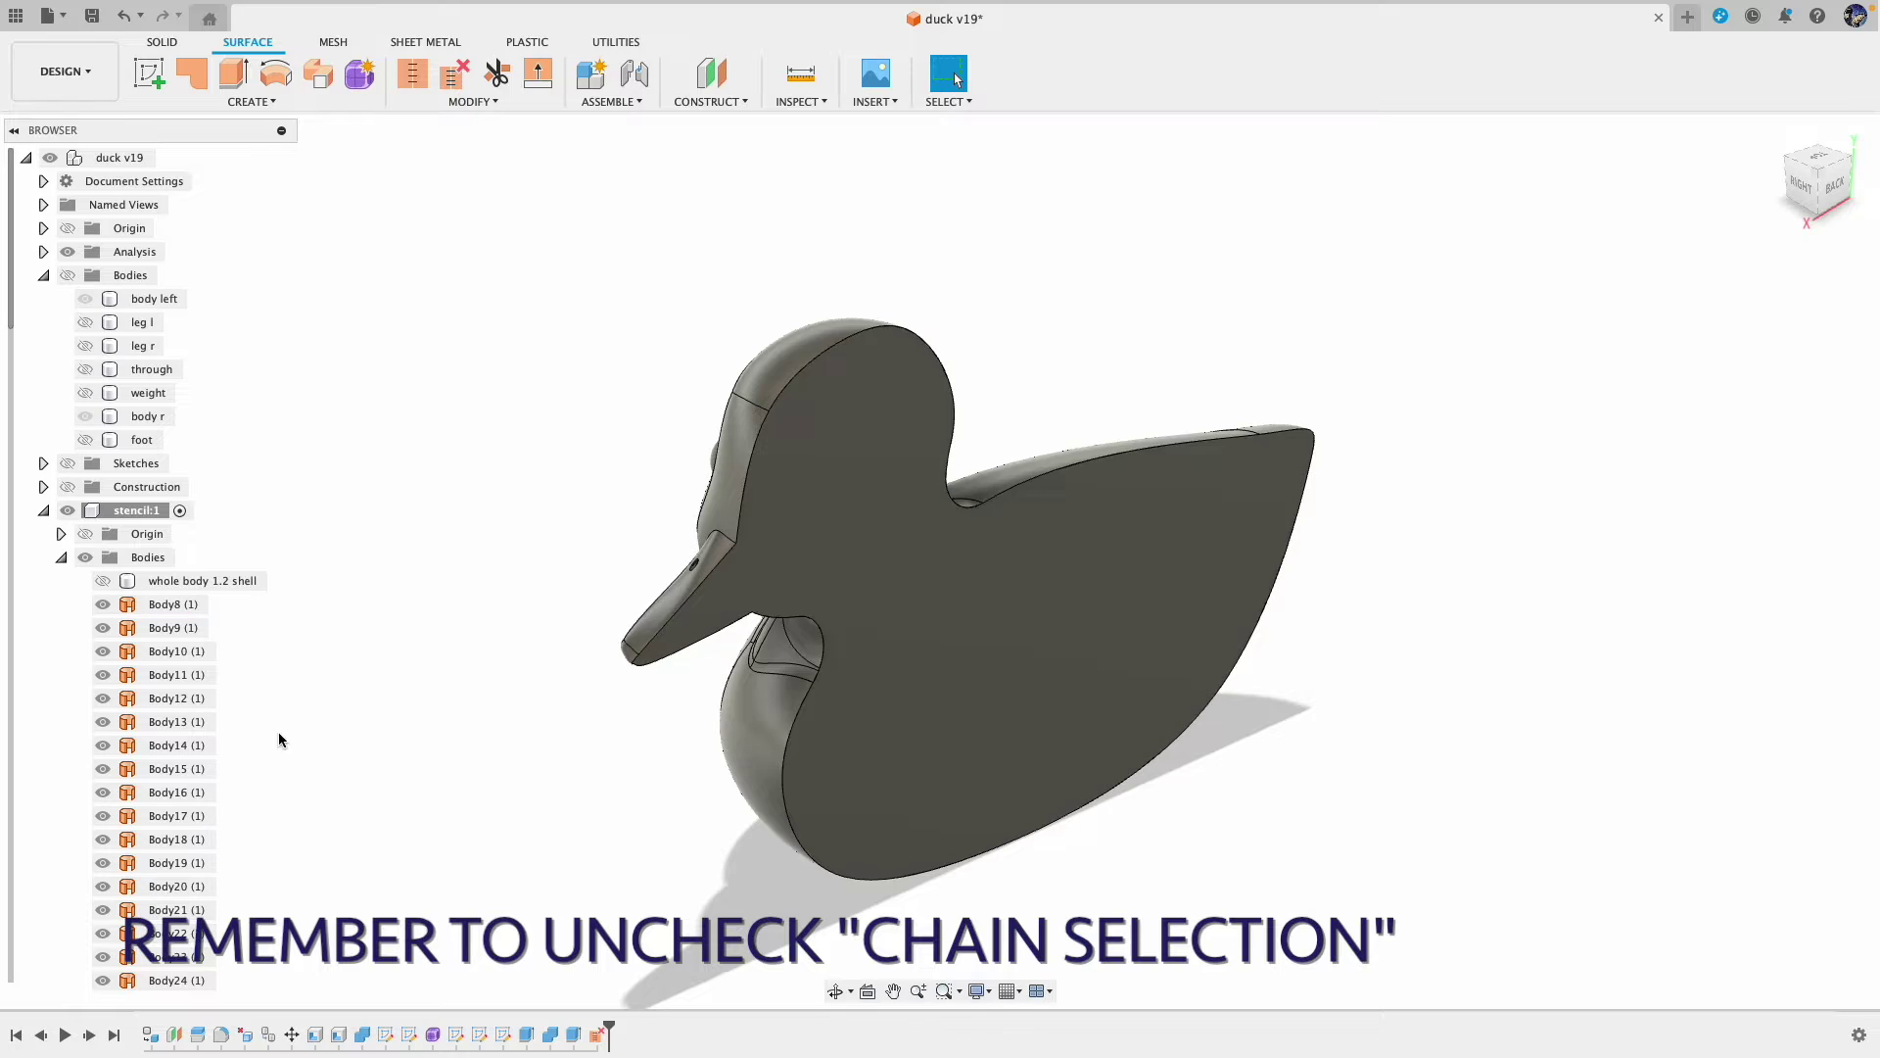
Step: Split off the flat side face as Body8 (1), hide it, and select the body right surfaces
{"action": "scroll", "coordinate": [269, 761], "scroll_direction": "down", "scroll_amount": 1}
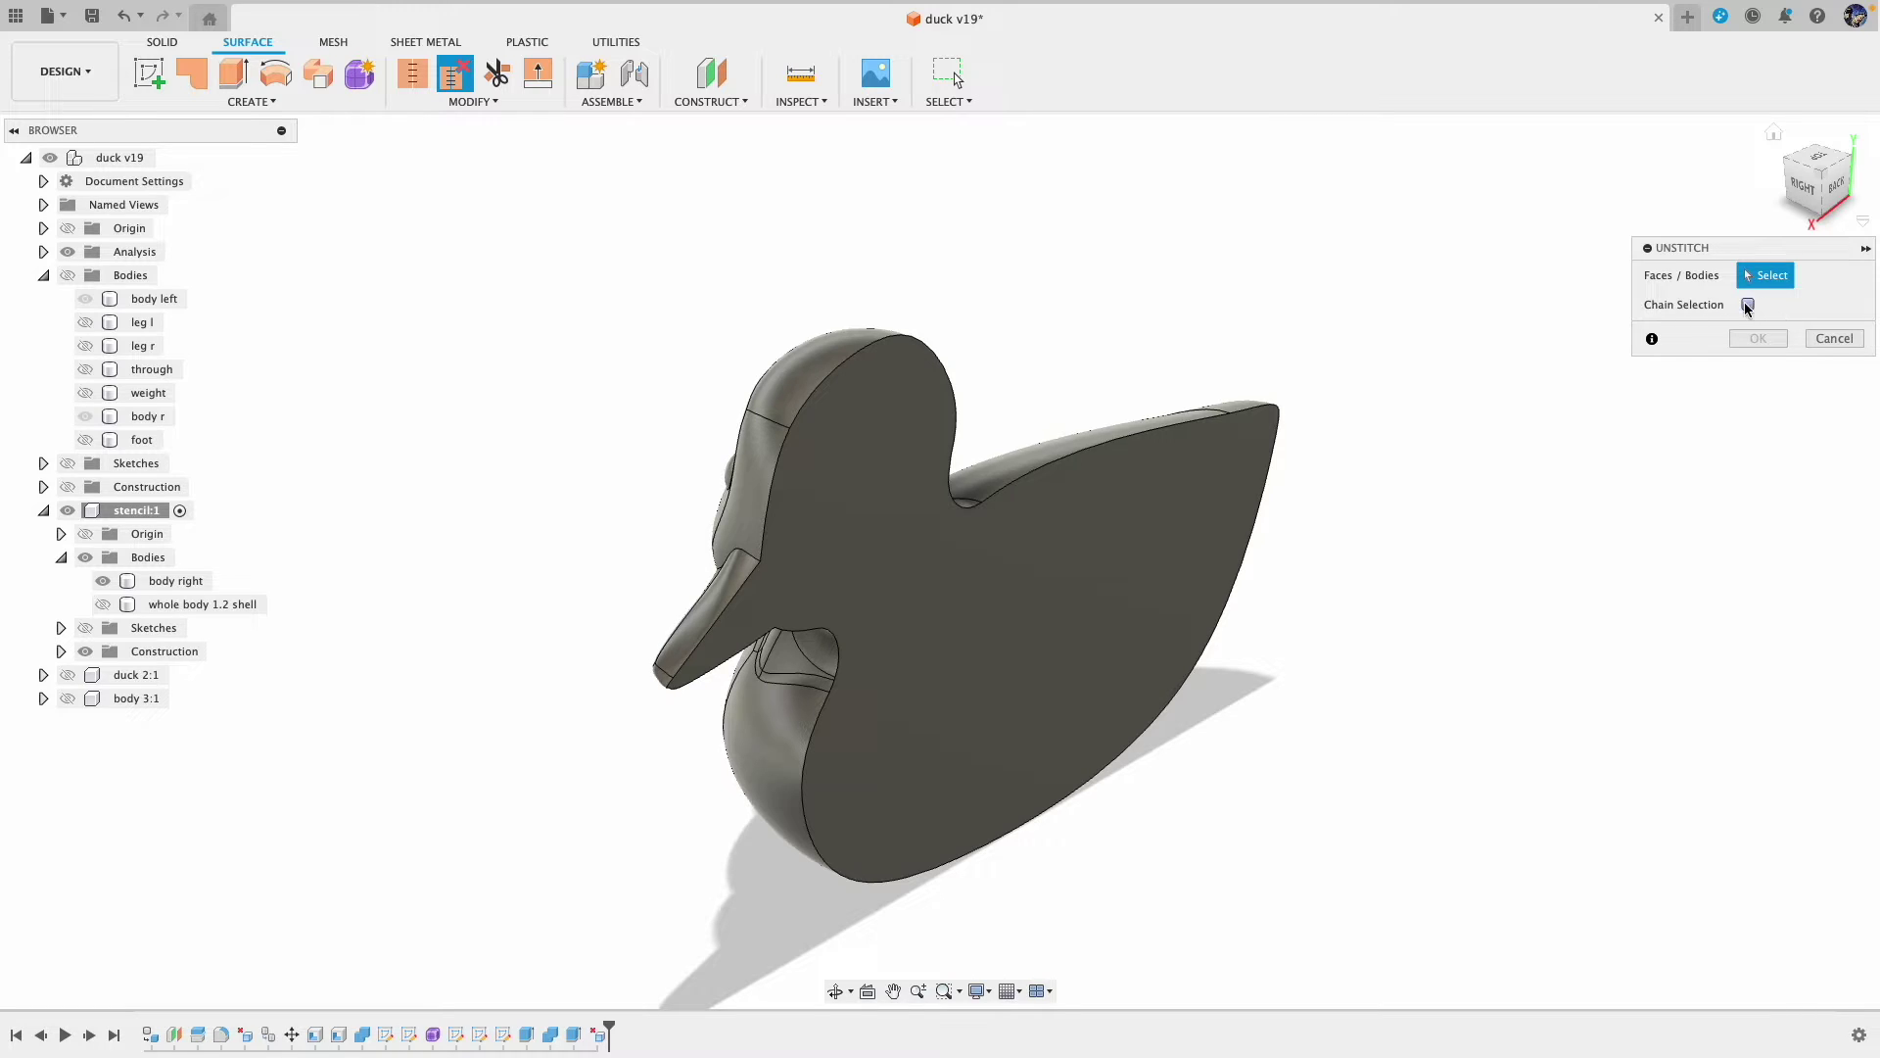
{"action": "left_click", "coordinate": [1125, 557]}
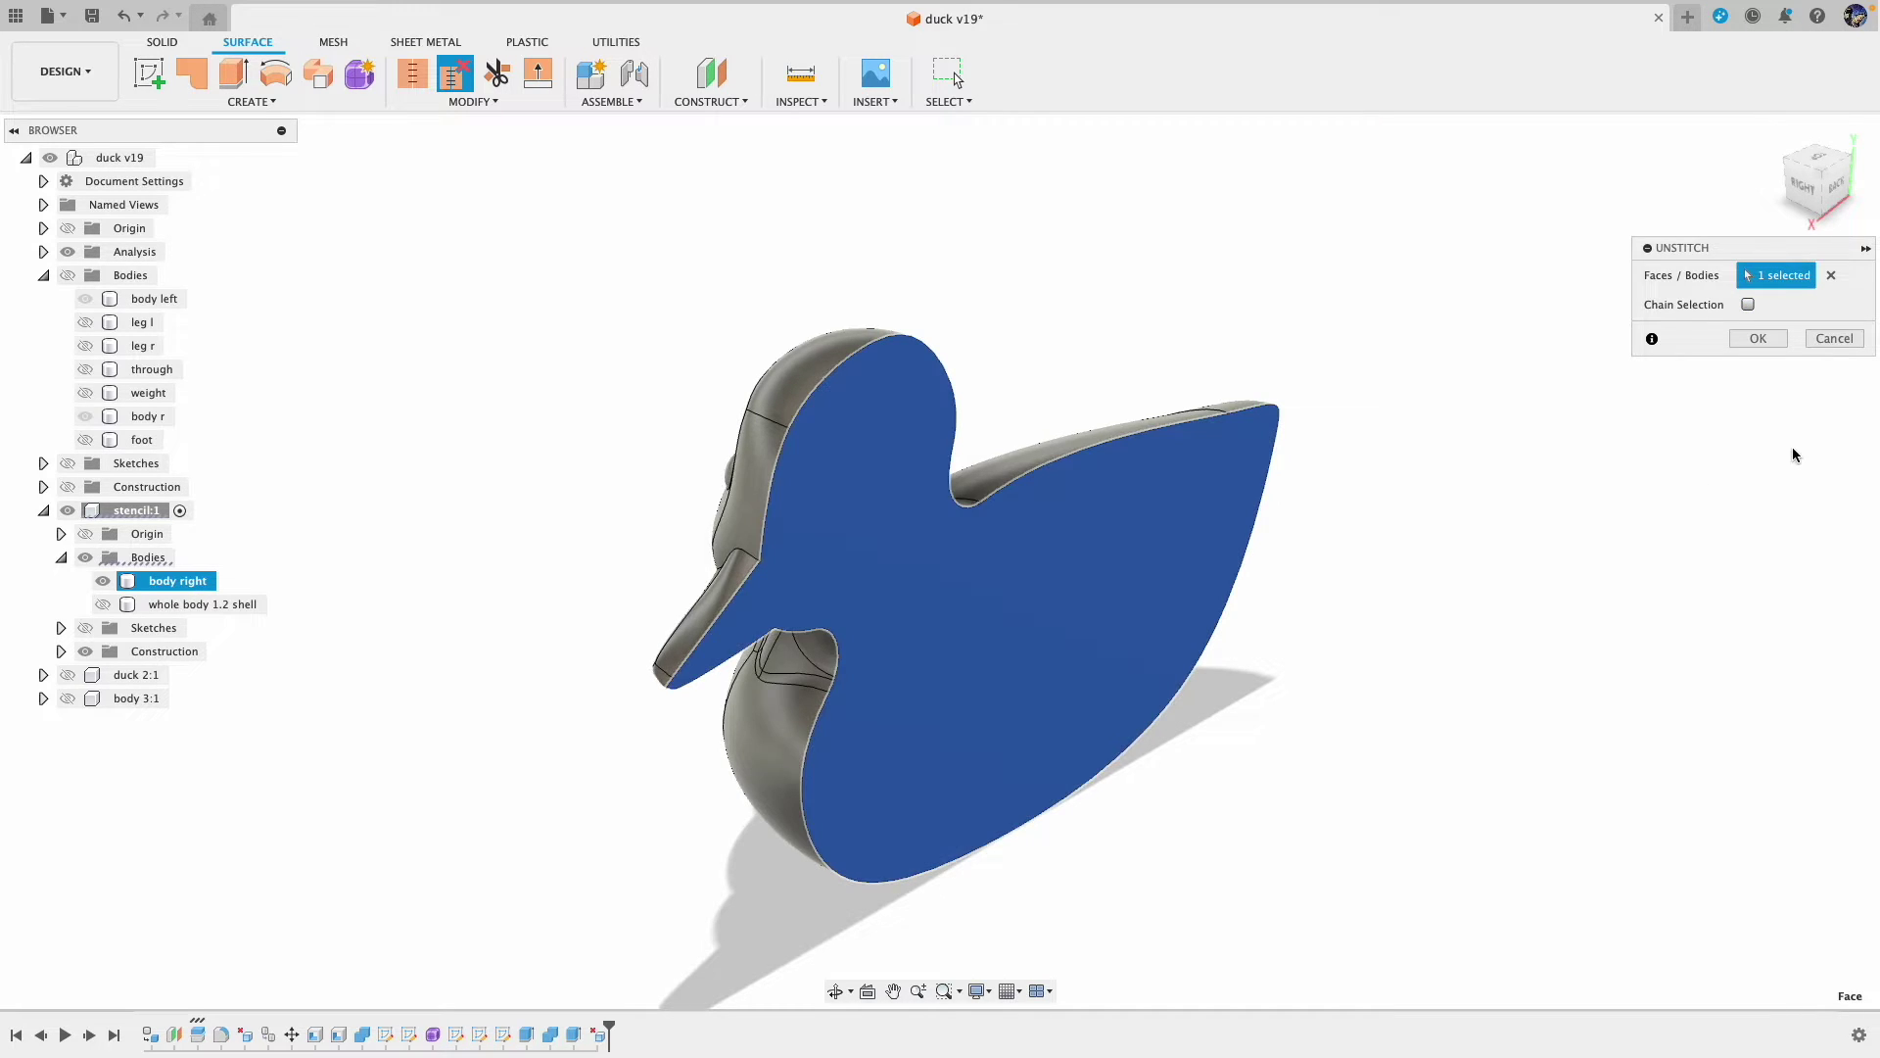
{"action": "left_click", "coordinate": [1759, 338]}
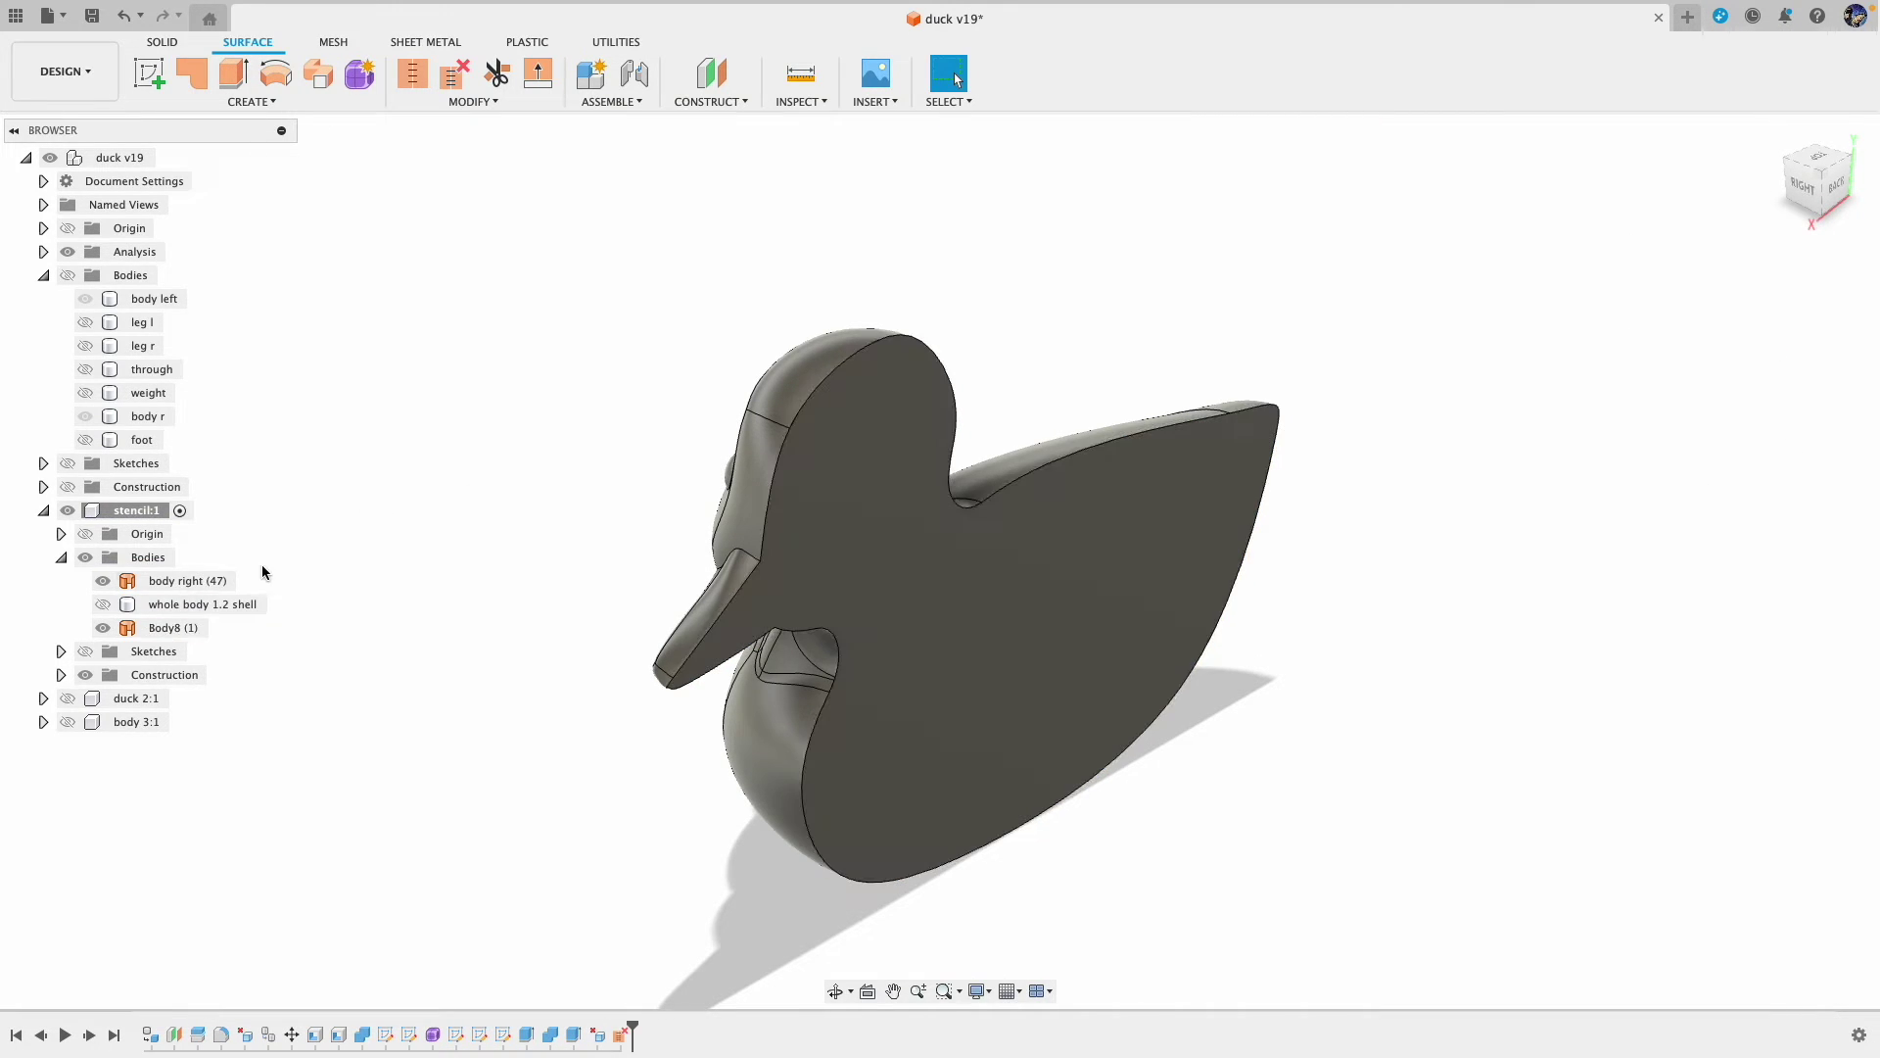
{"action": "left_click", "coordinate": [103, 627]}
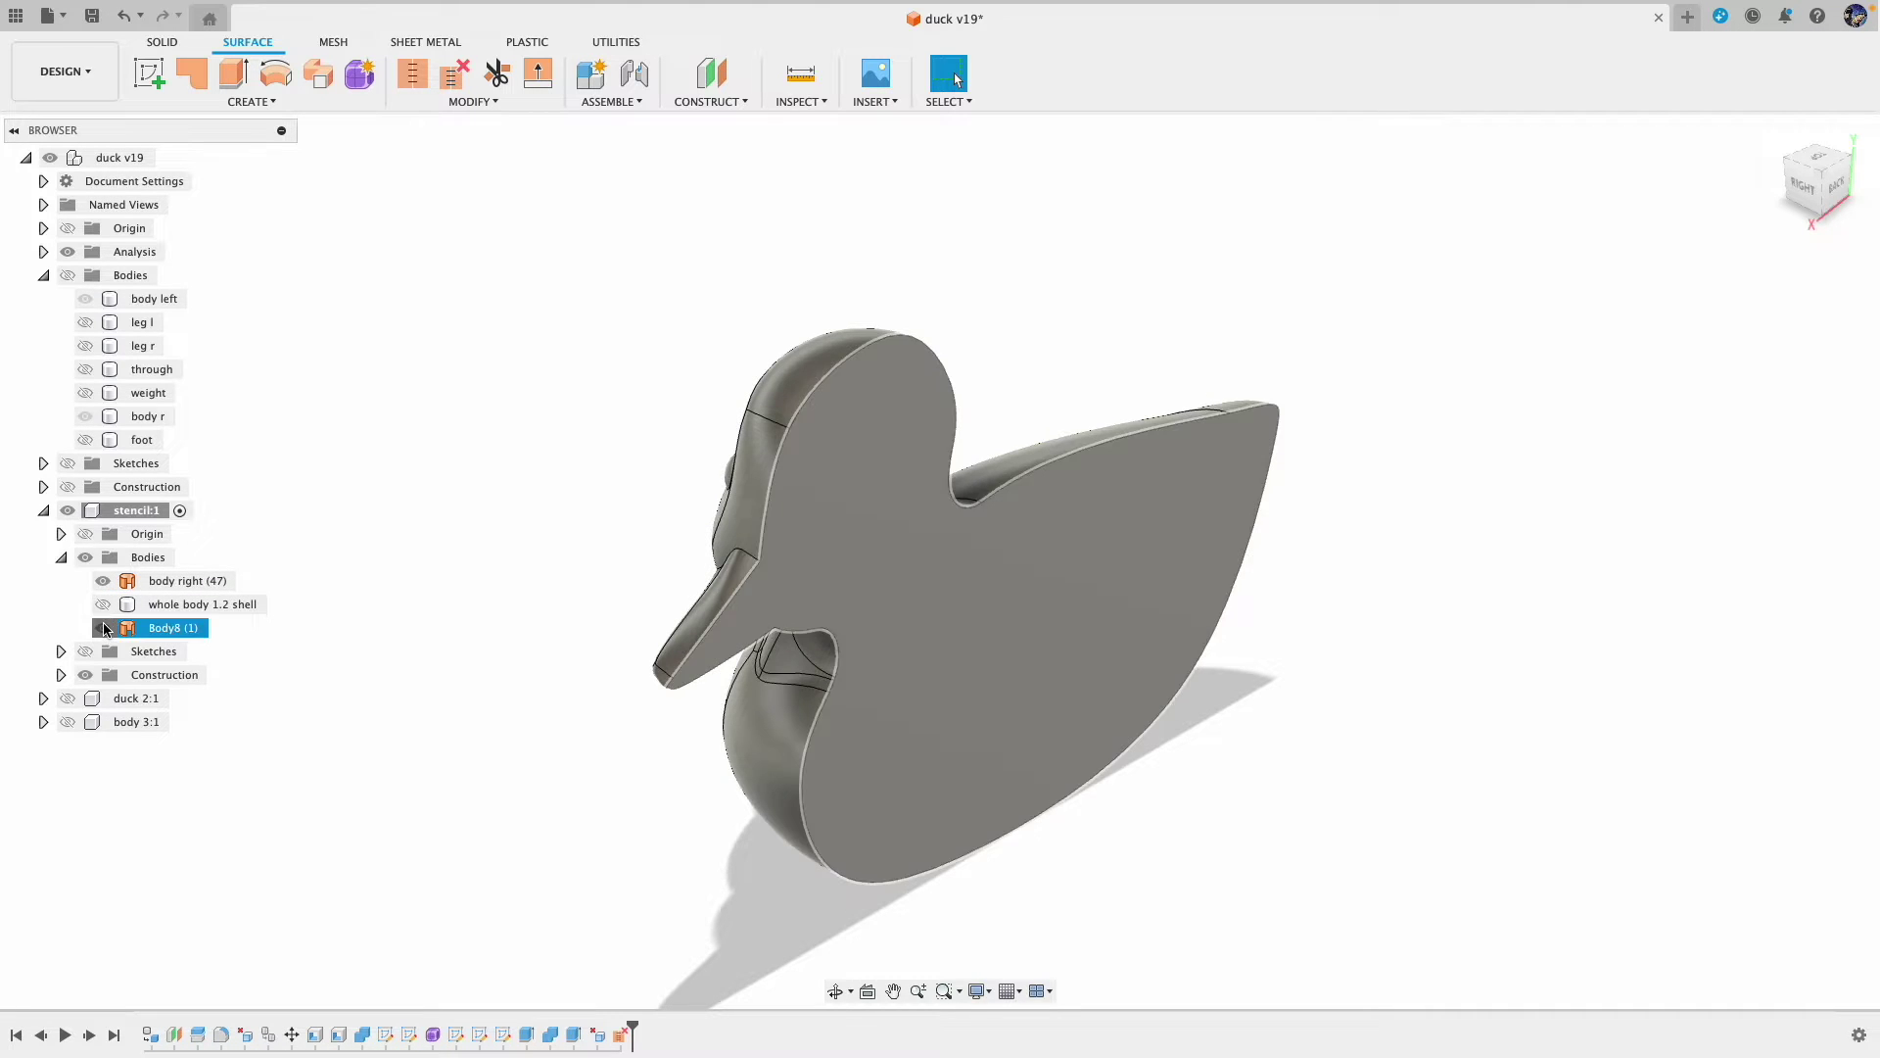
{"action": "mouse_move", "coordinate": [477, 428]}
{"action": "middle_mouse_down", "text": "shift"}
{"action": "mouse_move", "coordinate": [607, 435]}
{"action": "mouse_move", "coordinate": [473, 416]}
{"action": "mouse_move", "coordinate": [499, 428]}
{"action": "middle_mouse_up", "text": "shift"}
{"action": "left_click", "coordinate": [186, 580]}
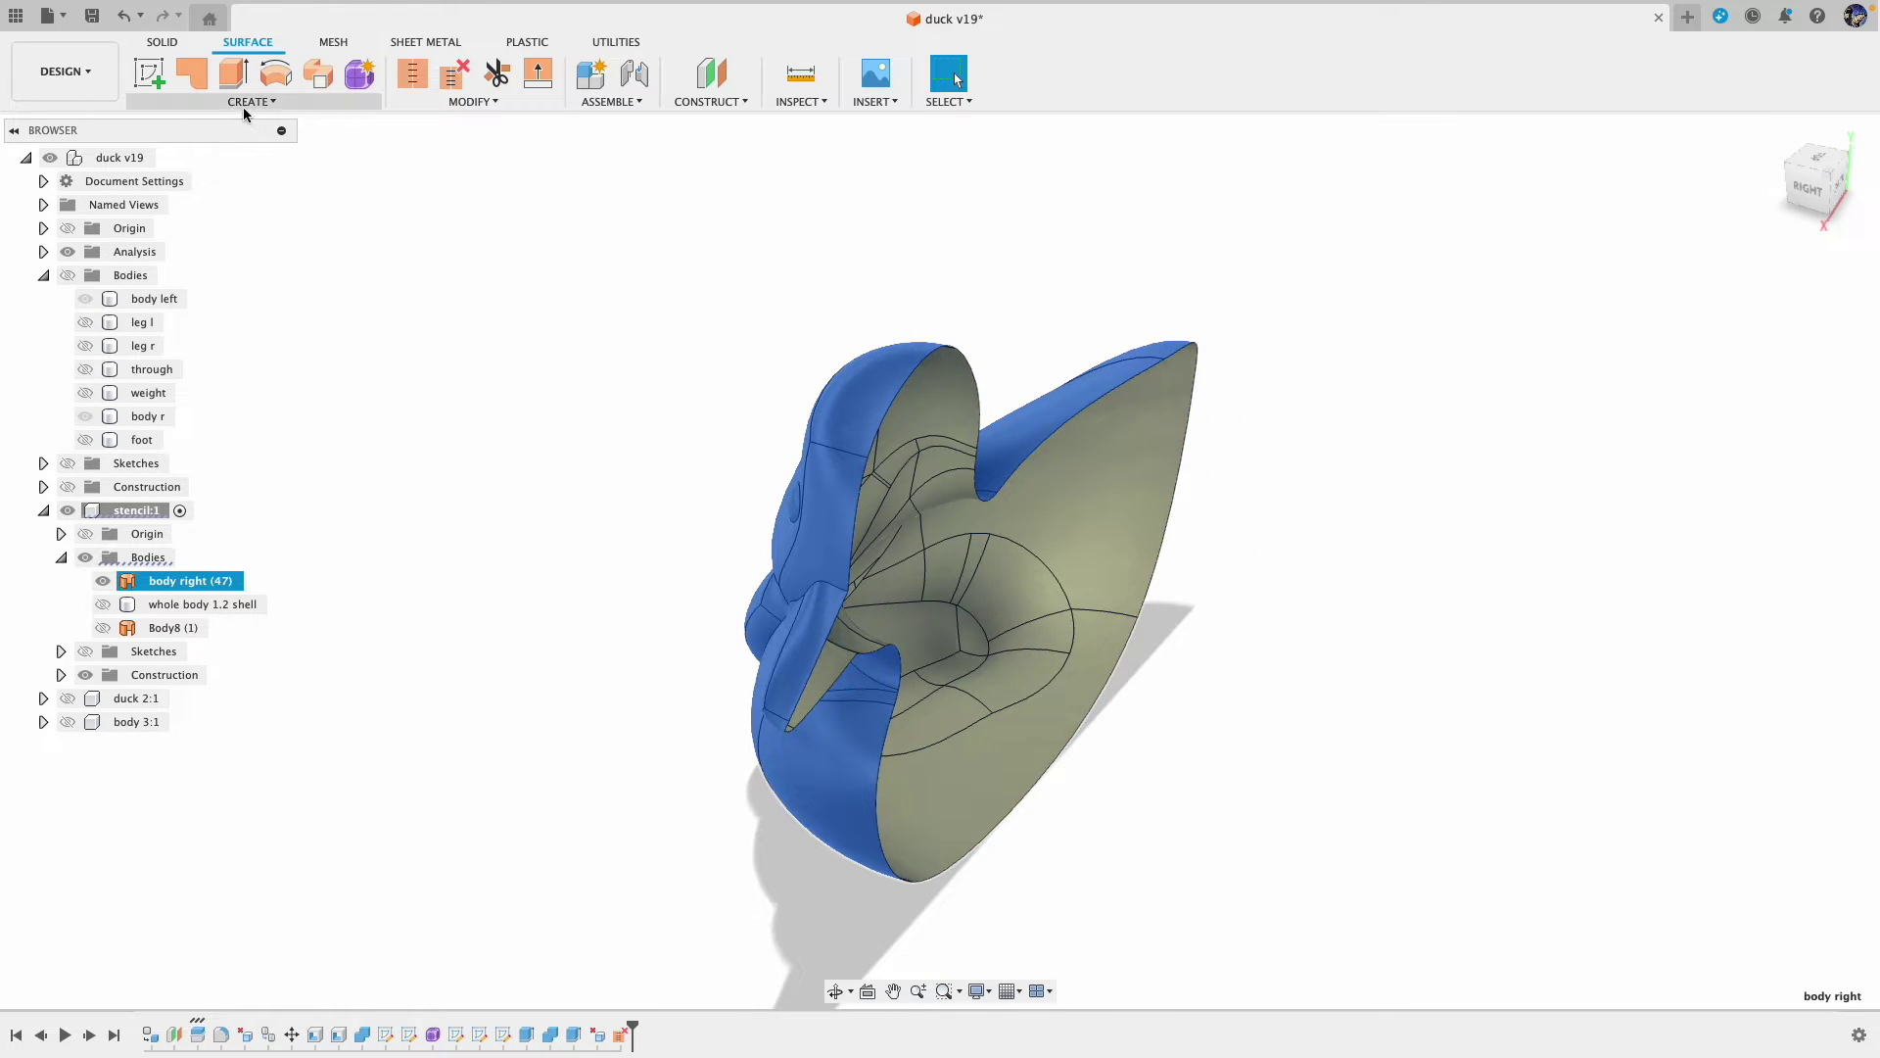
Step: Thicken the body right surfaces 1.00 mm one side into new body Body9, then orbit to inspect it
{"action": "left_click", "coordinate": [164, 44]}
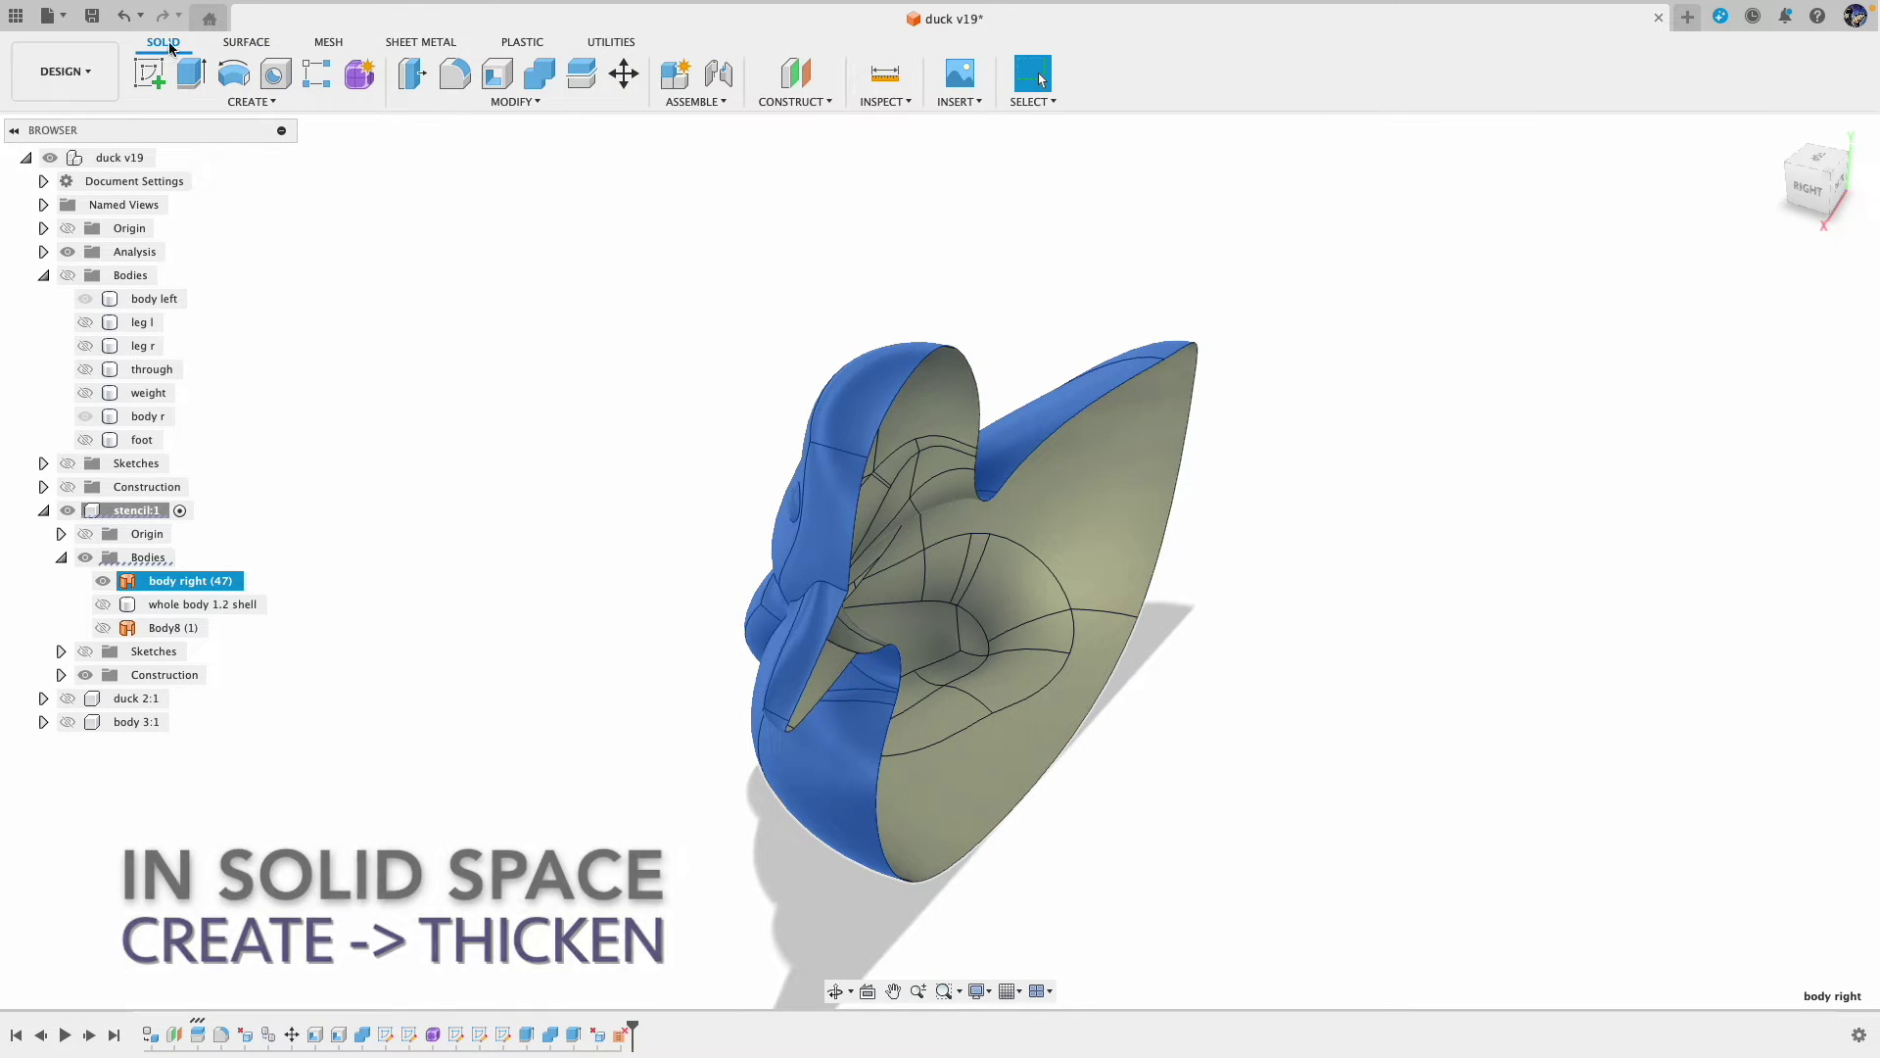
{"action": "left_click", "coordinate": [244, 104]}
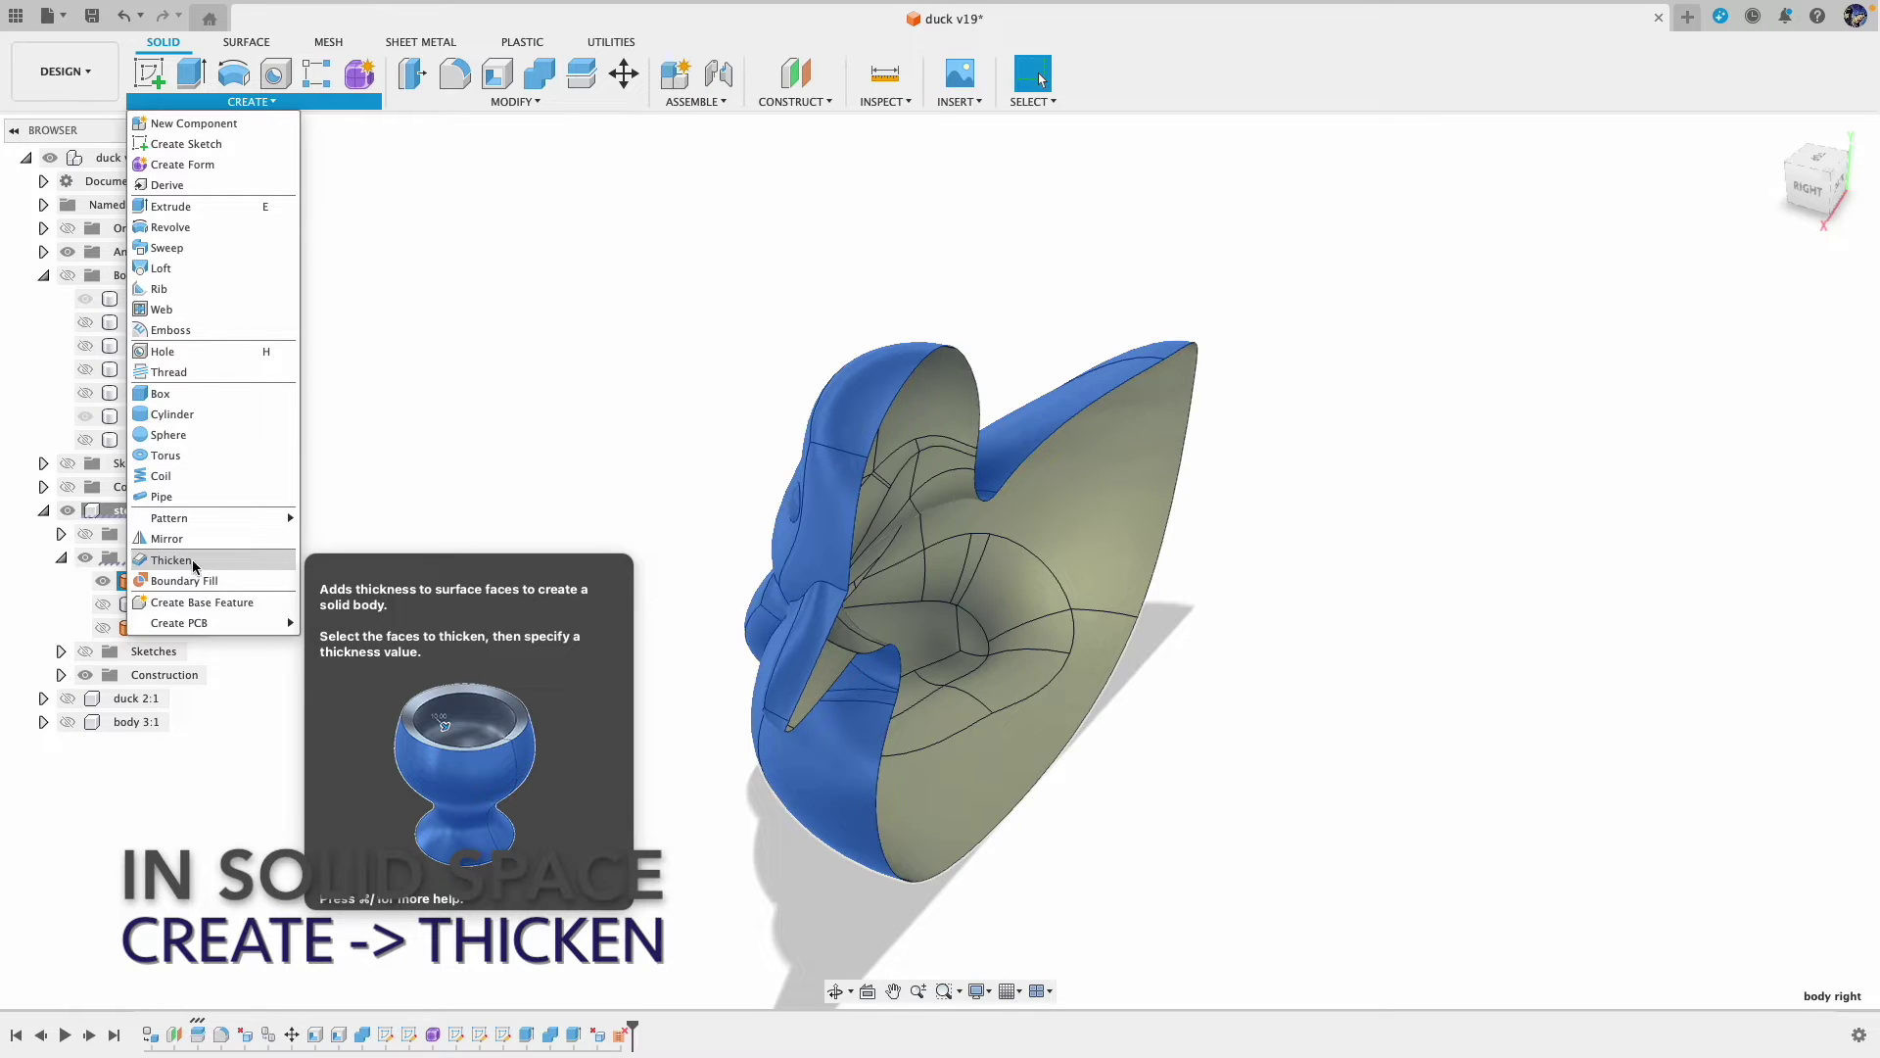
{"action": "left_click", "coordinate": [171, 560]}
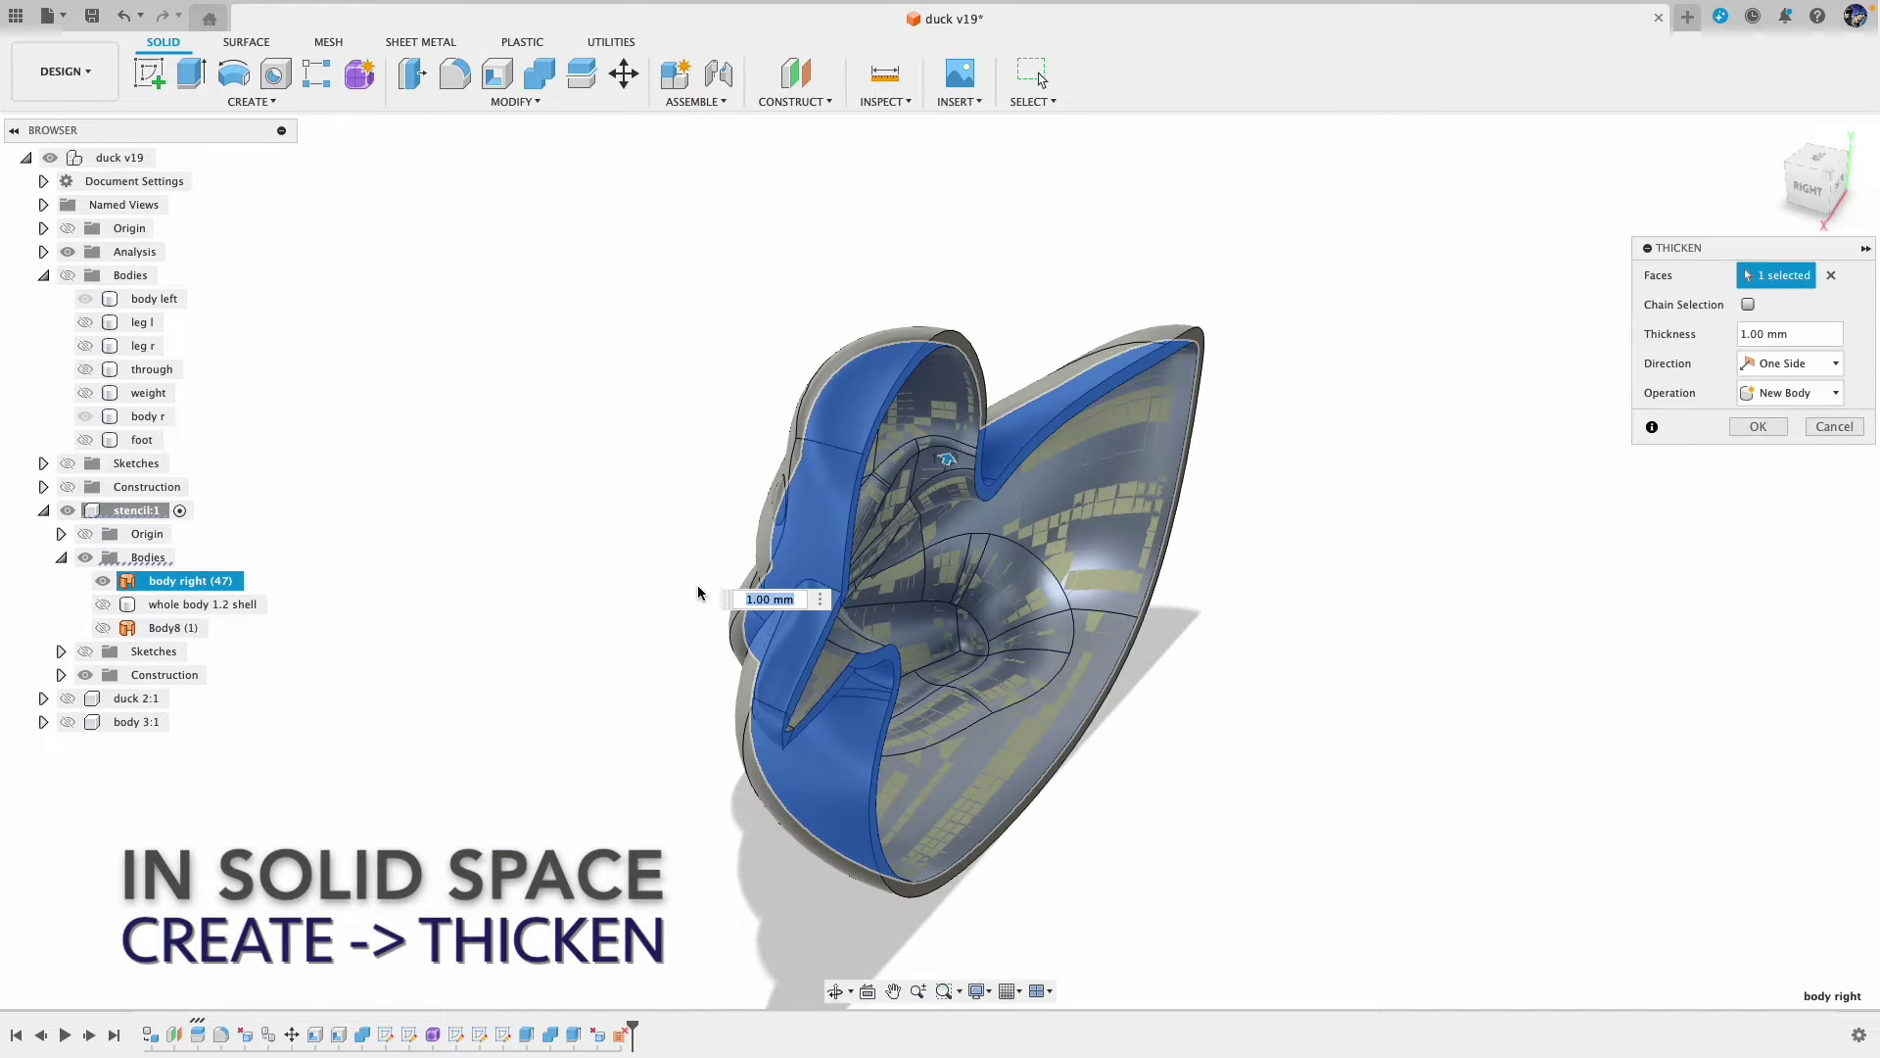
{"action": "left_click", "coordinate": [1762, 426]}
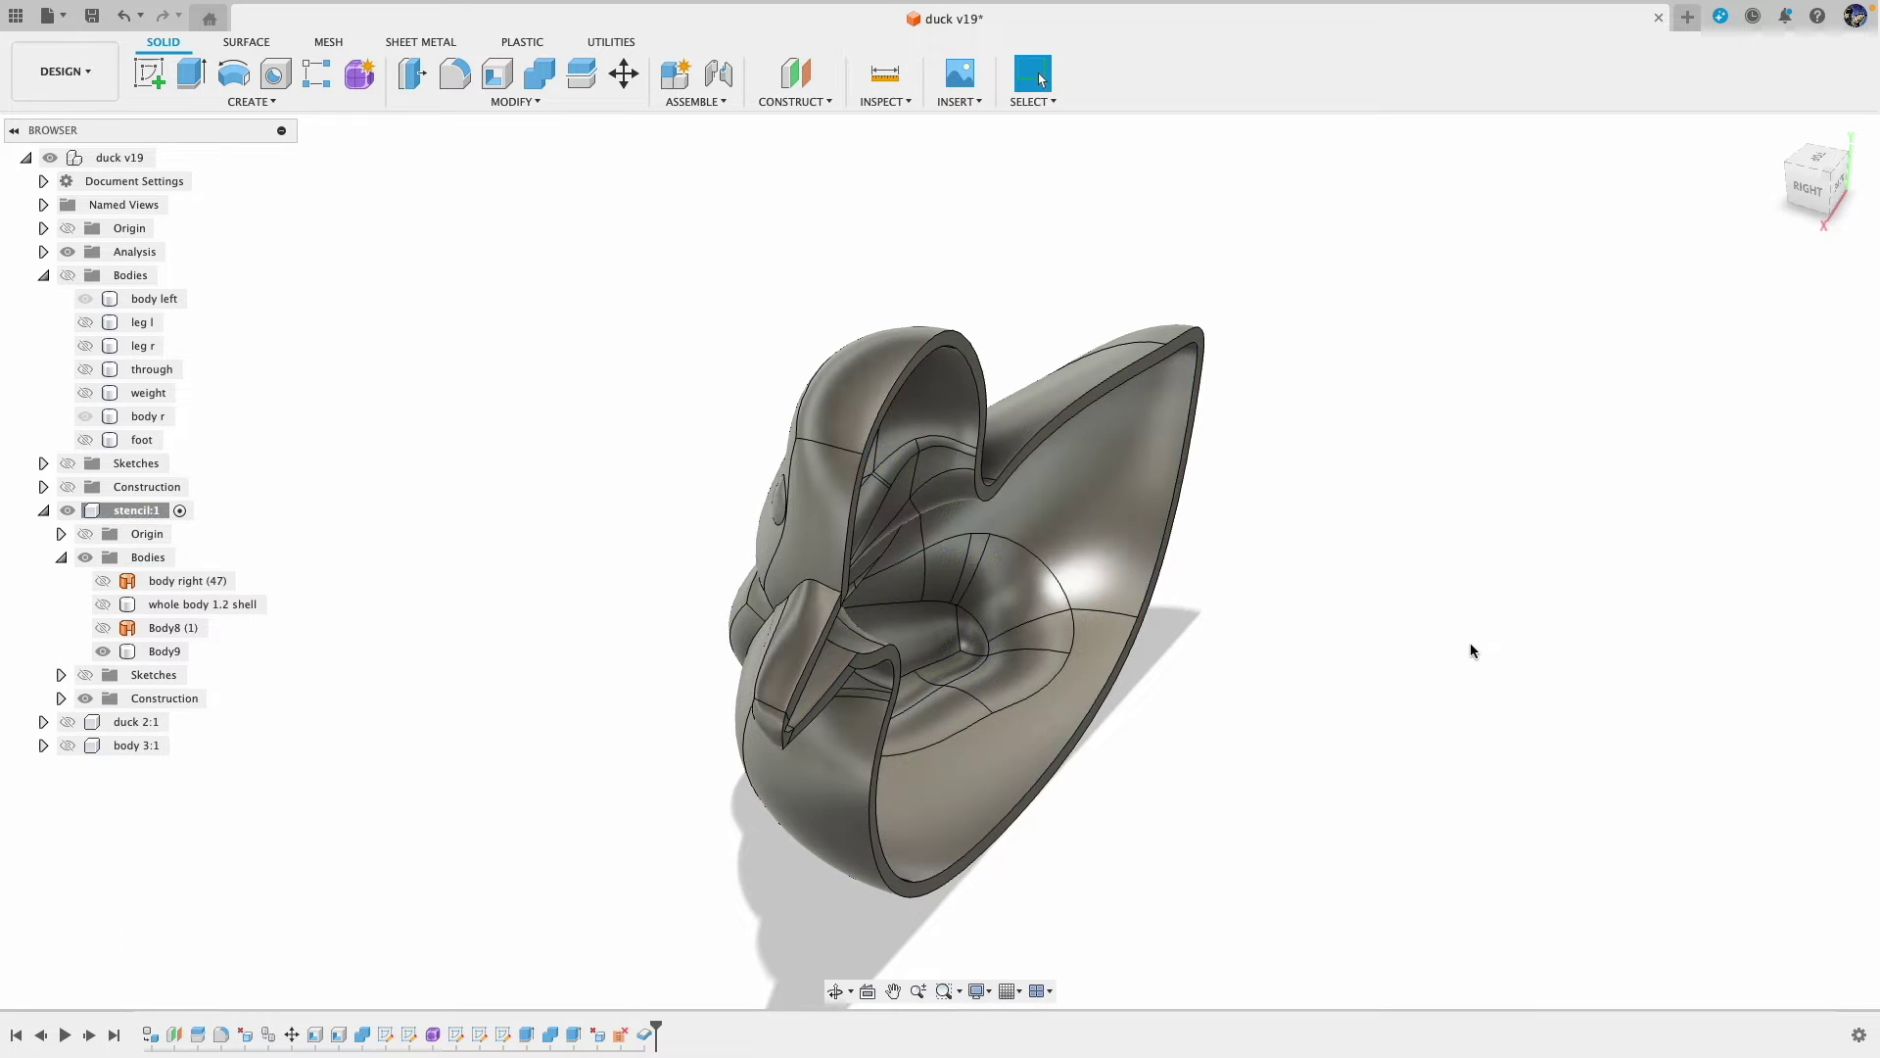
{"action": "left_click_drag", "start_coordinate": [1431, 624], "coordinate": [1568, 610]}
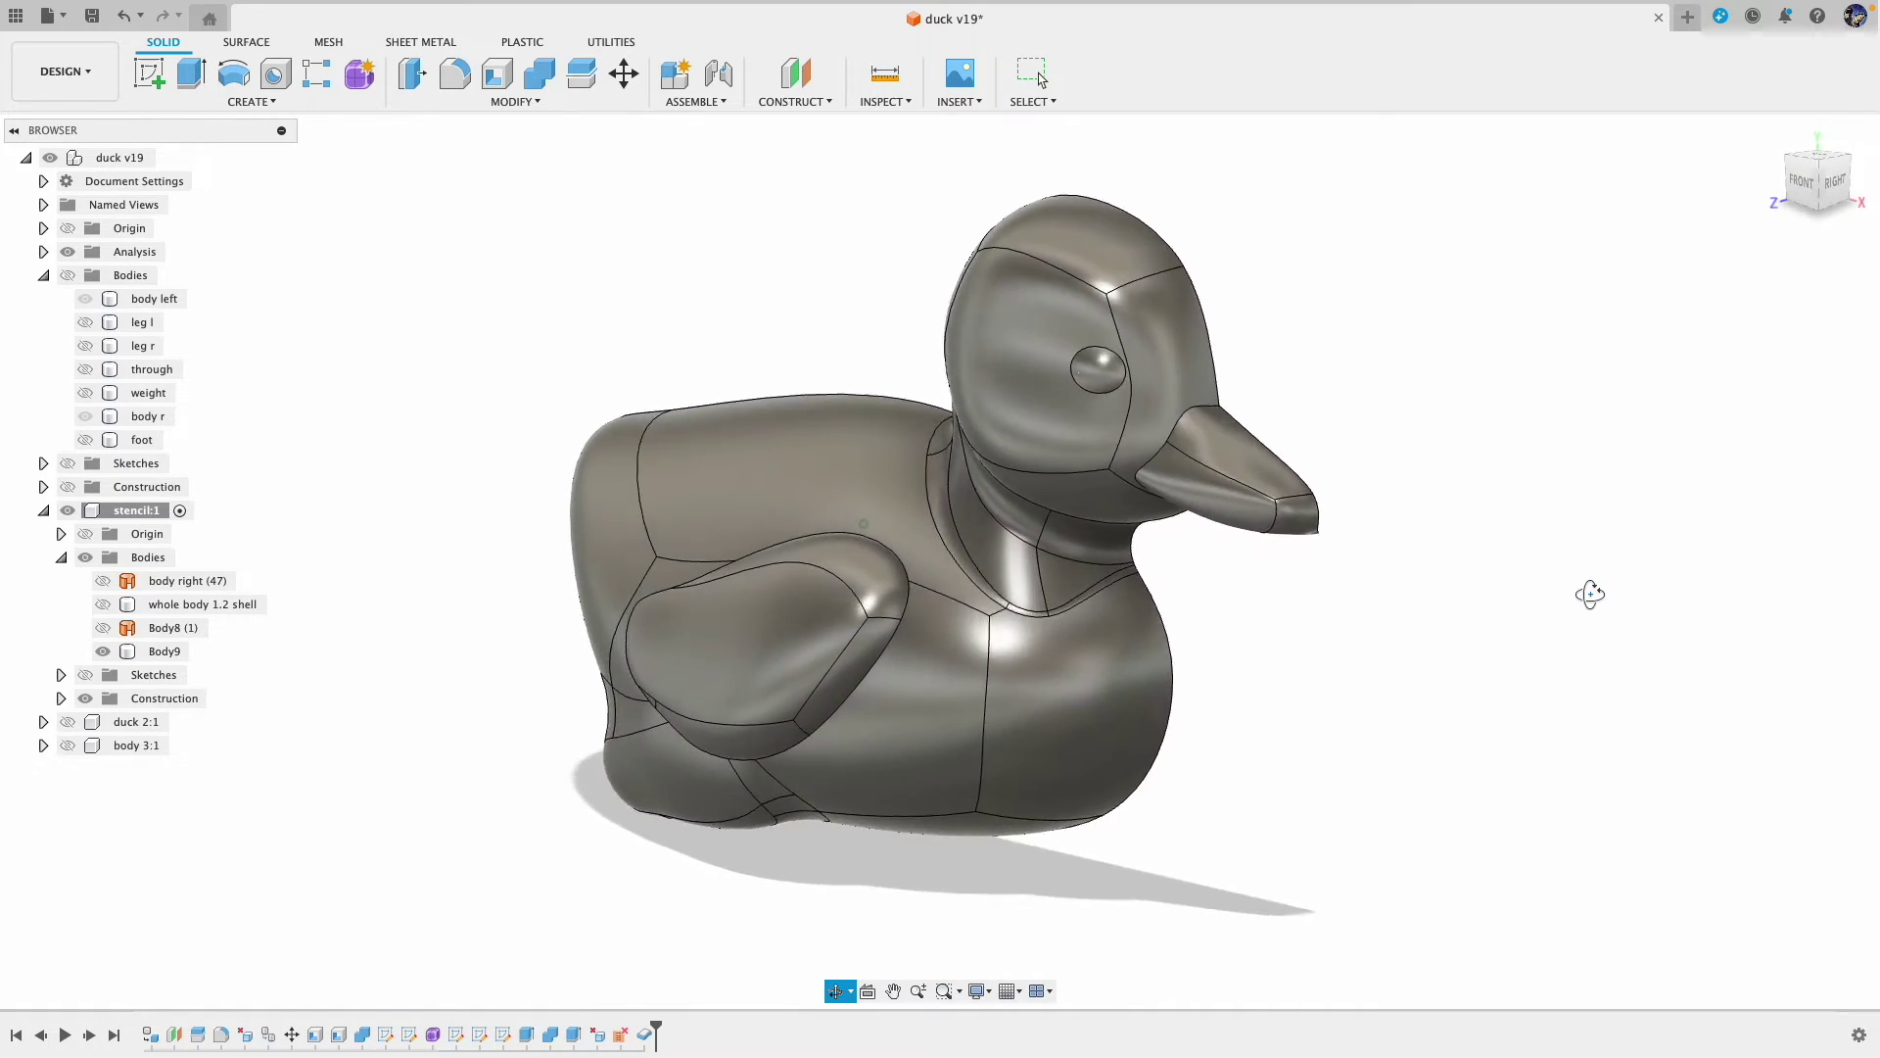
{"action": "left_click_drag", "start_coordinate": [1589, 594], "coordinate": [1356, 621]}
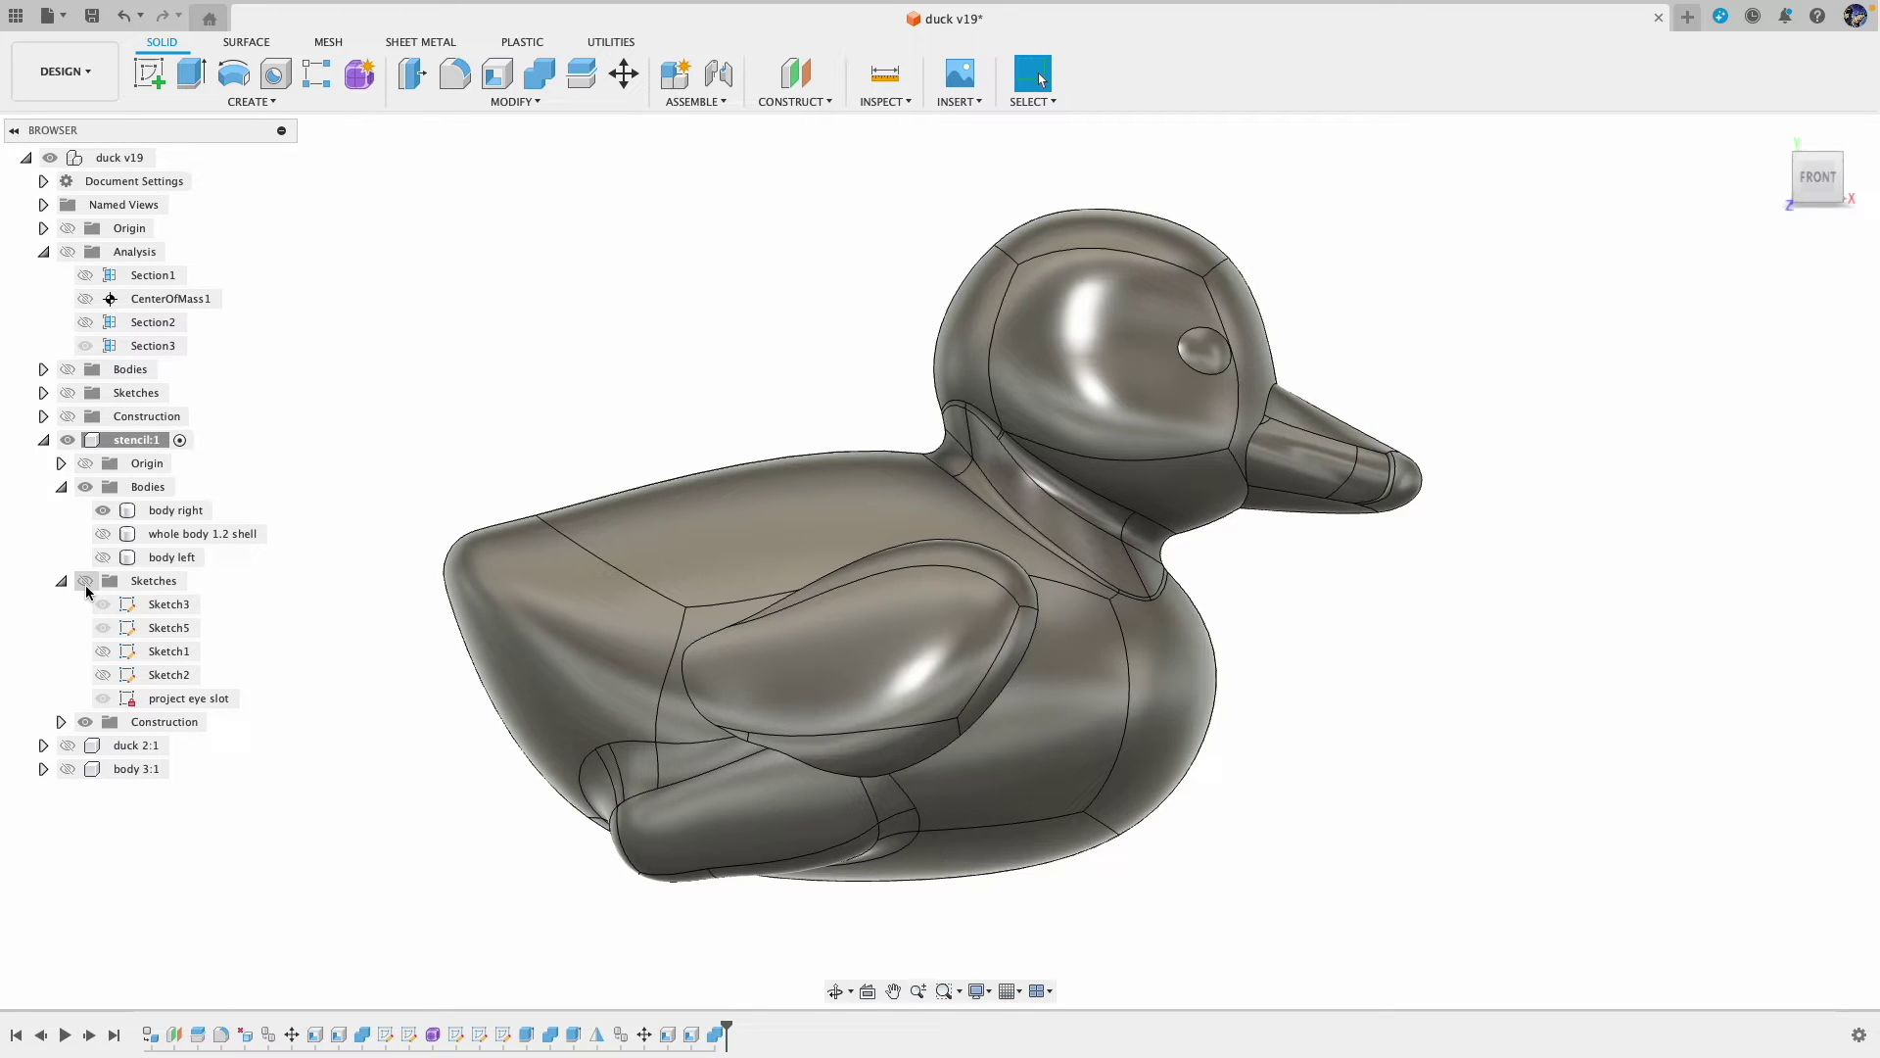
Step: Show the stencil sketches and toggle body right off and on to check the profiles before extruding
{"action": "left_click", "coordinate": [84, 579]}
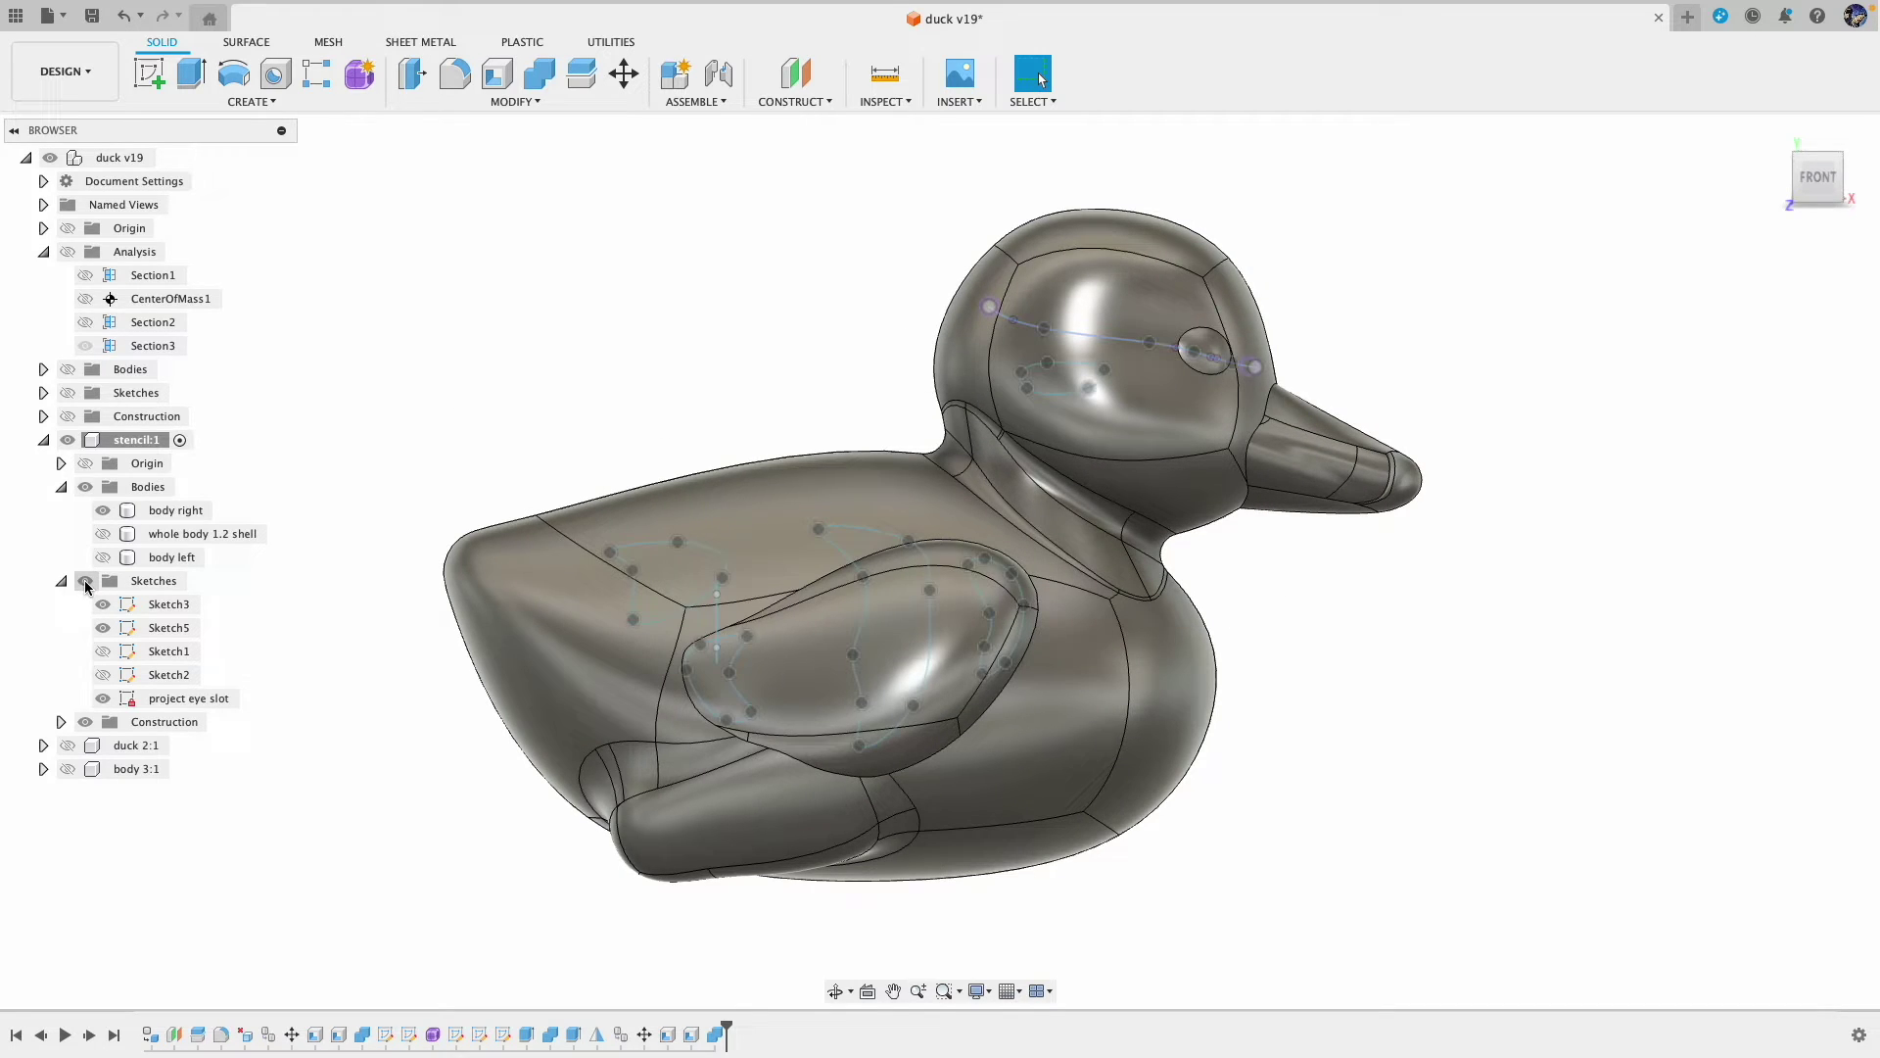
{"action": "left_click", "coordinate": [101, 509]}
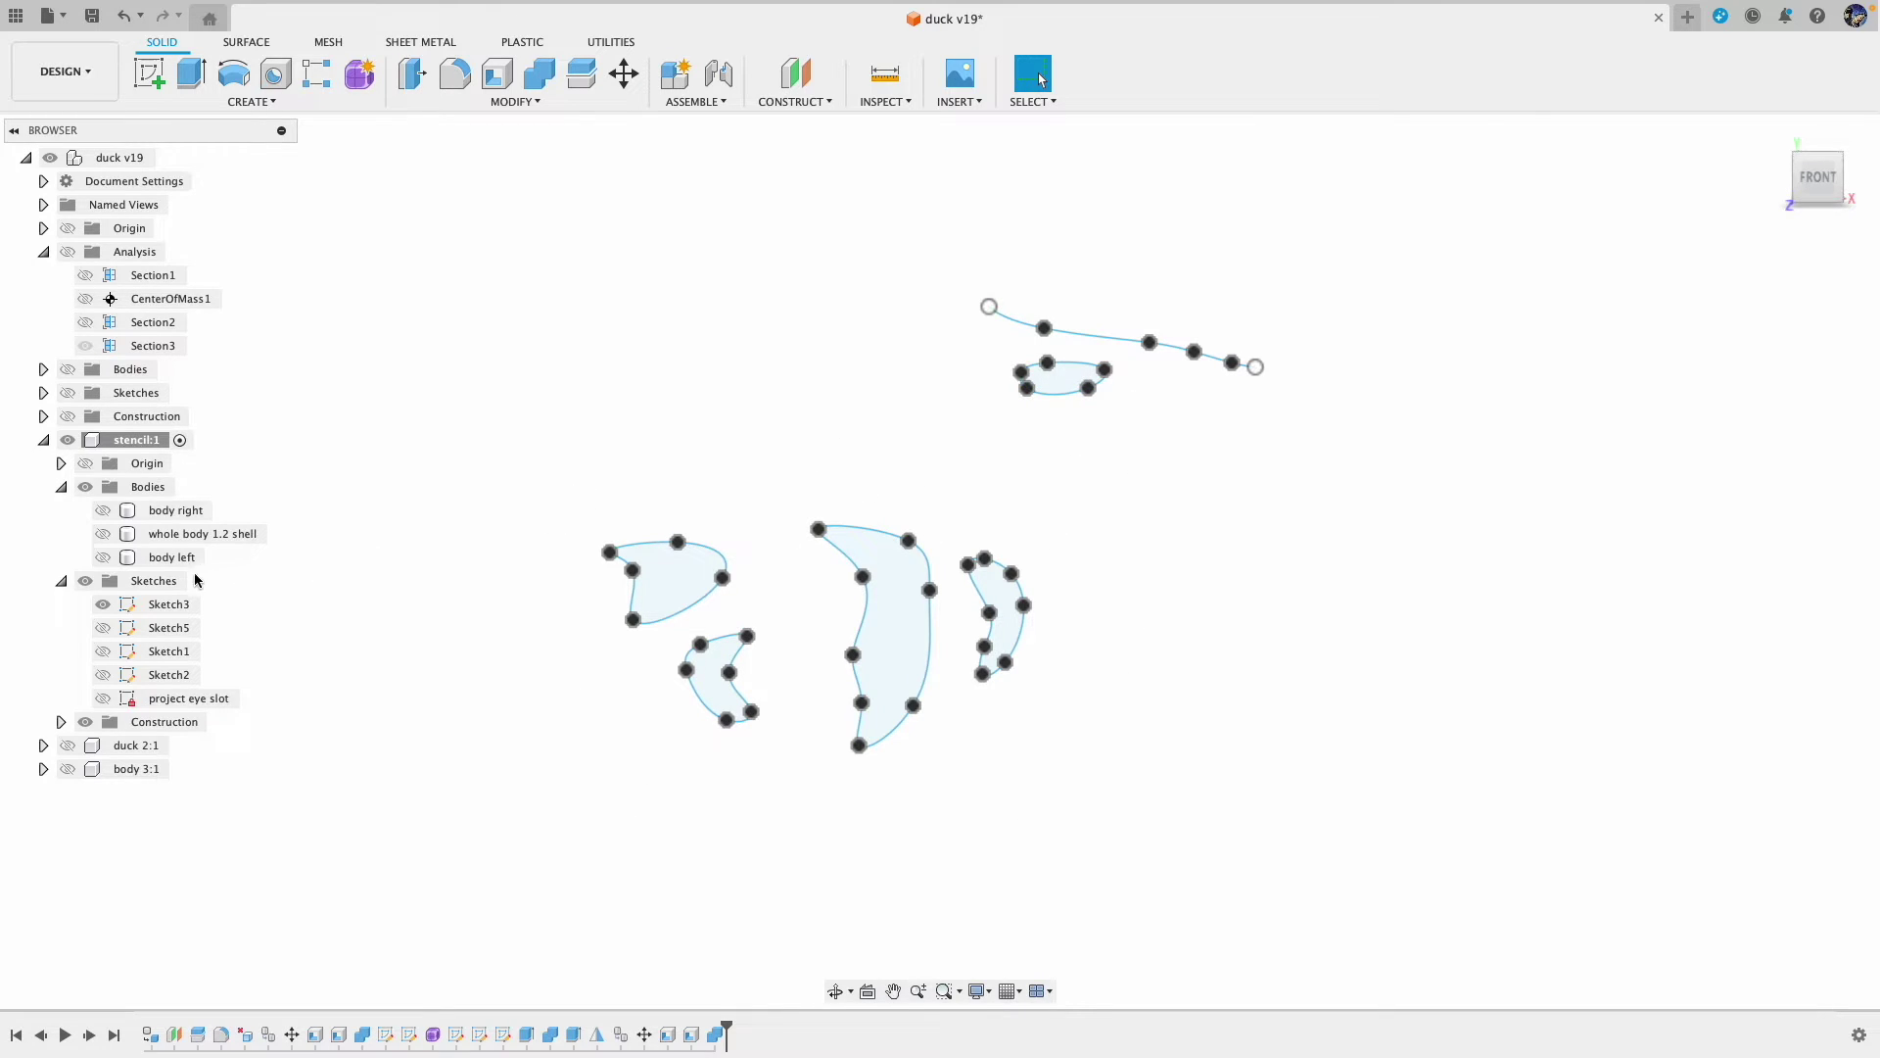
{"action": "left_click", "coordinate": [106, 516]}
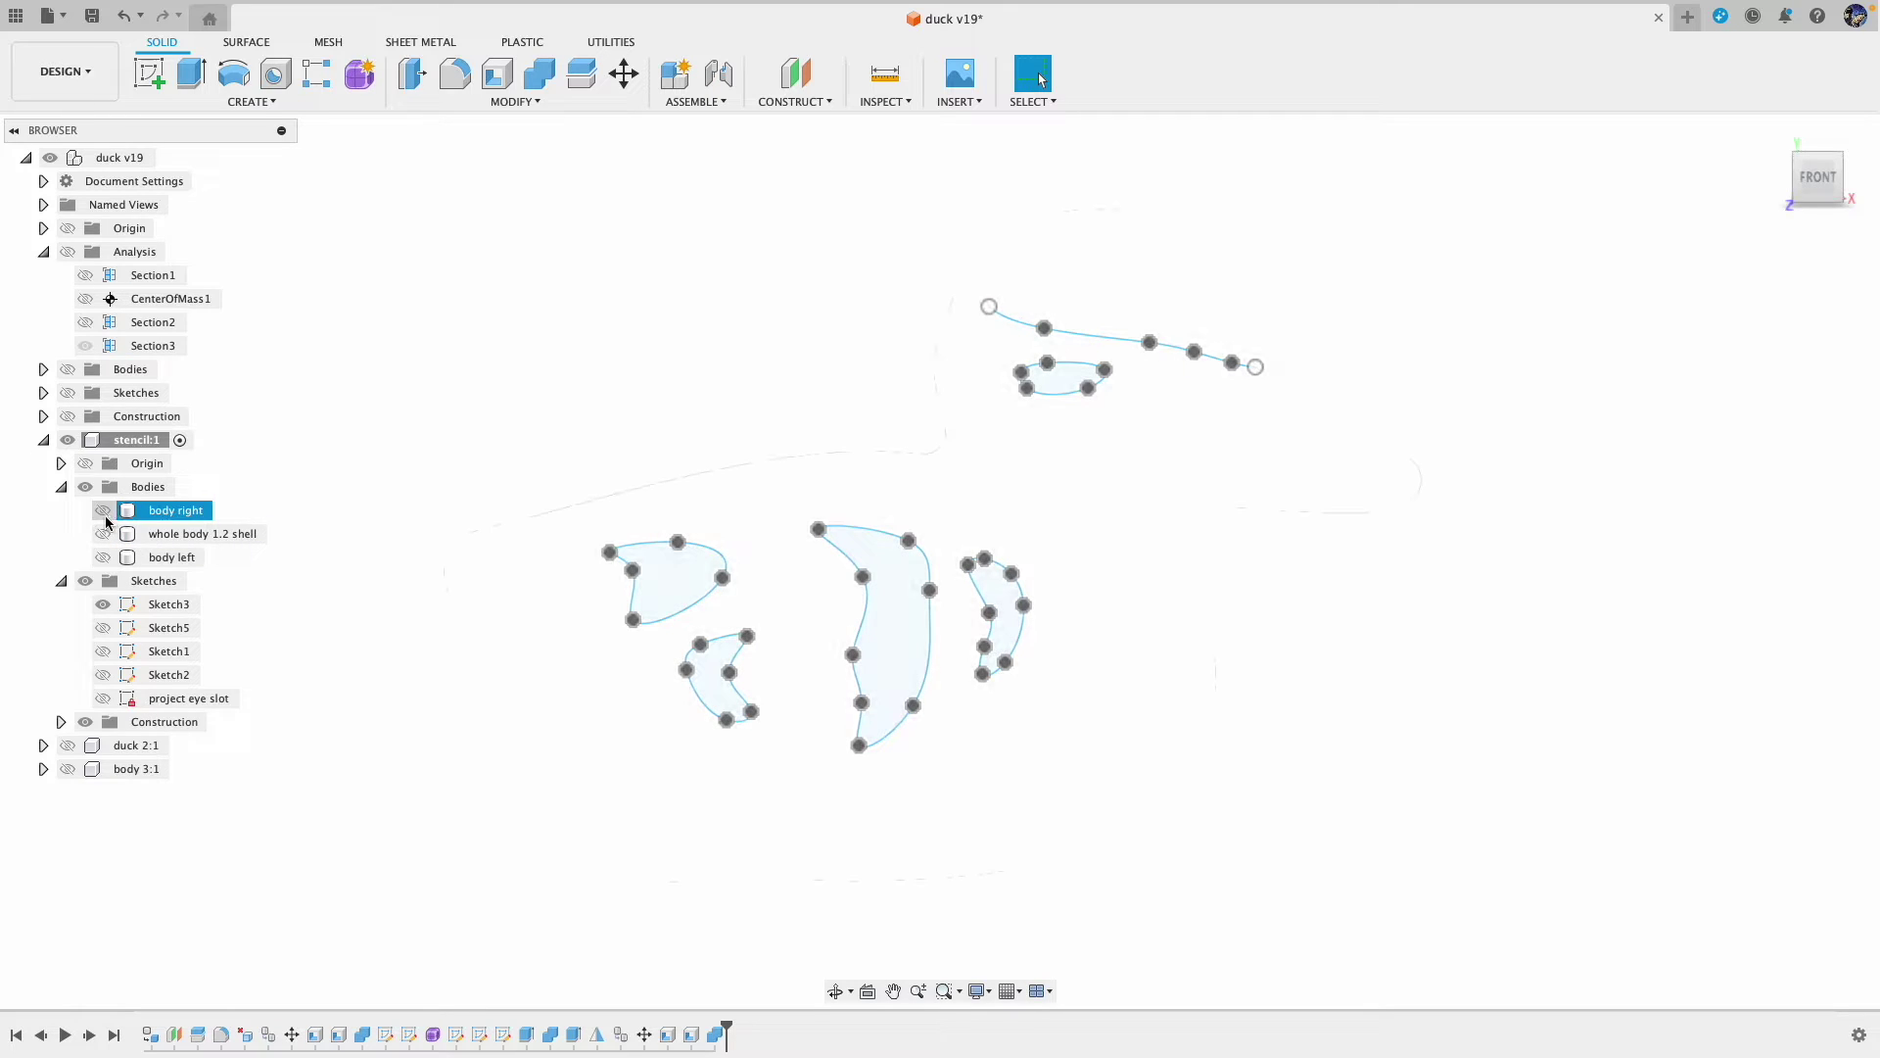
{"action": "left_click", "coordinate": [103, 510]}
{"action": "key", "text": "Escape"}
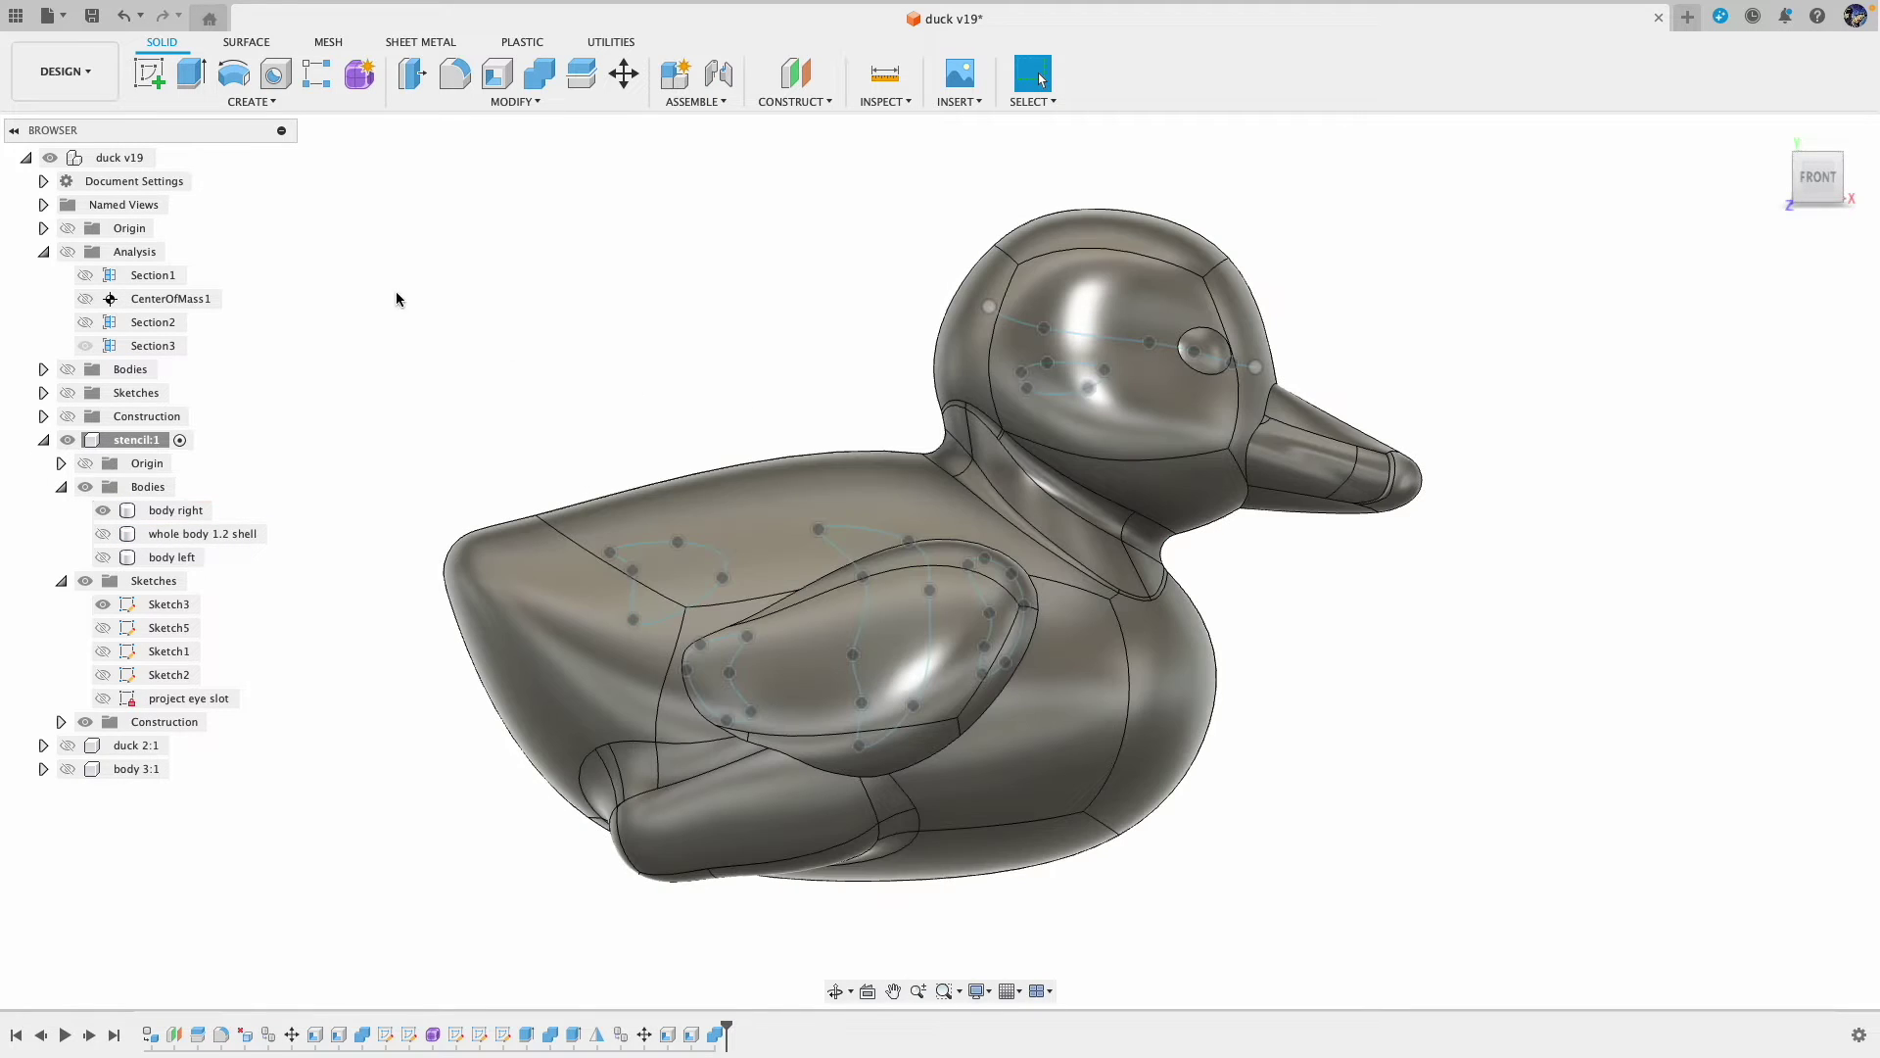
{"action": "left_click", "coordinate": [199, 85]}
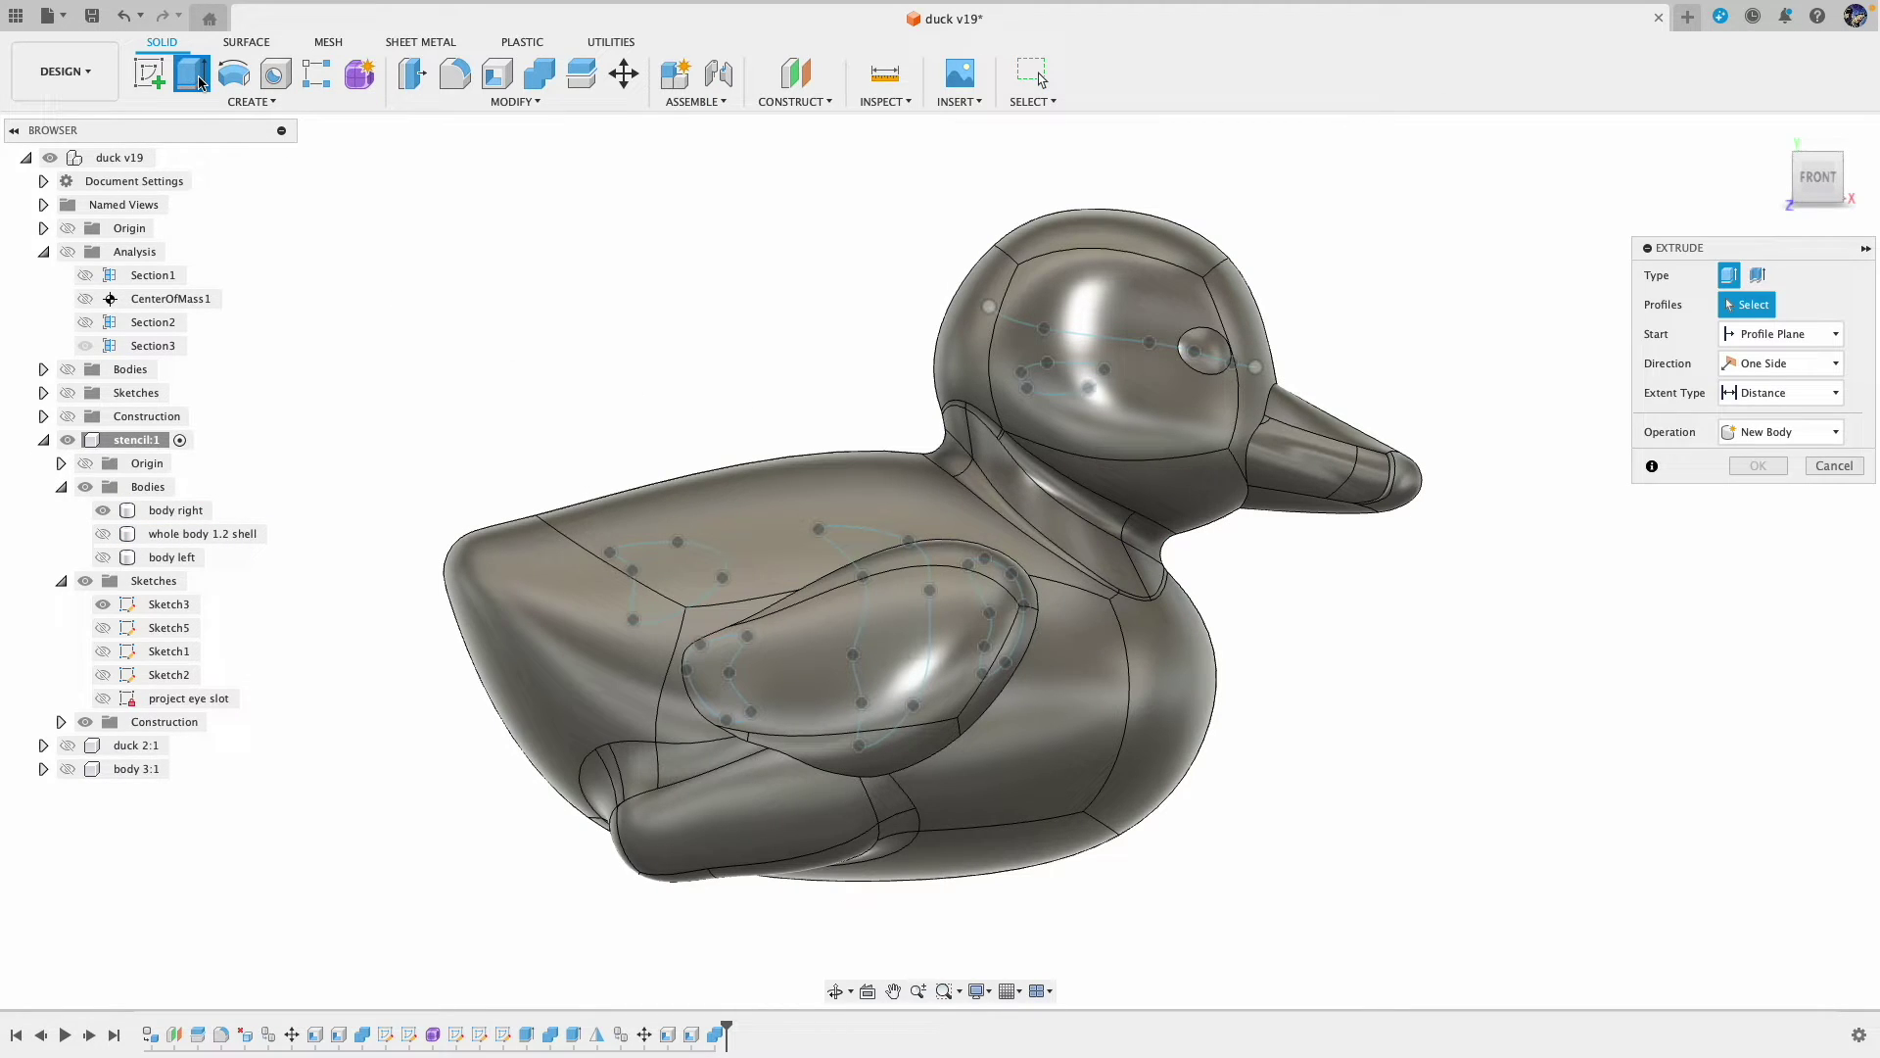
Step: Cut the five body-shape and eye profiles symmetrically with extent All through the duck shell
{"action": "left_click", "coordinate": [875, 578]}
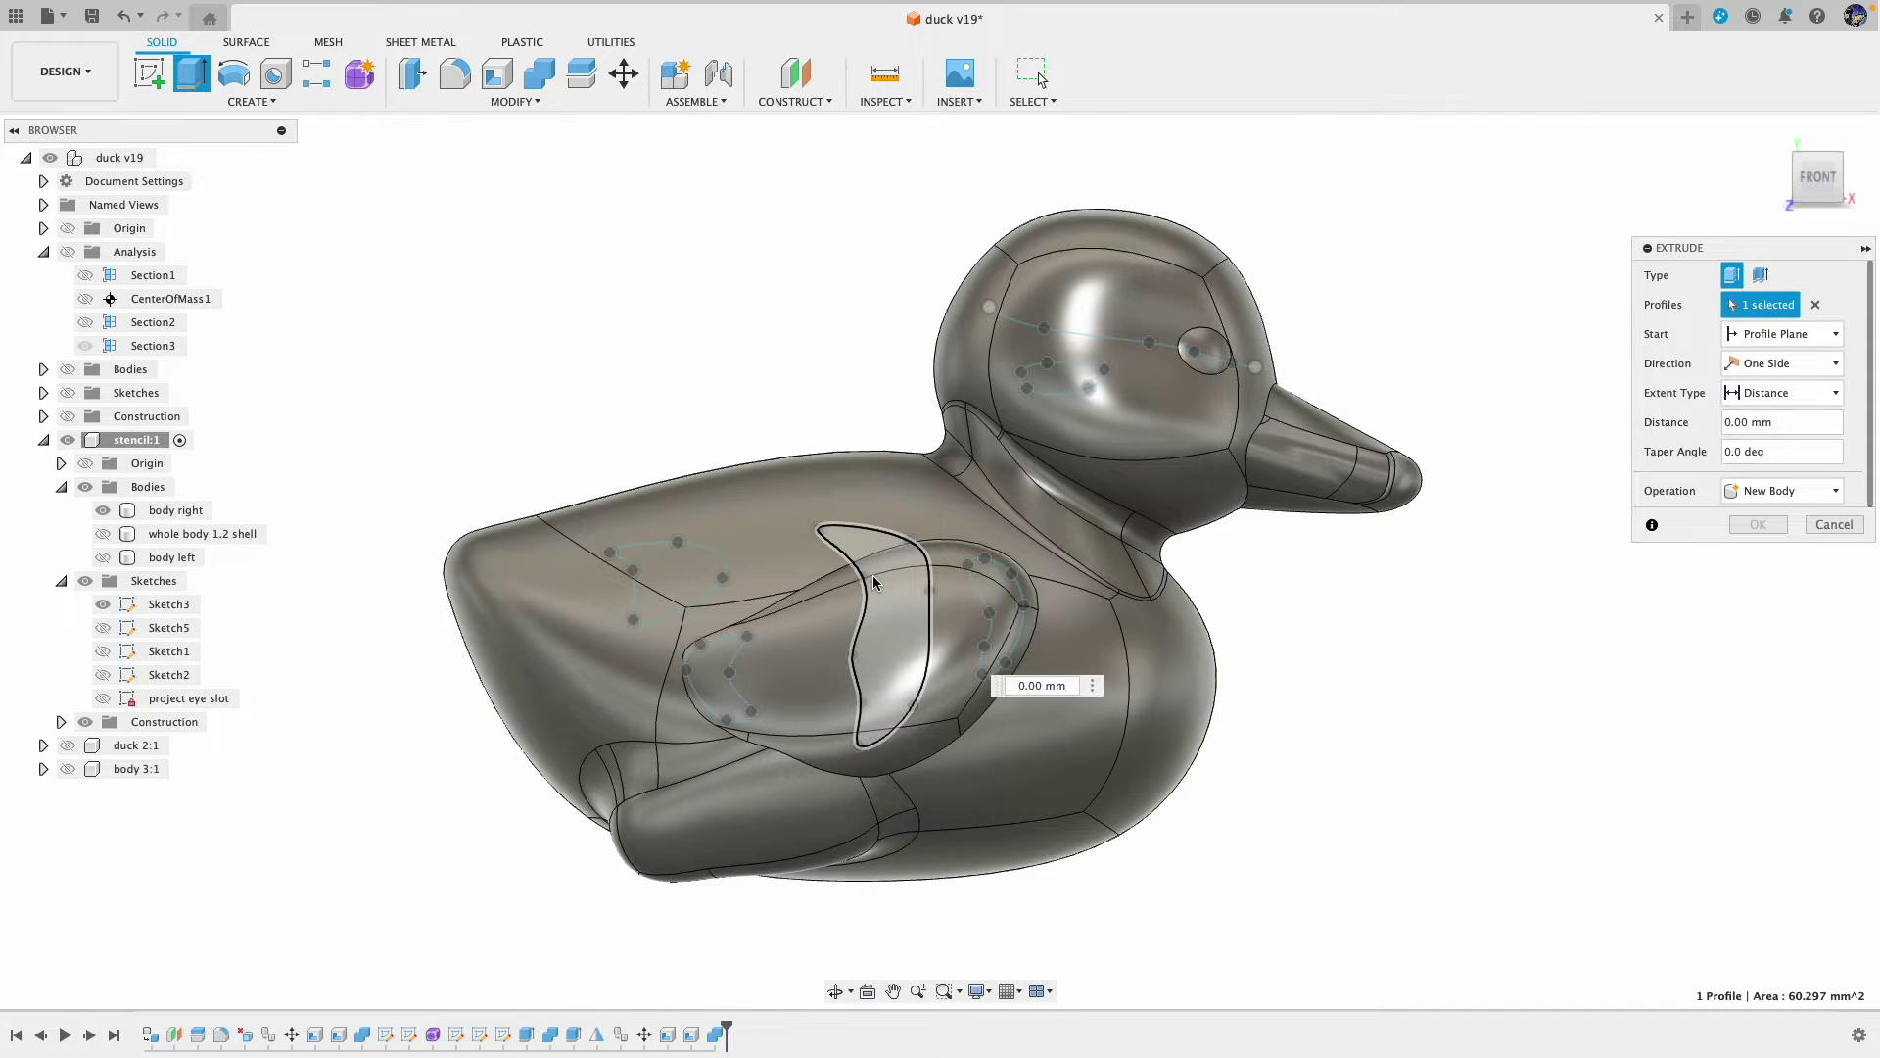
{"action": "left_click", "coordinate": [169, 604]}
{"action": "left_click", "coordinate": [103, 510]}
{"action": "left_click", "coordinate": [104, 511]}
{"action": "left_click", "coordinate": [1805, 365]}
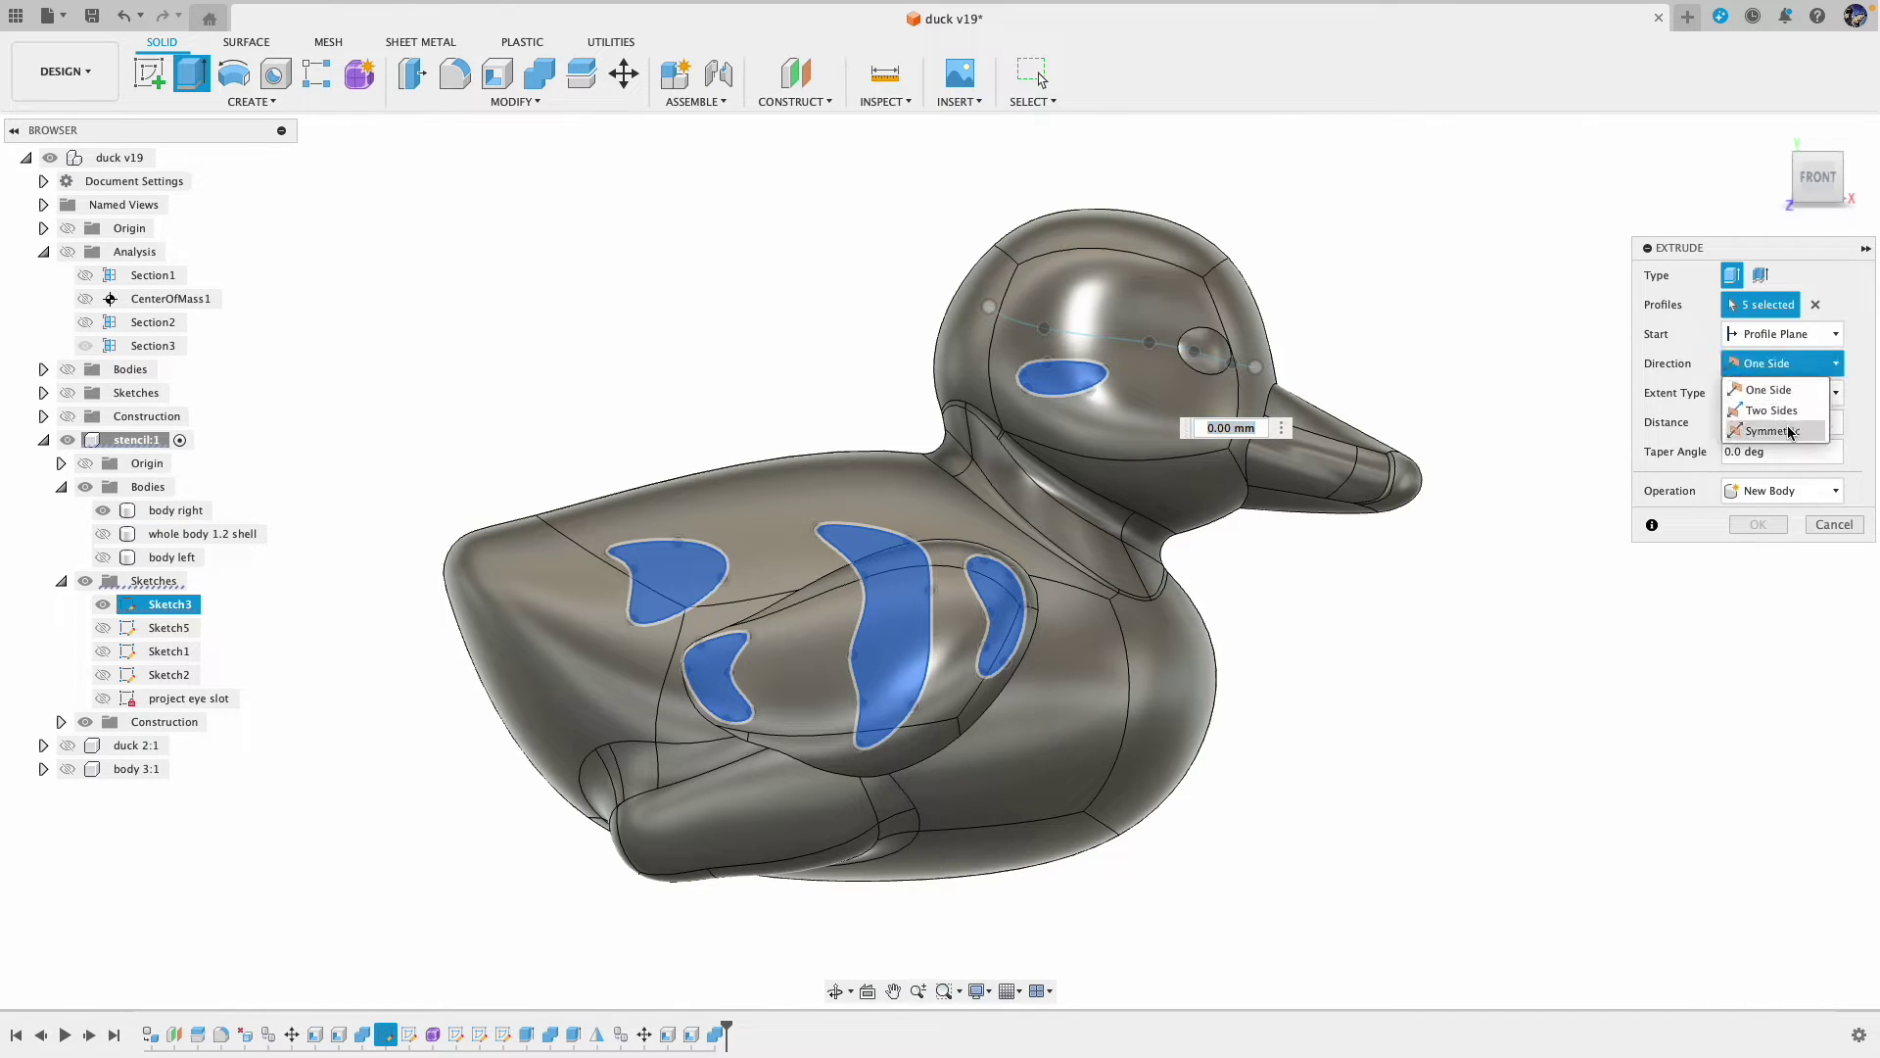
{"action": "left_click", "coordinate": [1788, 438]}
{"action": "left_click", "coordinate": [1800, 407]}
{"action": "left_click", "coordinate": [1774, 442]}
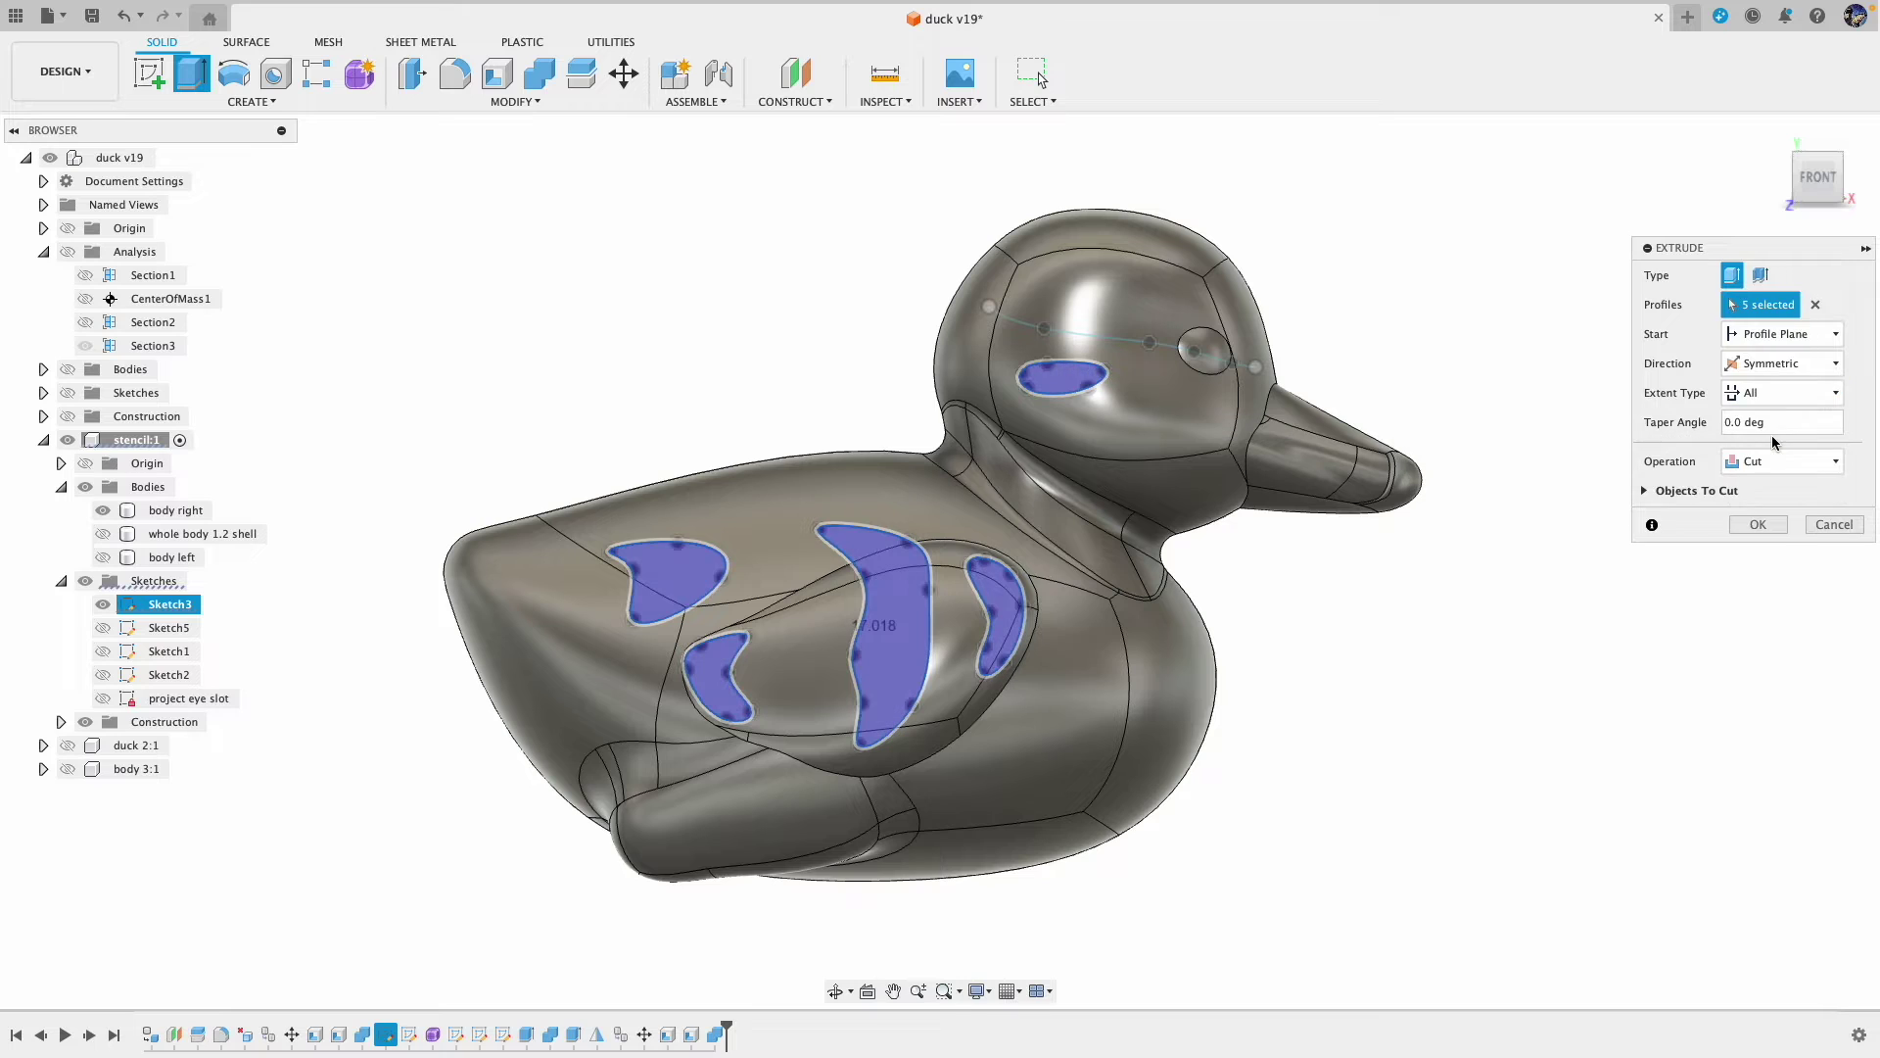
{"action": "left_click", "coordinate": [1758, 525]}
{"action": "mouse_move", "coordinate": [1532, 692]}
{"action": "middle_mouse_down", "text": "shift"}
{"action": "mouse_move", "coordinate": [1305, 680]}
{"action": "mouse_move", "coordinate": [1401, 701]}
{"action": "mouse_move", "coordinate": [1519, 672]}
{"action": "middle_mouse_up", "text": "shift"}
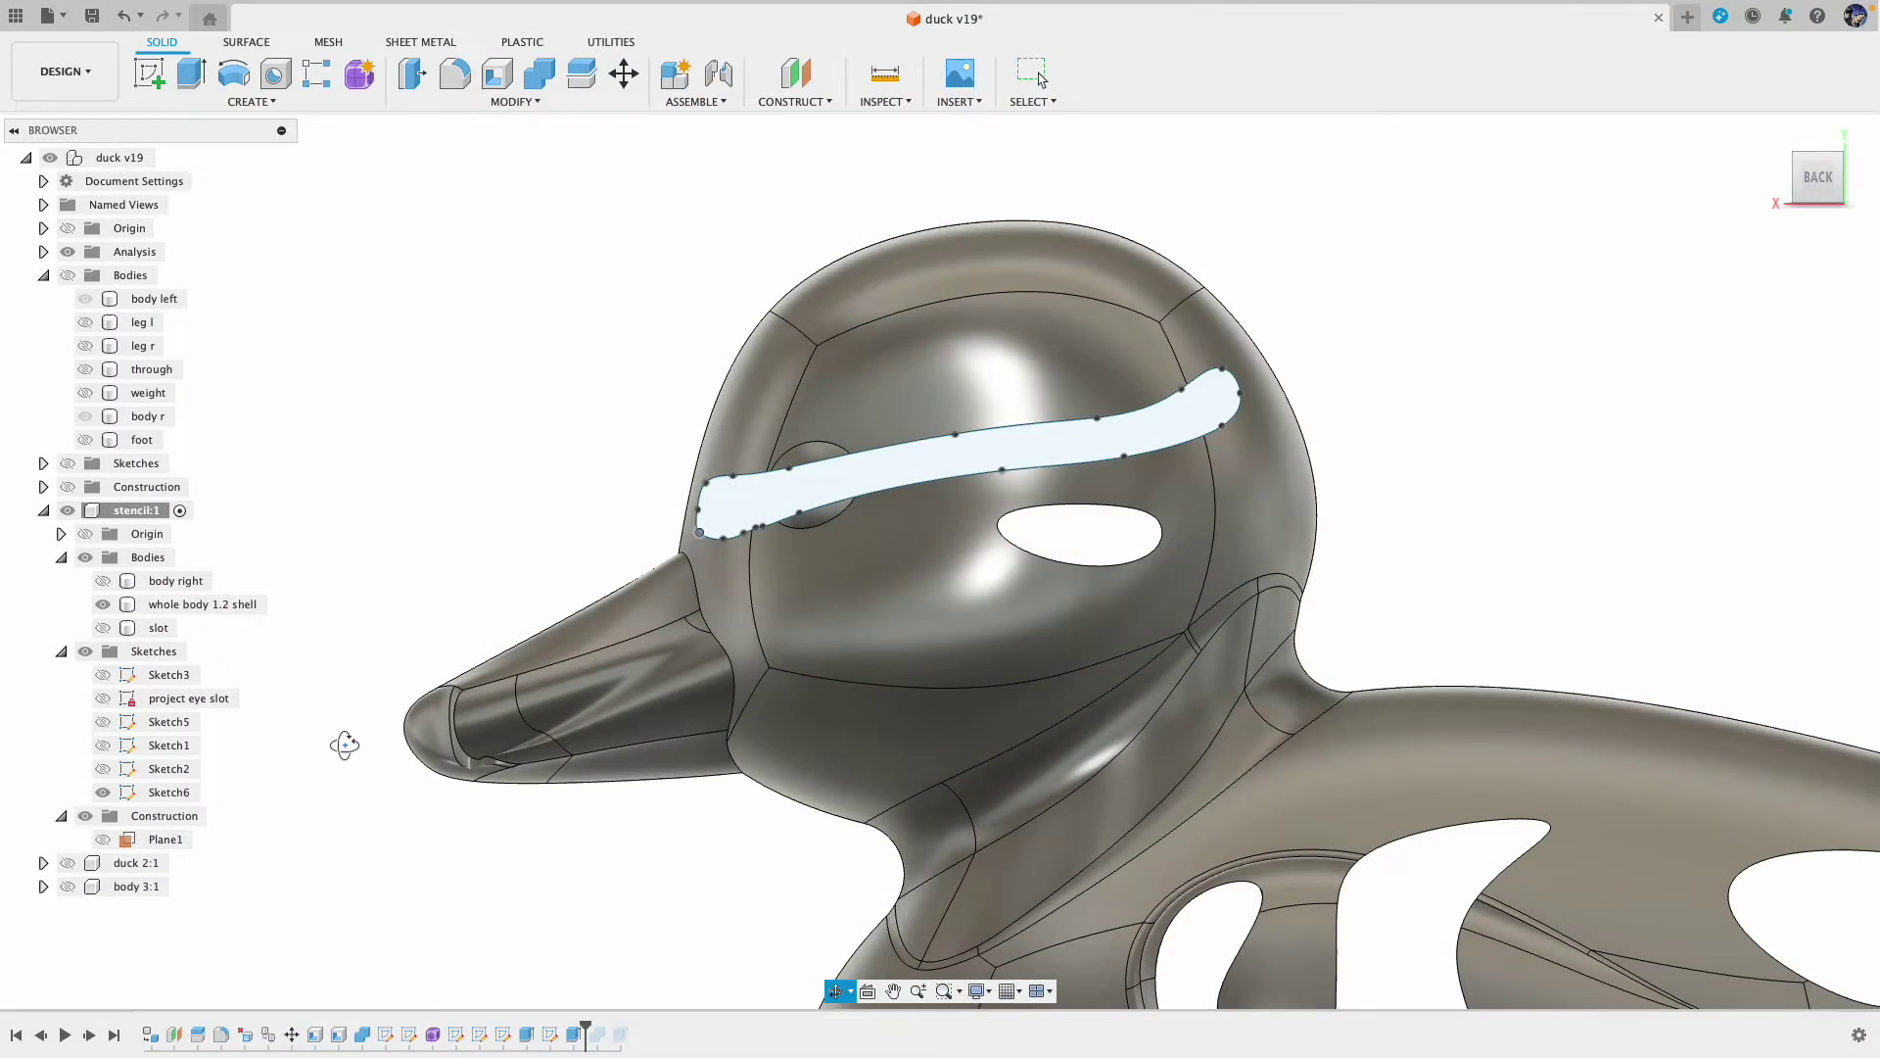
Step: Orbit around the head to inspect the eye slot, then hide the shell body
{"action": "middle_click_drag", "start_coordinate": [343, 745], "coordinate": [304, 765], "text": "shift"}
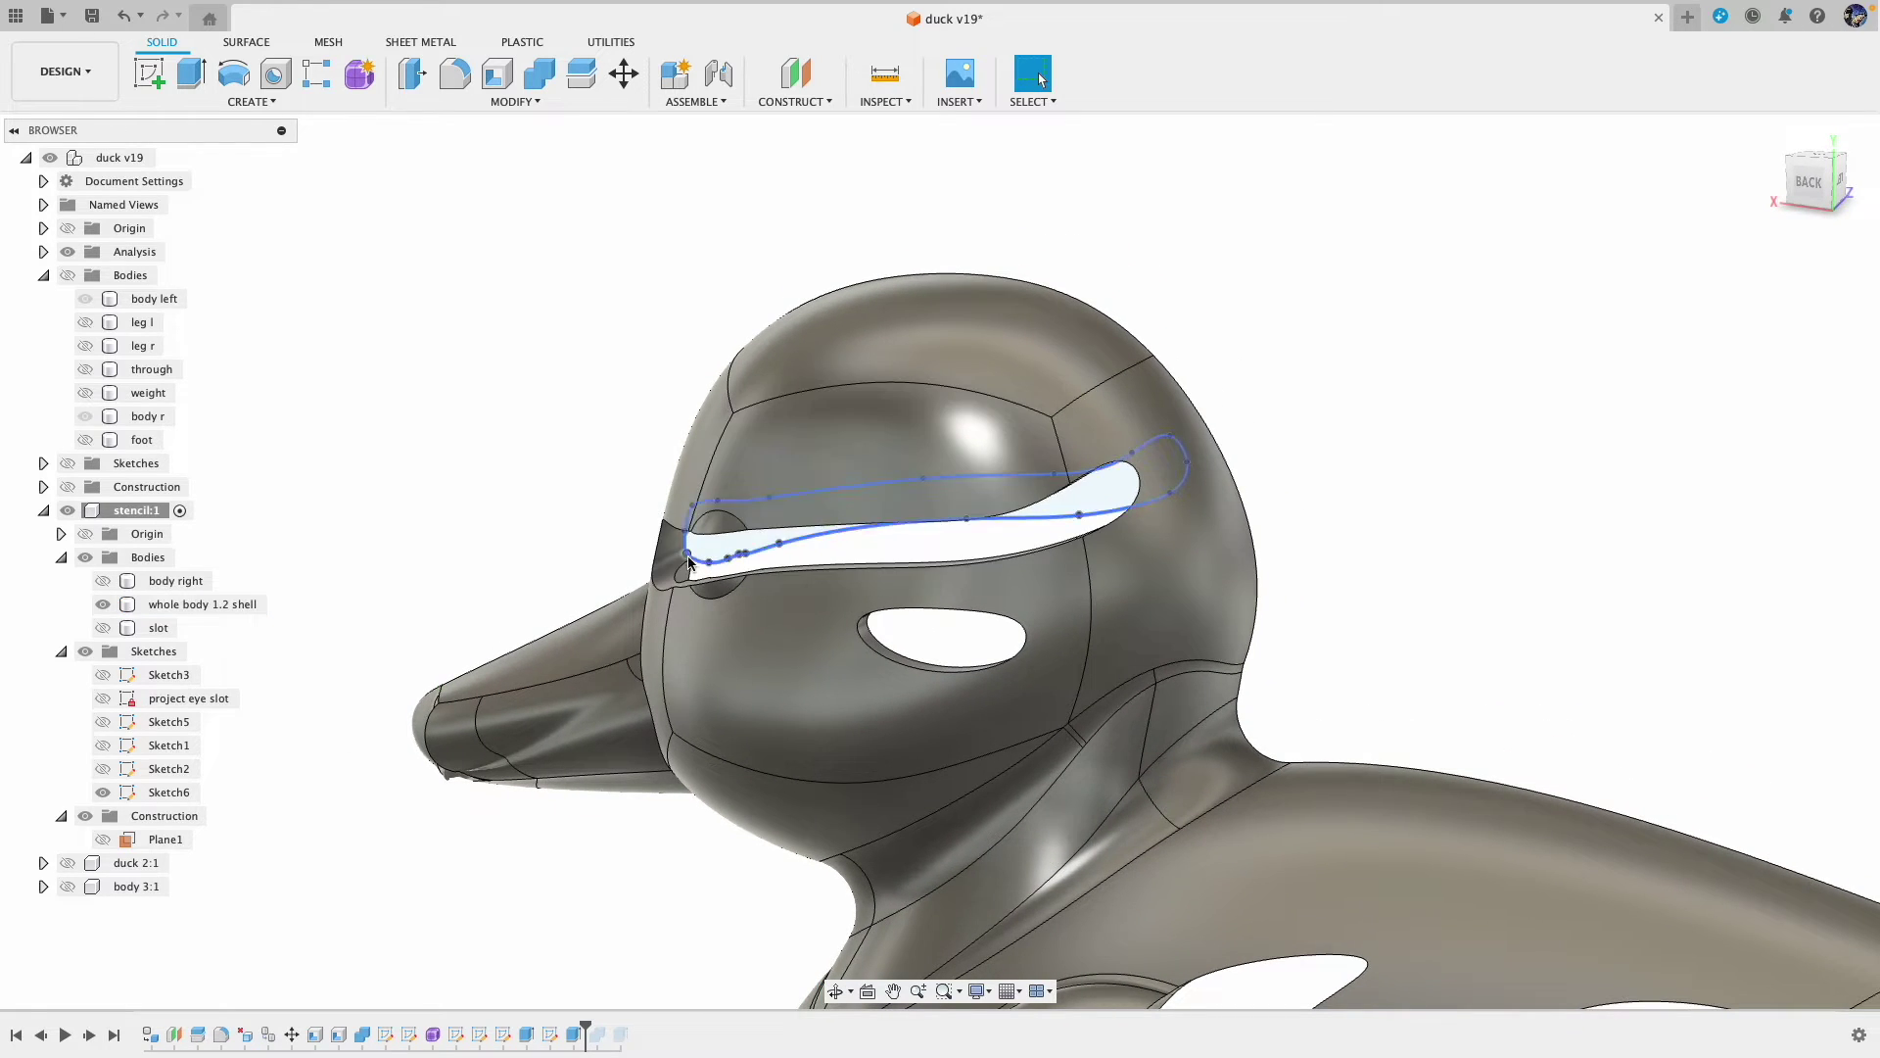
{"action": "mouse_move", "coordinate": [521, 596]}
{"action": "middle_mouse_down", "text": "shift"}
{"action": "mouse_move", "coordinate": [416, 606]}
{"action": "mouse_move", "coordinate": [735, 644]}
{"action": "mouse_move", "coordinate": [1285, 597]}
{"action": "mouse_move", "coordinate": [1244, 600]}
{"action": "middle_mouse_up", "text": "shift"}
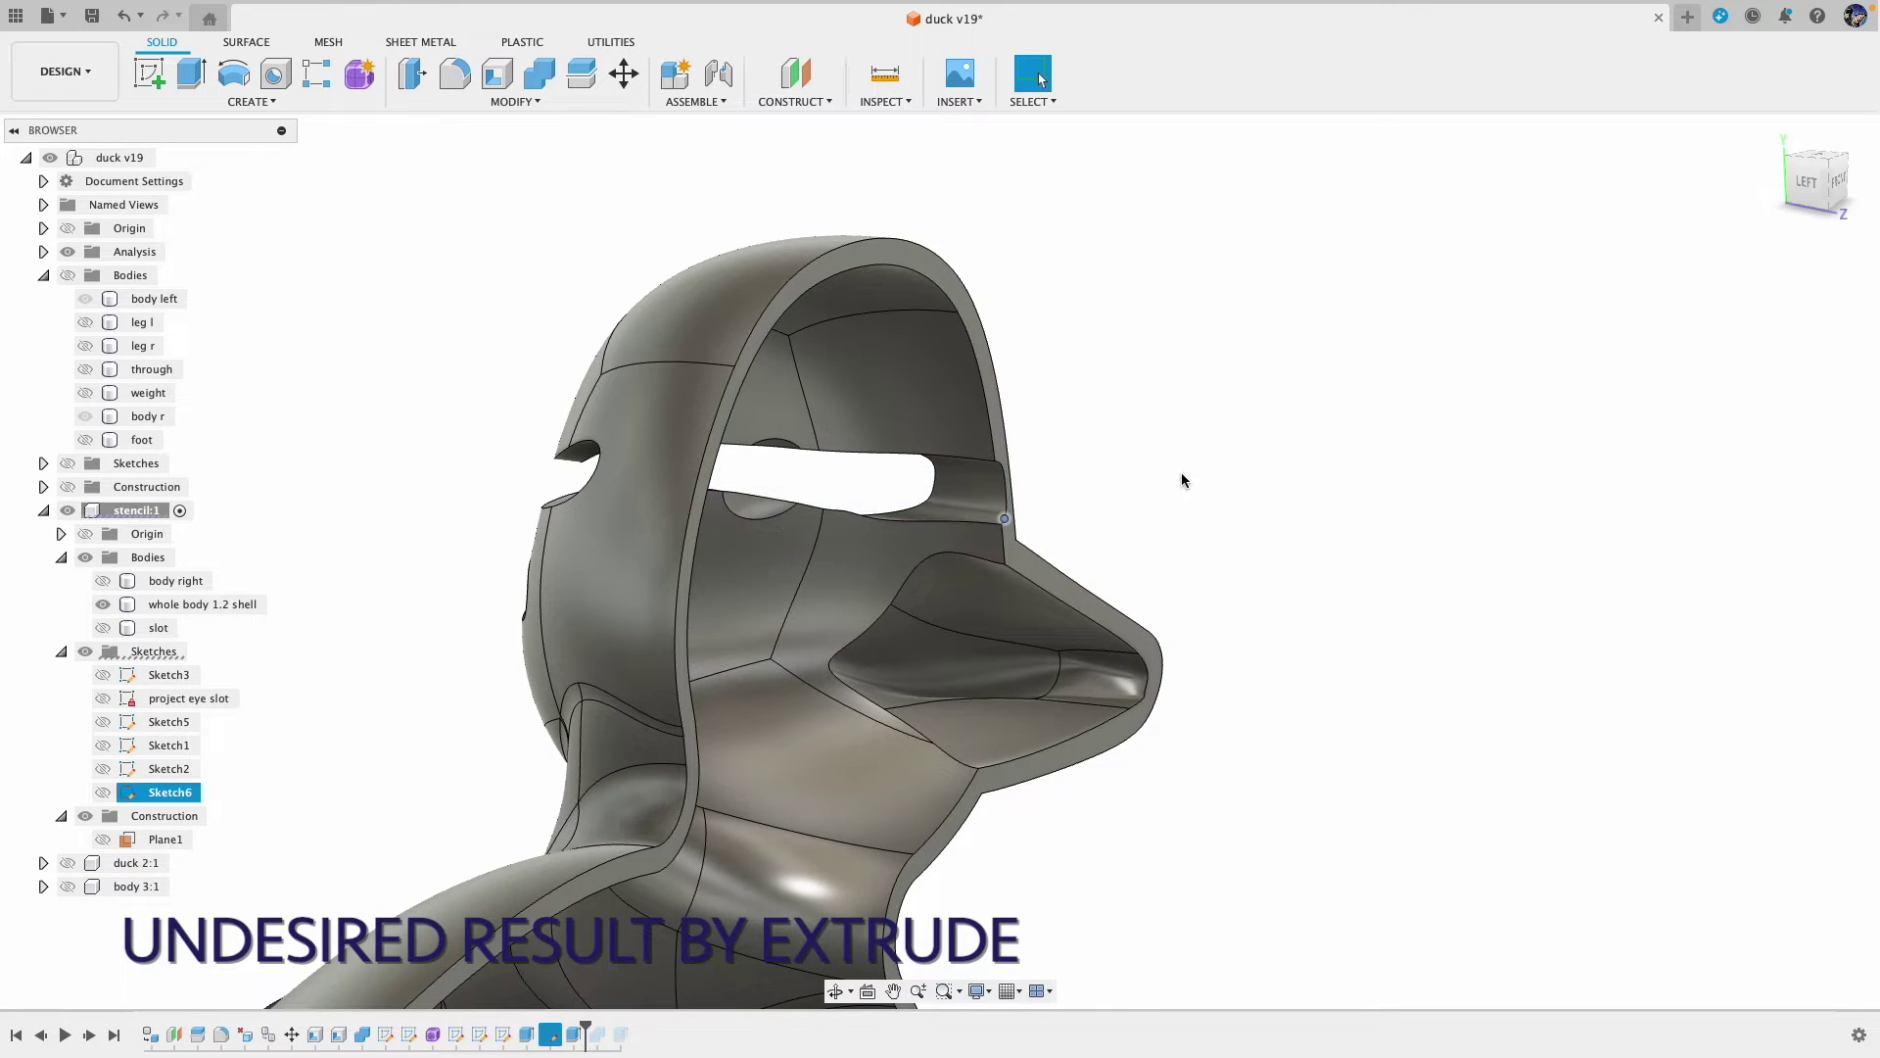
{"action": "middle_click_drag", "start_coordinate": [1208, 474], "coordinate": [1186, 477], "text": "shift"}
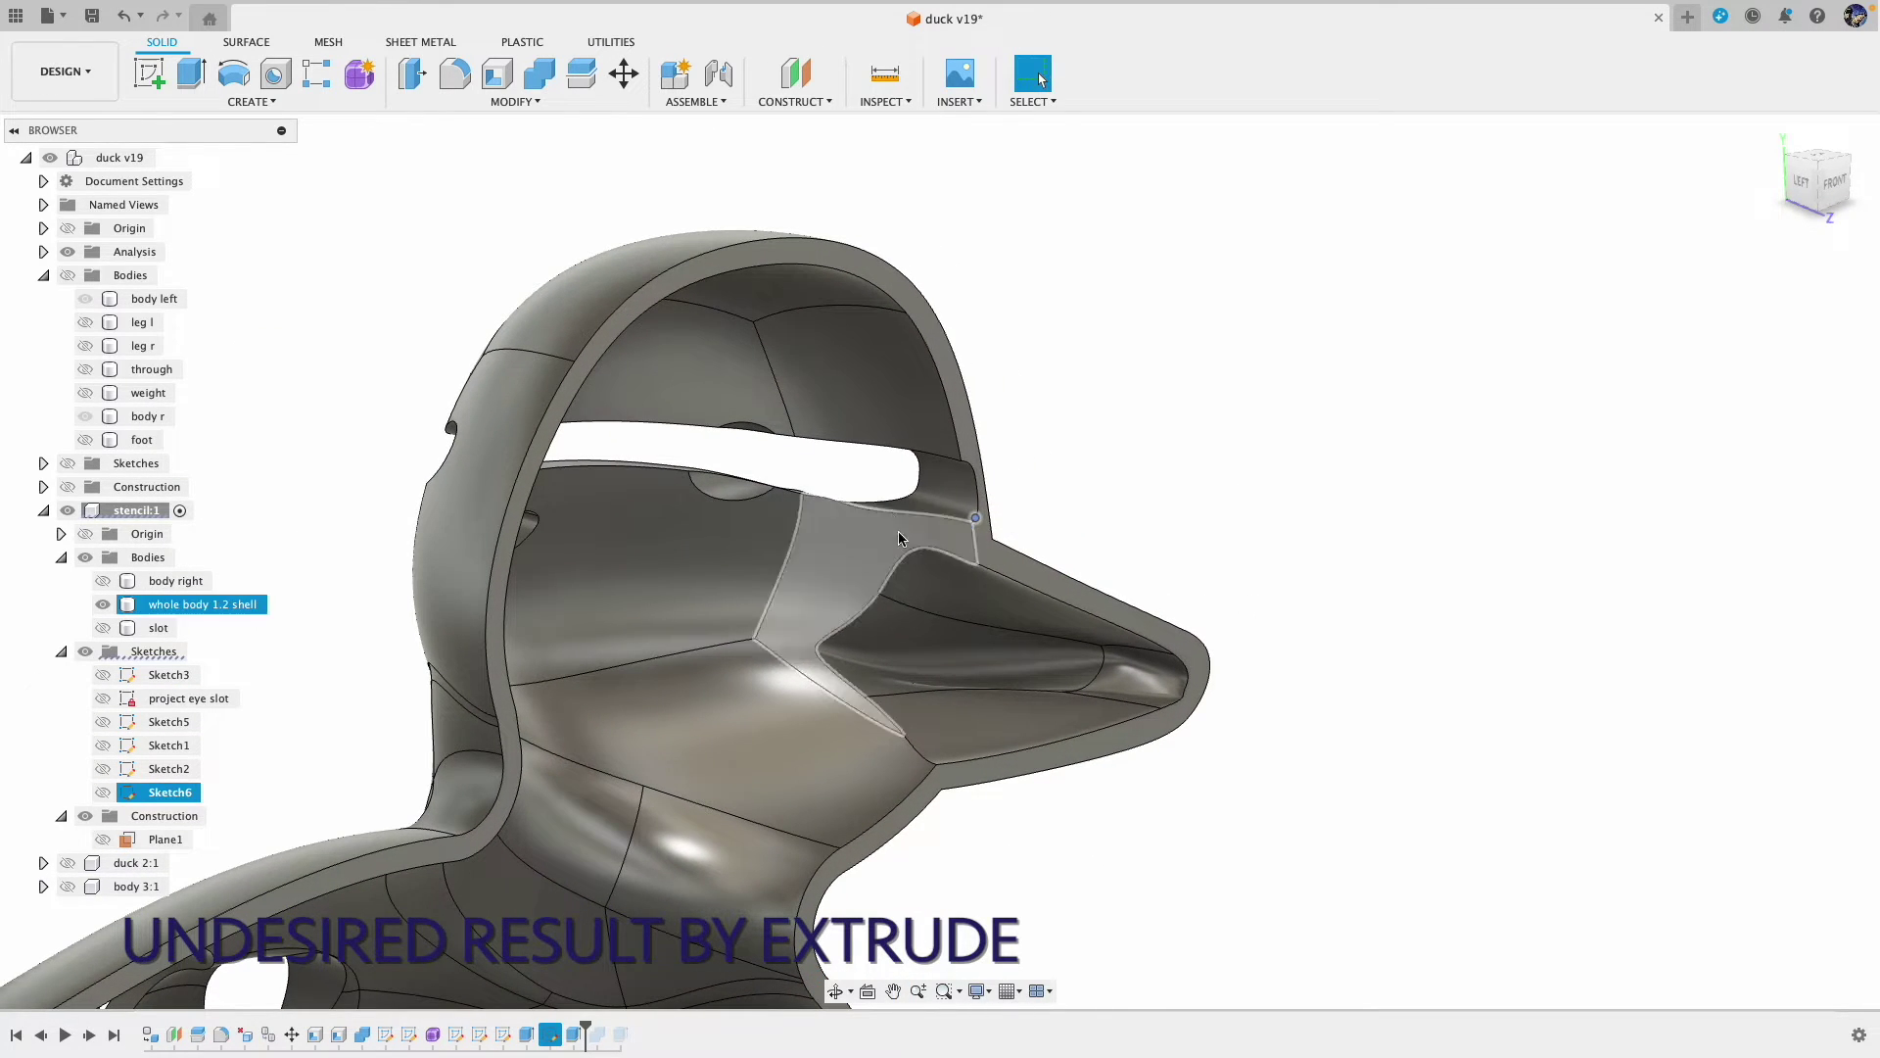
{"action": "mouse_move", "coordinate": [1141, 474]}
{"action": "middle_mouse_down", "text": "shift"}
{"action": "mouse_move", "coordinate": [1083, 483]}
{"action": "mouse_move", "coordinate": [1126, 460]}
{"action": "middle_mouse_up", "text": "shift"}
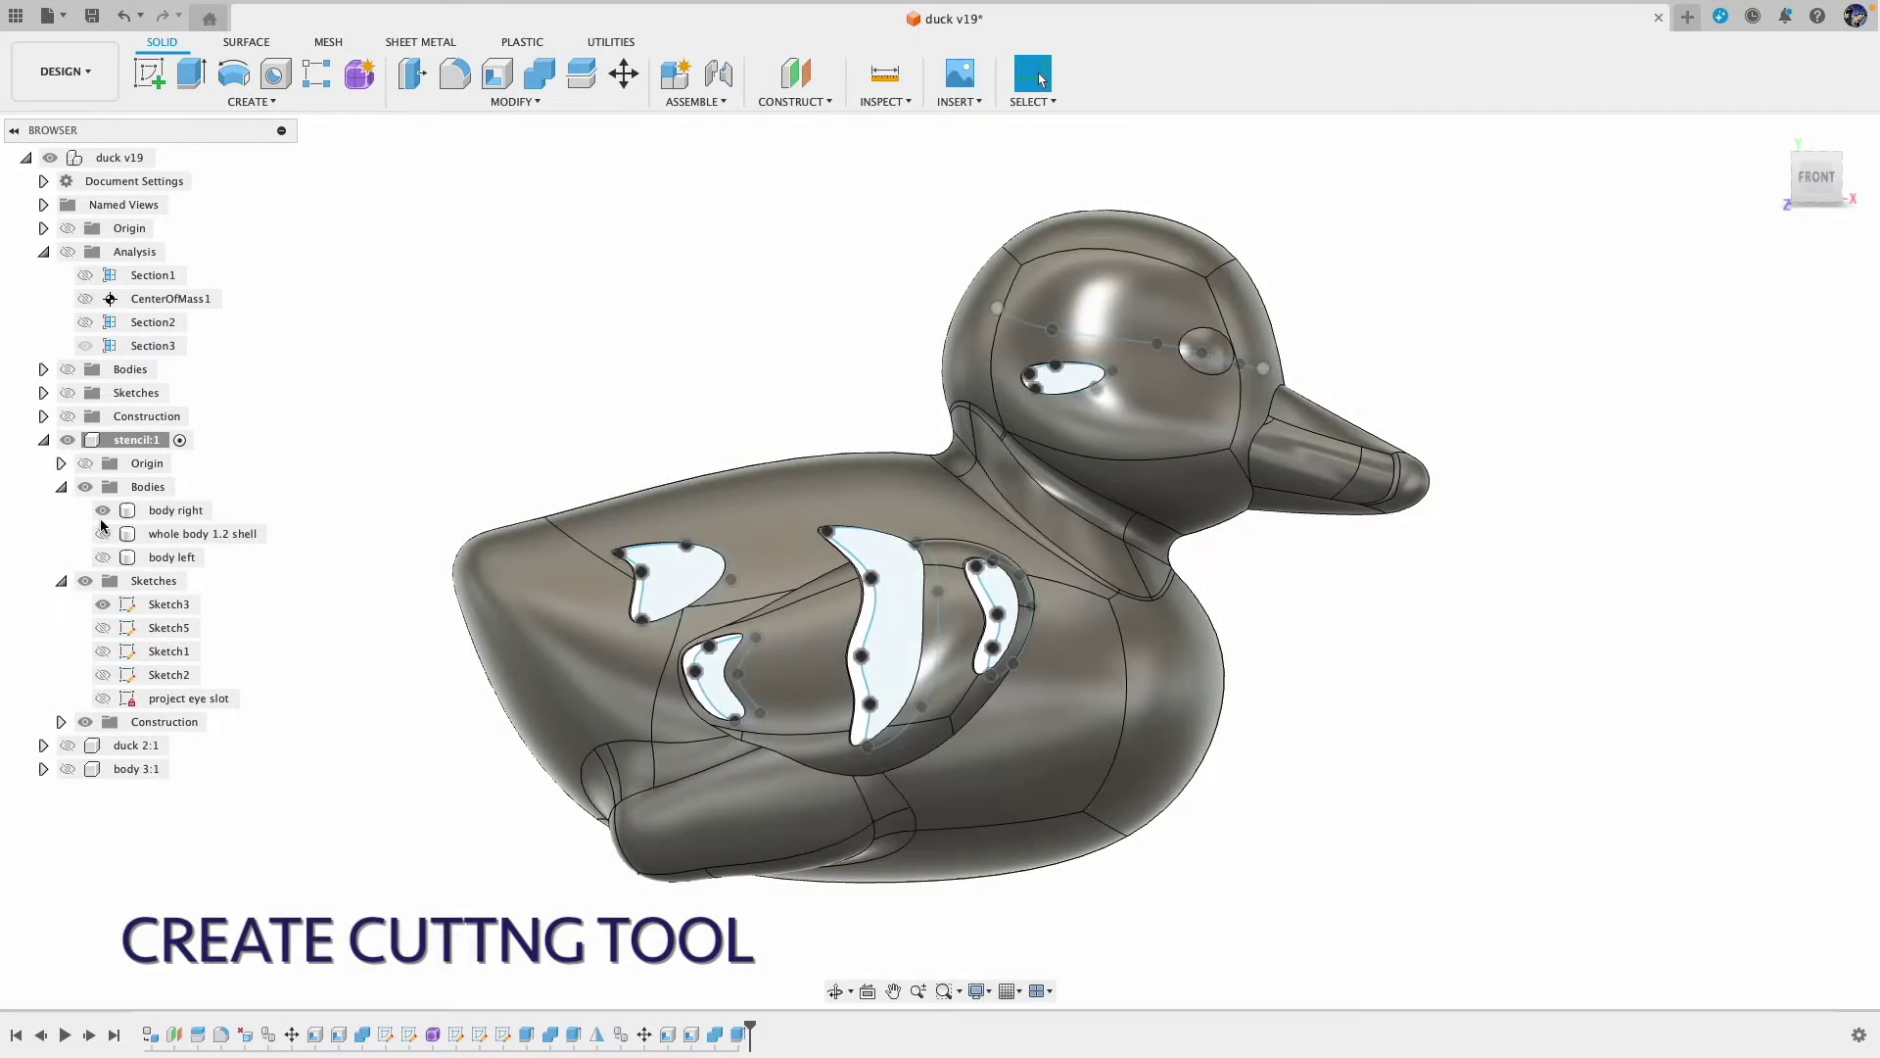
{"action": "left_click", "coordinate": [102, 531]}
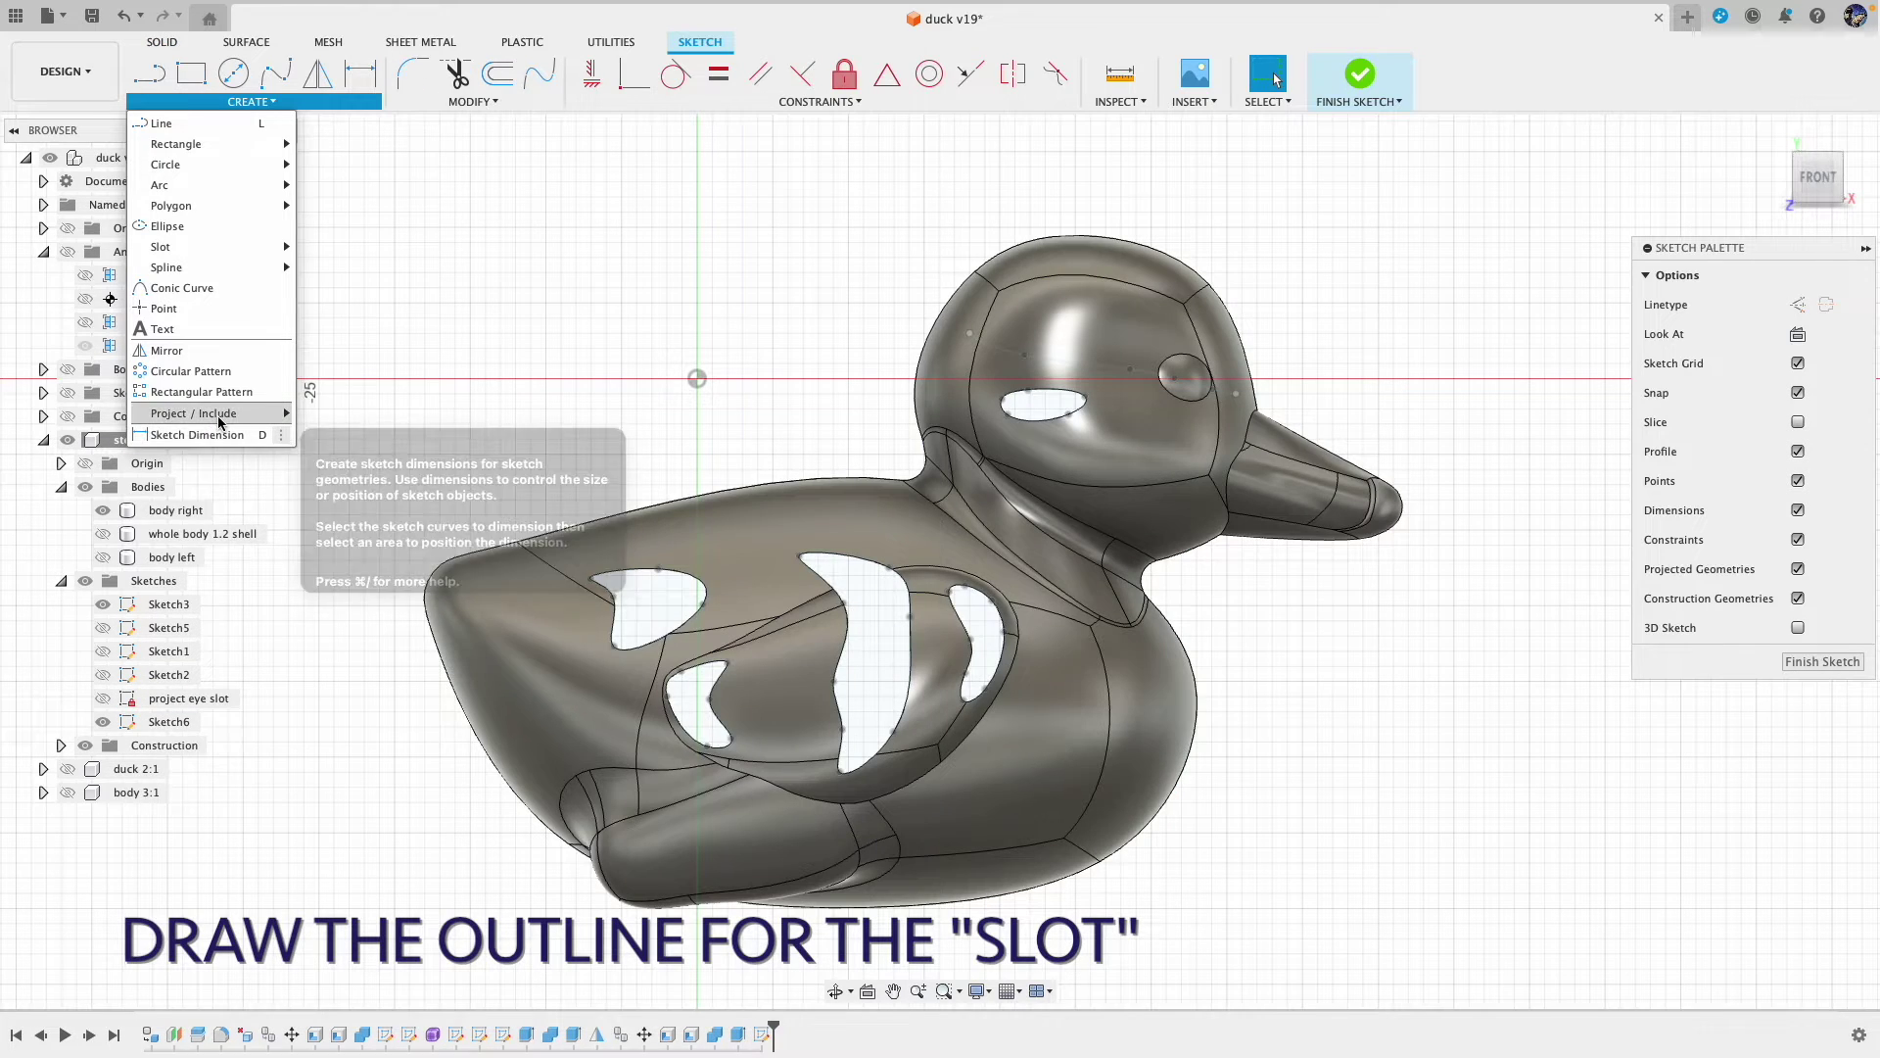
Step: Start Project To Surface and pick the head's side, main and back faces as targets
{"action": "mouse_move", "coordinate": [221, 421]}
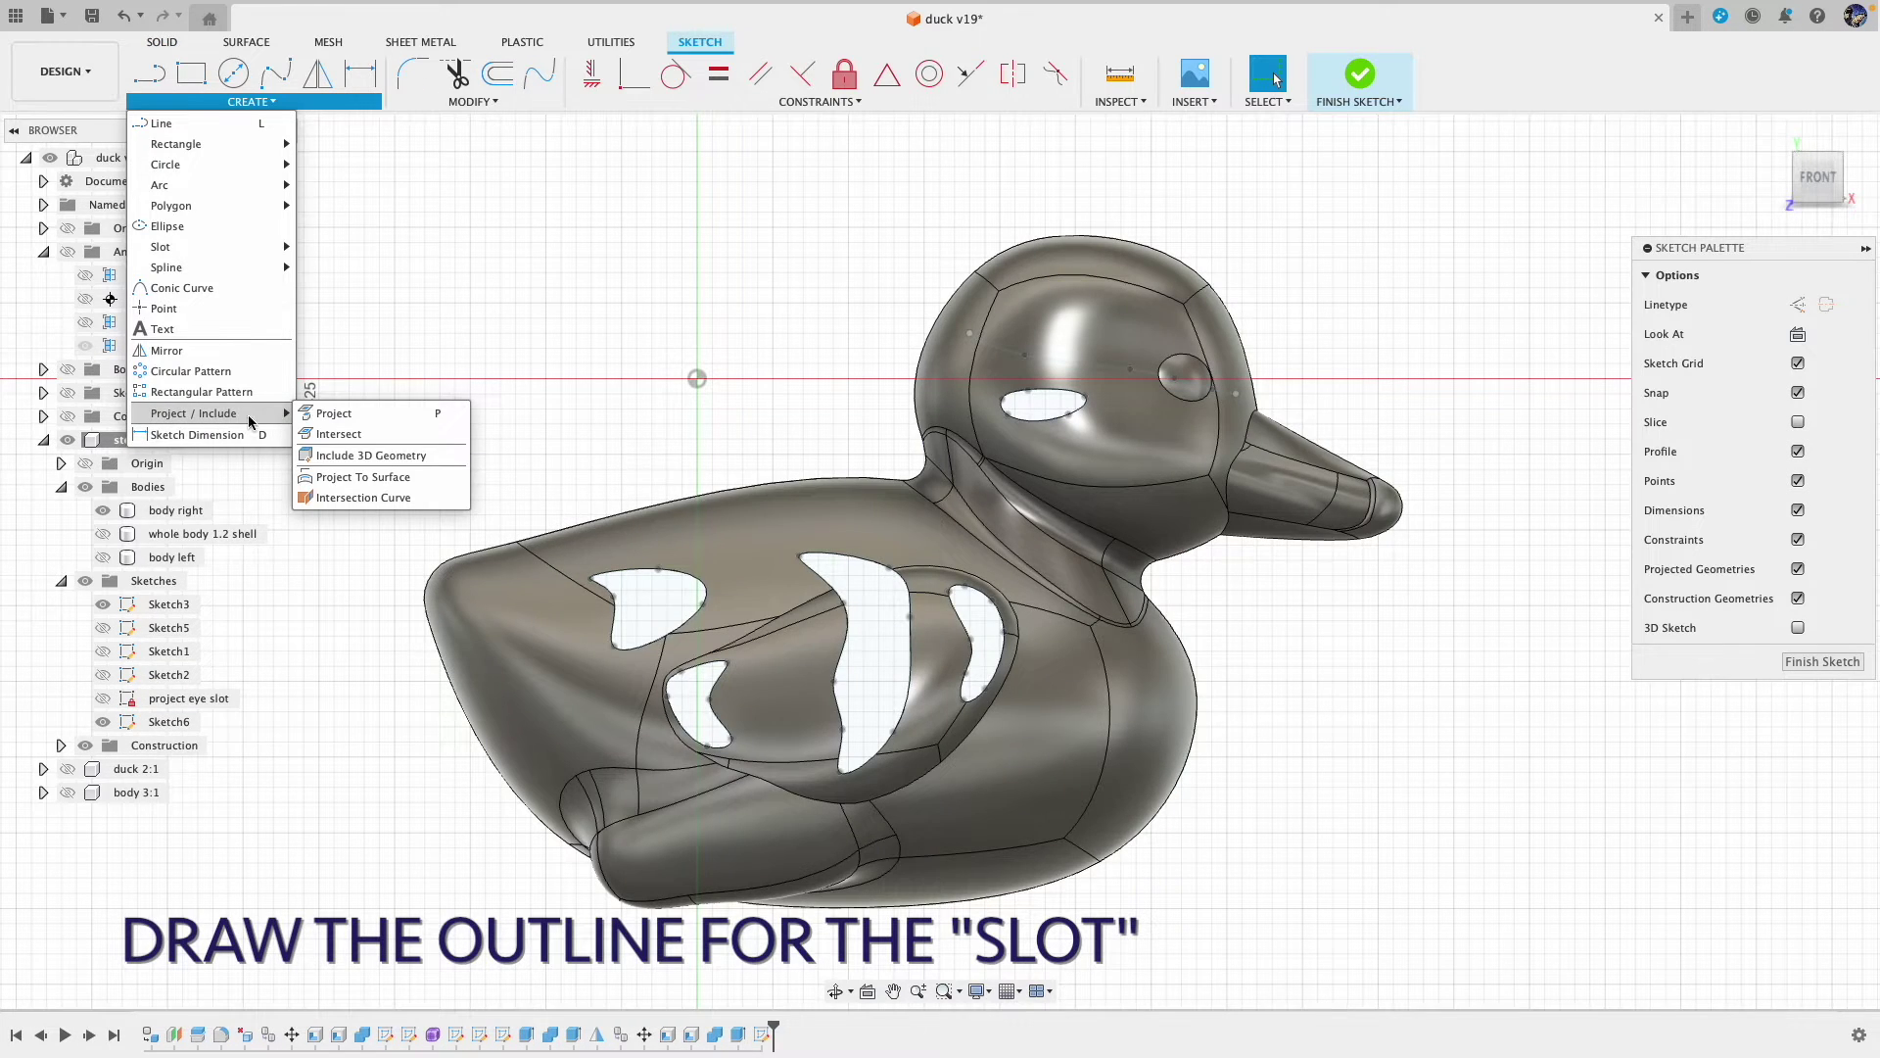
{"action": "left_click", "coordinate": [348, 479]}
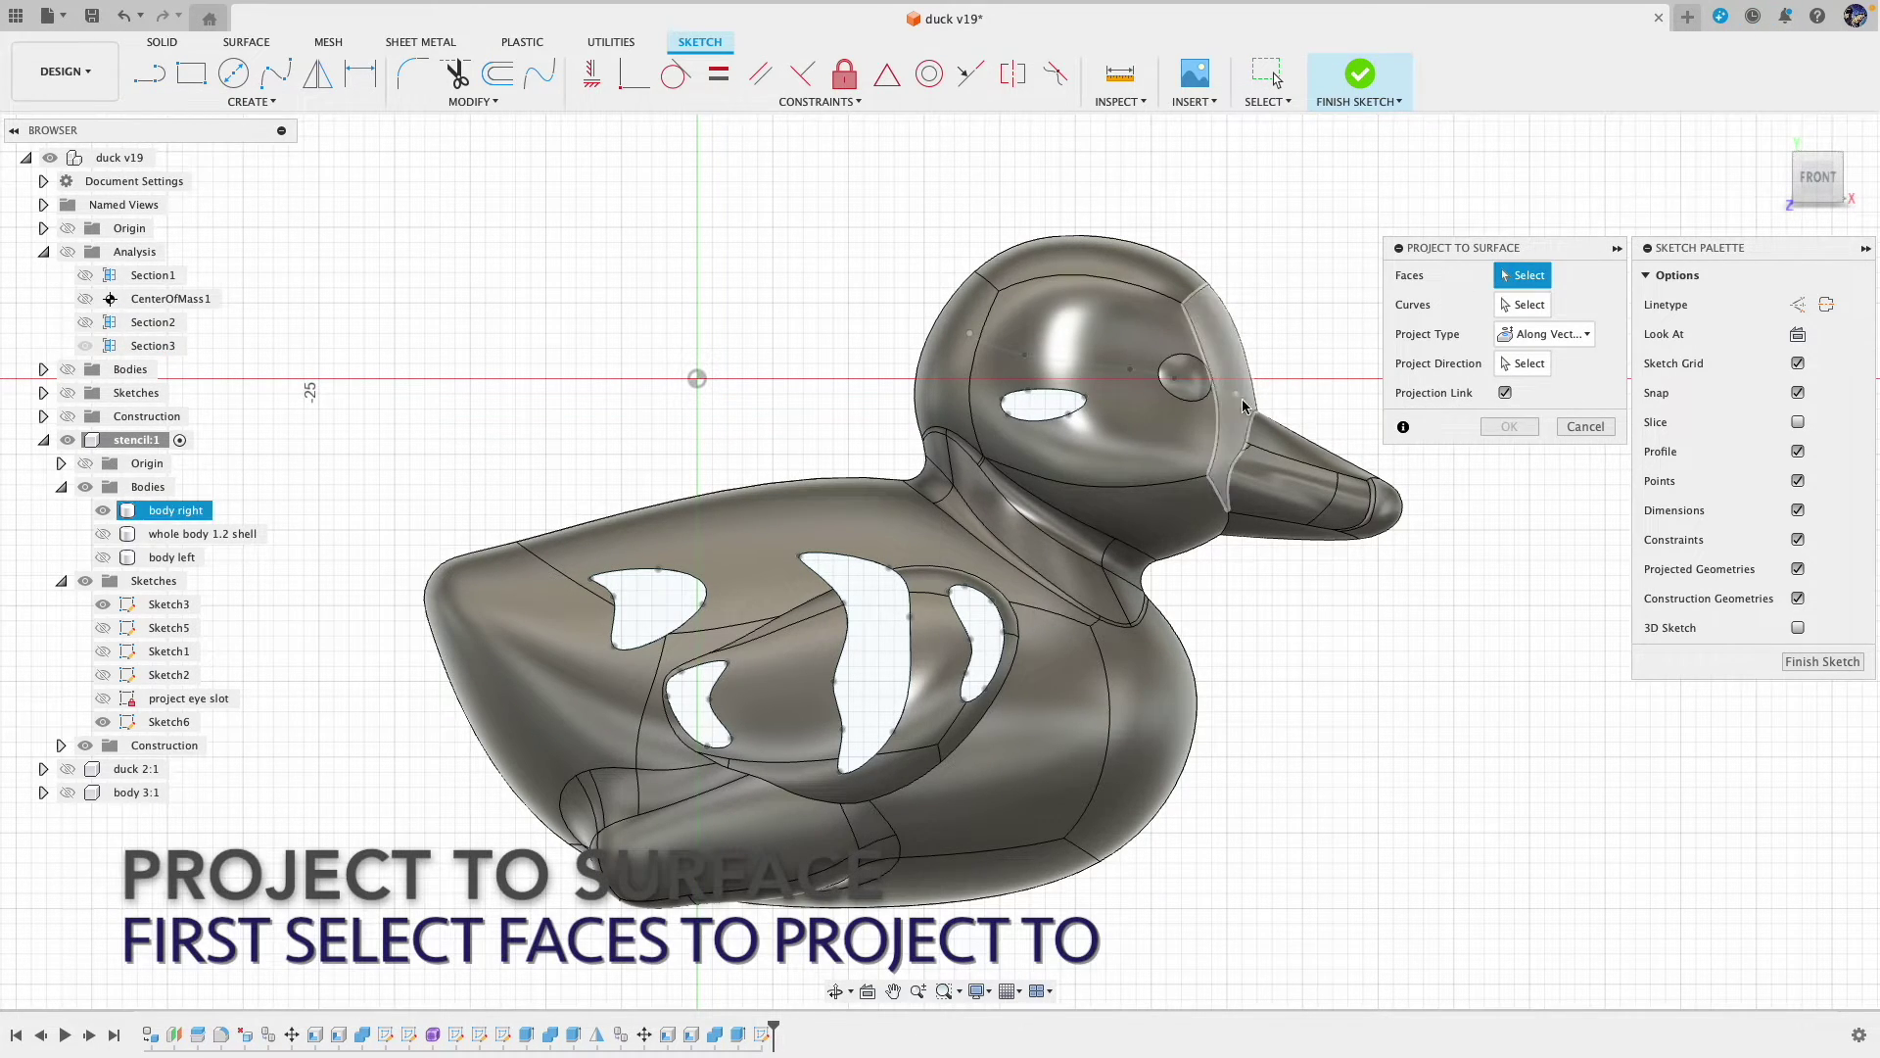
{"action": "left_click", "coordinate": [1236, 420]}
{"action": "left_click", "coordinate": [1189, 367]}
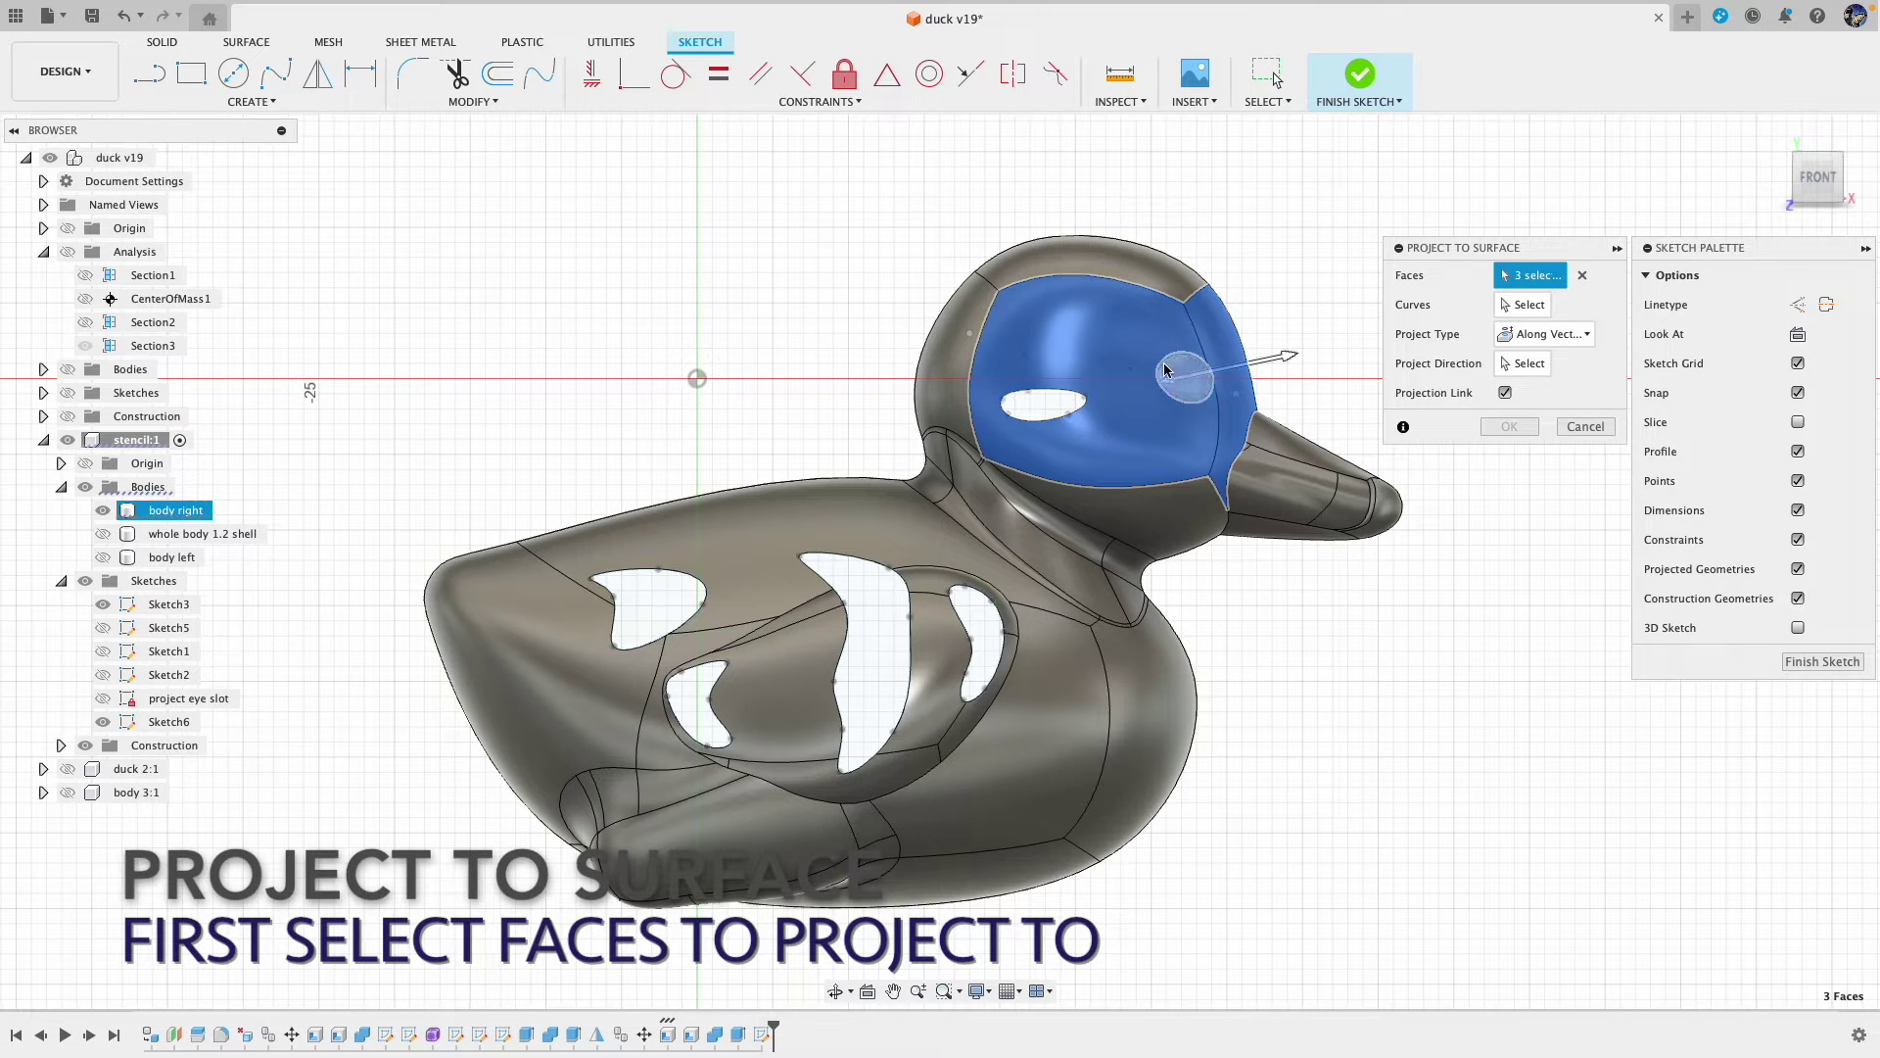
{"action": "left_click", "coordinate": [945, 353]}
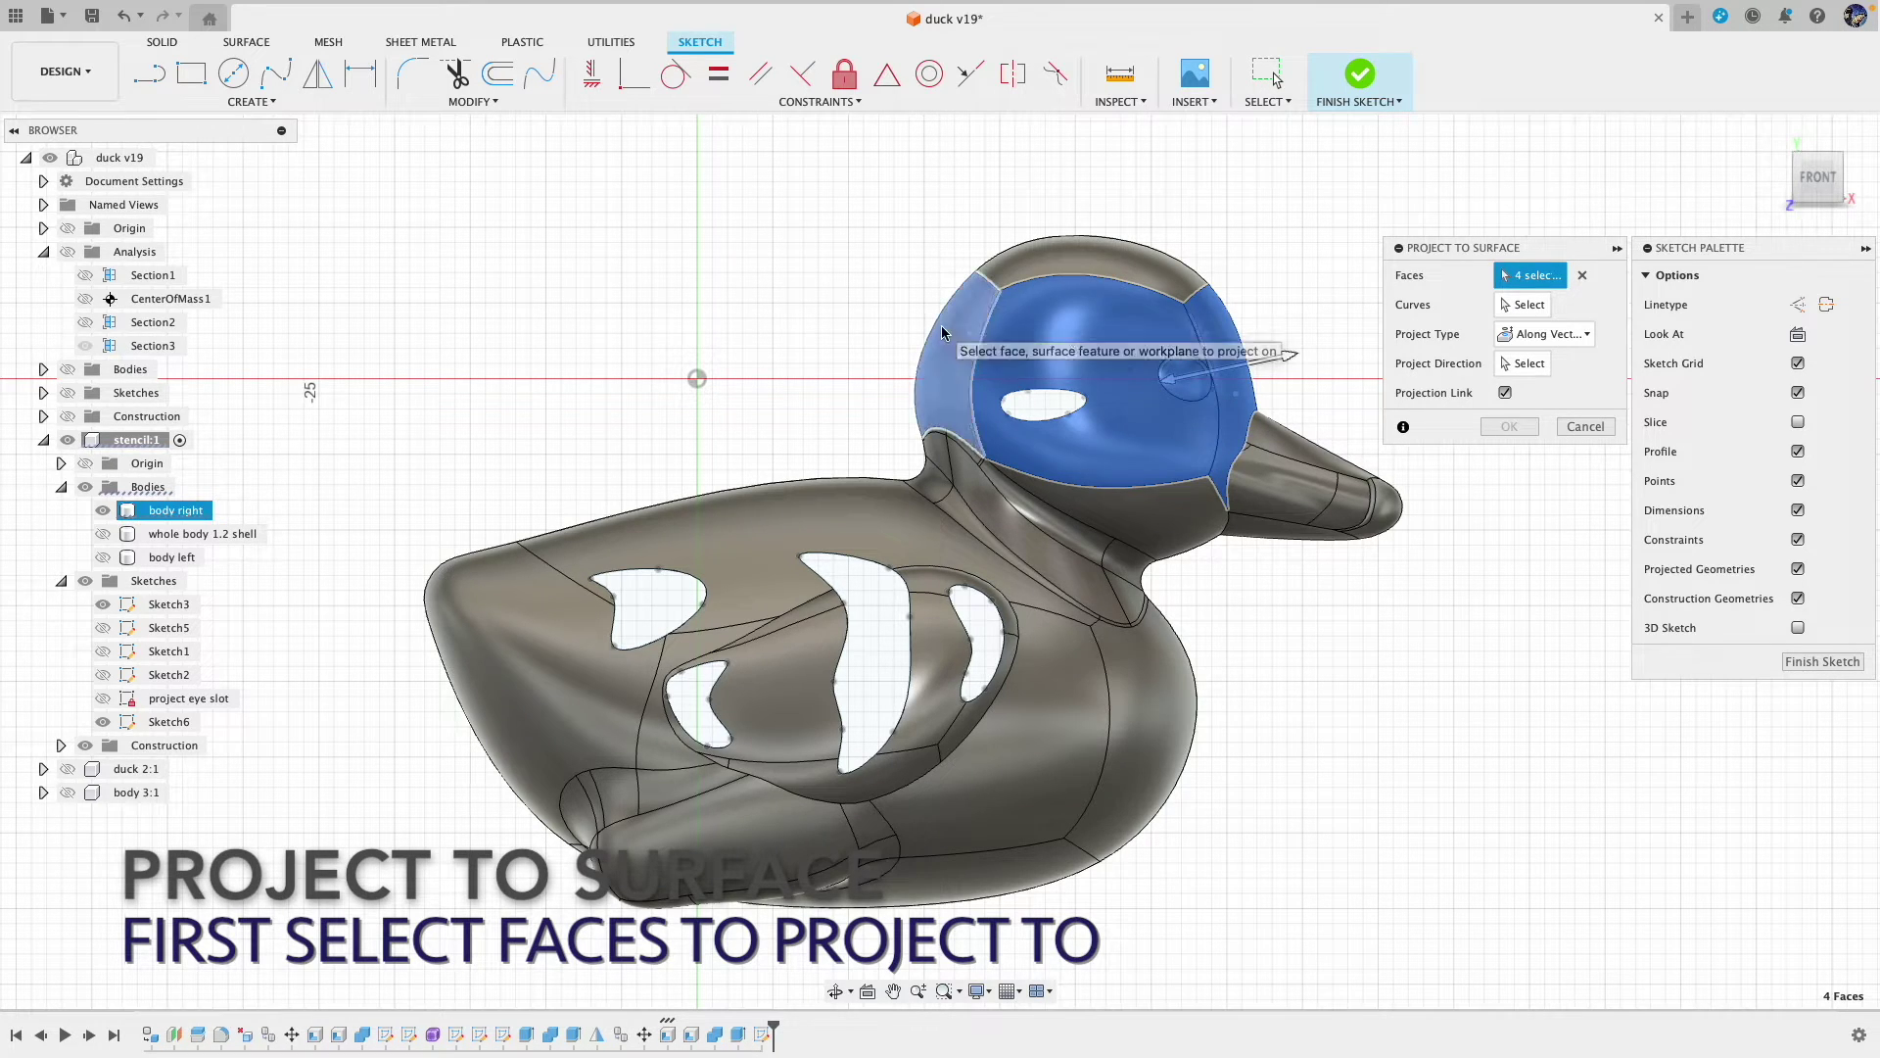
Step: Project the Sketch3 curve onto the head faces along the direction line and confirm
{"action": "left_click", "coordinate": [1518, 306]}
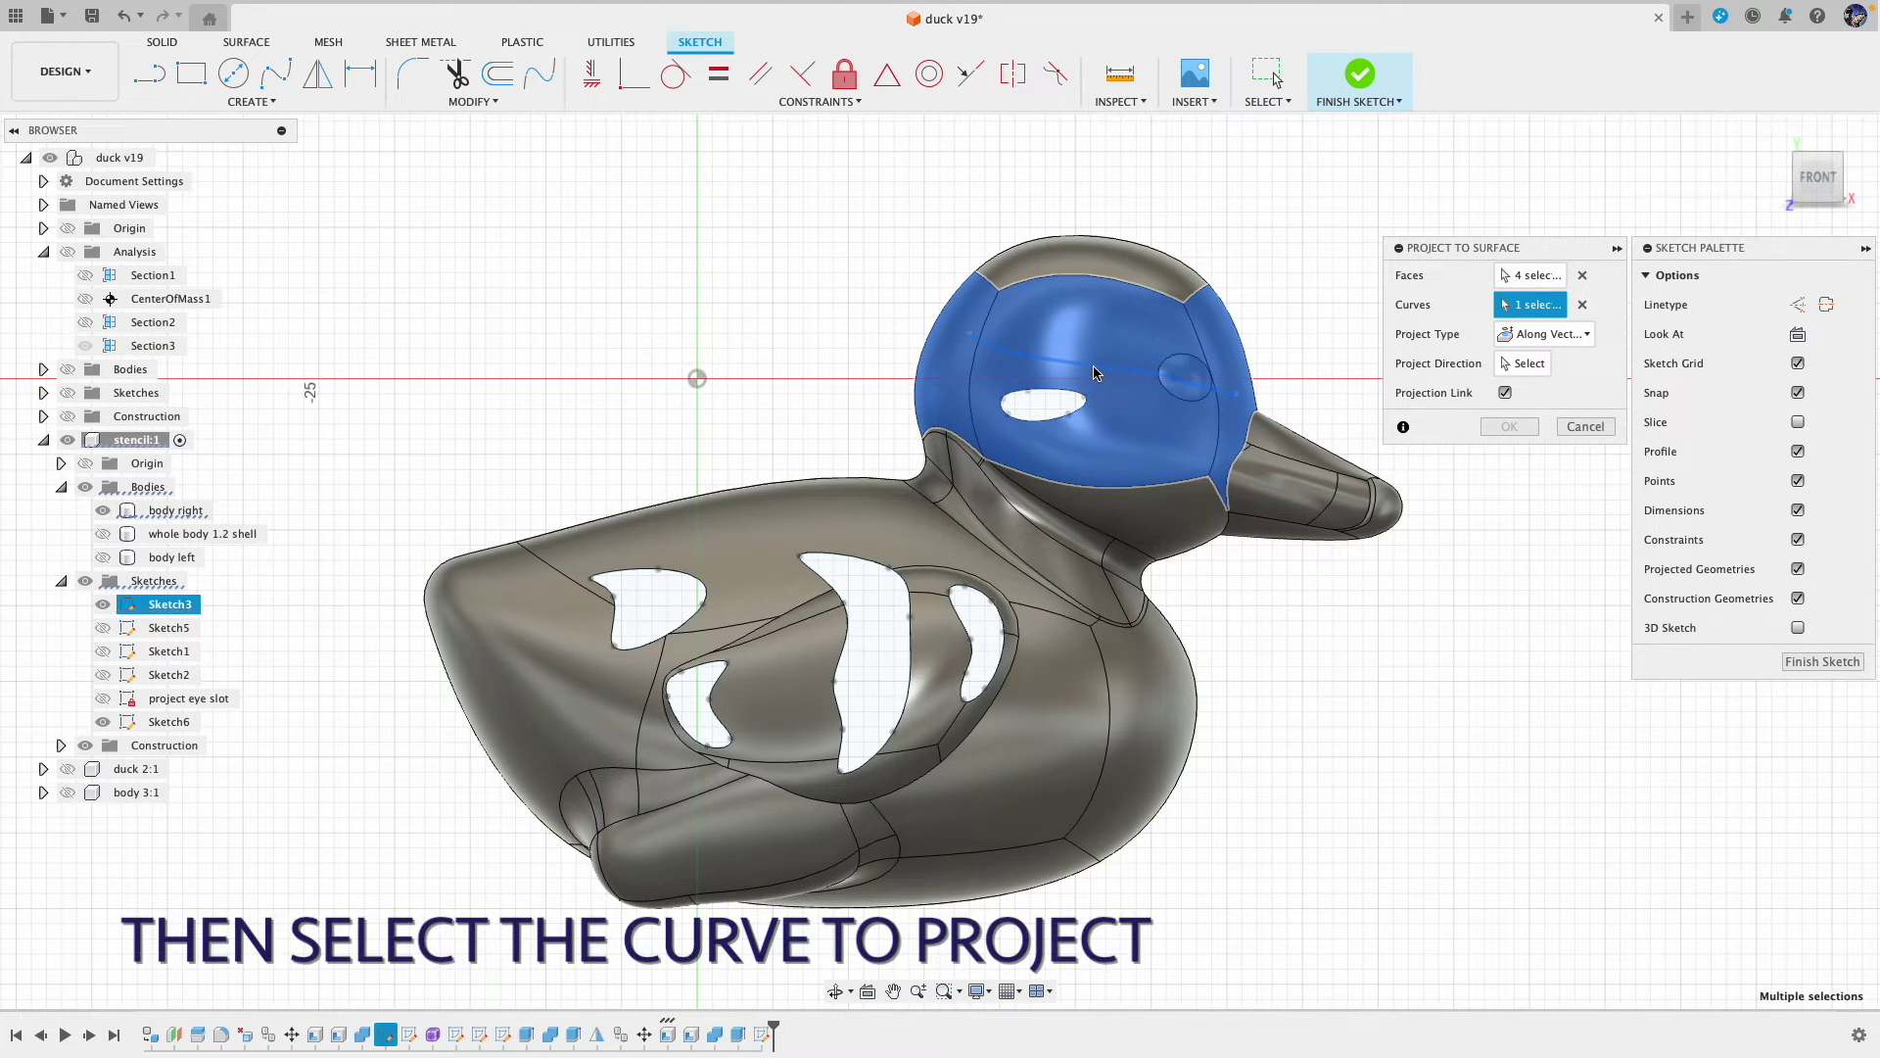
{"action": "left_click", "coordinate": [1524, 364]}
{"action": "scroll", "coordinate": [1453, 628], "scroll_direction": "down", "scroll_amount": 1}
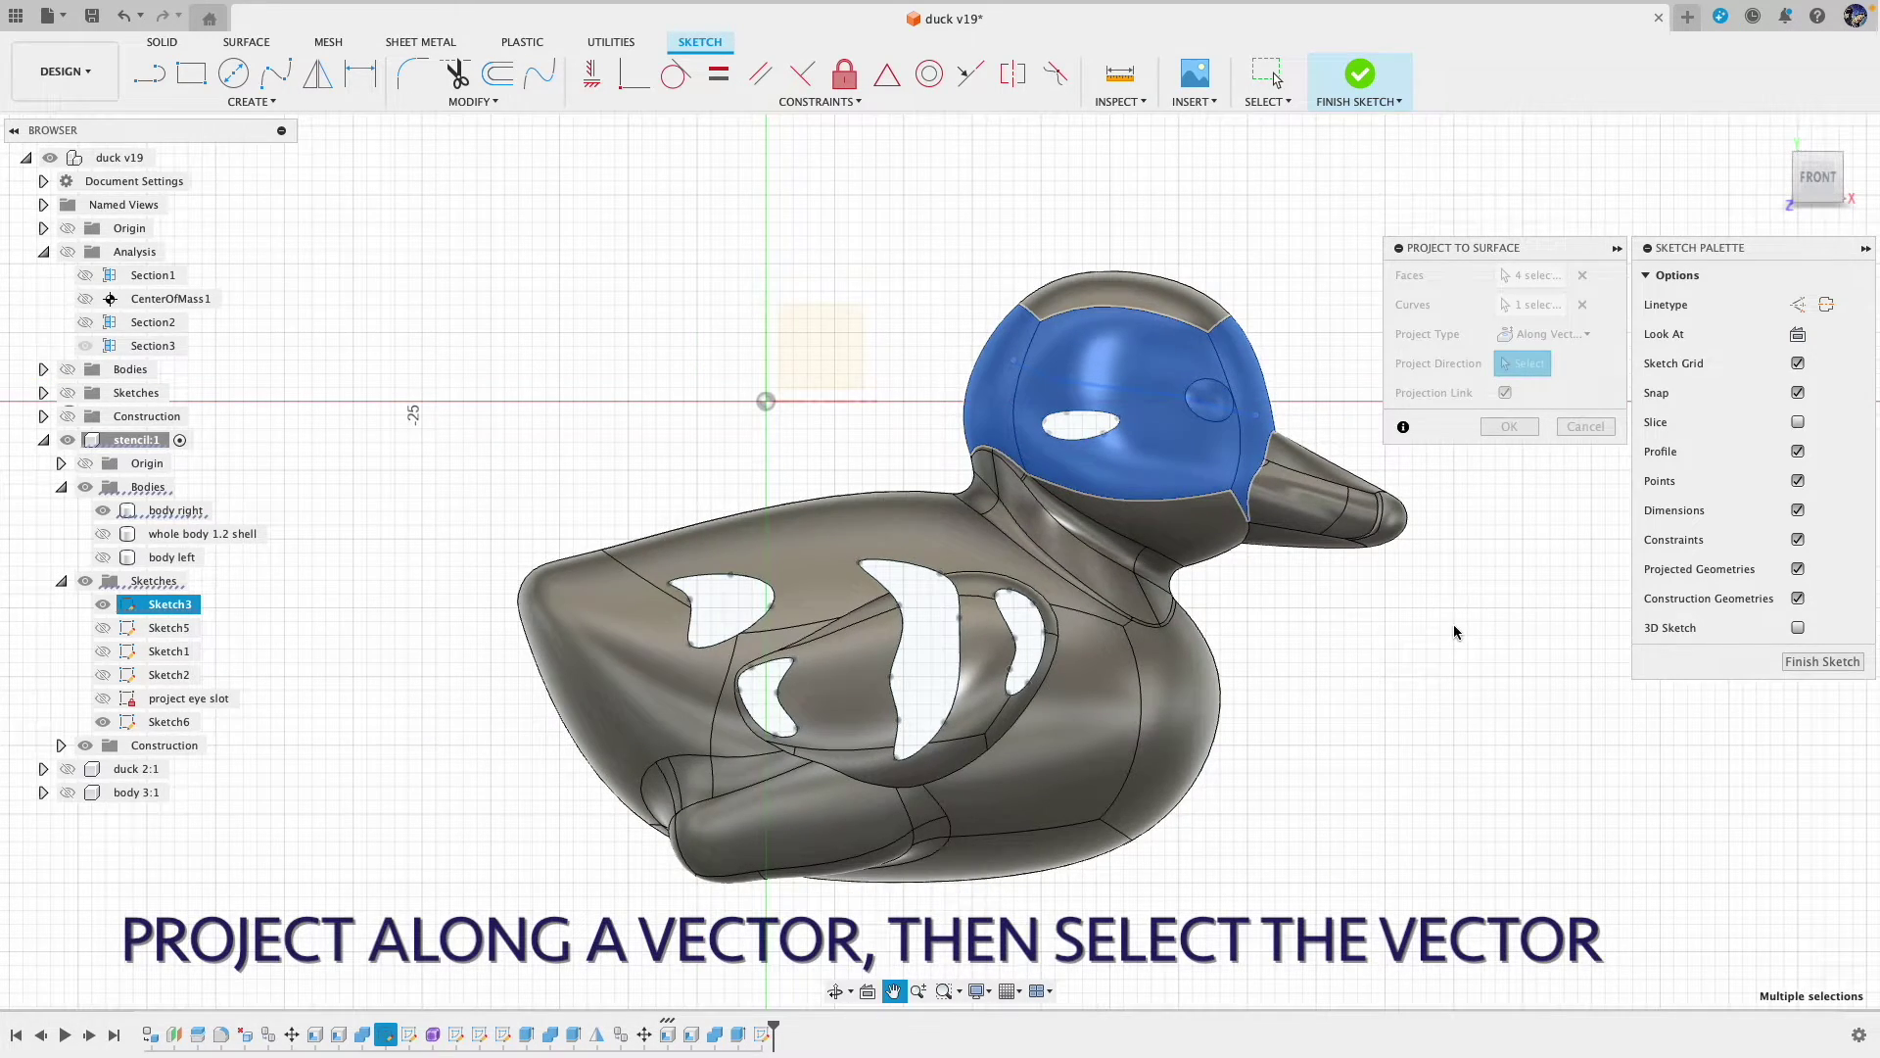
{"action": "middle_click_drag", "start_coordinate": [1347, 620], "coordinate": [1263, 401], "text": "shift"}
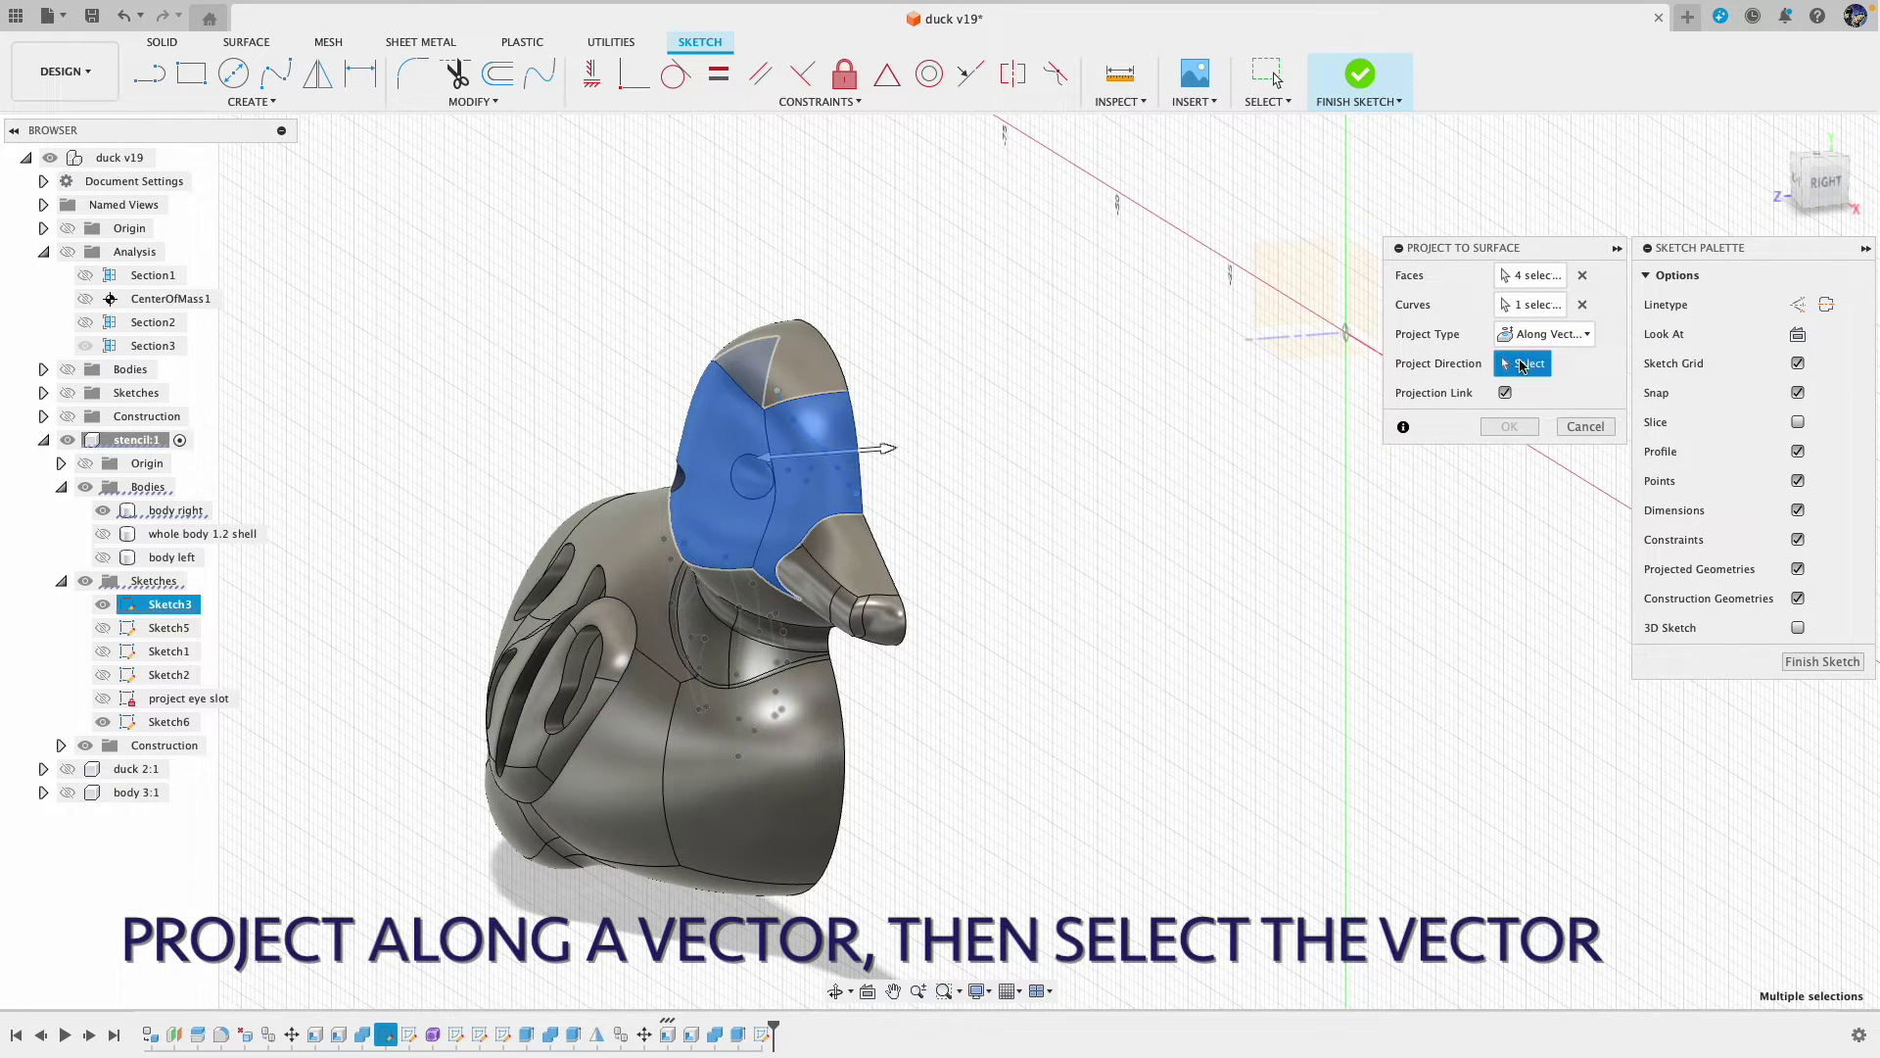
{"action": "left_click", "coordinate": [1252, 340]}
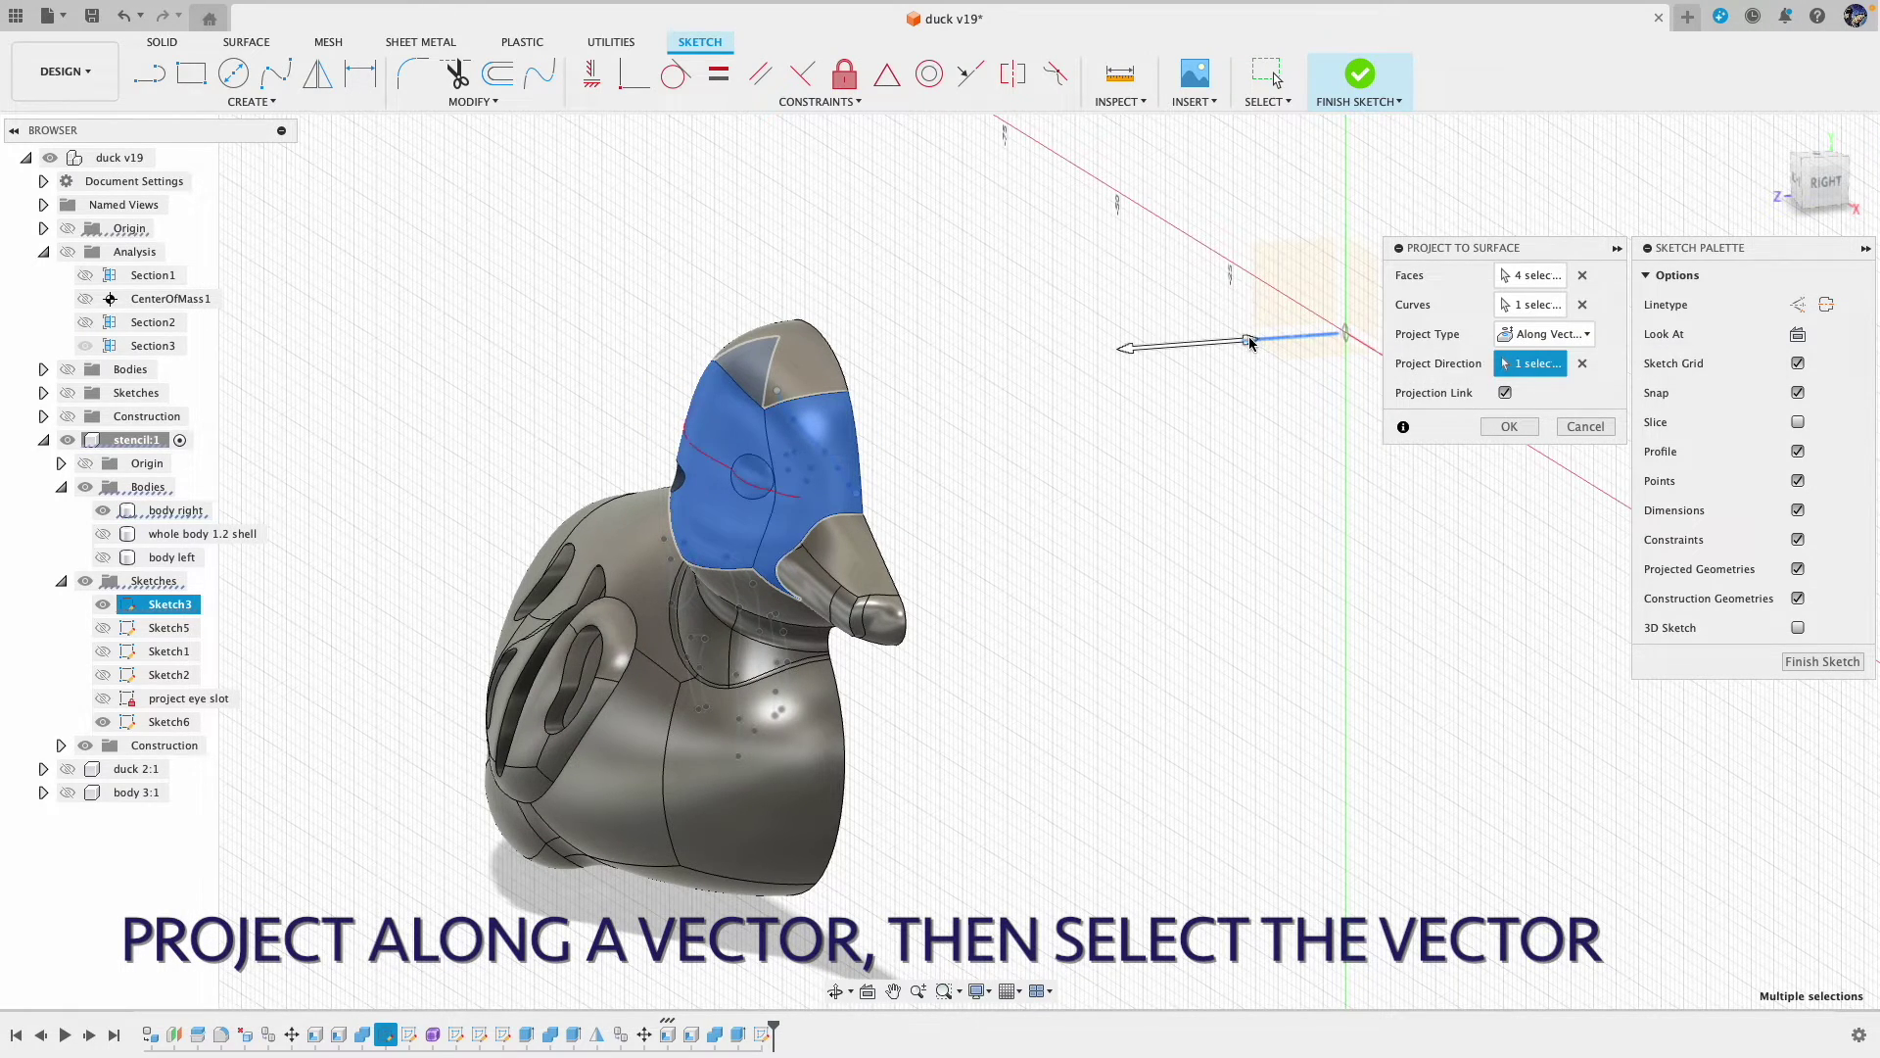
{"action": "left_click", "coordinate": [1509, 426]}
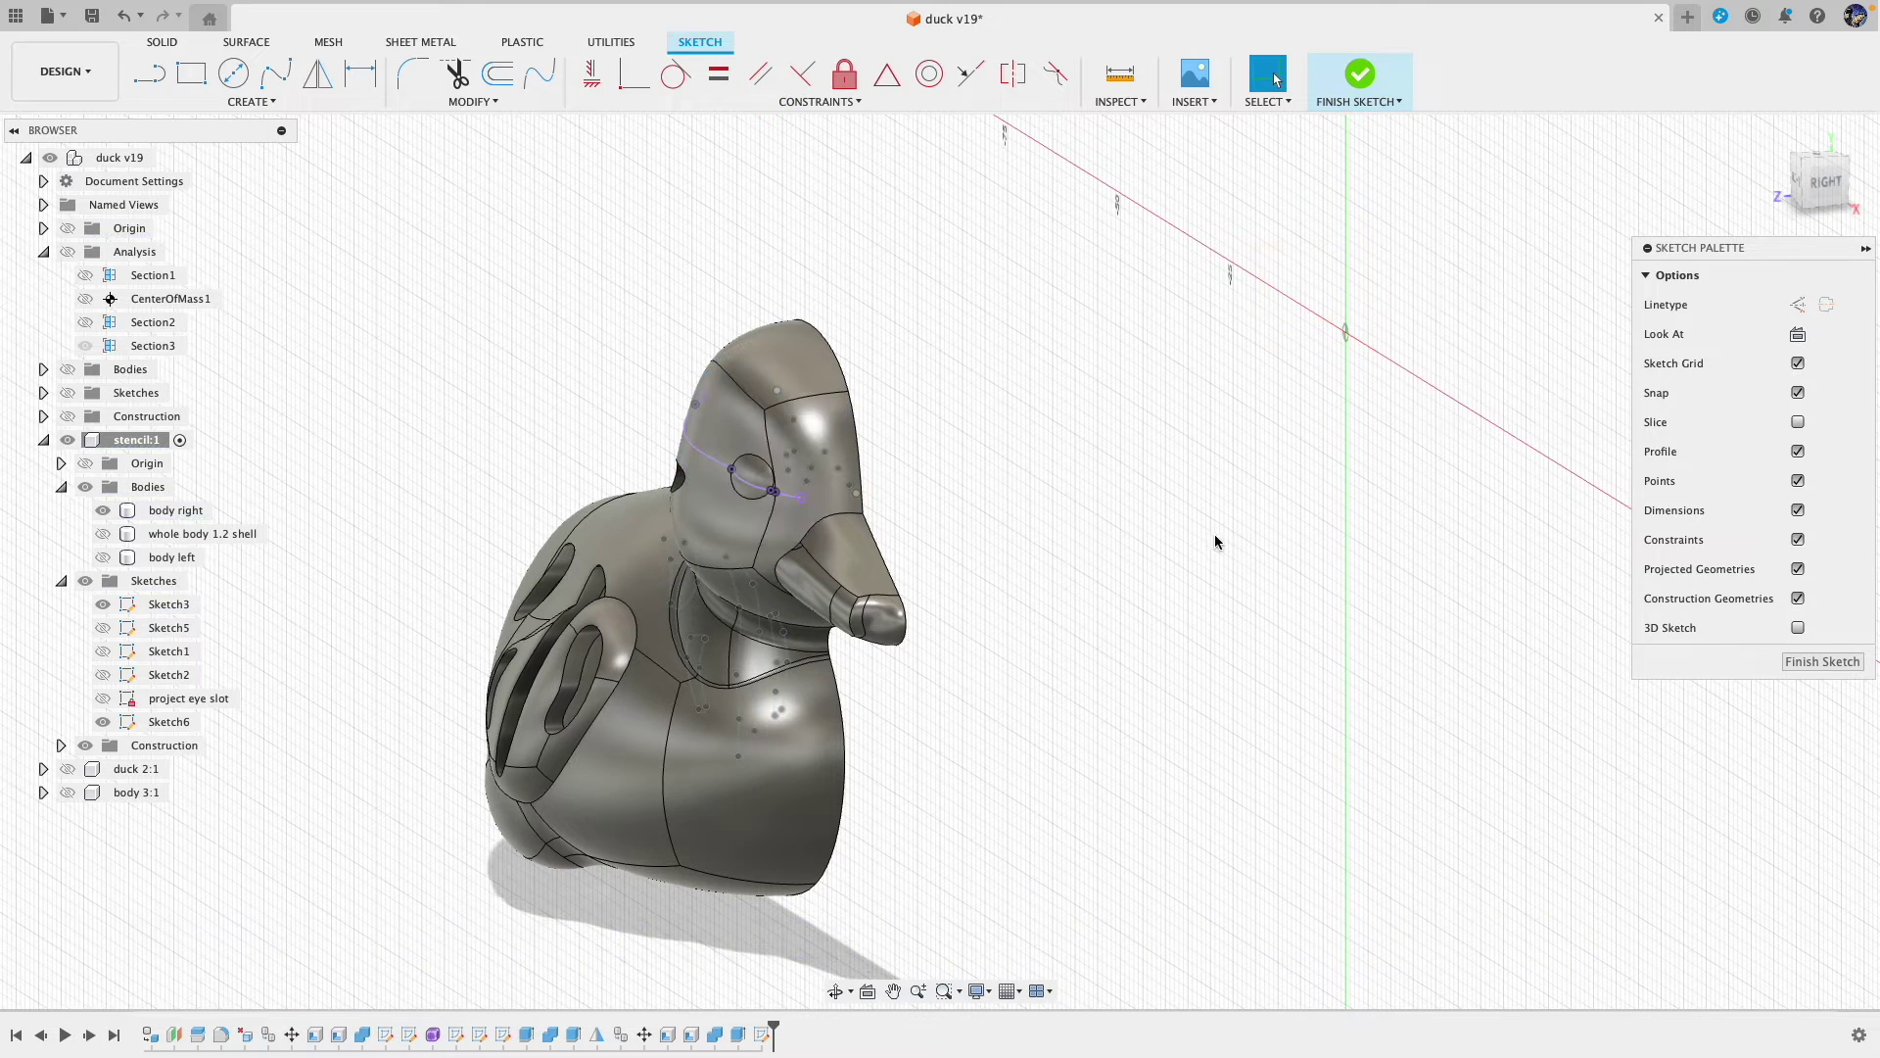
Step: Hide body right and the sketch profiles, then start a freeform pipe along the projected head curve
{"action": "left_click", "coordinate": [1353, 93]}
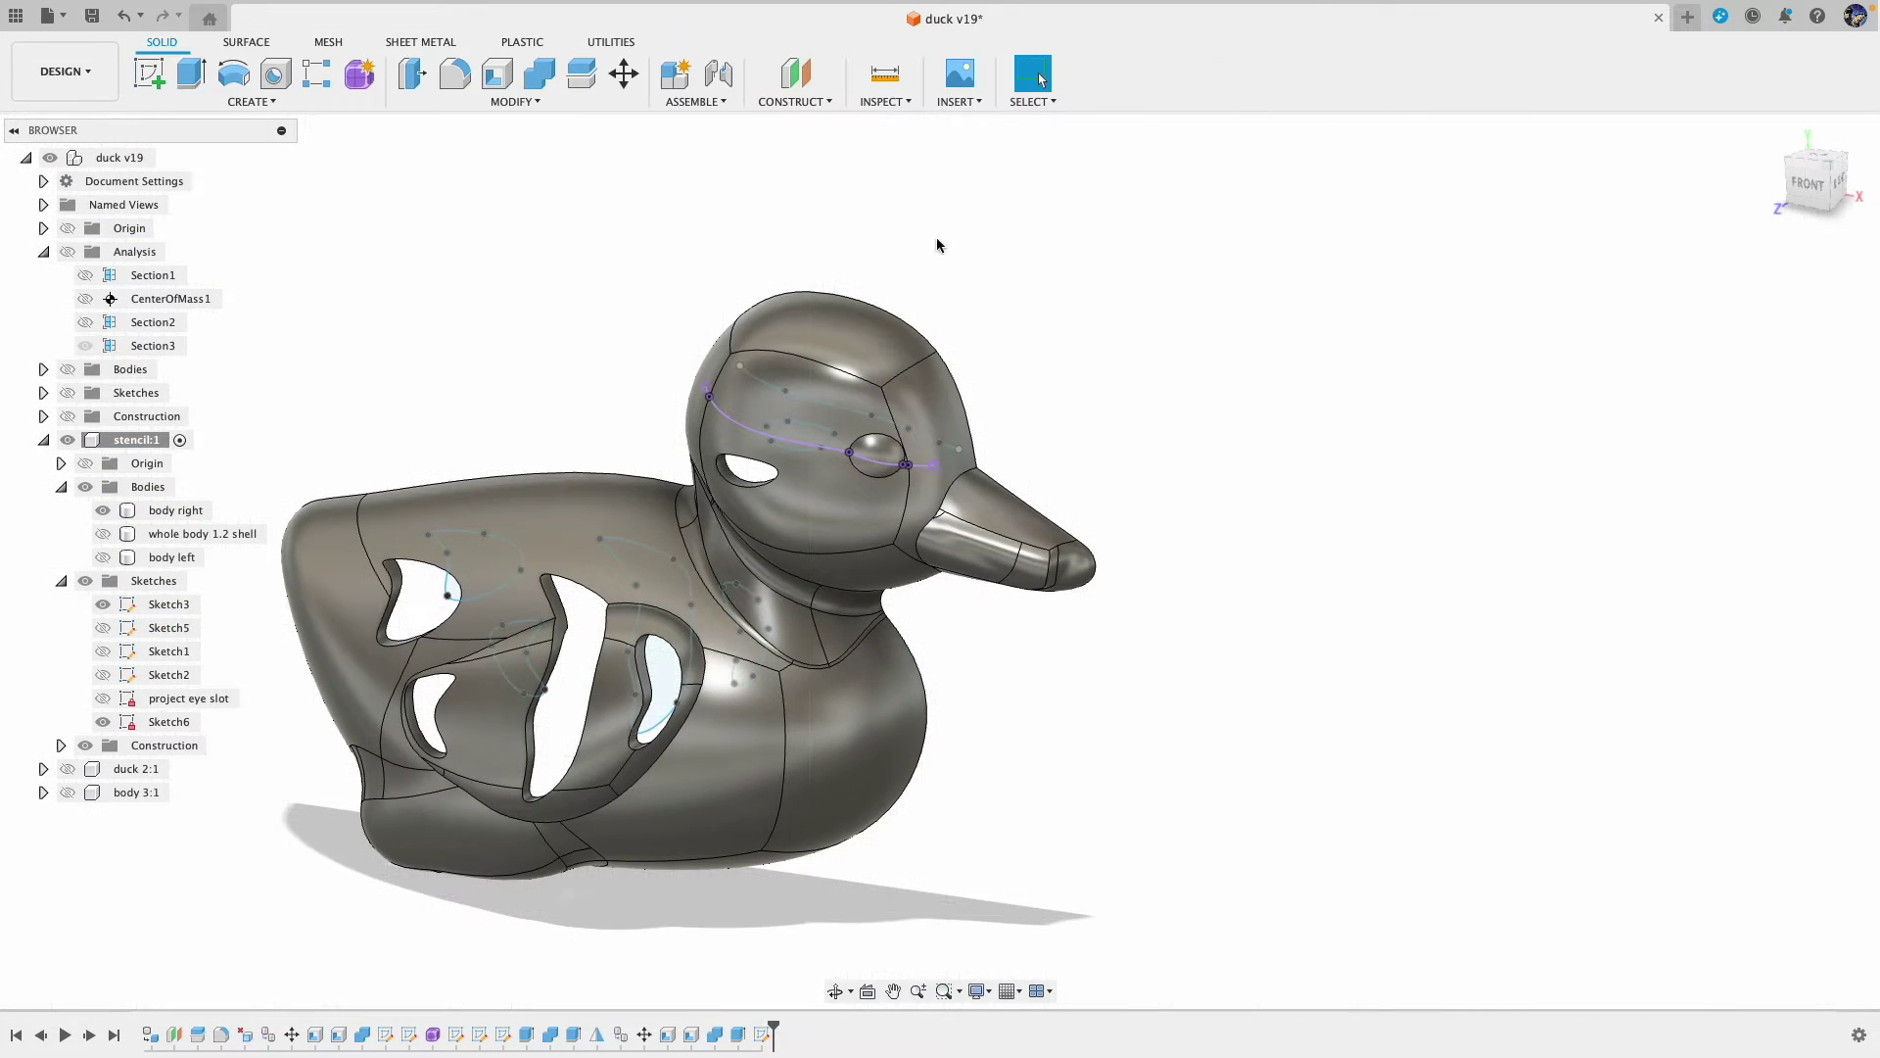
{"action": "left_click", "coordinate": [102, 511]}
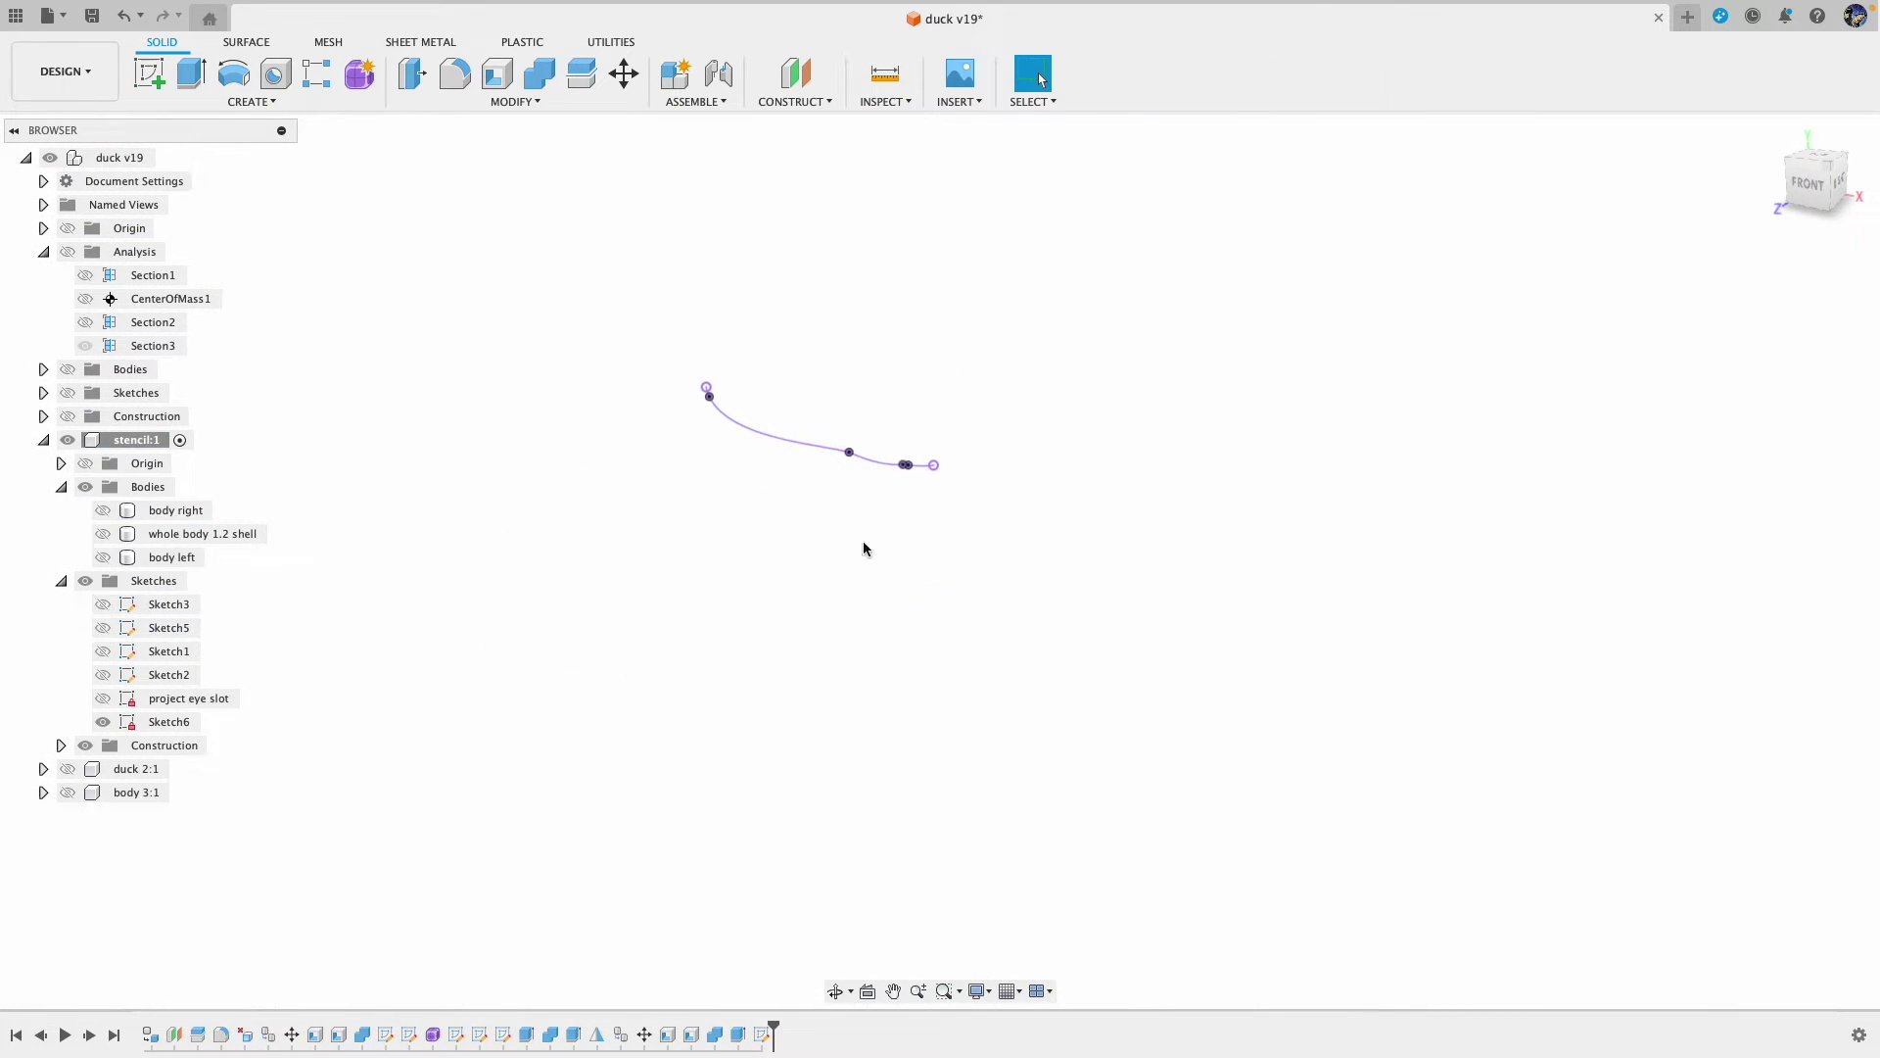
{"action": "left_click", "coordinate": [252, 101]}
{"action": "left_click", "coordinate": [196, 169]}
{"action": "left_click", "coordinate": [233, 101]}
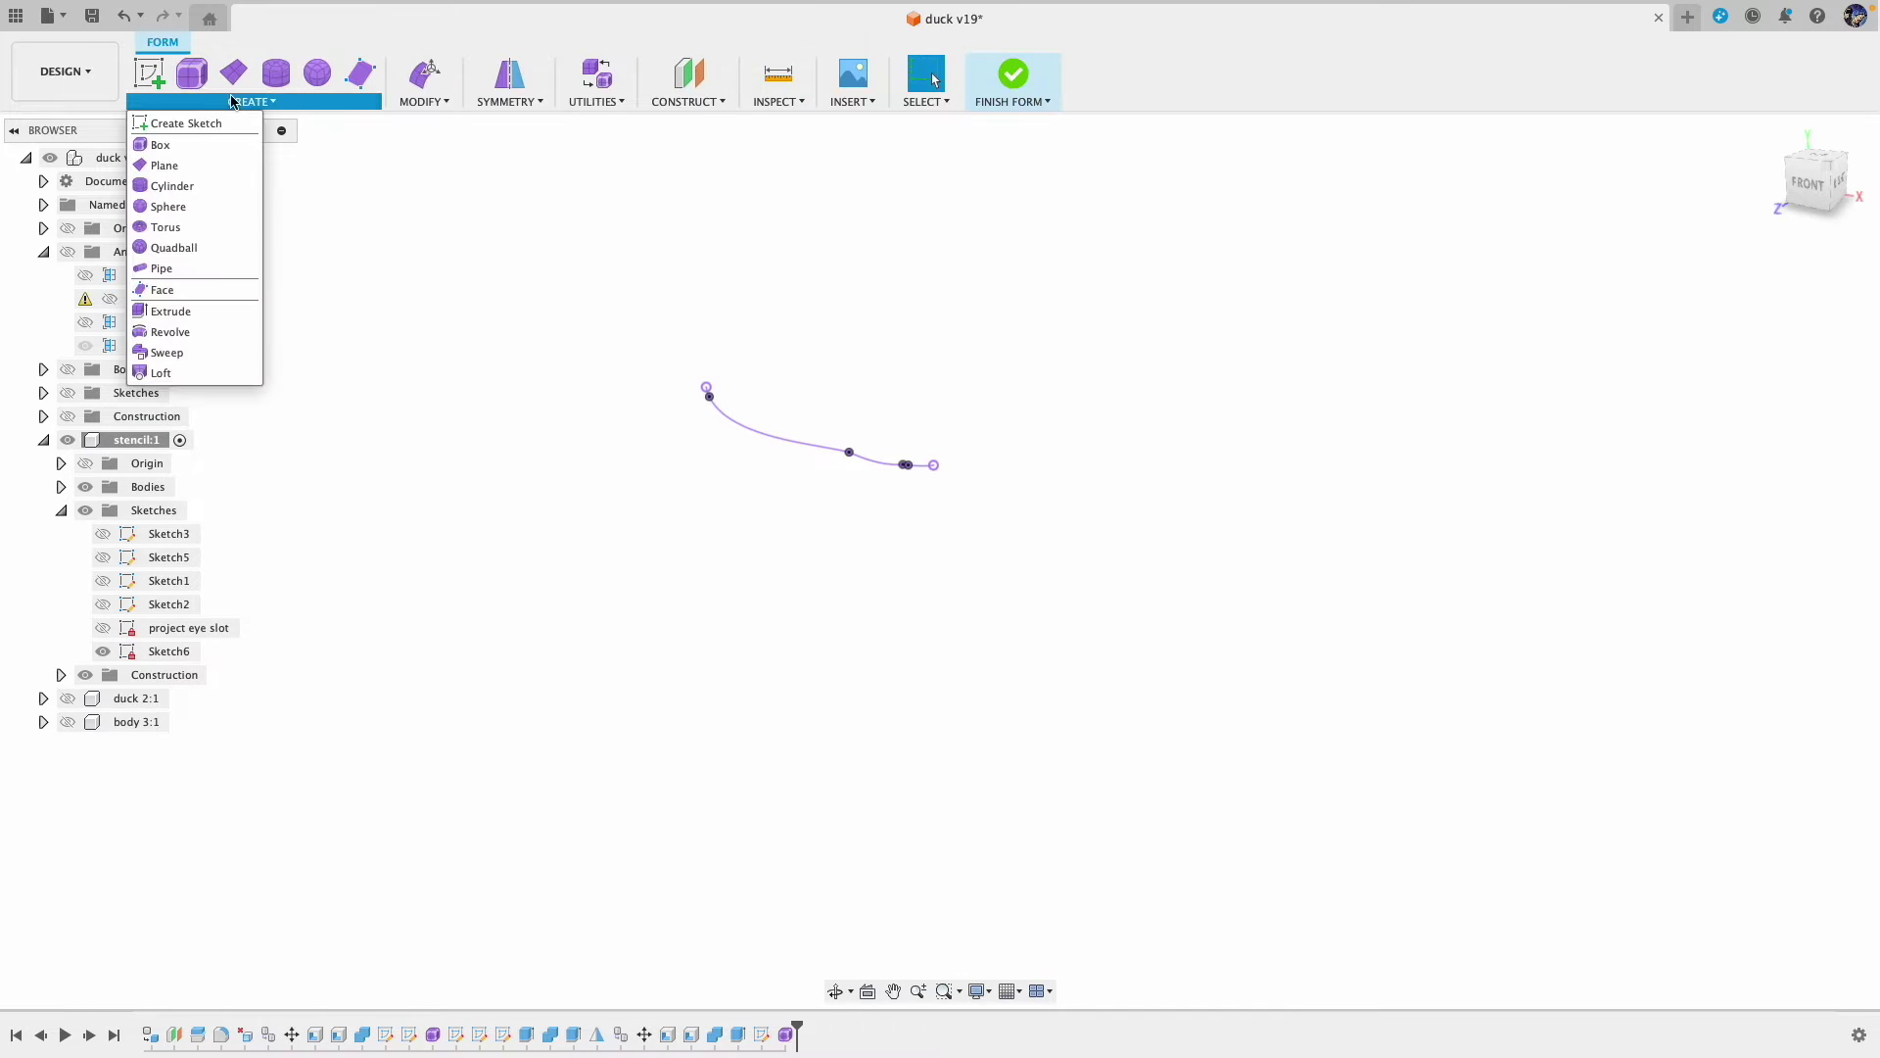
{"action": "left_click", "coordinate": [183, 269]}
{"action": "left_click", "coordinate": [773, 439]}
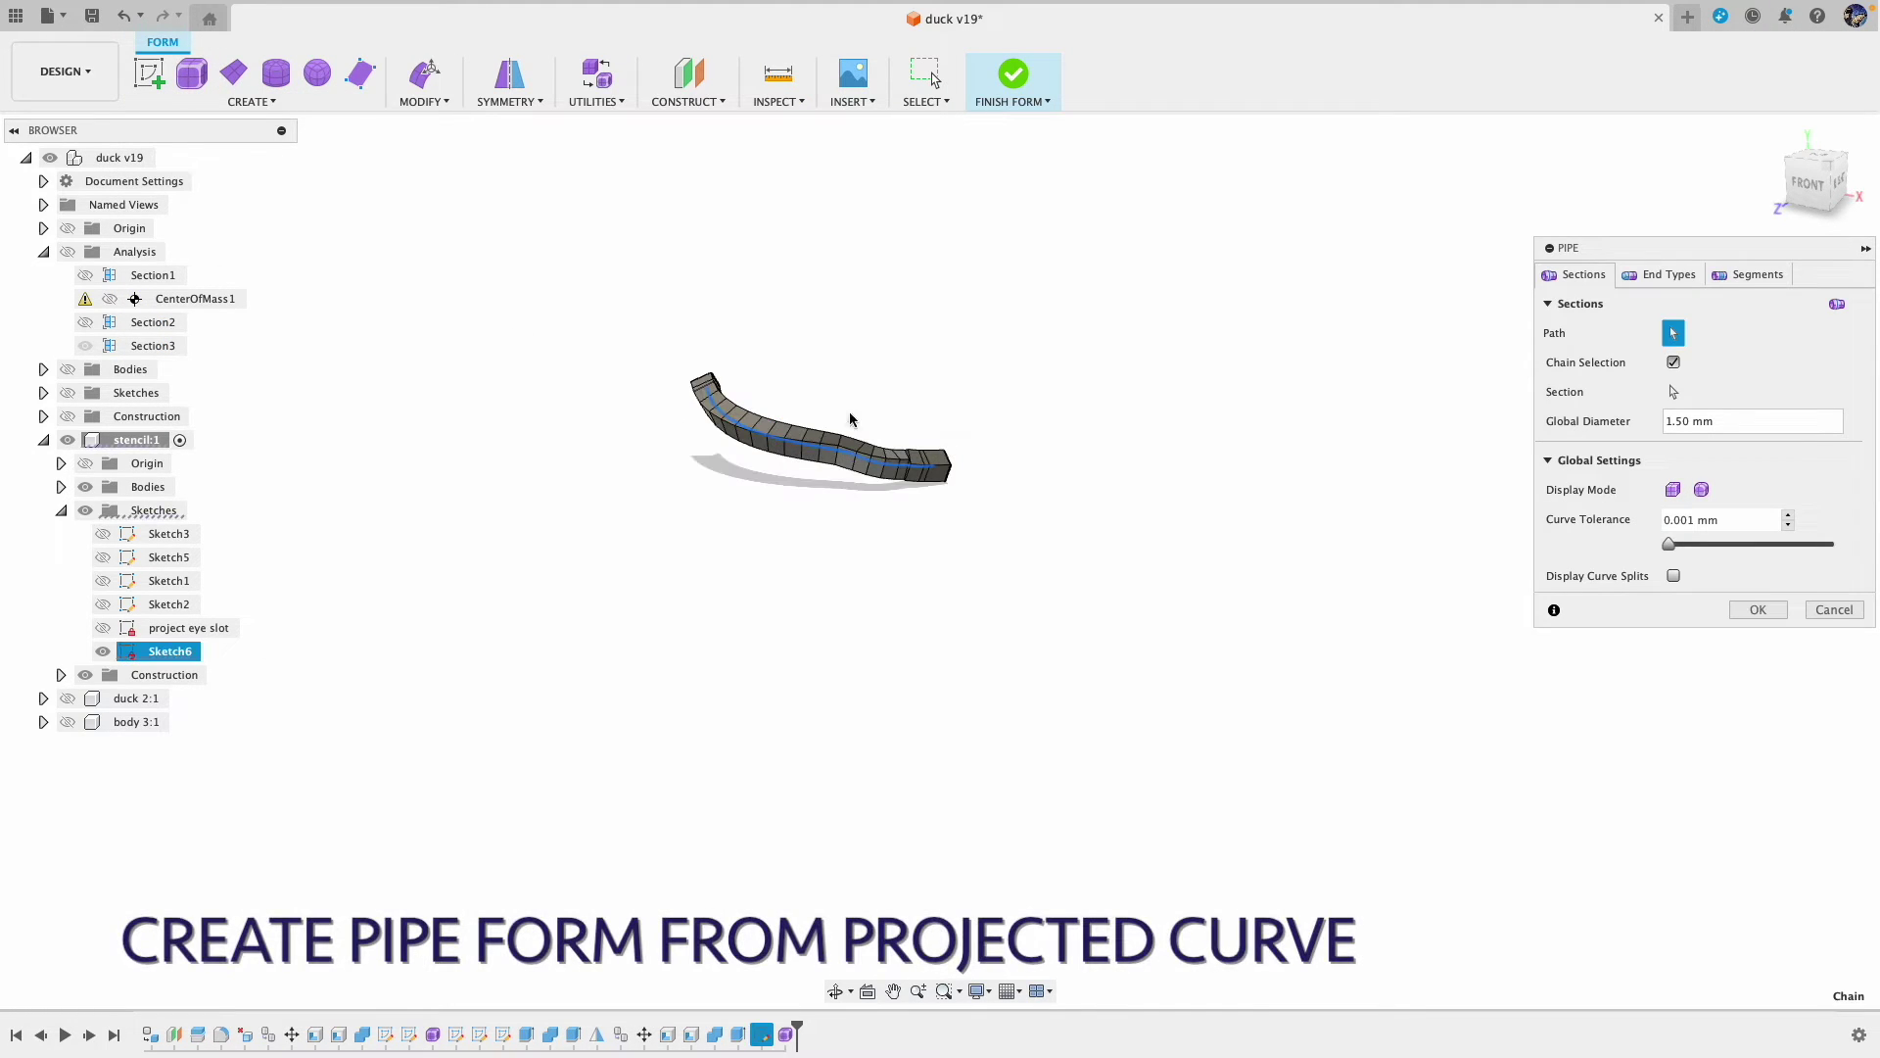
Step: Change the pipe's end type, swell one section to 3.00 mm, and confirm the pipe as Pipe2
{"action": "left_click", "coordinate": [1753, 277]}
{"action": "left_click", "coordinate": [1679, 278]}
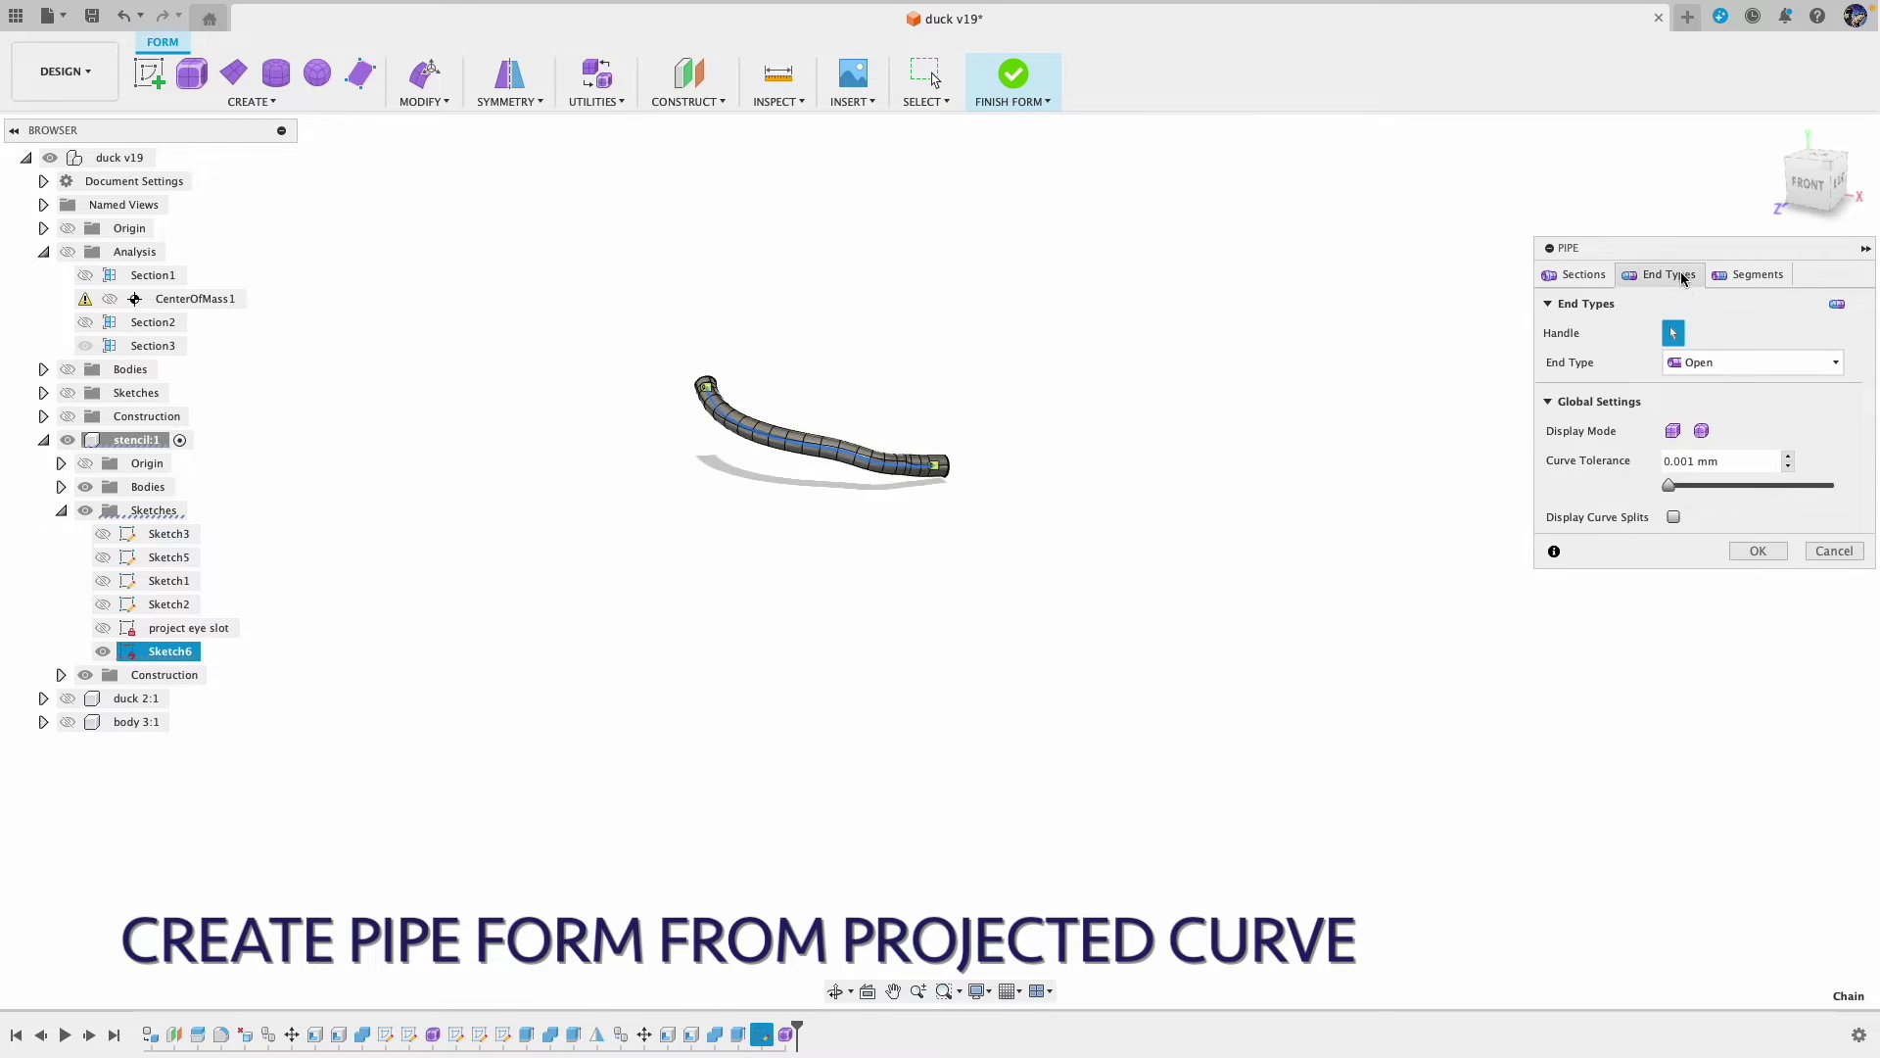
{"action": "left_click", "coordinate": [1716, 361]}
{"action": "left_click", "coordinate": [1694, 401]}
{"action": "left_click", "coordinate": [1753, 277]}
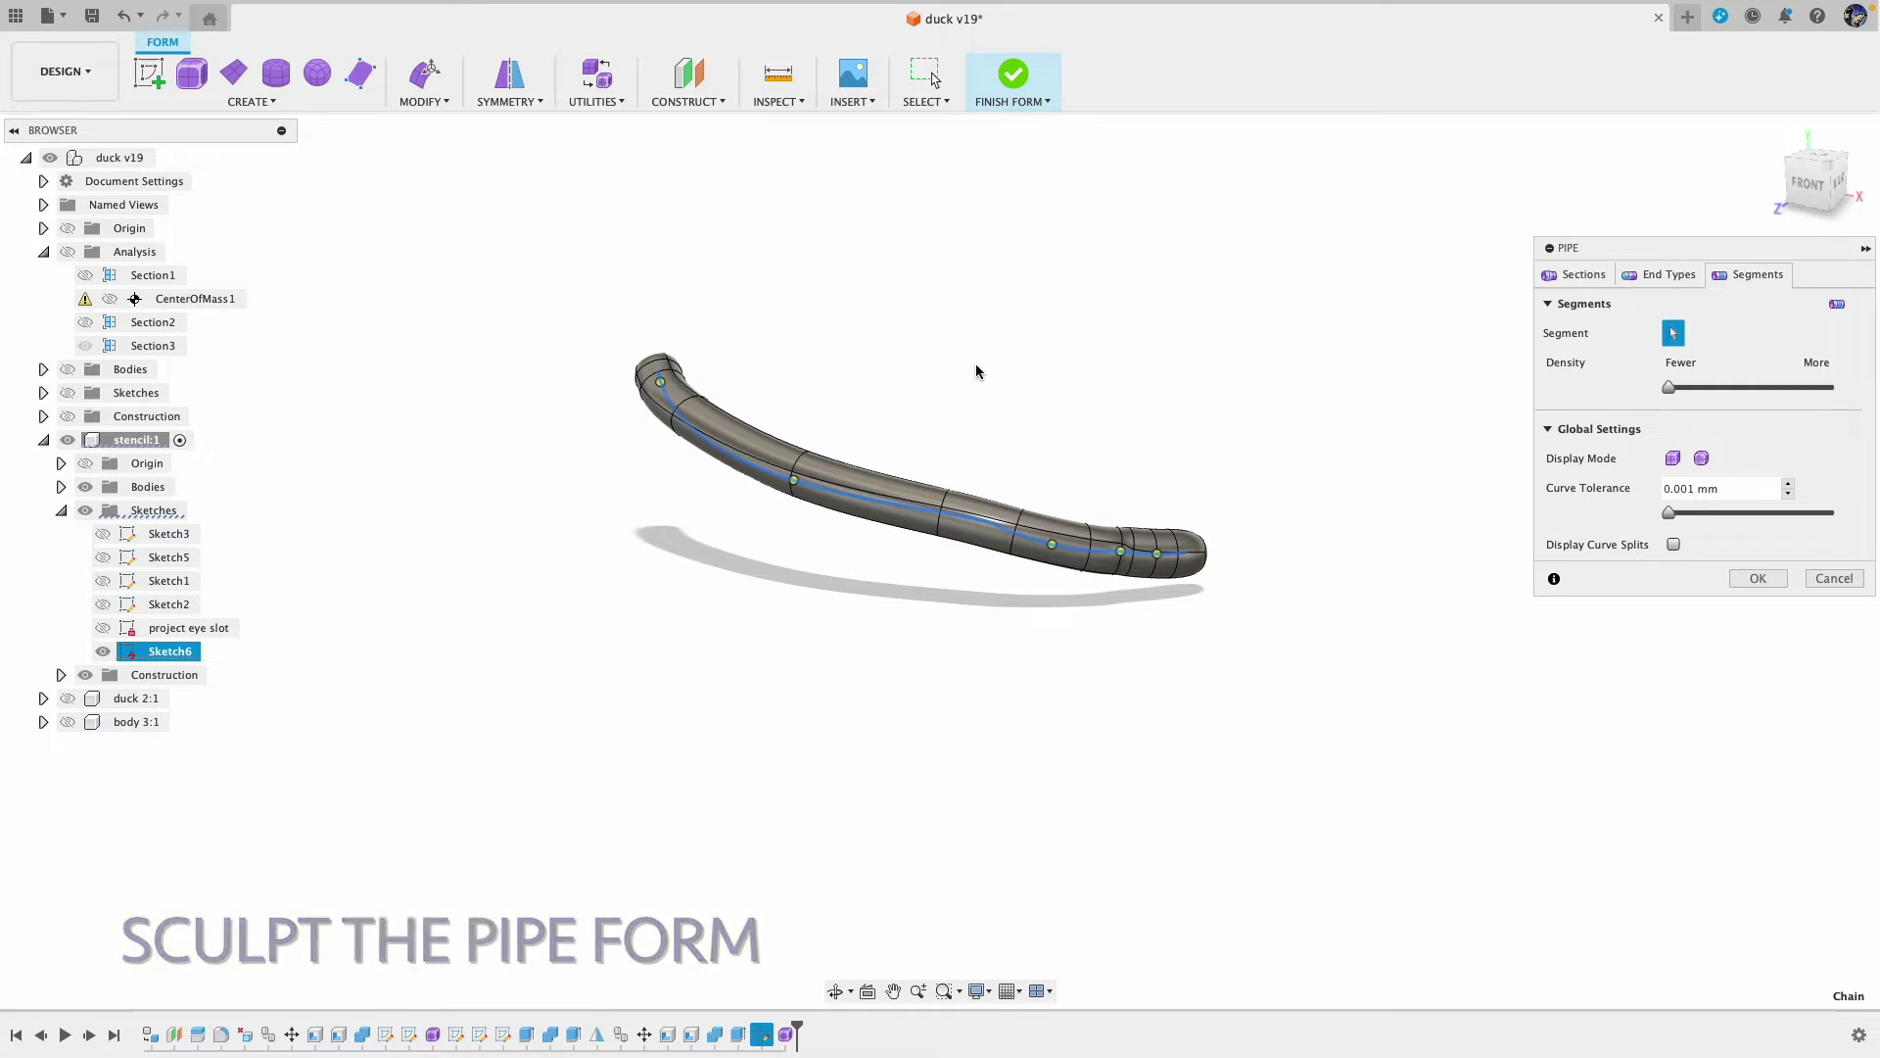
{"action": "left_click", "coordinate": [1158, 461]}
{"action": "left_click_drag", "start_coordinate": [1158, 461], "coordinate": [1142, 461]}
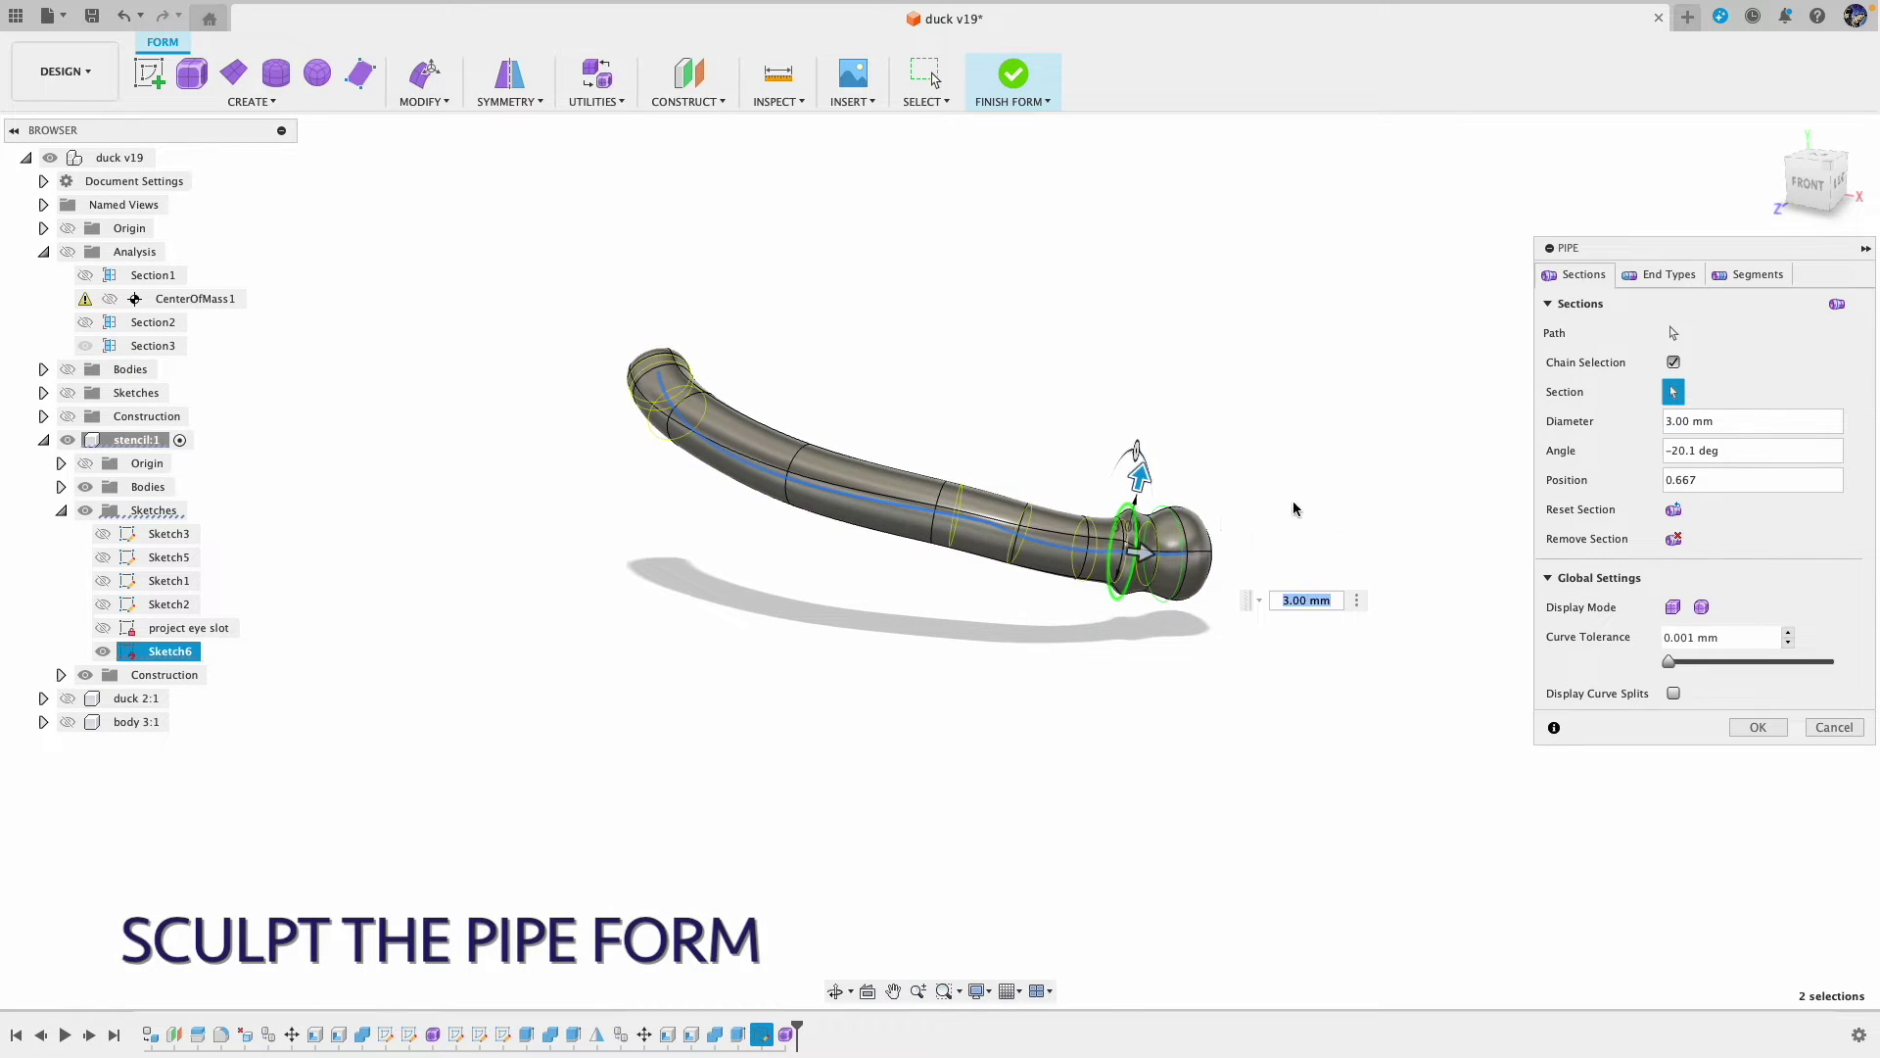
{"action": "left_click", "coordinate": [692, 370]}
{"action": "left_click", "coordinate": [1757, 726]}
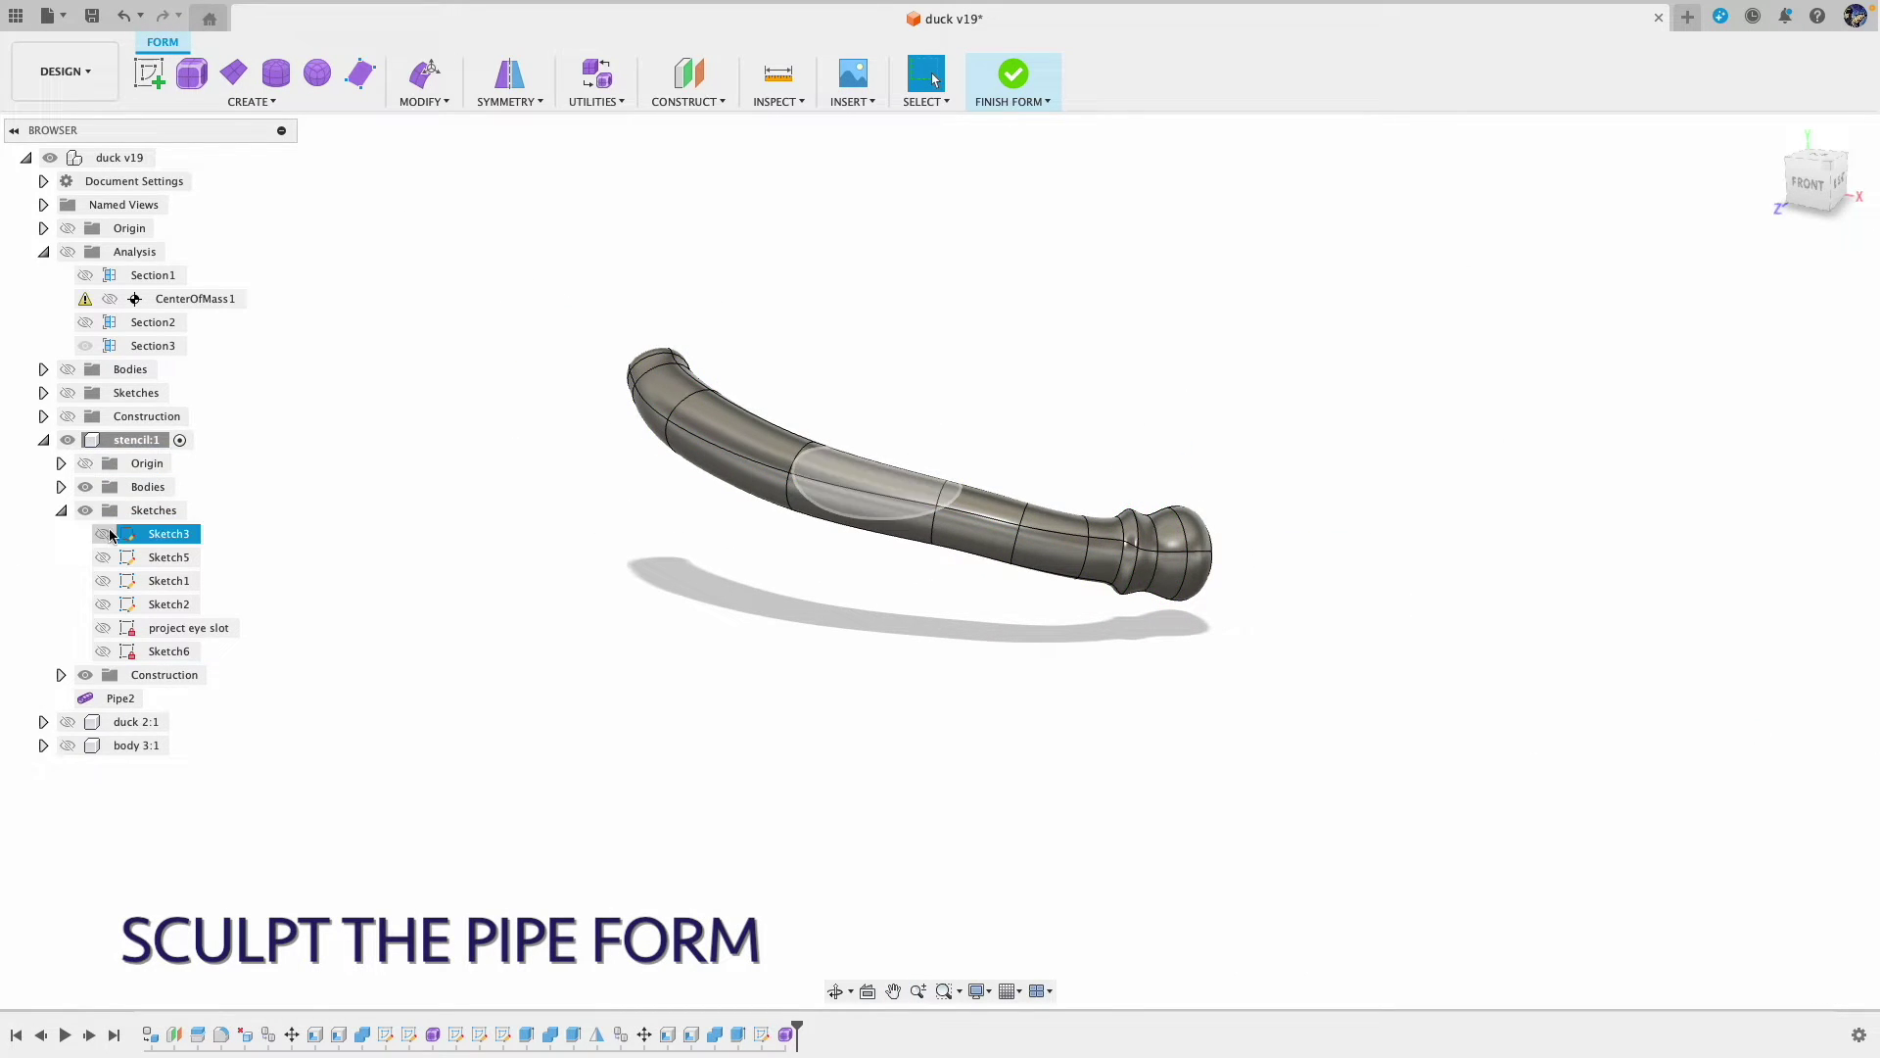
Step: Select the pipe's face loops, scale them 2.00 mm wider, and finish the form
{"action": "middle_click_drag", "start_coordinate": [911, 646], "coordinate": [839, 613], "text": "shift"}
{"action": "left_click", "coordinate": [424, 73]}
{"action": "double_click", "coordinate": [797, 470]}
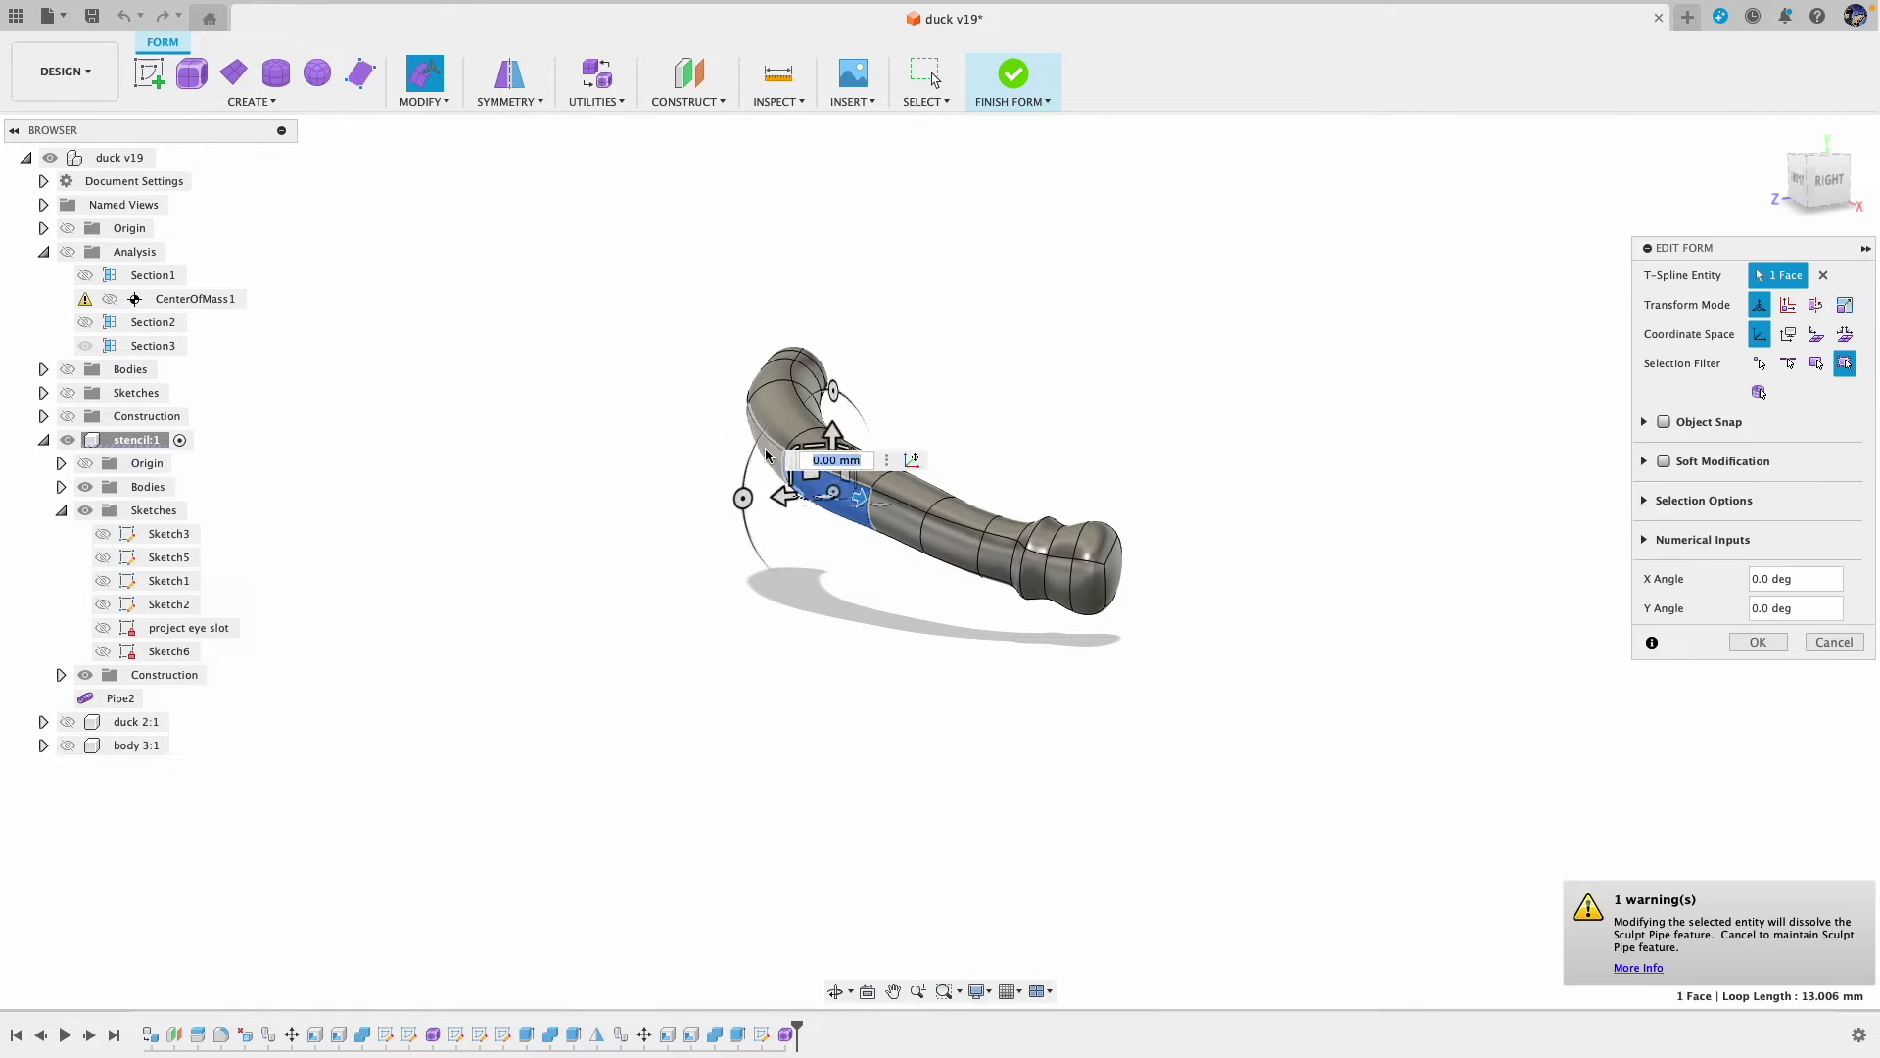
{"action": "left_click", "coordinate": [1018, 573]}
{"action": "double_click", "coordinate": [969, 548], "text": "shift"}
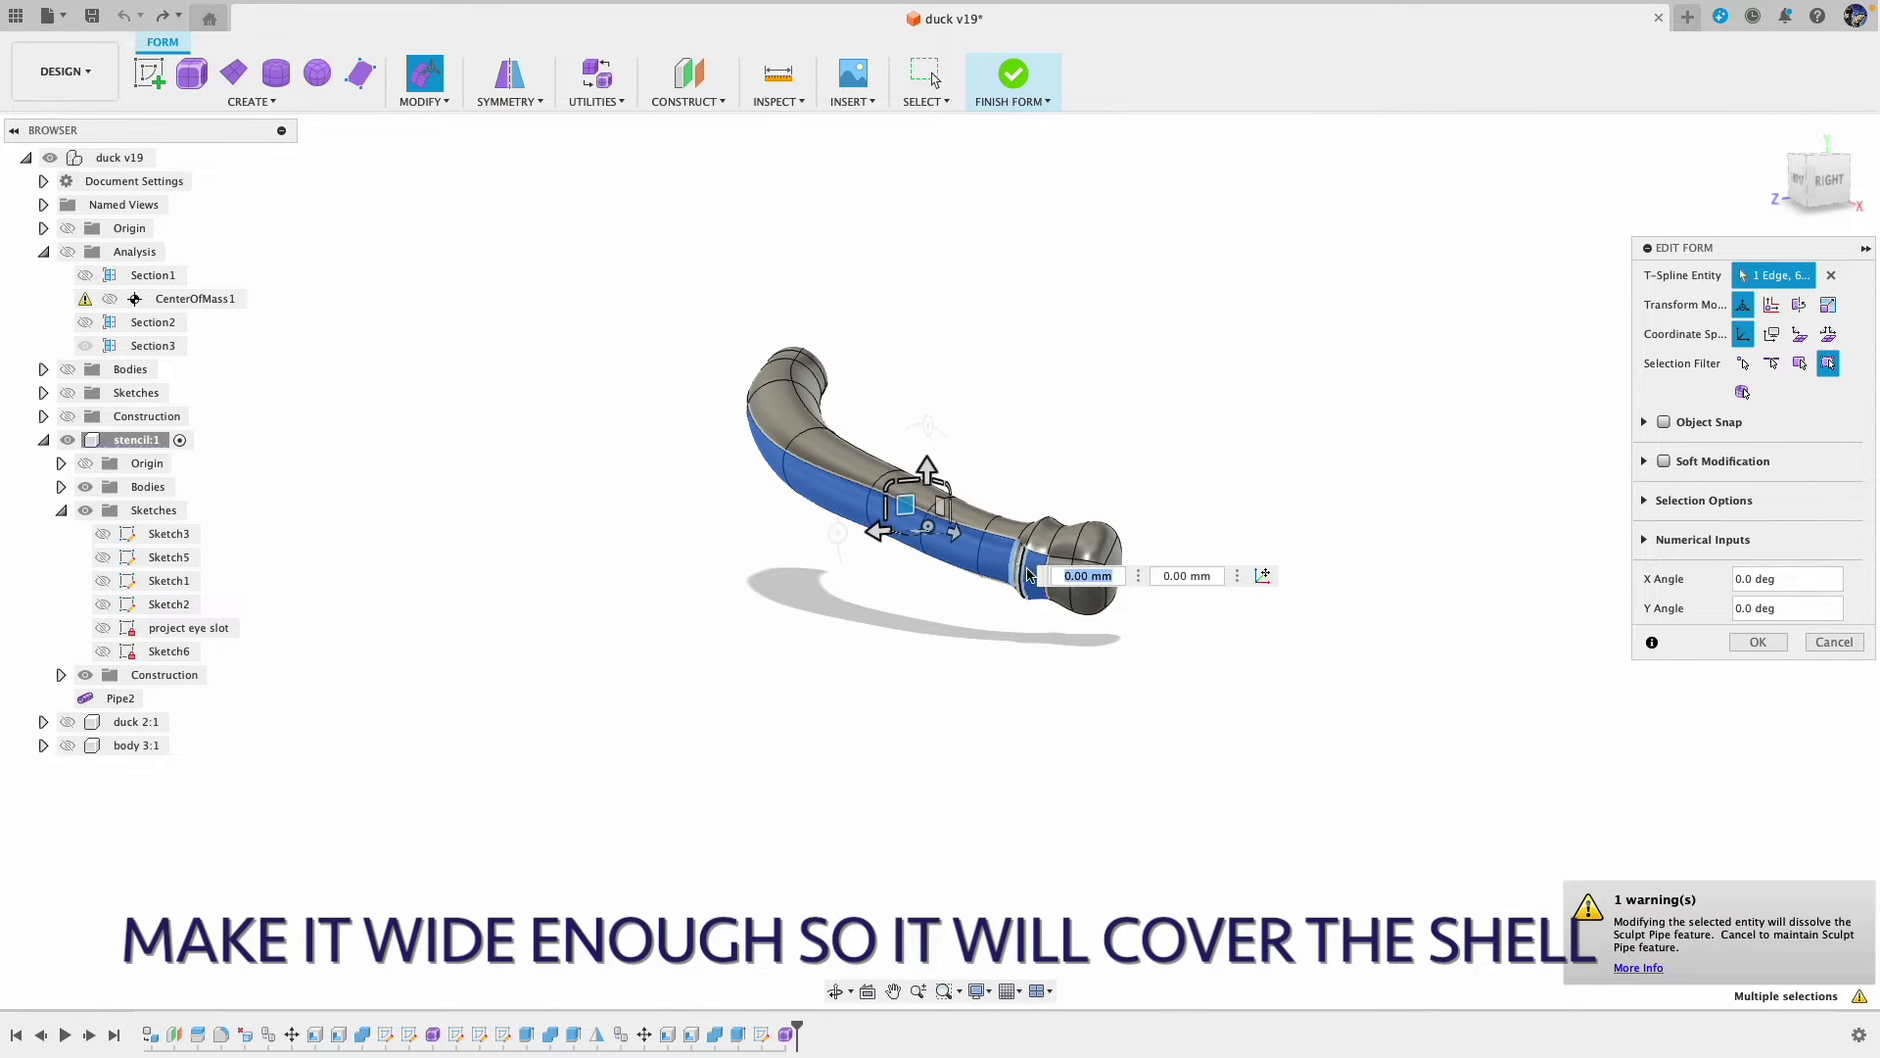
{"action": "scroll", "coordinate": [1013, 570], "scroll_direction": "up", "scroll_amount": 2}
{"action": "middle_click_drag", "start_coordinate": [1013, 570], "coordinate": [945, 496], "text": "shift"}
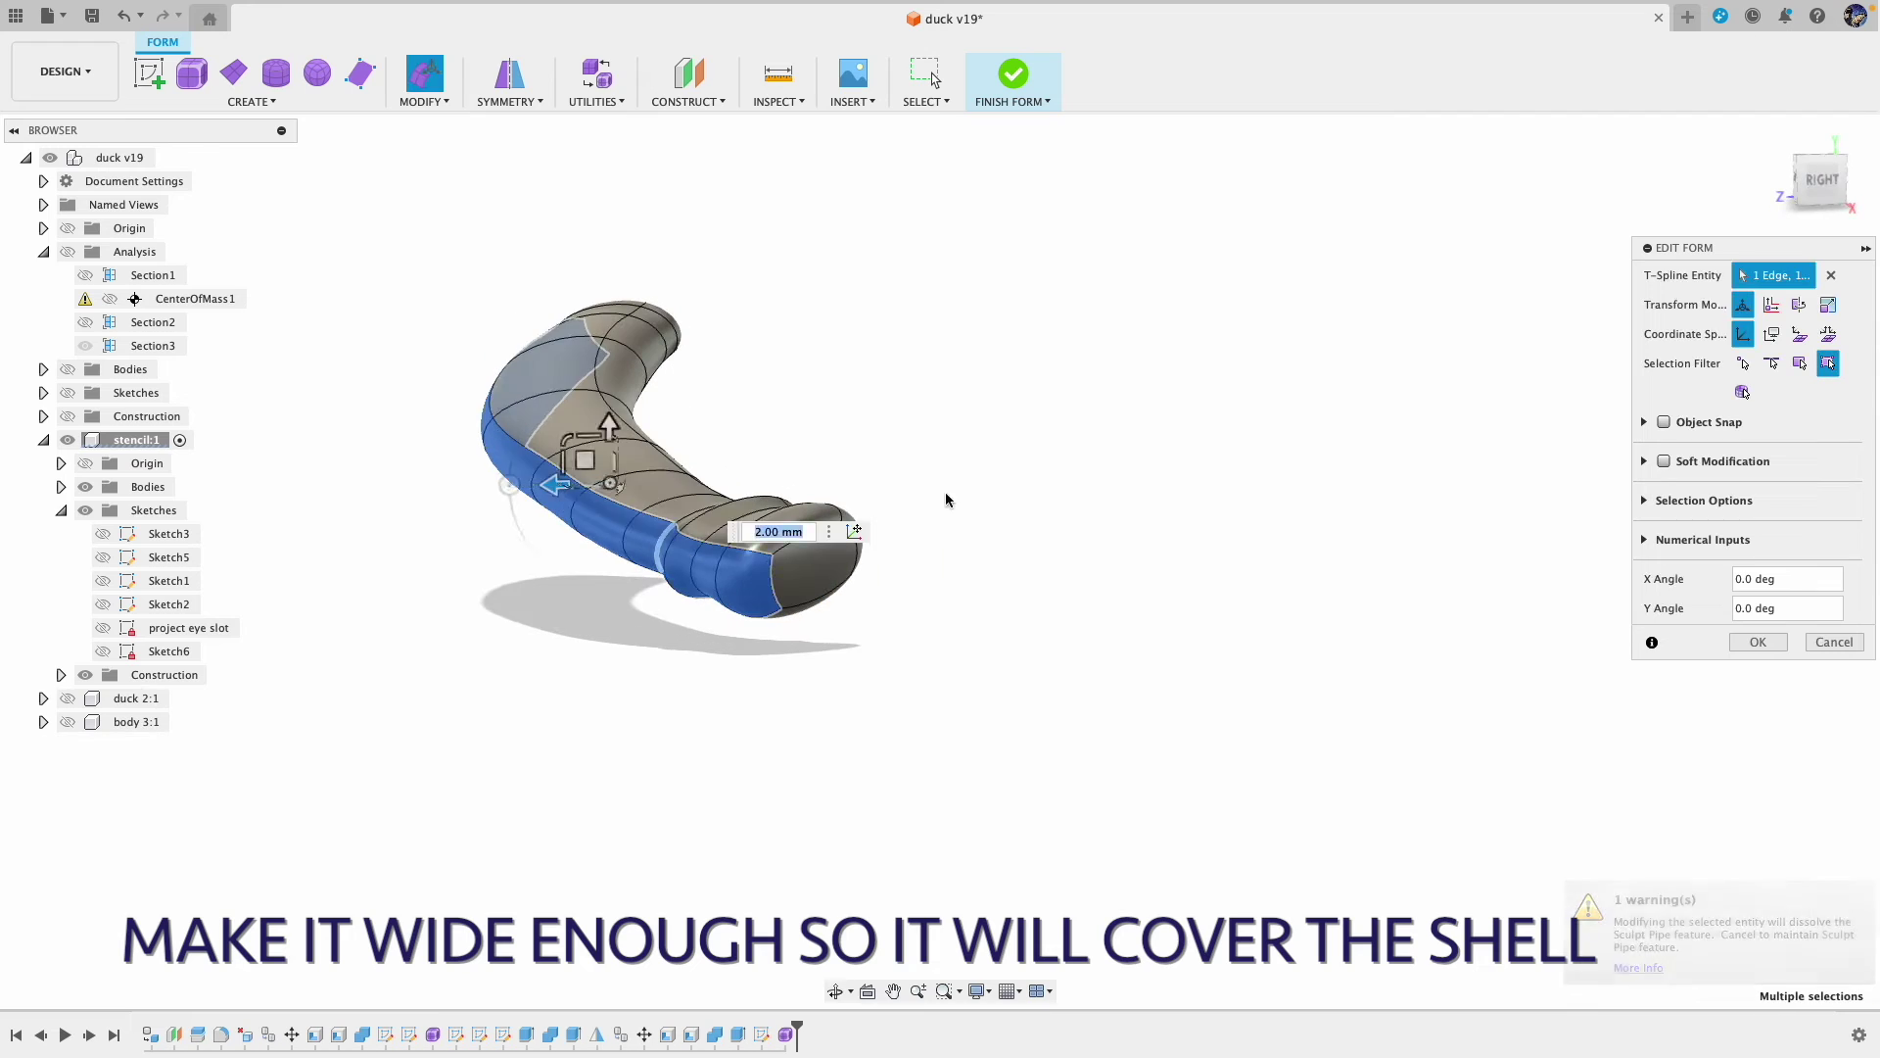
{"action": "left_click", "coordinate": [1019, 294]}
{"action": "left_click", "coordinate": [1013, 88]}
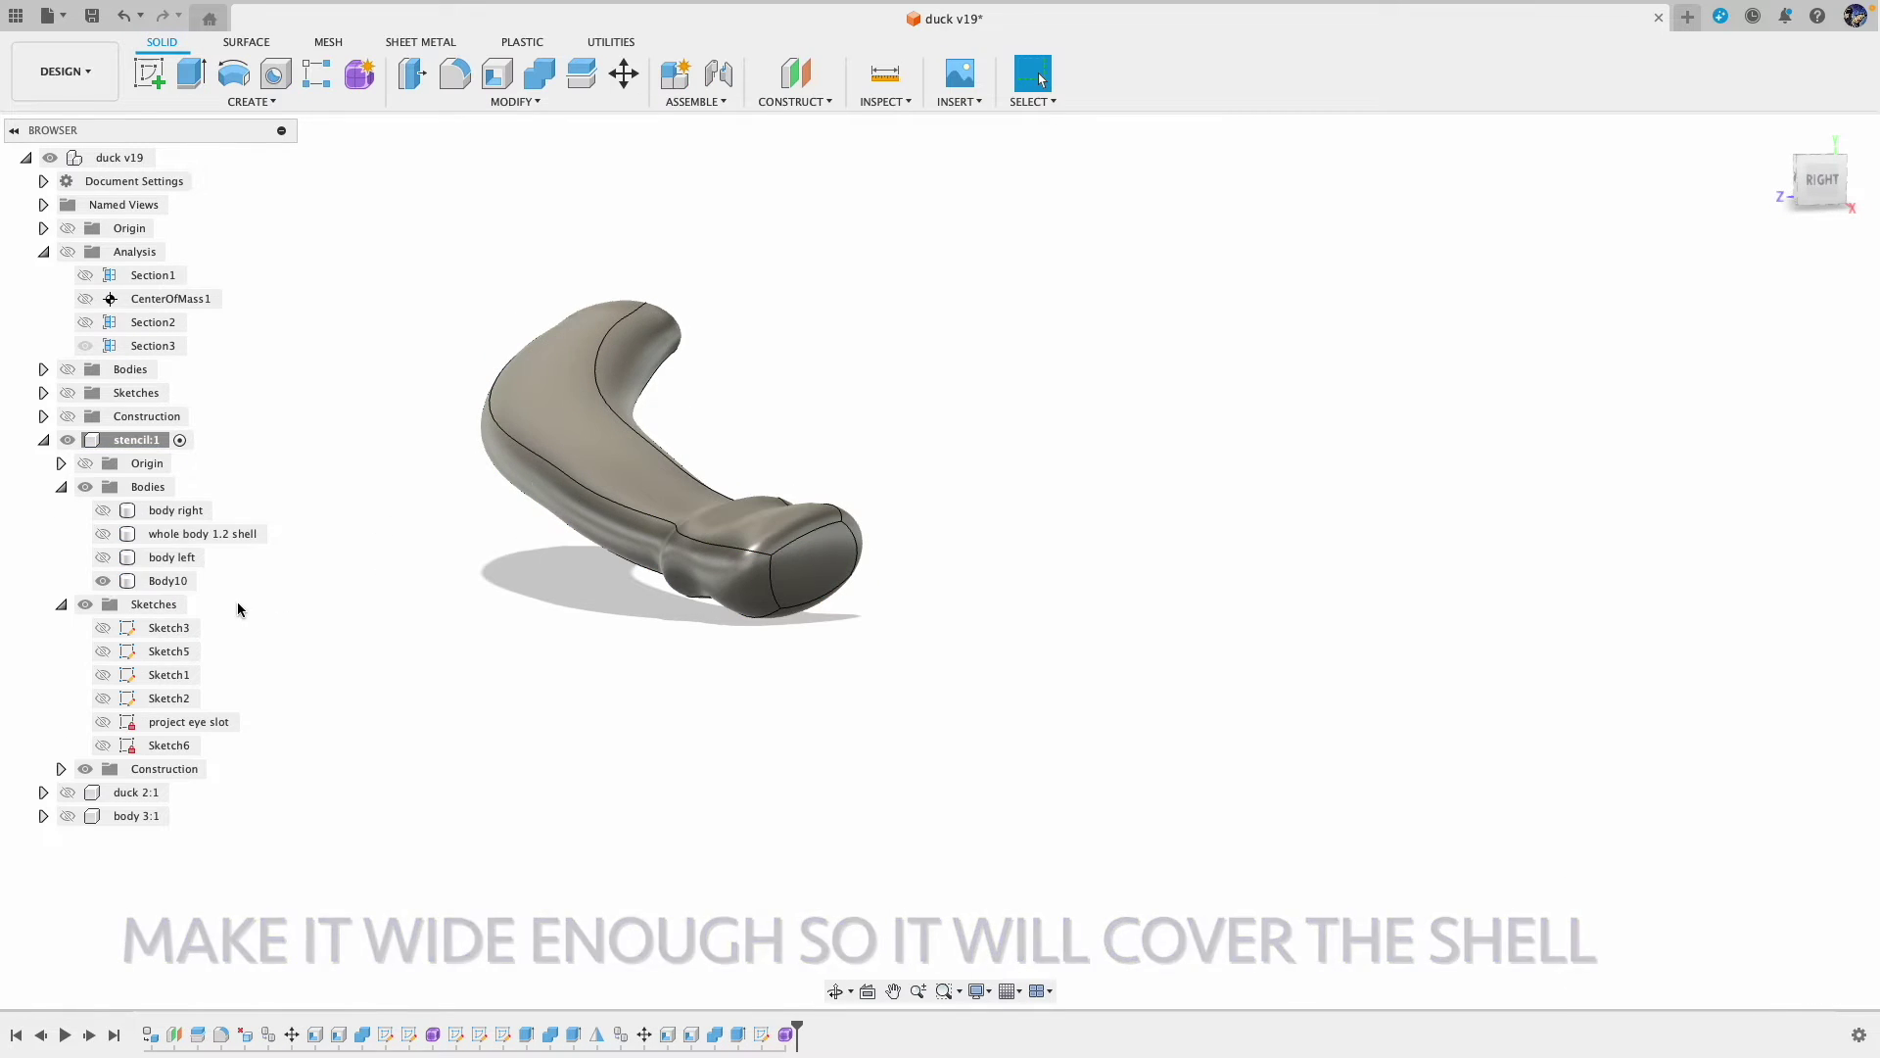
Step: Show body right to compare against the widened pipe, then reopen the pipe form for editing
{"action": "left_click", "coordinate": [103, 510]}
{"action": "middle_click_drag", "start_coordinate": [1250, 516], "coordinate": [1120, 500], "text": "shift"}
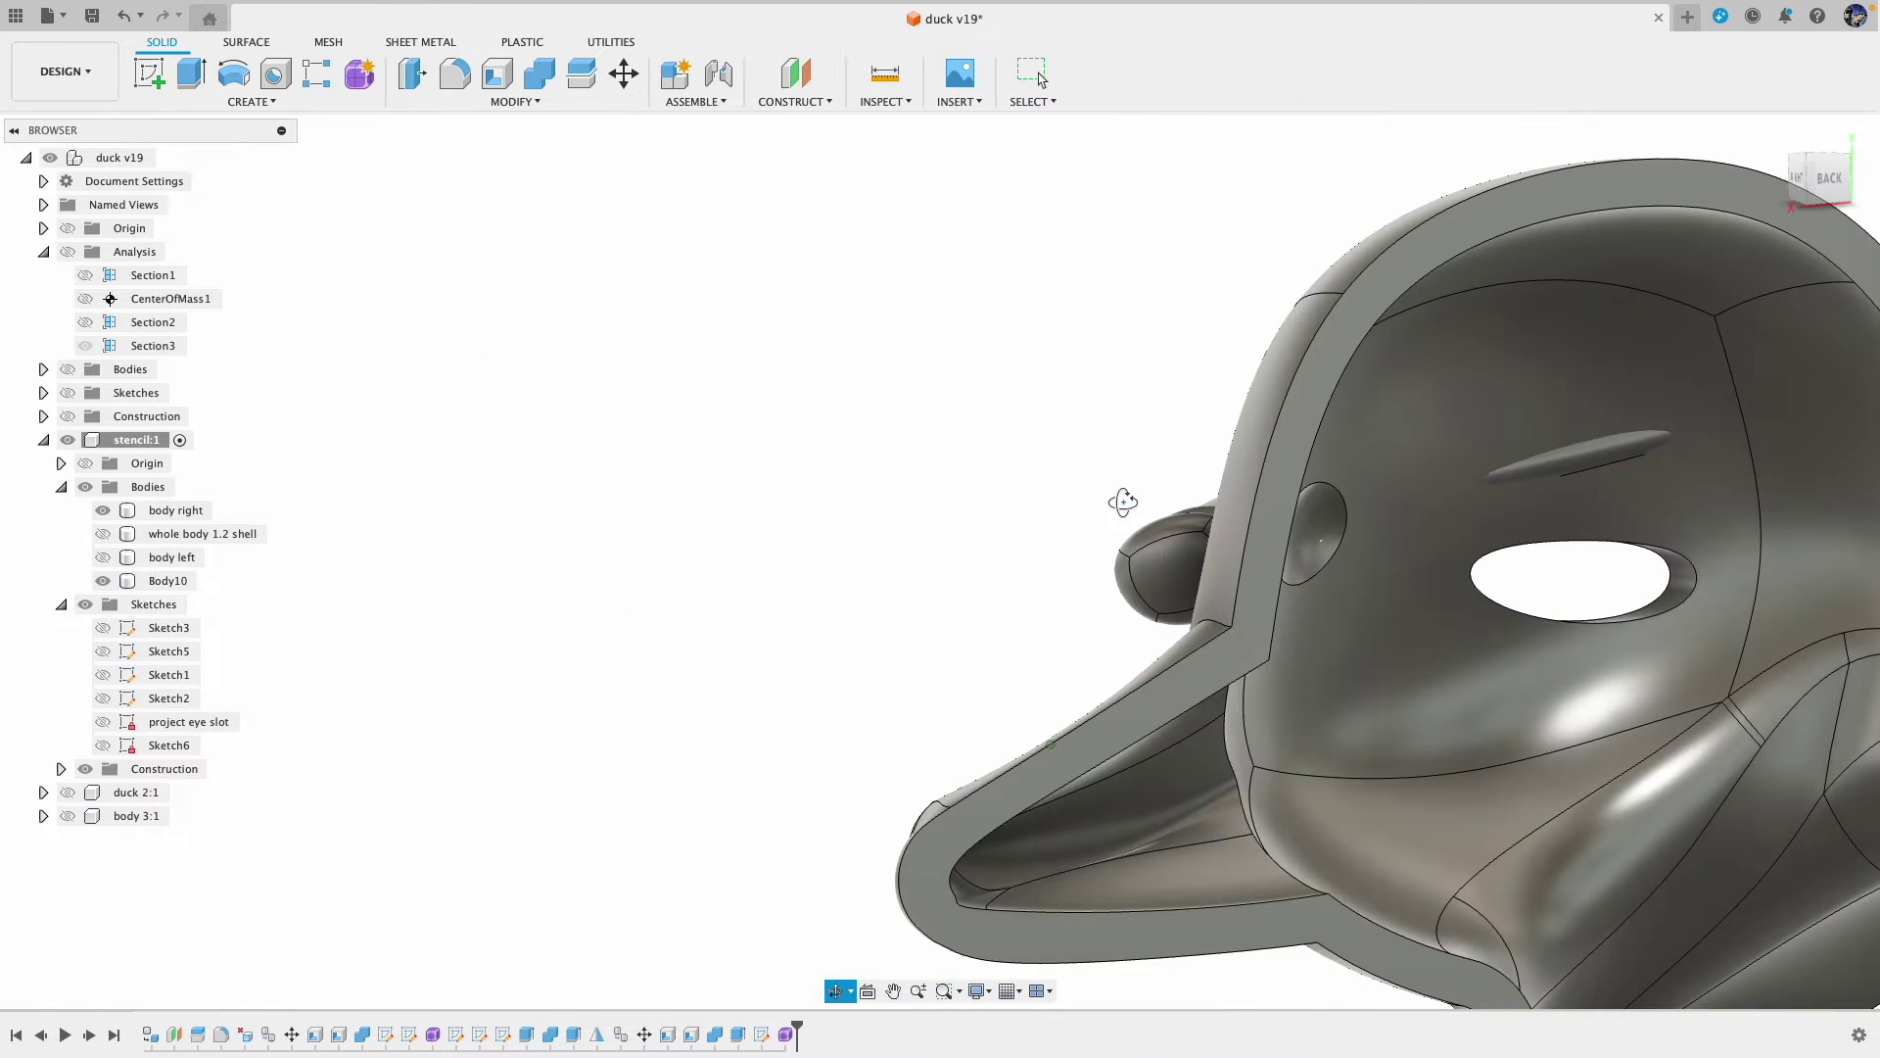
{"action": "left_click", "coordinate": [1487, 496]}
{"action": "key", "text": "super+z"}
{"action": "key", "text": "super+z"}
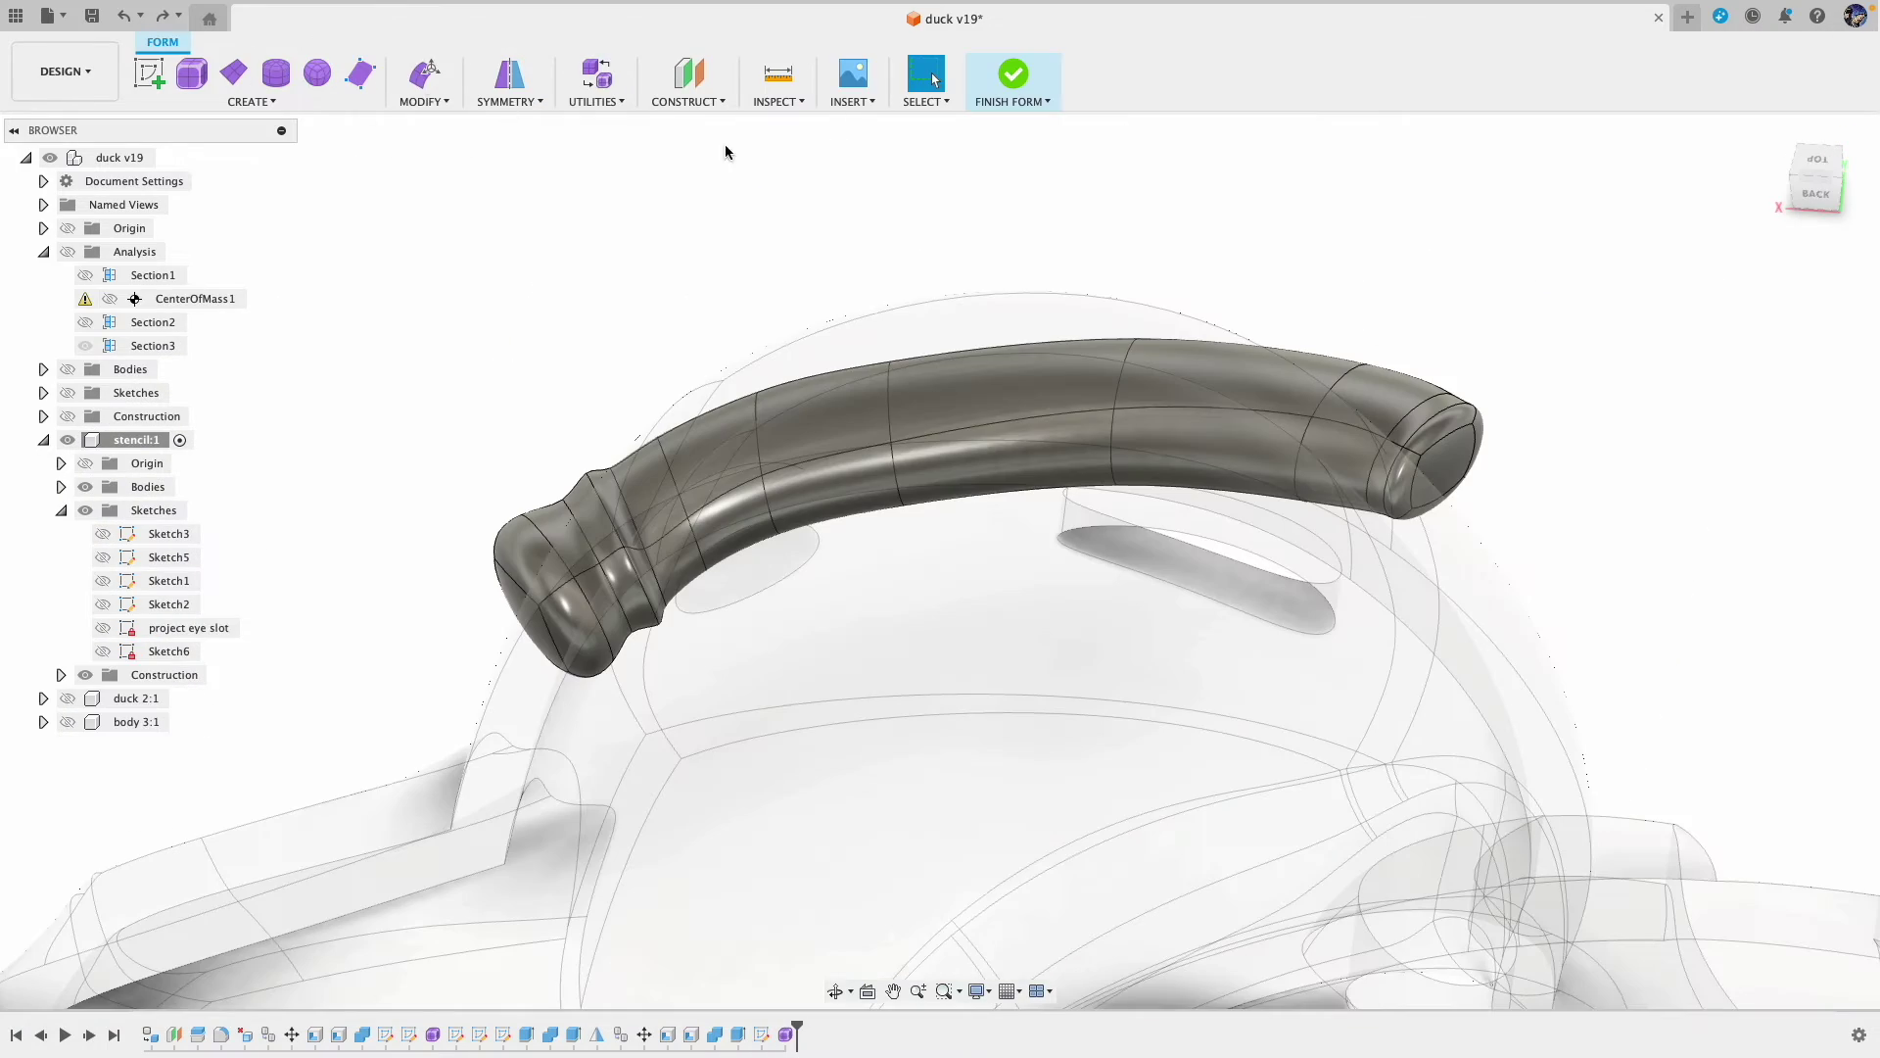
{"action": "double_click", "coordinate": [1380, 487]}
{"action": "middle_click_drag", "start_coordinate": [1381, 487], "coordinate": [508, 487], "text": "shift"}
{"action": "key", "text": "super+shift+z"}
{"action": "key", "text": "super+shift+z"}
{"action": "key", "text": "super+shift+z"}
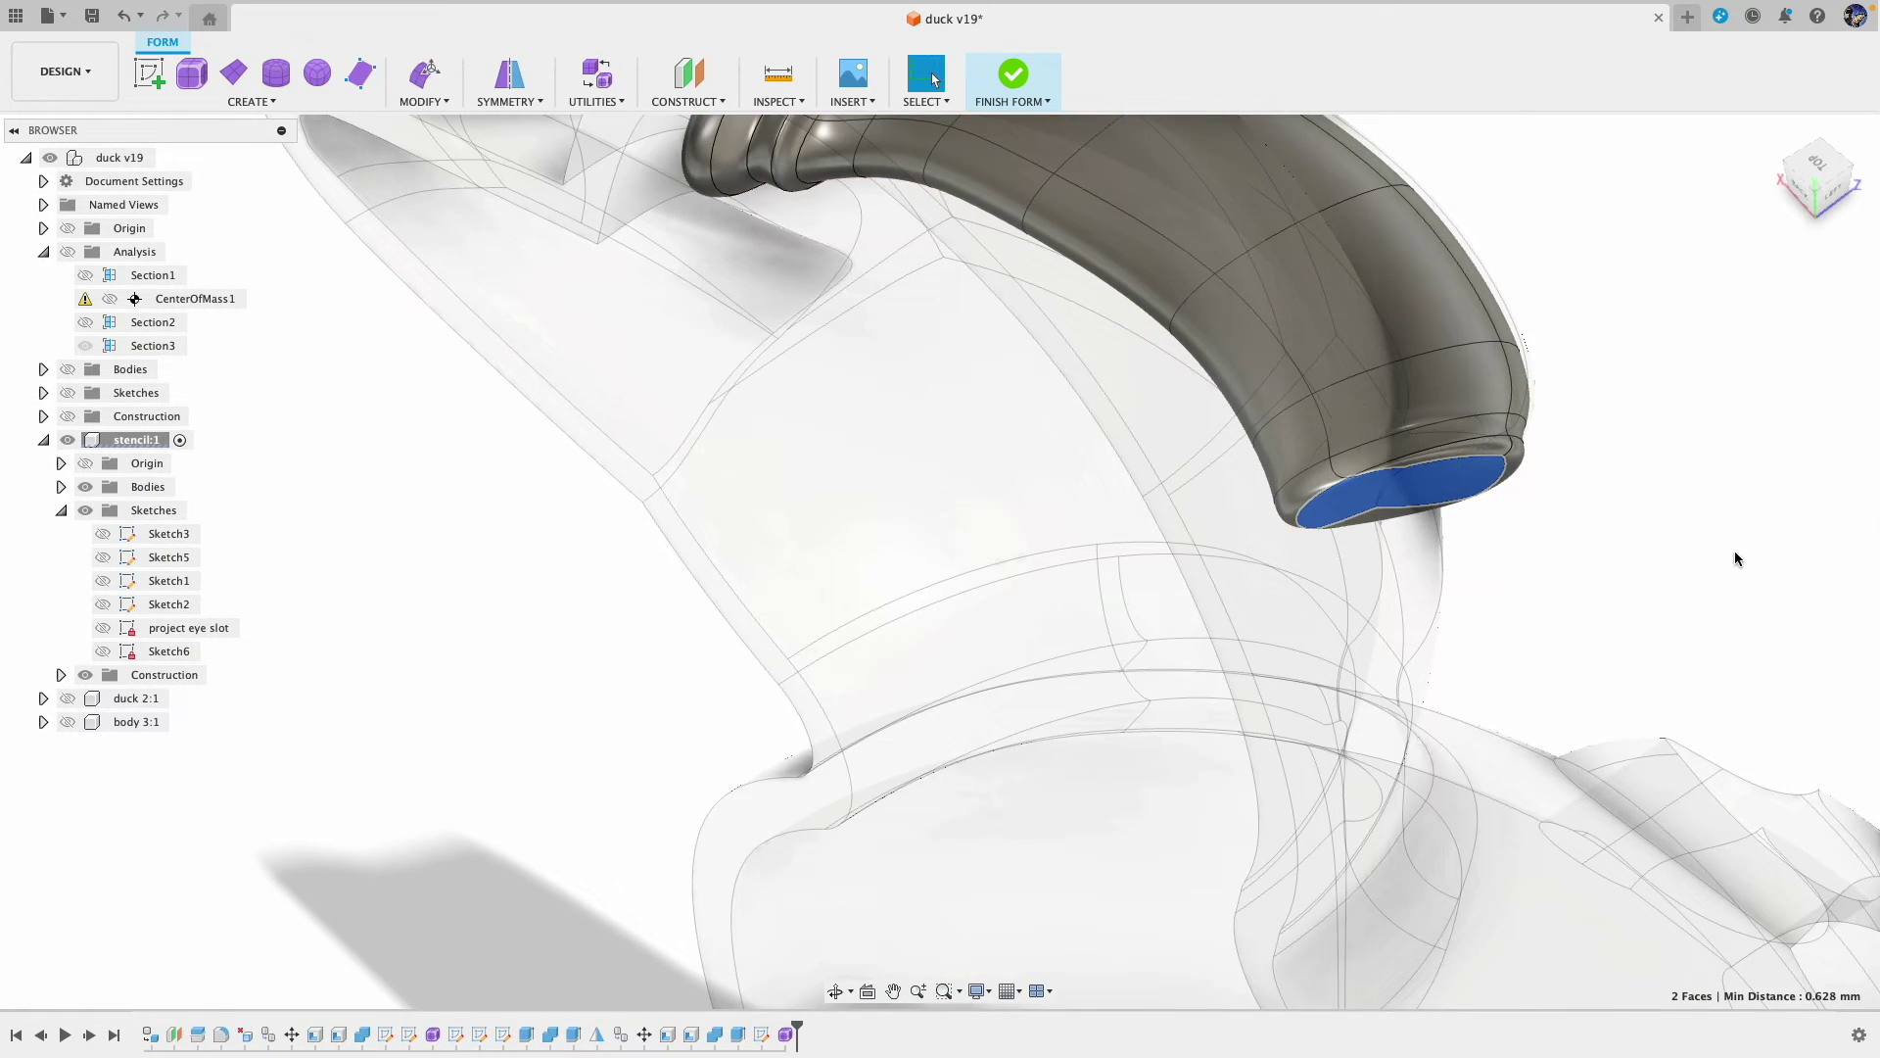
Step: Combine-cut body right with the Body10 rod, consuming the rod to leave the head slot
{"action": "key", "text": "super+shift+z"}
{"action": "key", "text": "super+shift+z"}
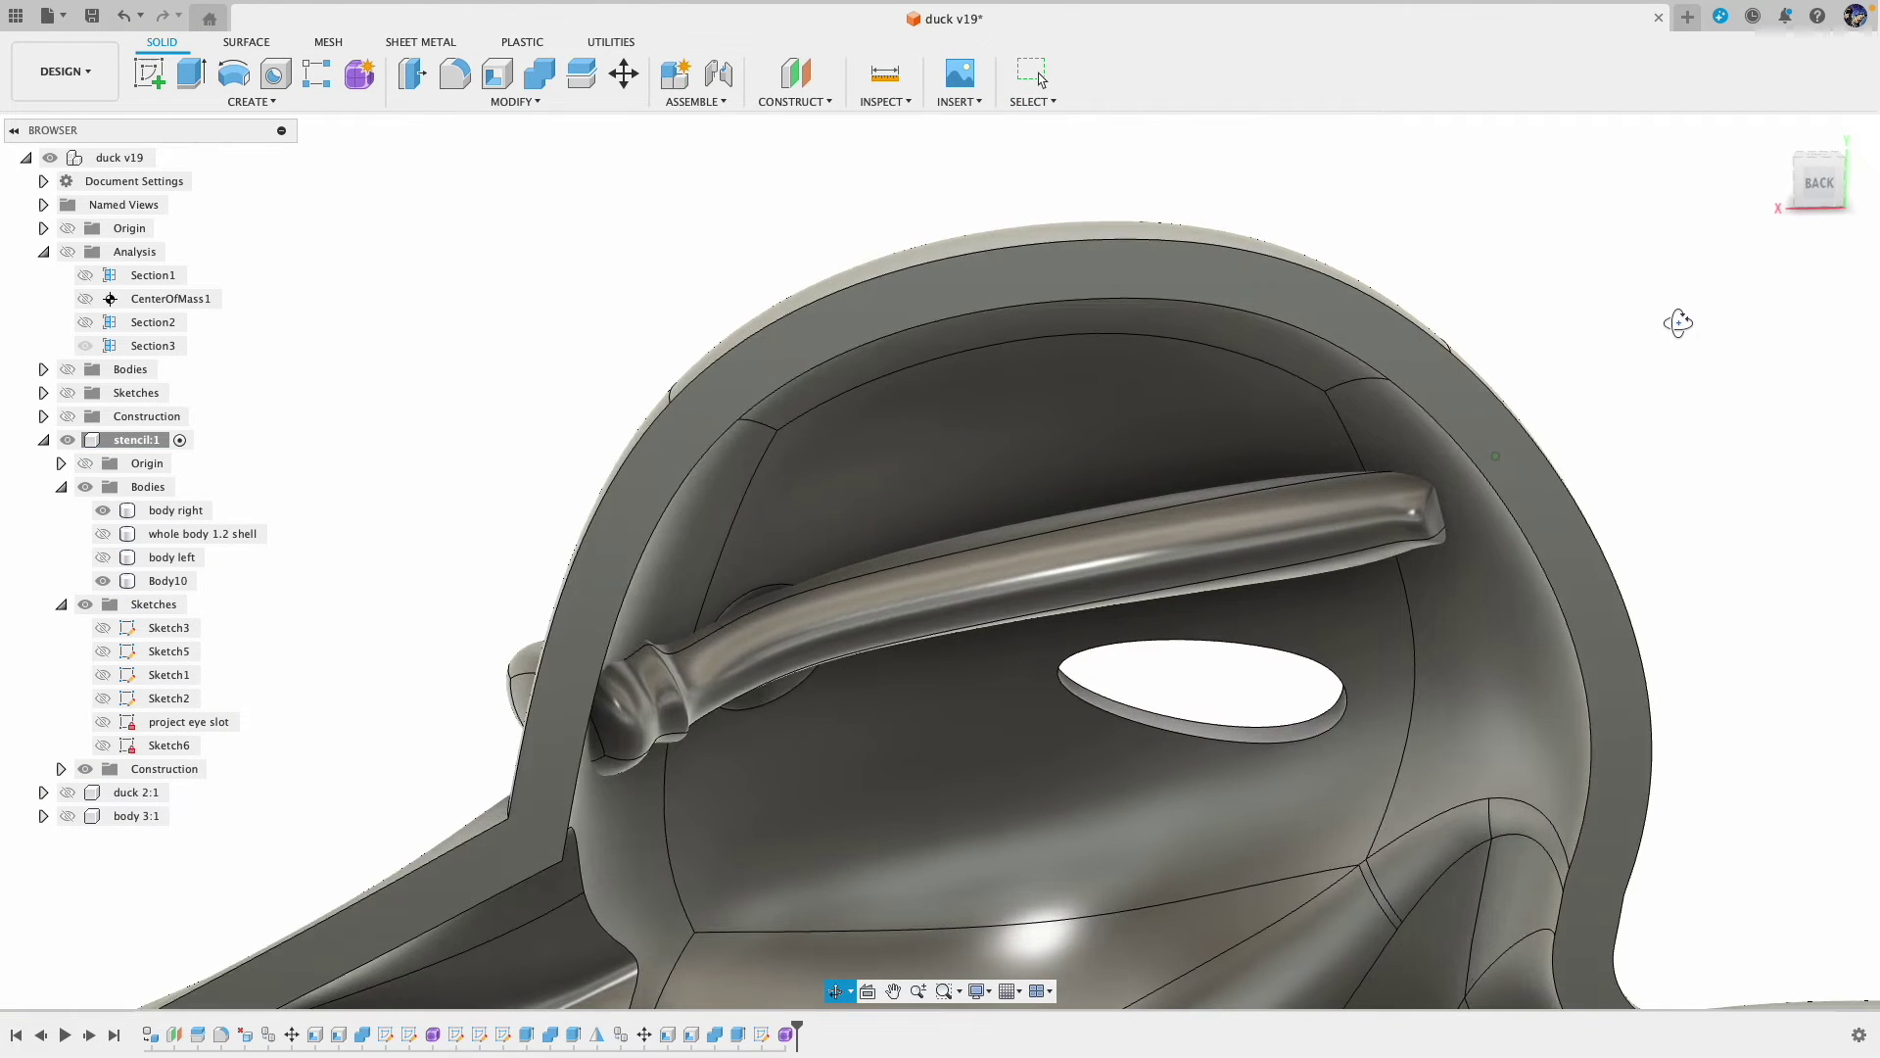
{"action": "left_click", "coordinate": [542, 73]}
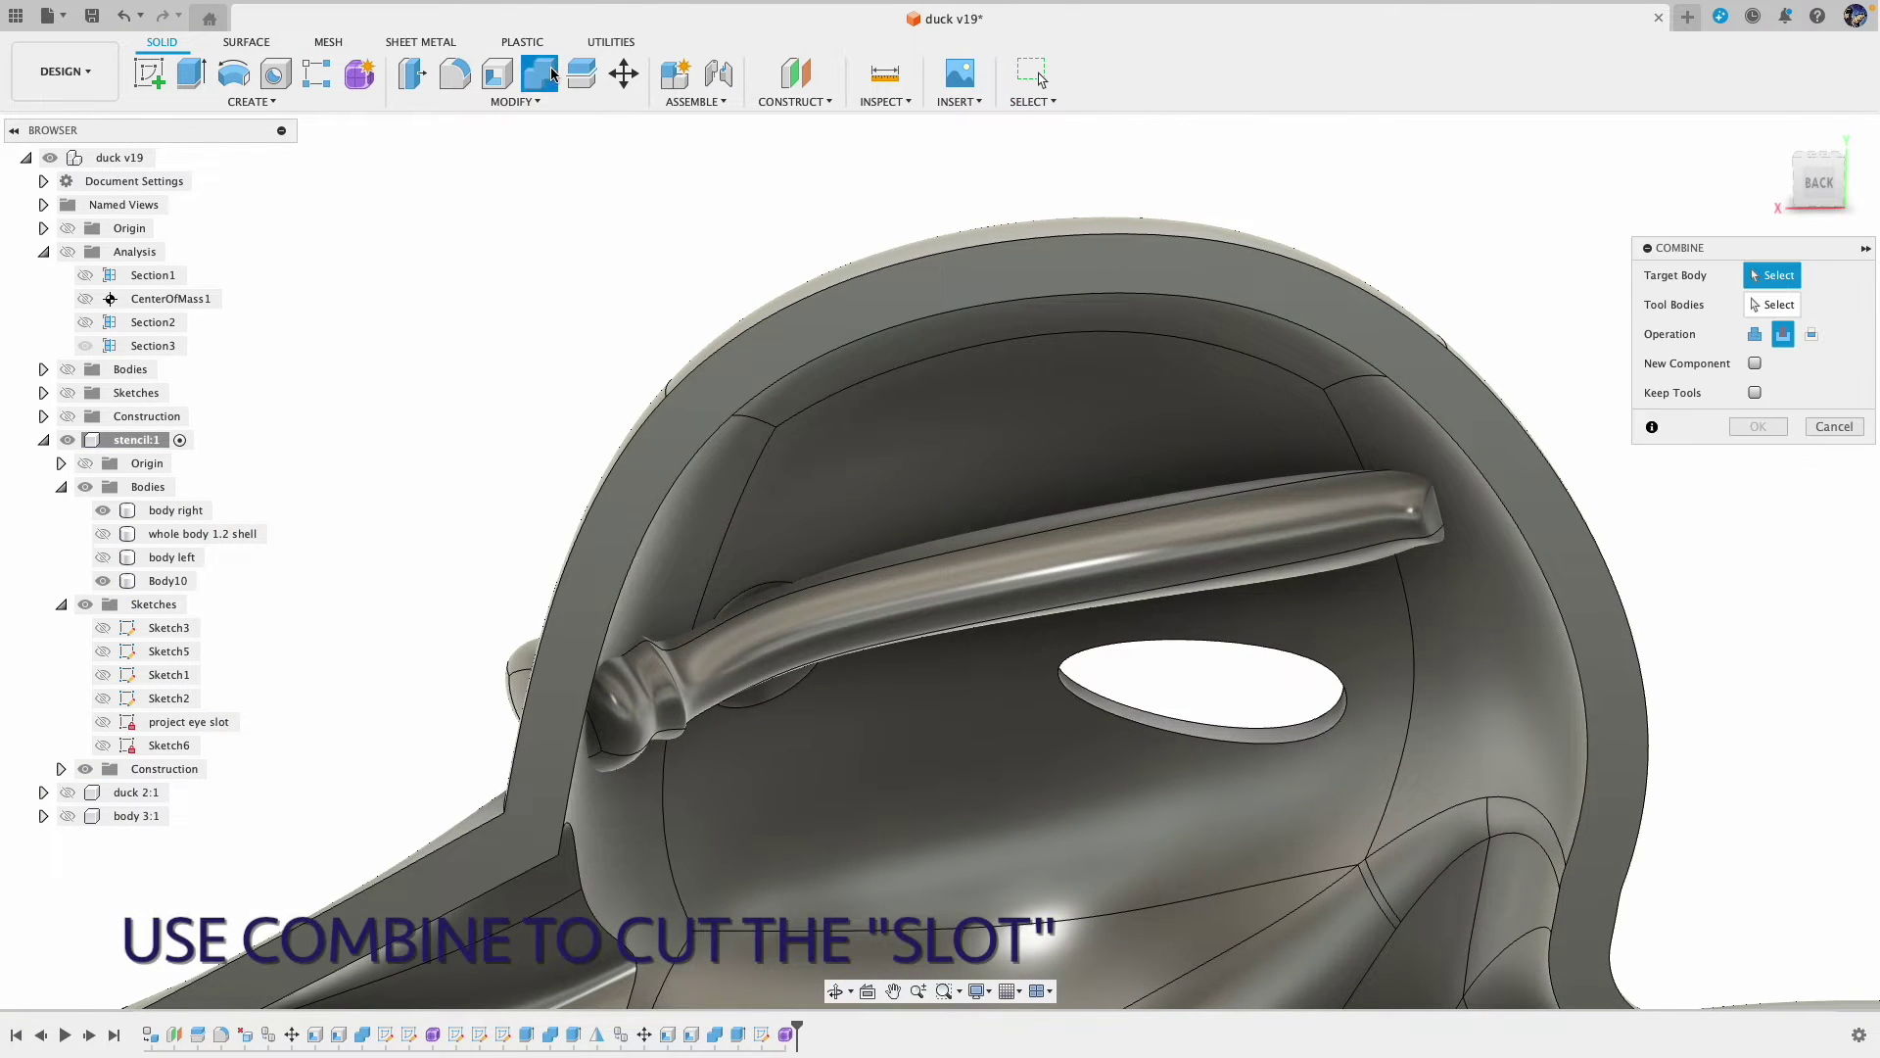
{"action": "left_click", "coordinate": [865, 283]}
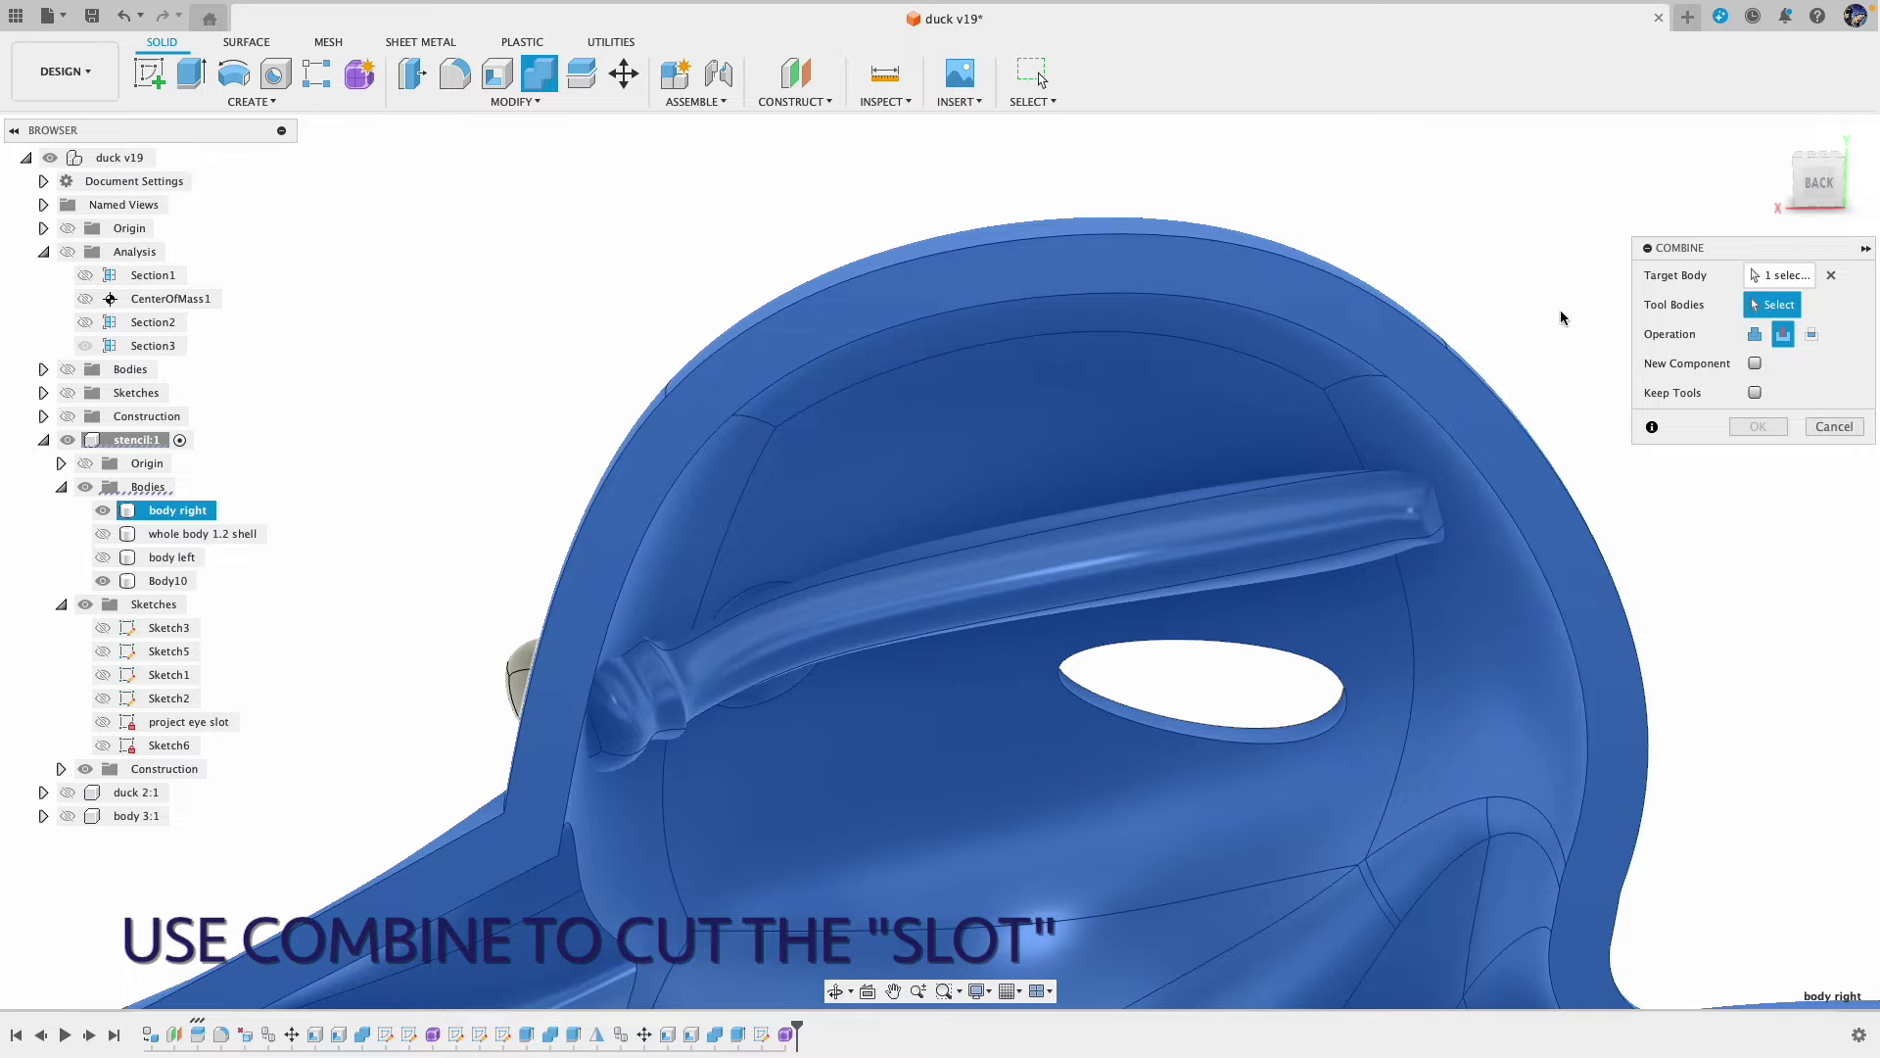
{"action": "left_click", "coordinate": [1222, 516]}
{"action": "left_click", "coordinate": [1210, 529]}
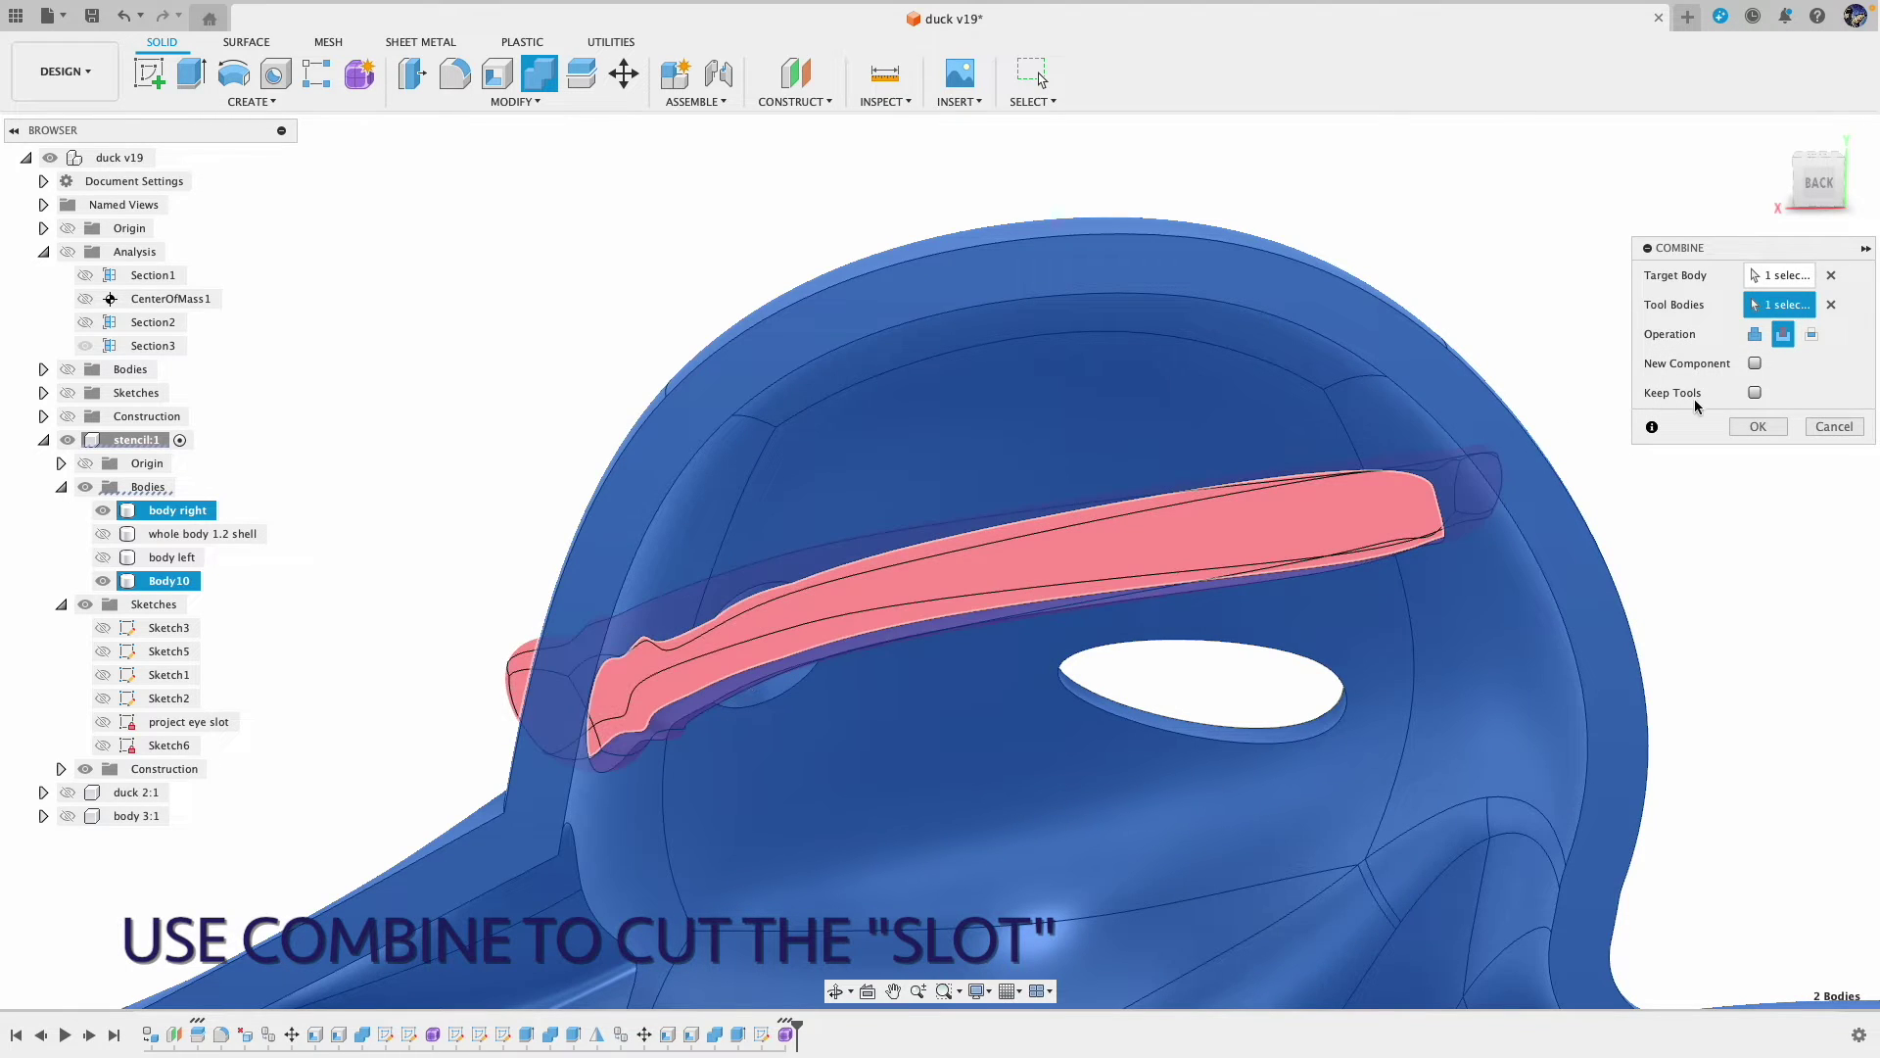
{"action": "left_click", "coordinate": [1758, 427]}
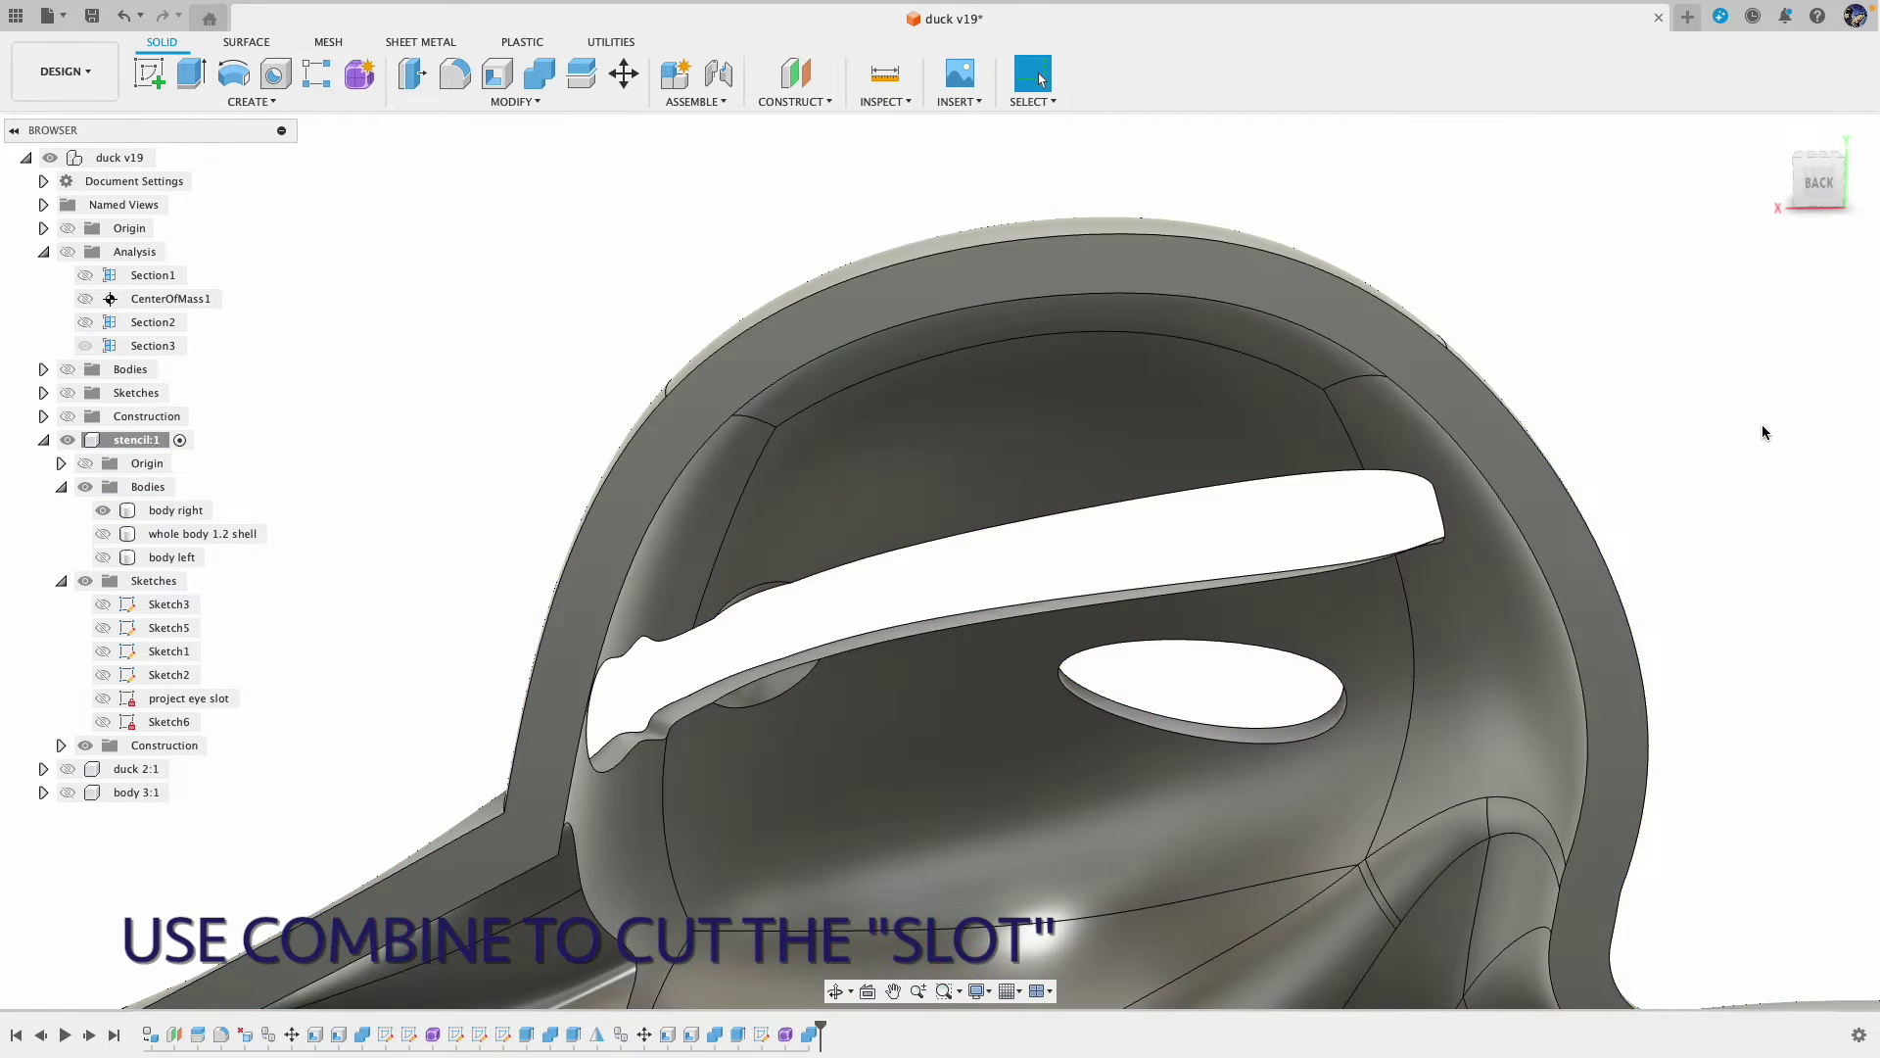
{"action": "scroll", "coordinate": [584, 329], "scroll_direction": "down", "scroll_amount": 3}
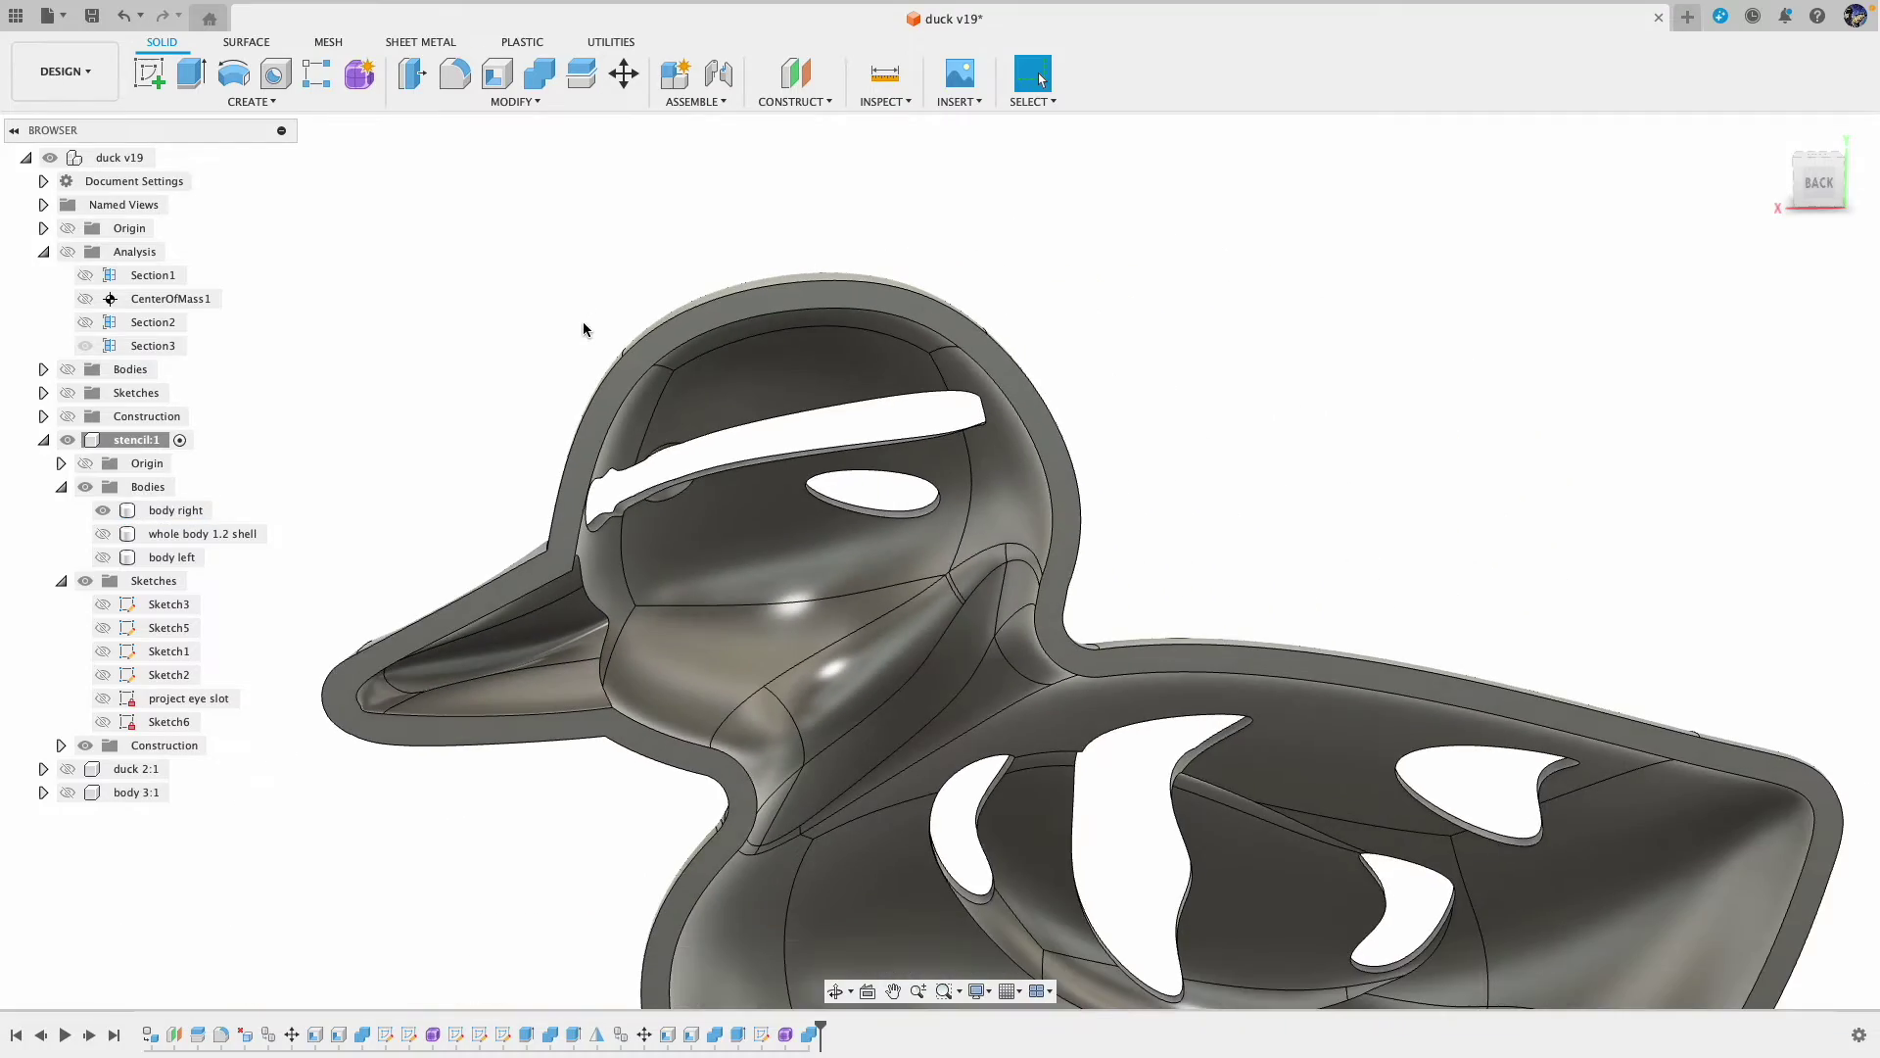
{"action": "middle_click_drag", "start_coordinate": [584, 329], "coordinate": [1419, 353], "text": "shift"}
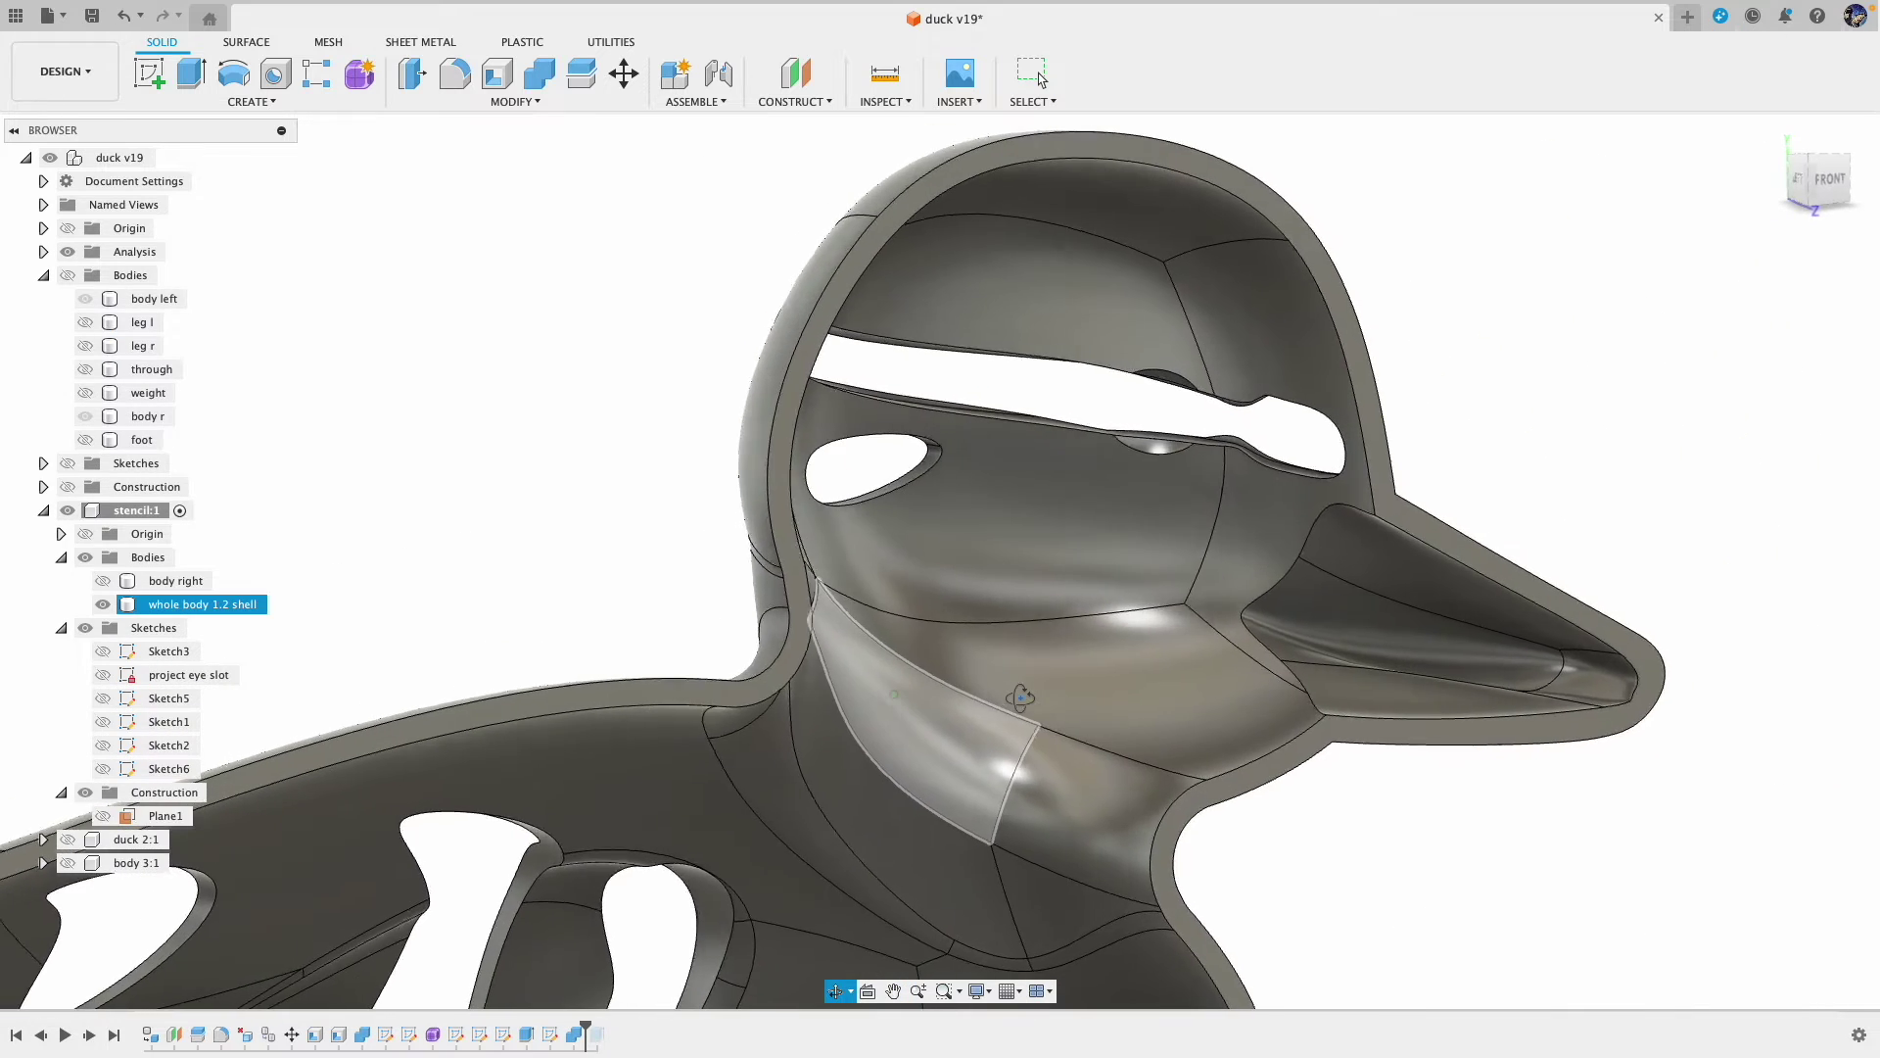
{"action": "middle_click_drag", "start_coordinate": [1020, 697], "coordinate": [1077, 695], "text": "shift"}
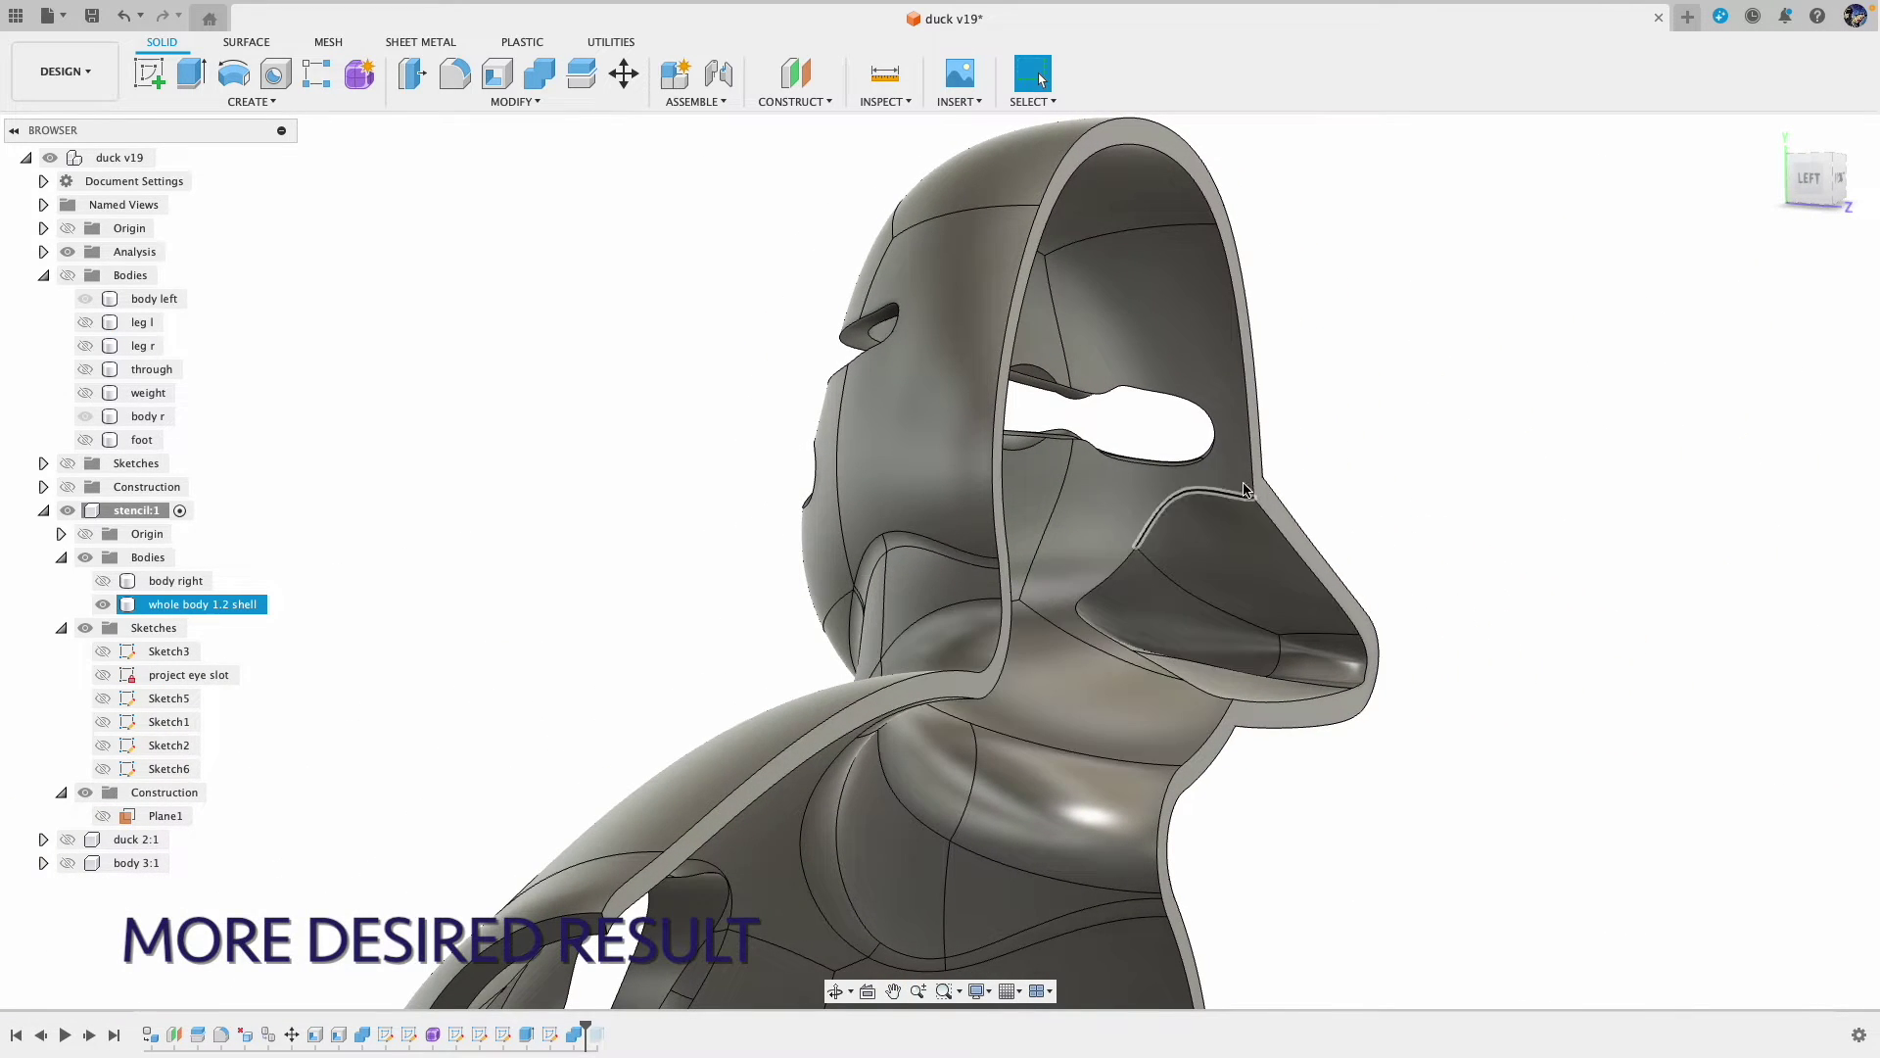
{"action": "left_click", "coordinate": [1207, 440]}
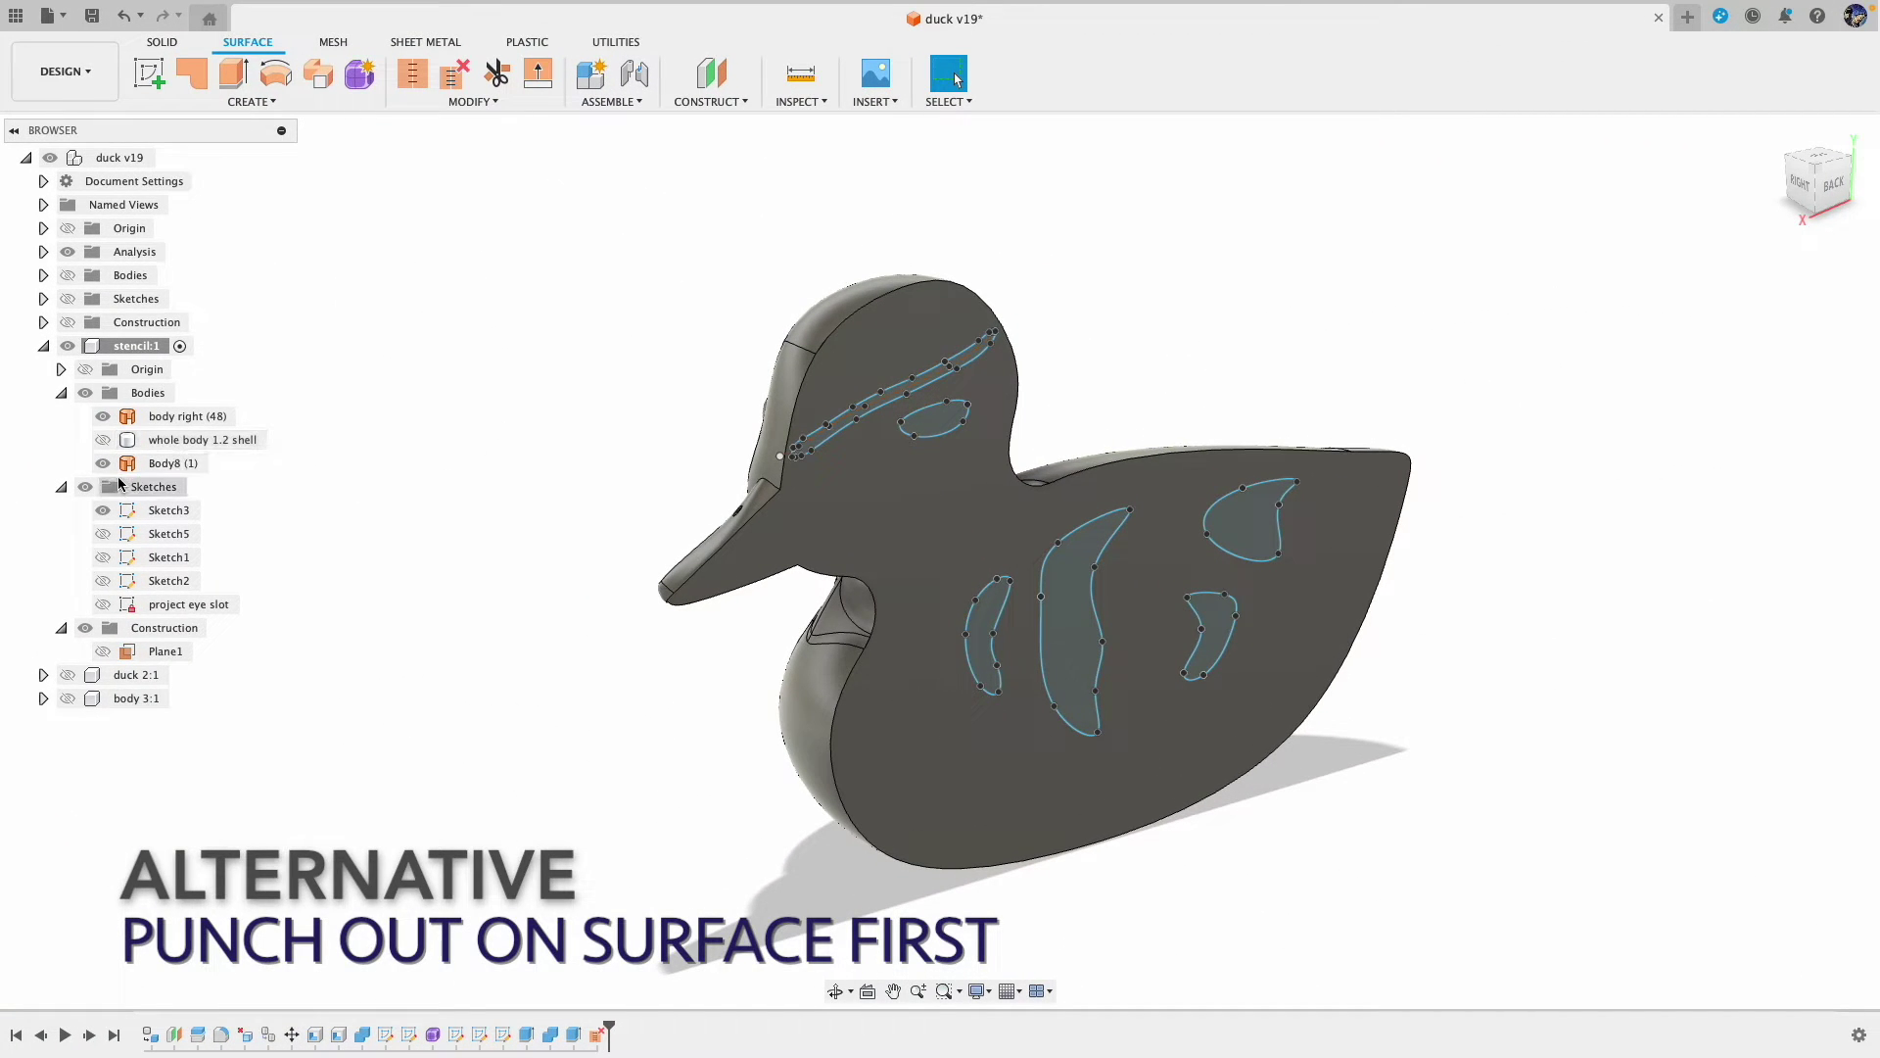
Step: Show the duck surface and start Split Body with body right (48) as the body to split
{"action": "left_click", "coordinate": [103, 439]}
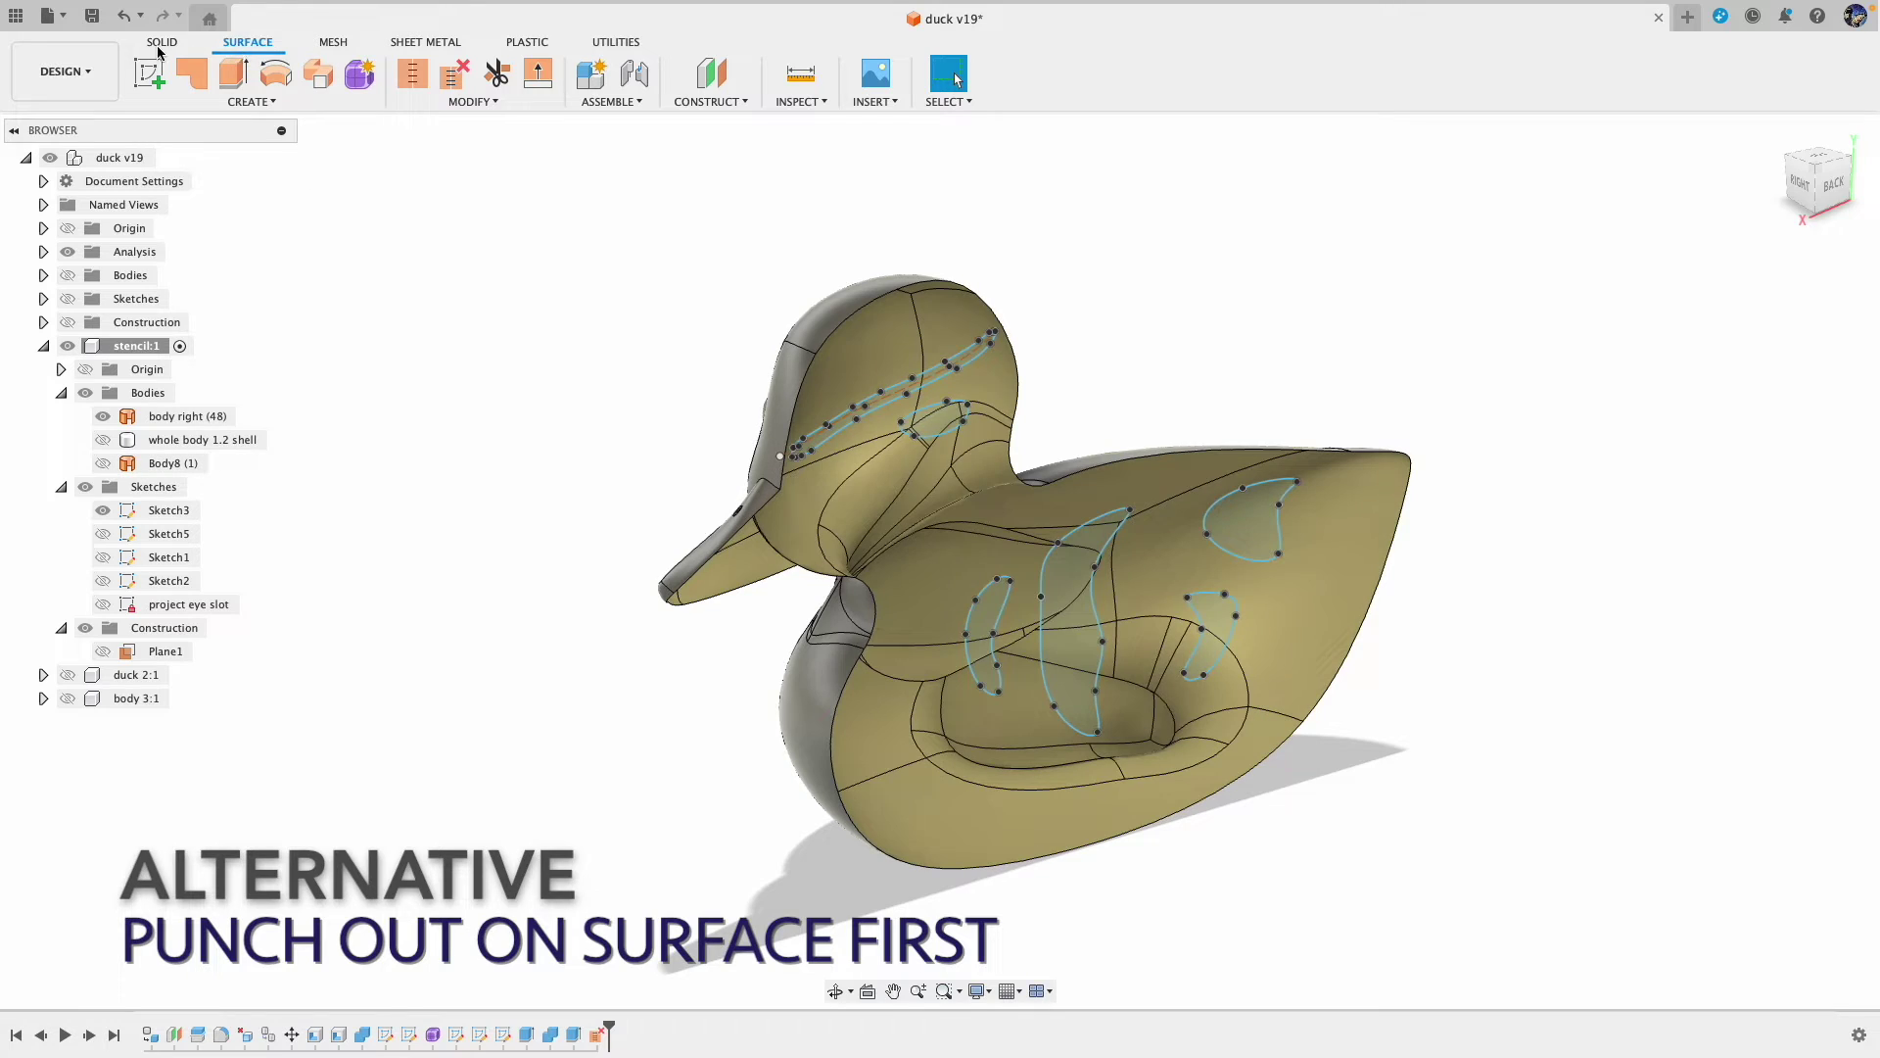
{"action": "left_click", "coordinate": [161, 43]}
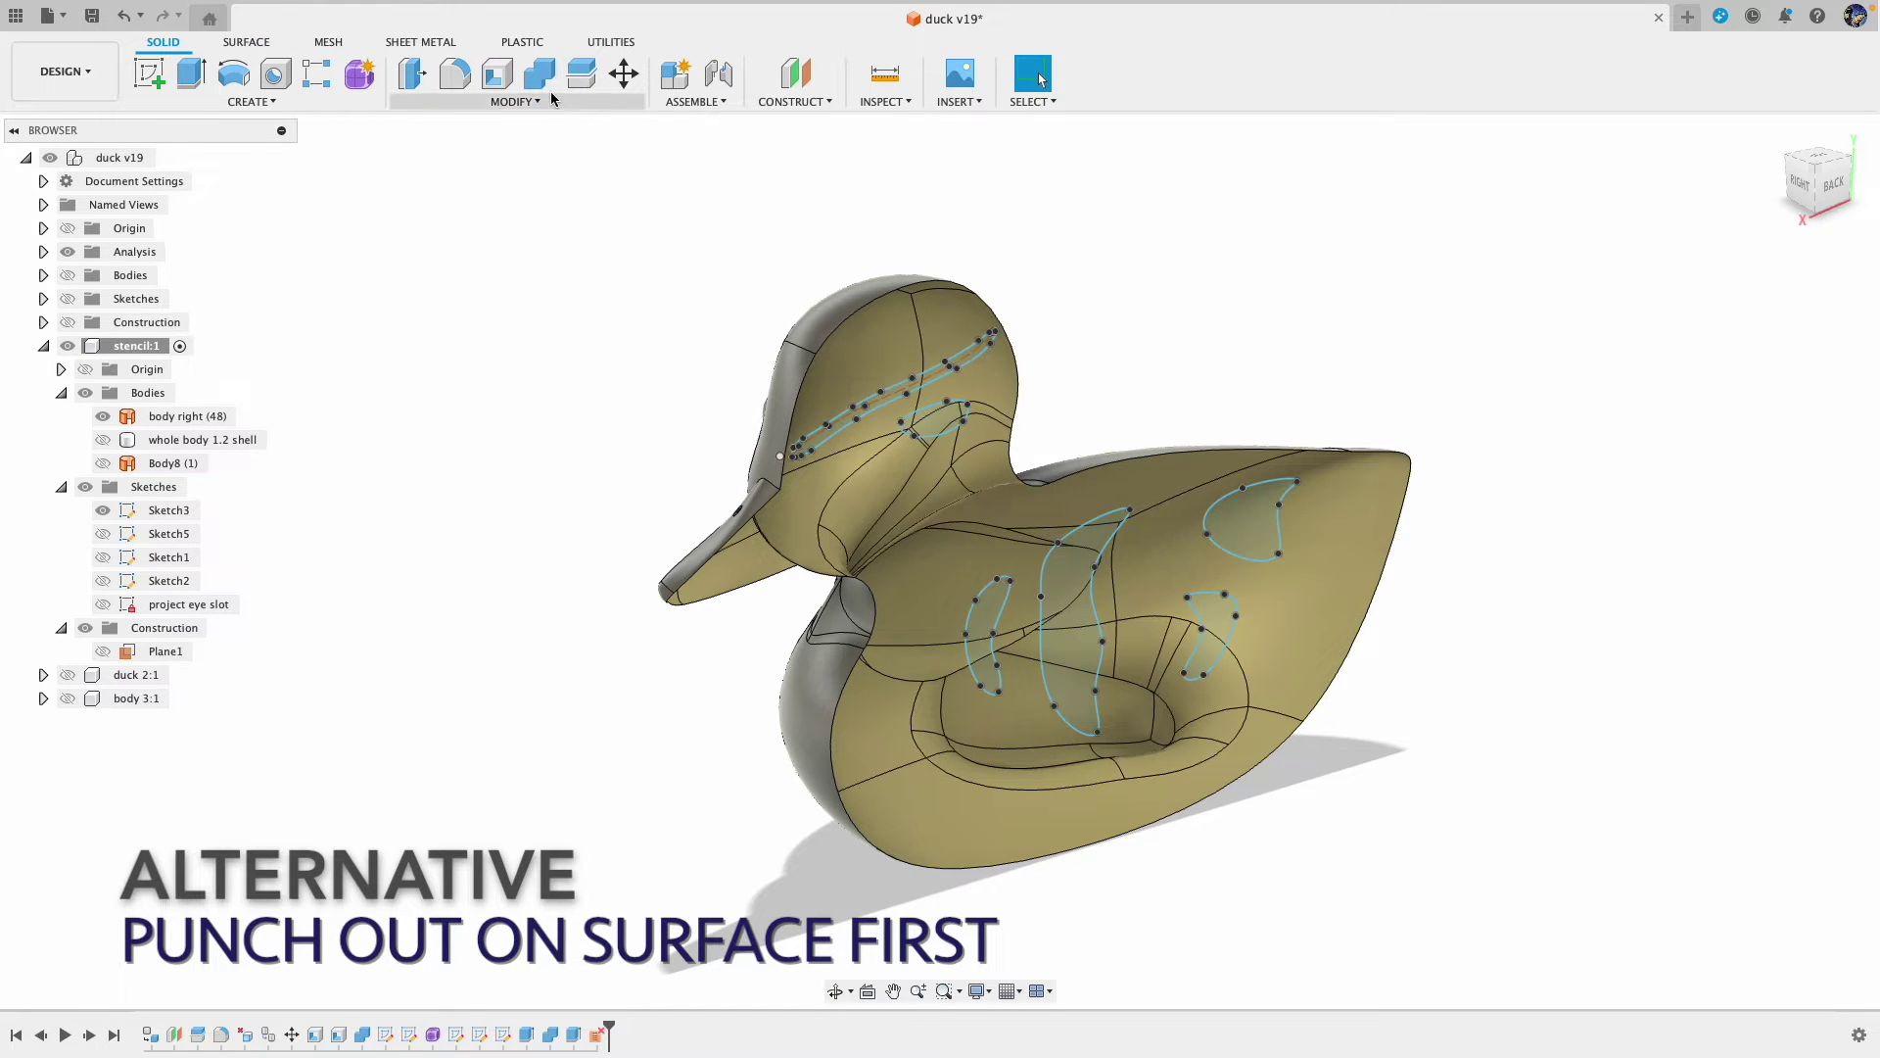
{"action": "left_click", "coordinate": [581, 74]}
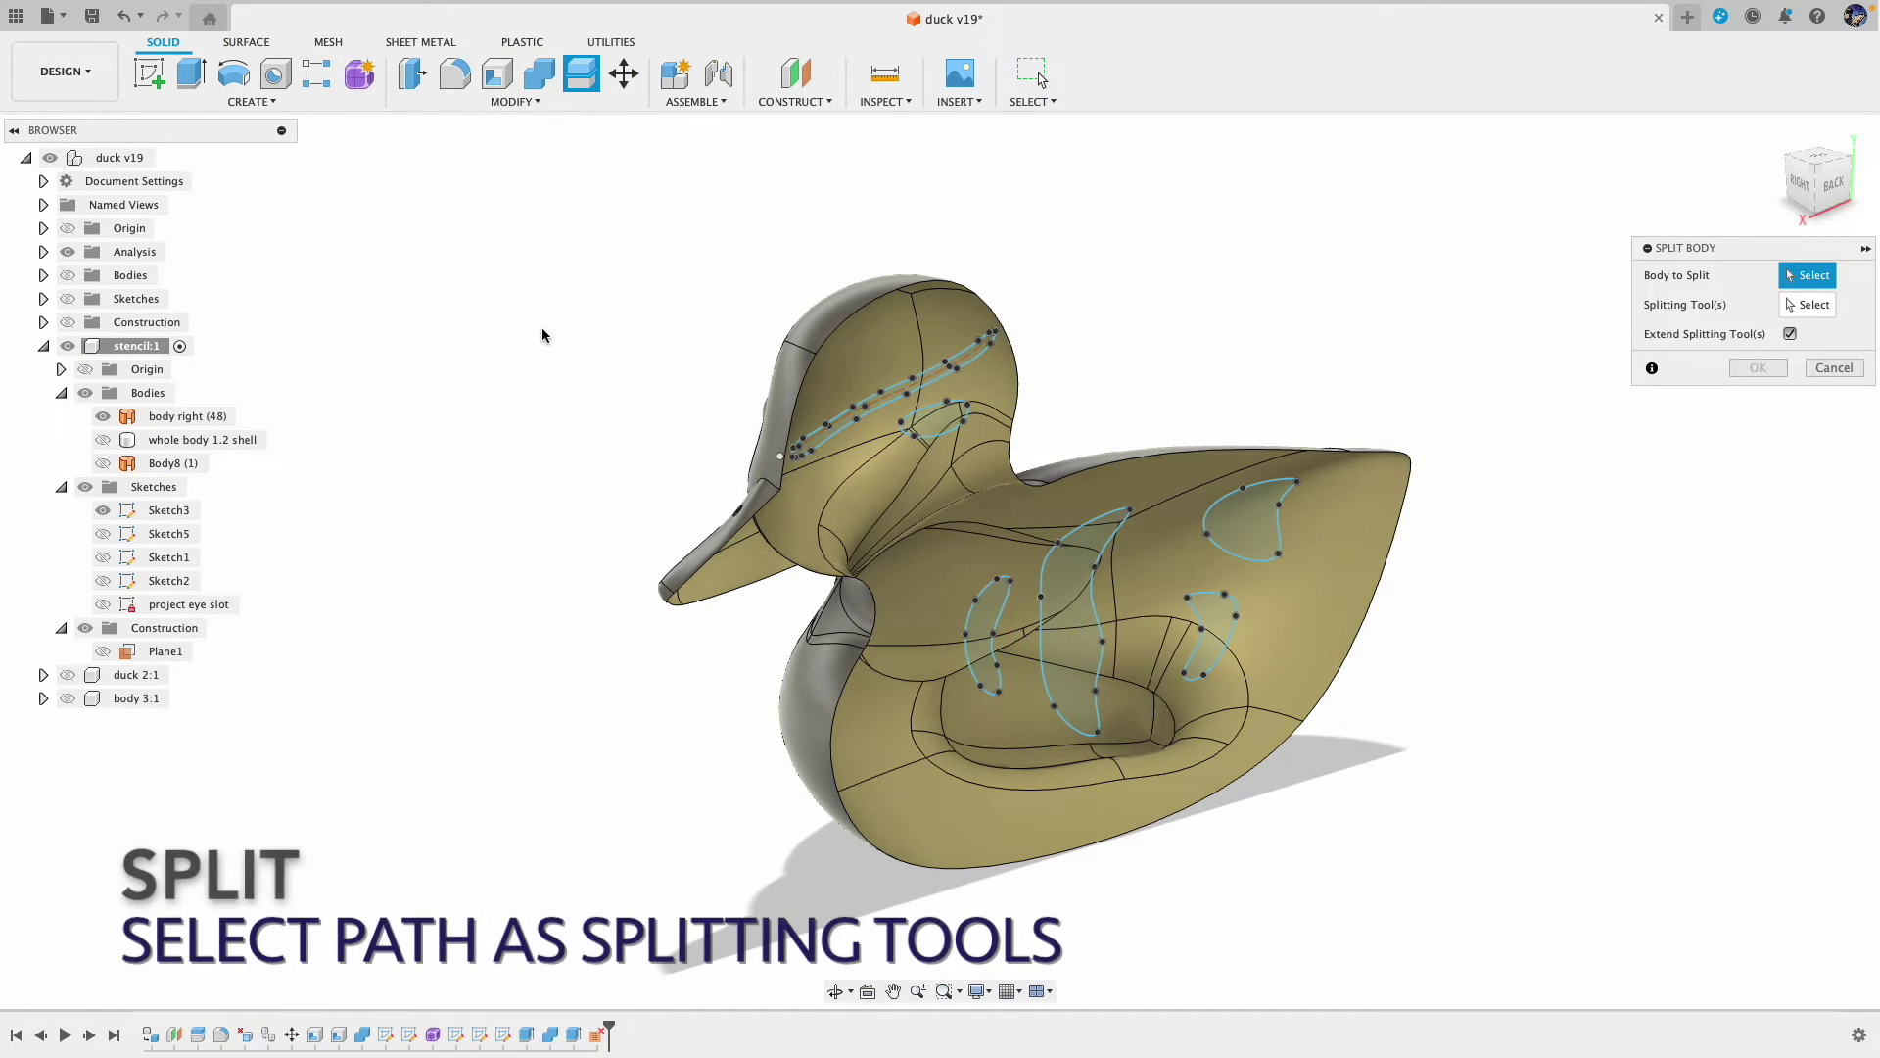
{"action": "left_click", "coordinate": [215, 416]}
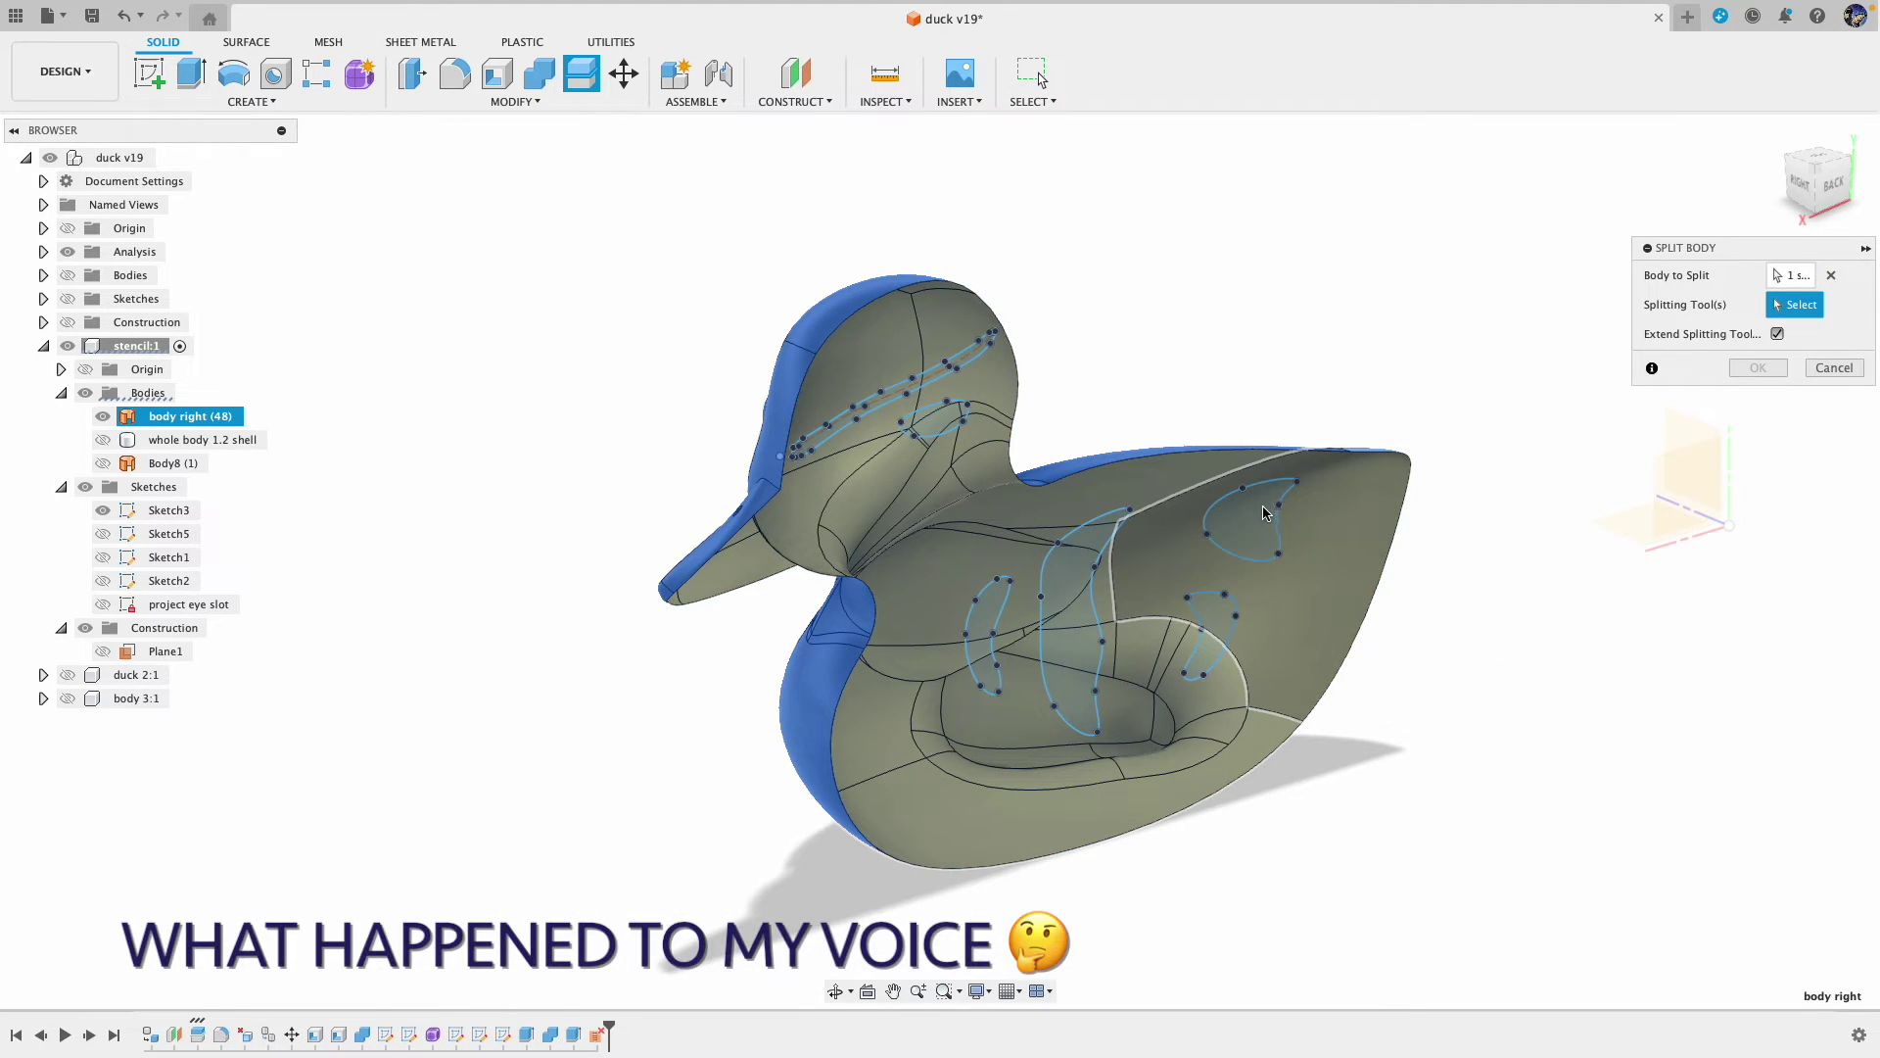
{"action": "left_click", "coordinate": [102, 416]}
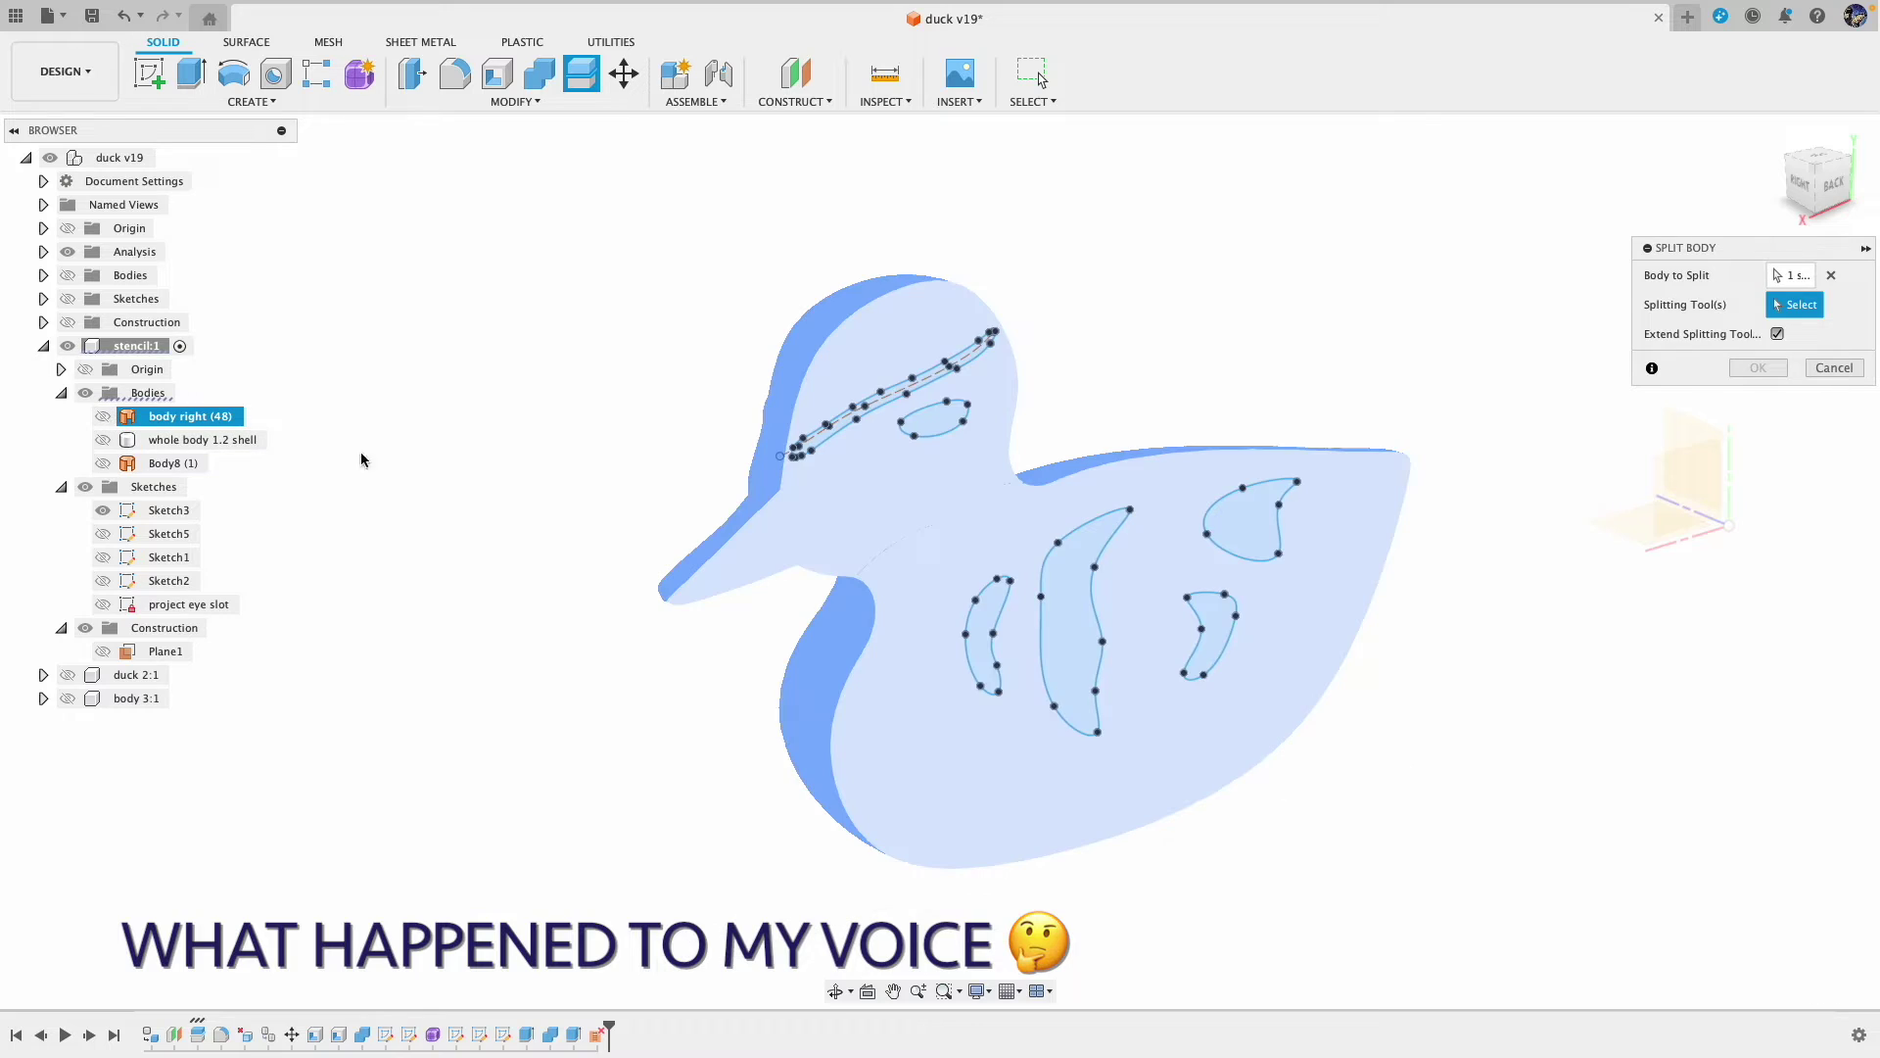
Step: Use the wing, body and eye-slot sketch profiles as splitters with Extend off, and apply the split
{"action": "left_click", "coordinate": [1206, 527]}
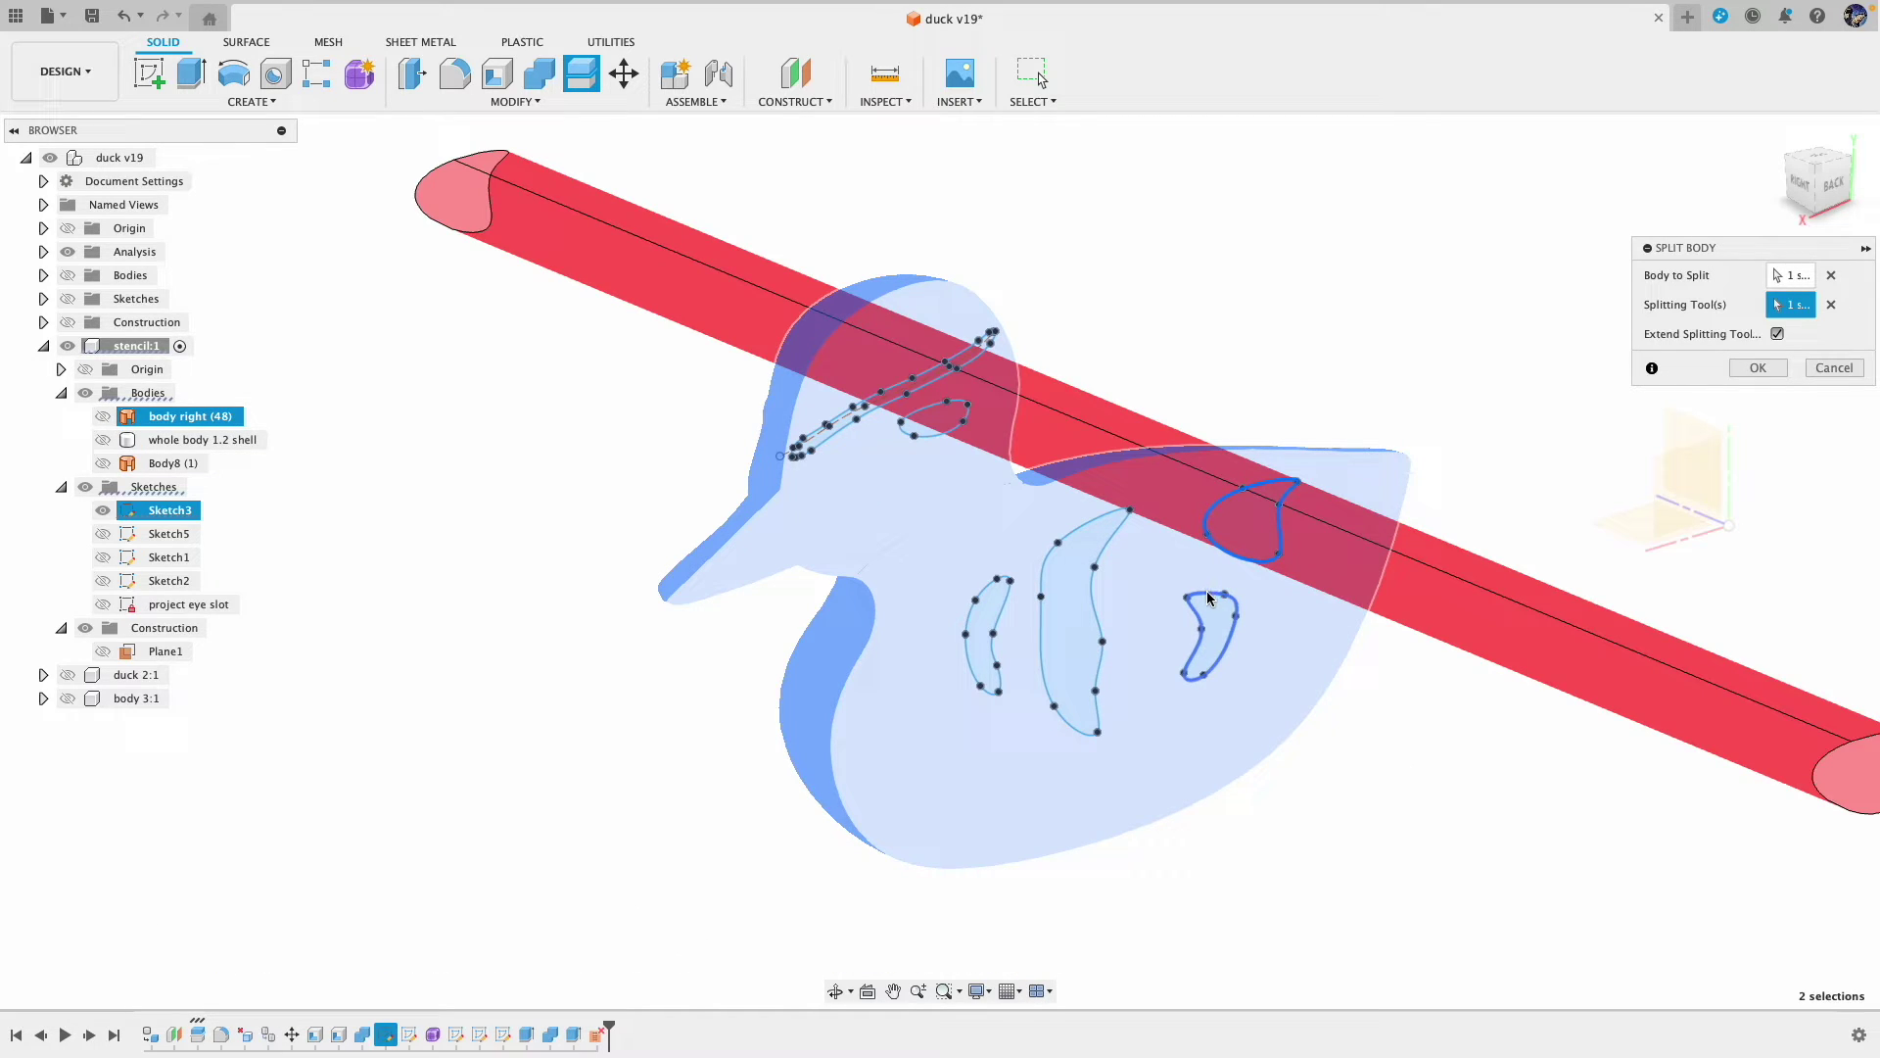
{"action": "left_click", "coordinate": [1210, 597]}
{"action": "left_click", "coordinate": [1103, 548]}
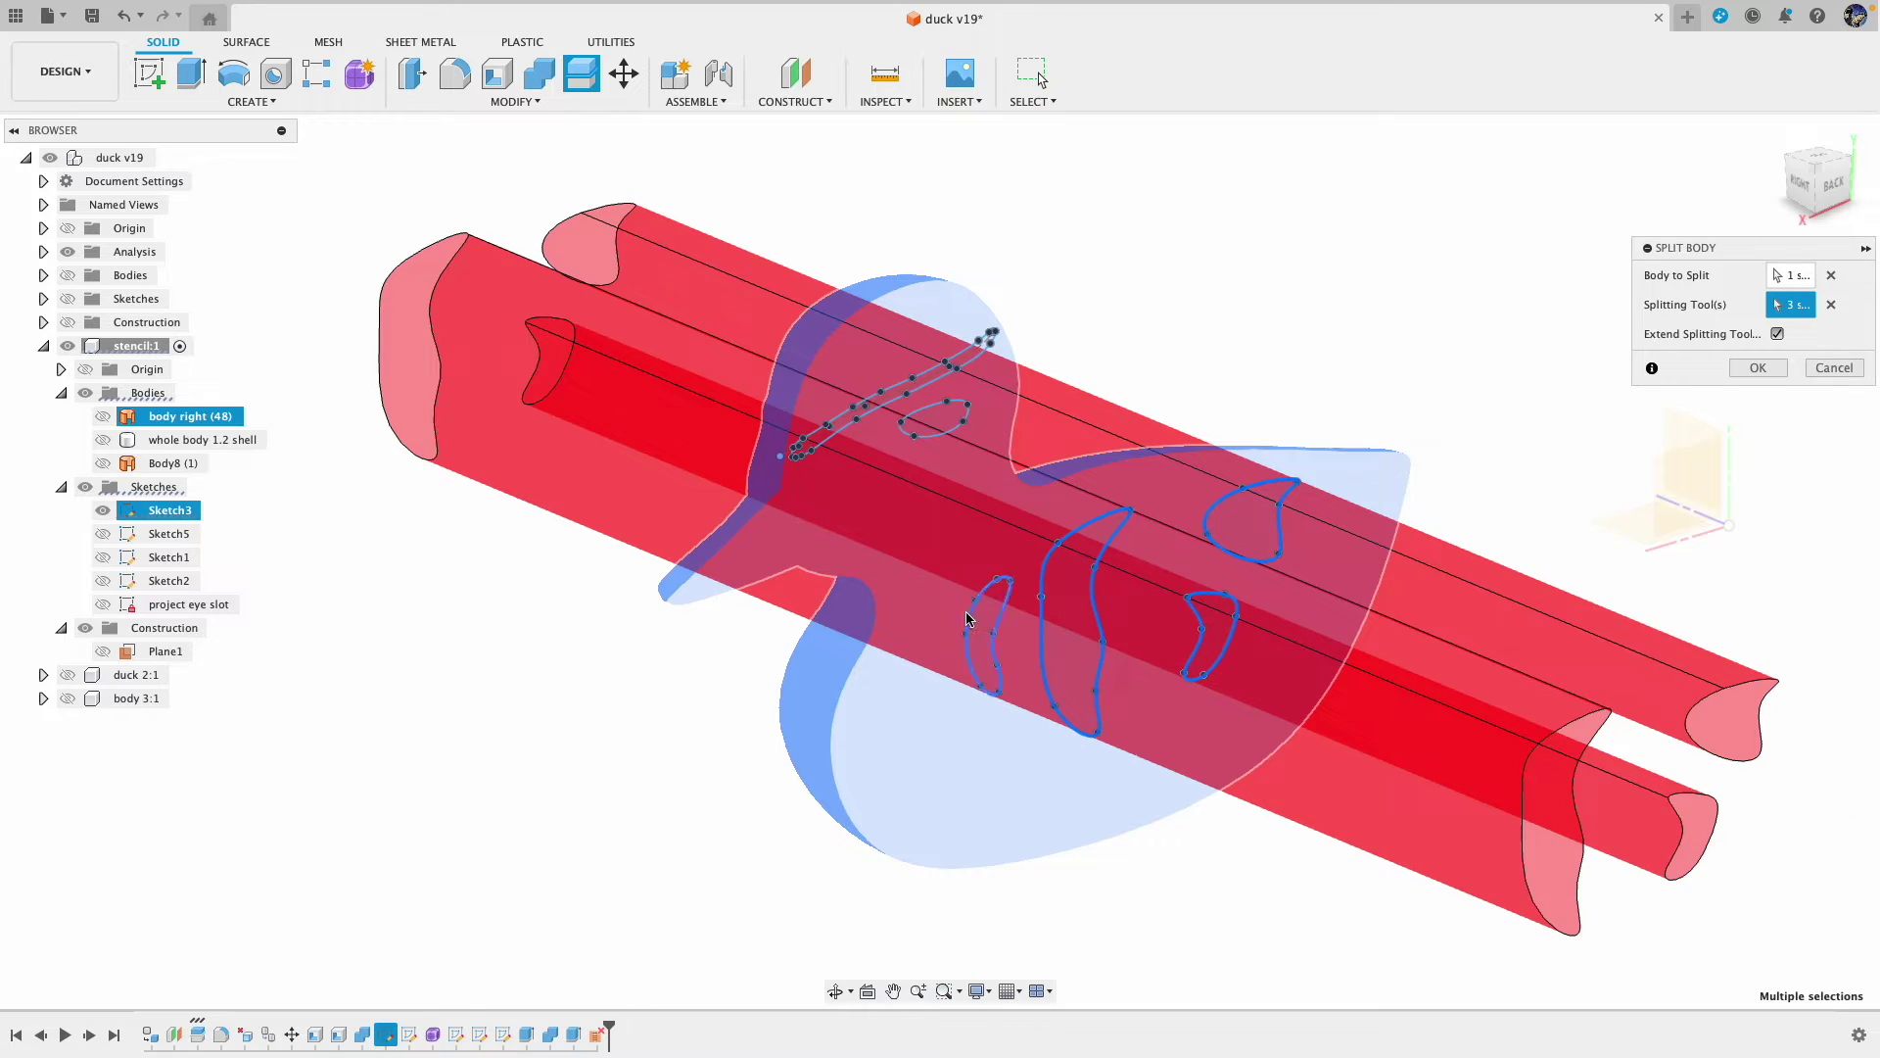
{"action": "left_click", "coordinate": [967, 619]}
{"action": "left_click", "coordinate": [924, 409]}
{"action": "left_click", "coordinate": [926, 389]}
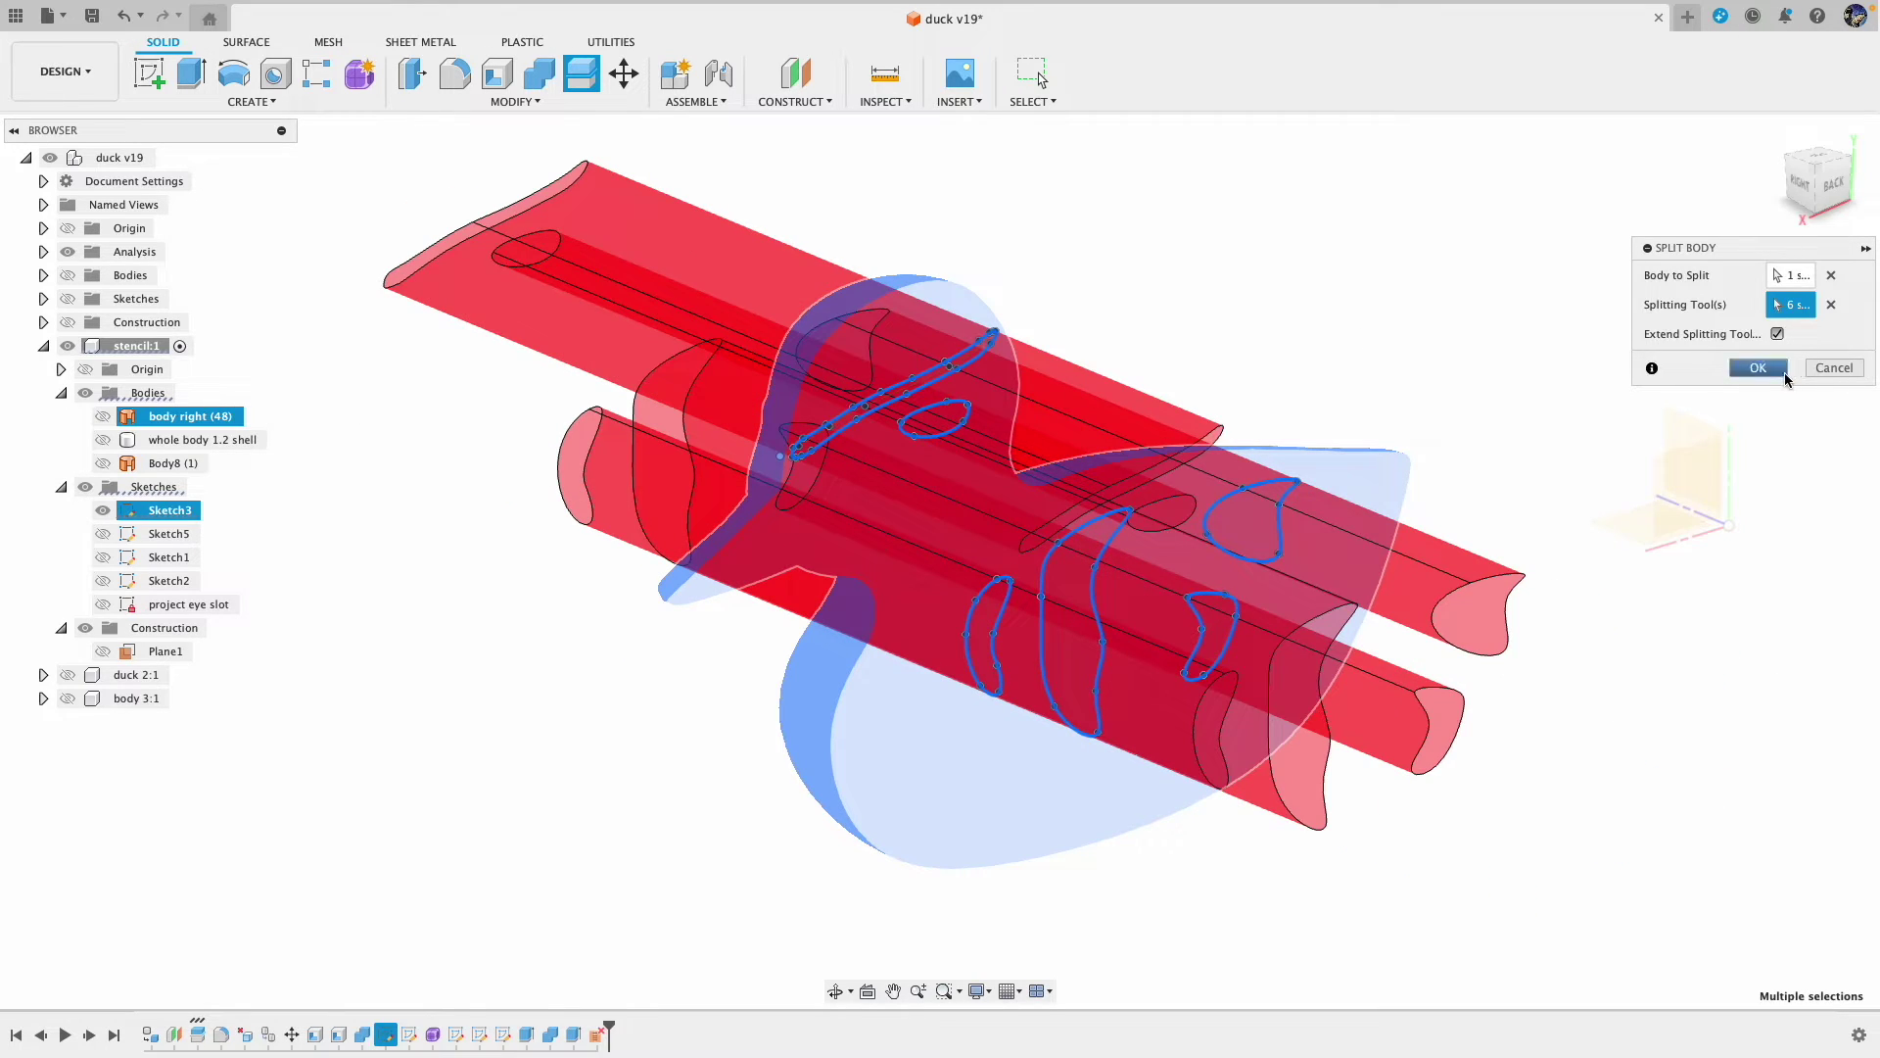
{"action": "left_click", "coordinate": [1778, 335]}
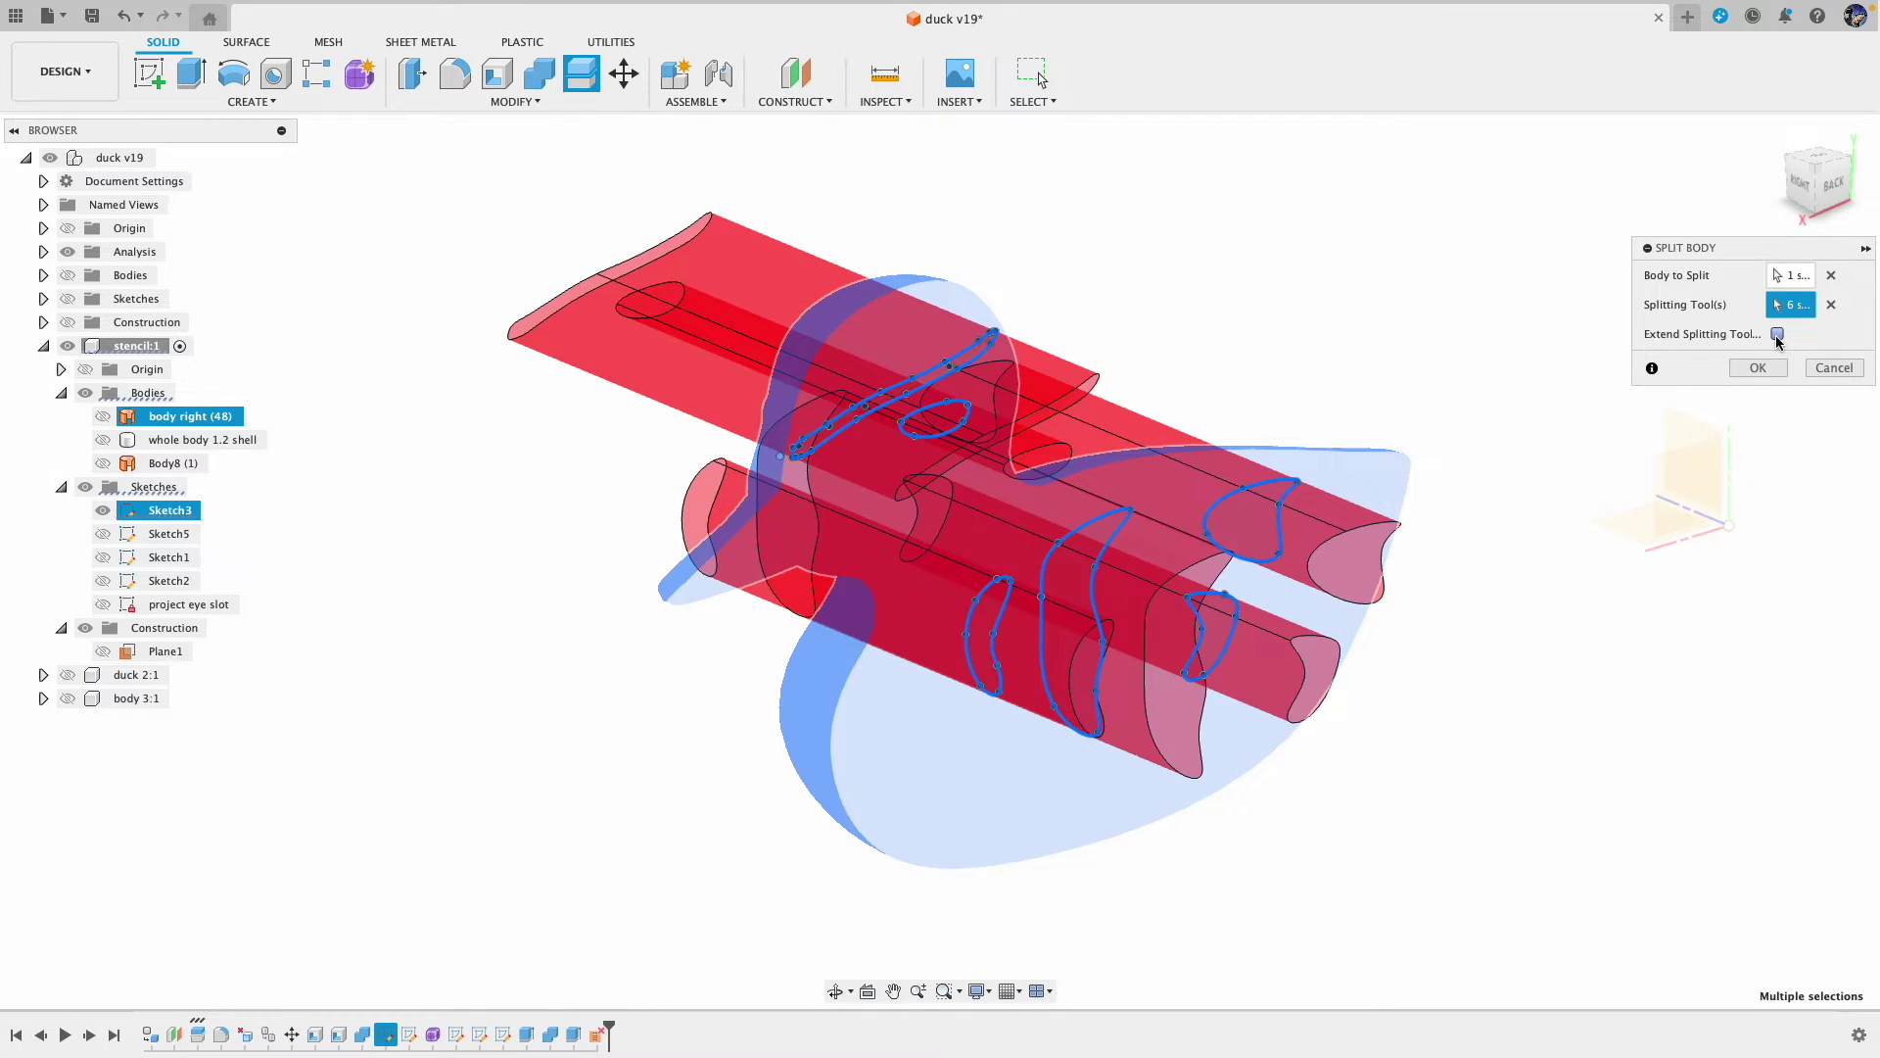
{"action": "mouse_move", "coordinate": [1459, 307]}
{"action": "middle_mouse_down", "text": "shift"}
{"action": "mouse_move", "coordinate": [1565, 294]}
{"action": "mouse_move", "coordinate": [1488, 305]}
{"action": "middle_mouse_up", "text": "shift"}
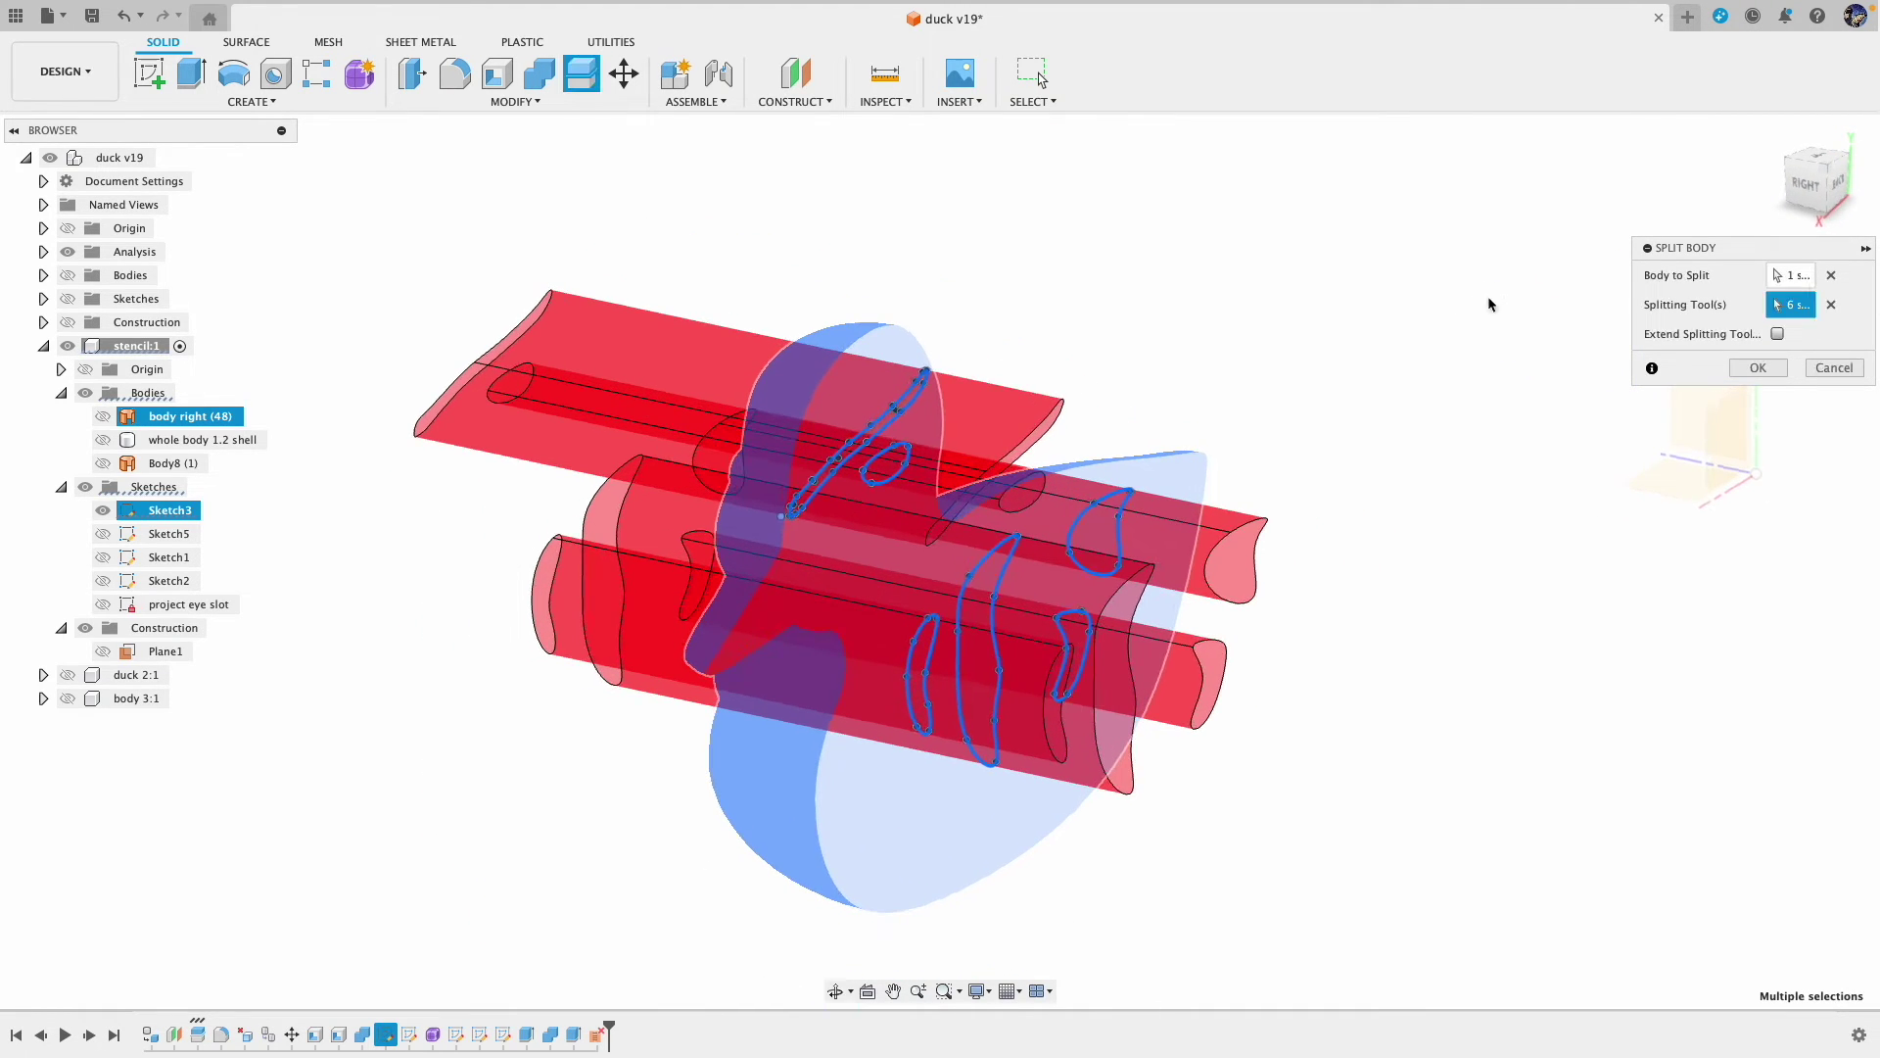
{"action": "left_click", "coordinate": [1757, 367]}
Step: Hide the four punched-out pieces to reveal the wing and eye-slot holes
{"action": "left_click", "coordinate": [102, 510]}
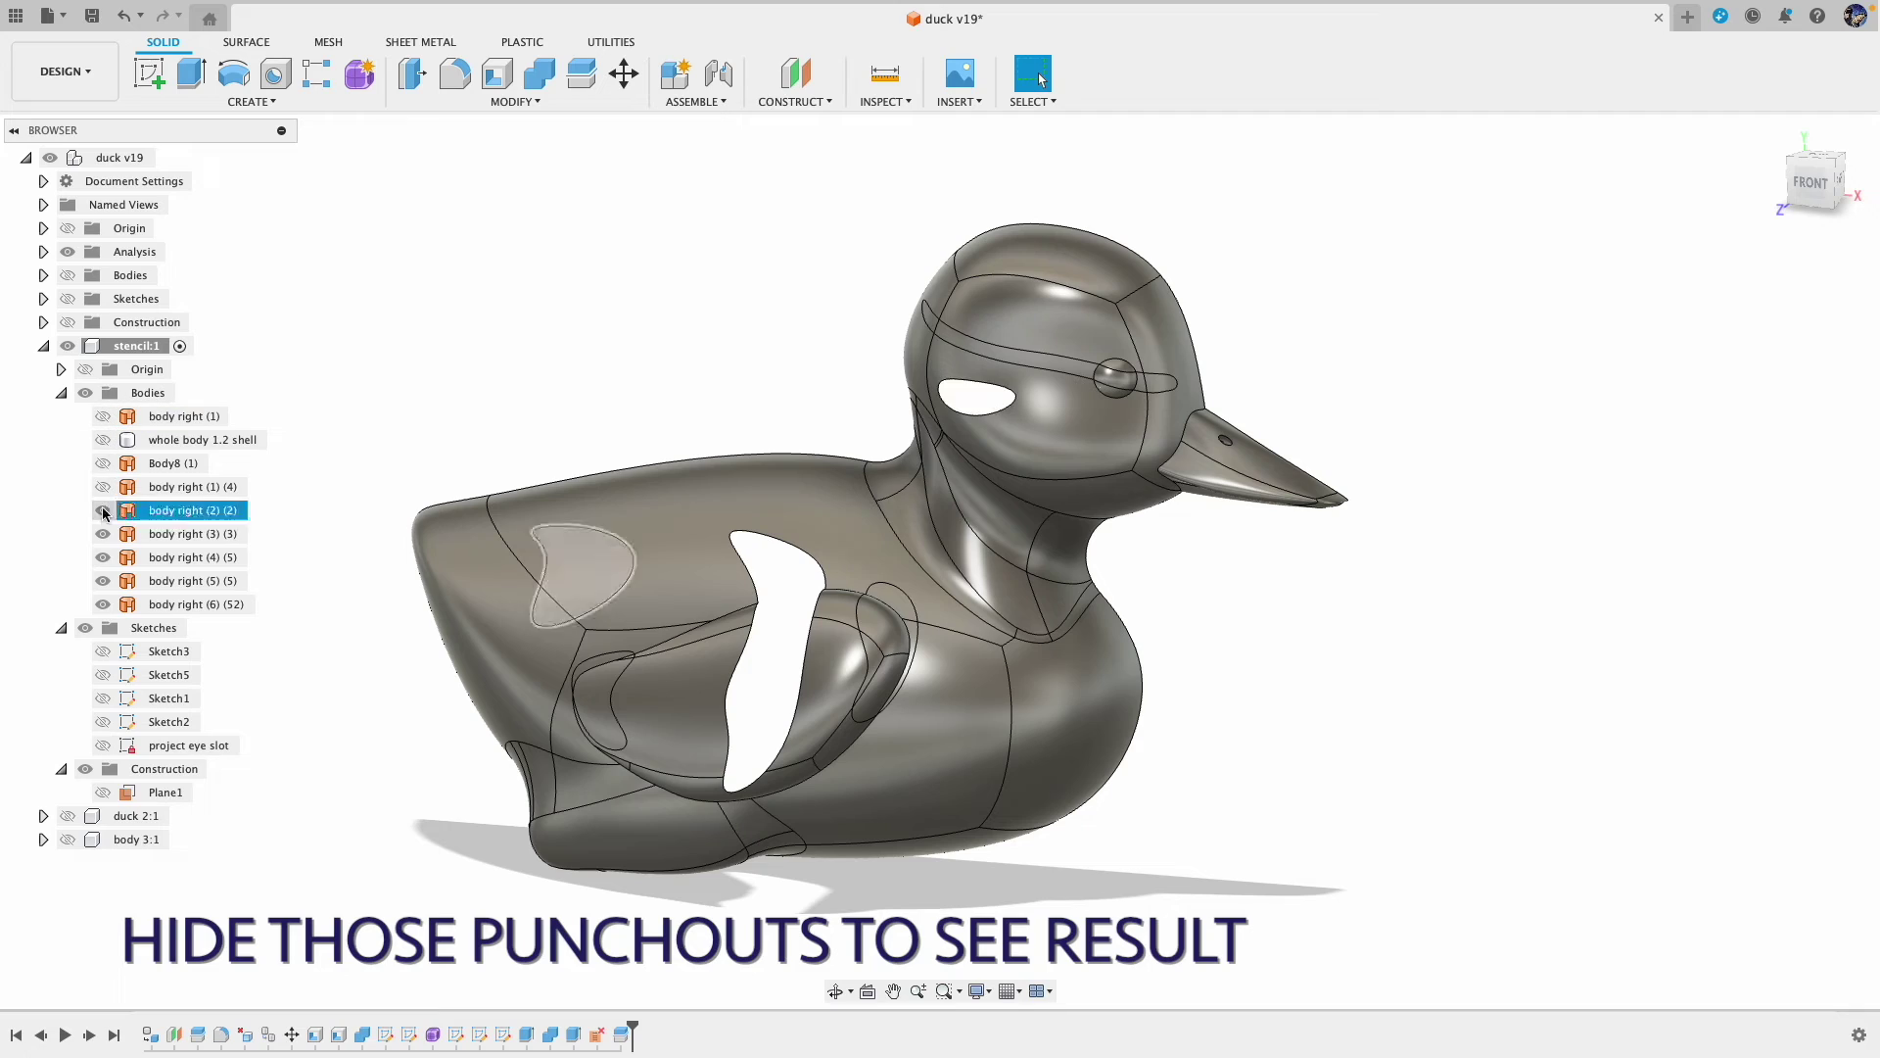
{"action": "left_click", "coordinate": [102, 534]}
{"action": "left_click", "coordinate": [102, 557]}
{"action": "left_click", "coordinate": [102, 580]}
{"action": "mouse_move", "coordinate": [726, 361]}
{"action": "middle_mouse_down", "text": "shift"}
{"action": "mouse_move", "coordinate": [499, 344]}
{"action": "mouse_move", "coordinate": [755, 356]}
{"action": "middle_mouse_up", "text": "shift"}
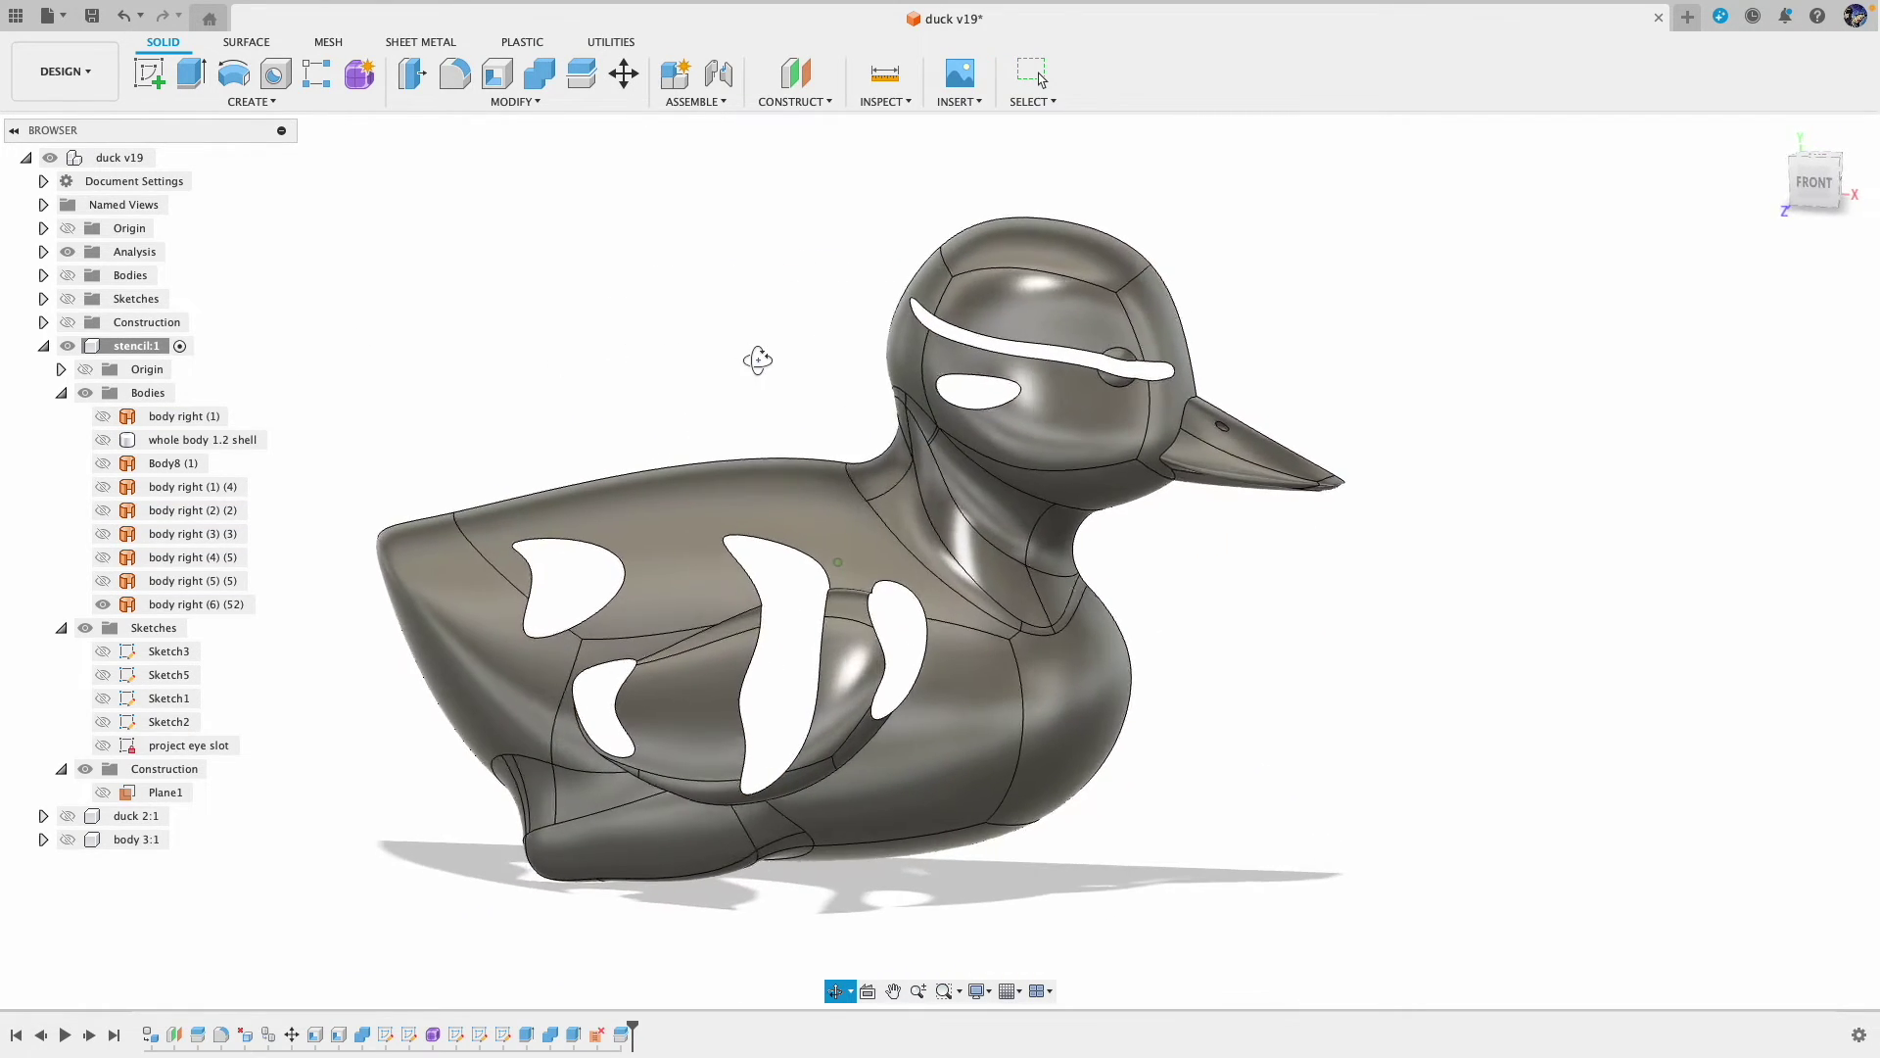
{"action": "left_click", "coordinate": [248, 102]}
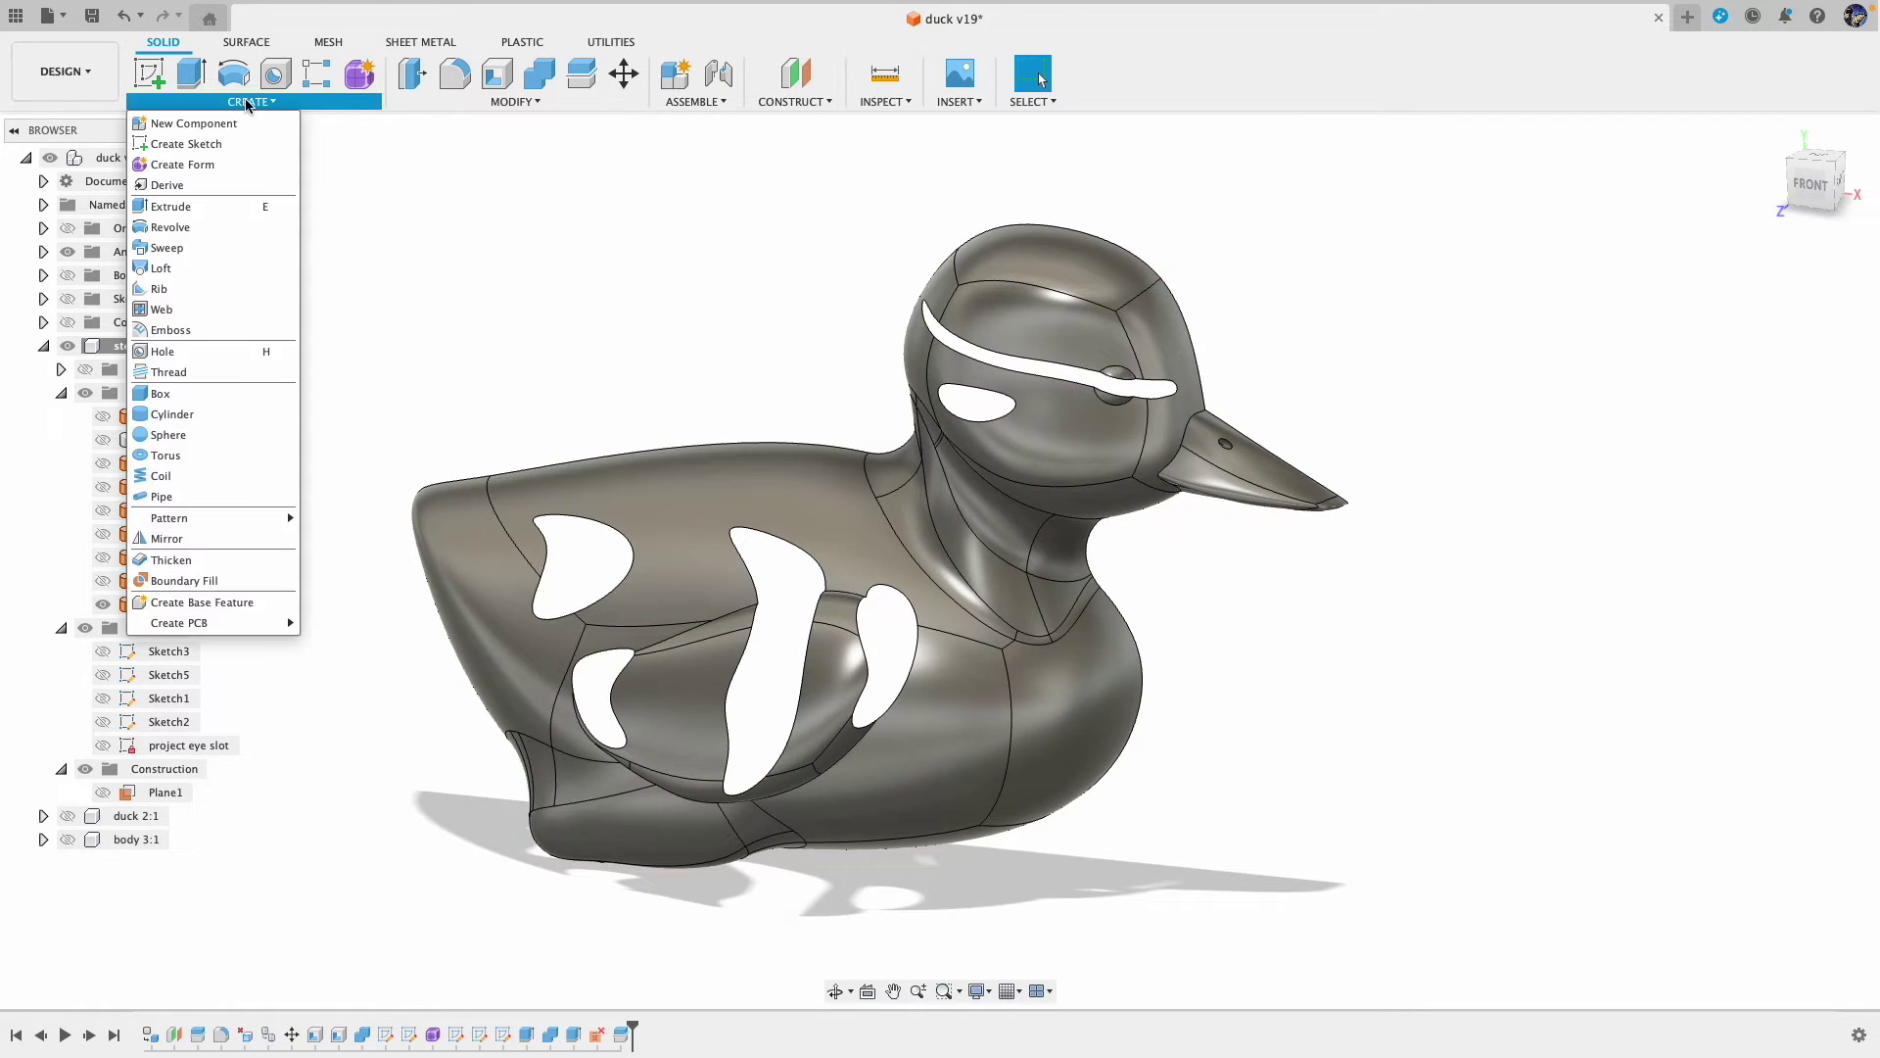
Step: Thicken body right (6) (52) by 1.2 mm on one side as the new body Body15
{"action": "left_click", "coordinate": [173, 561]}
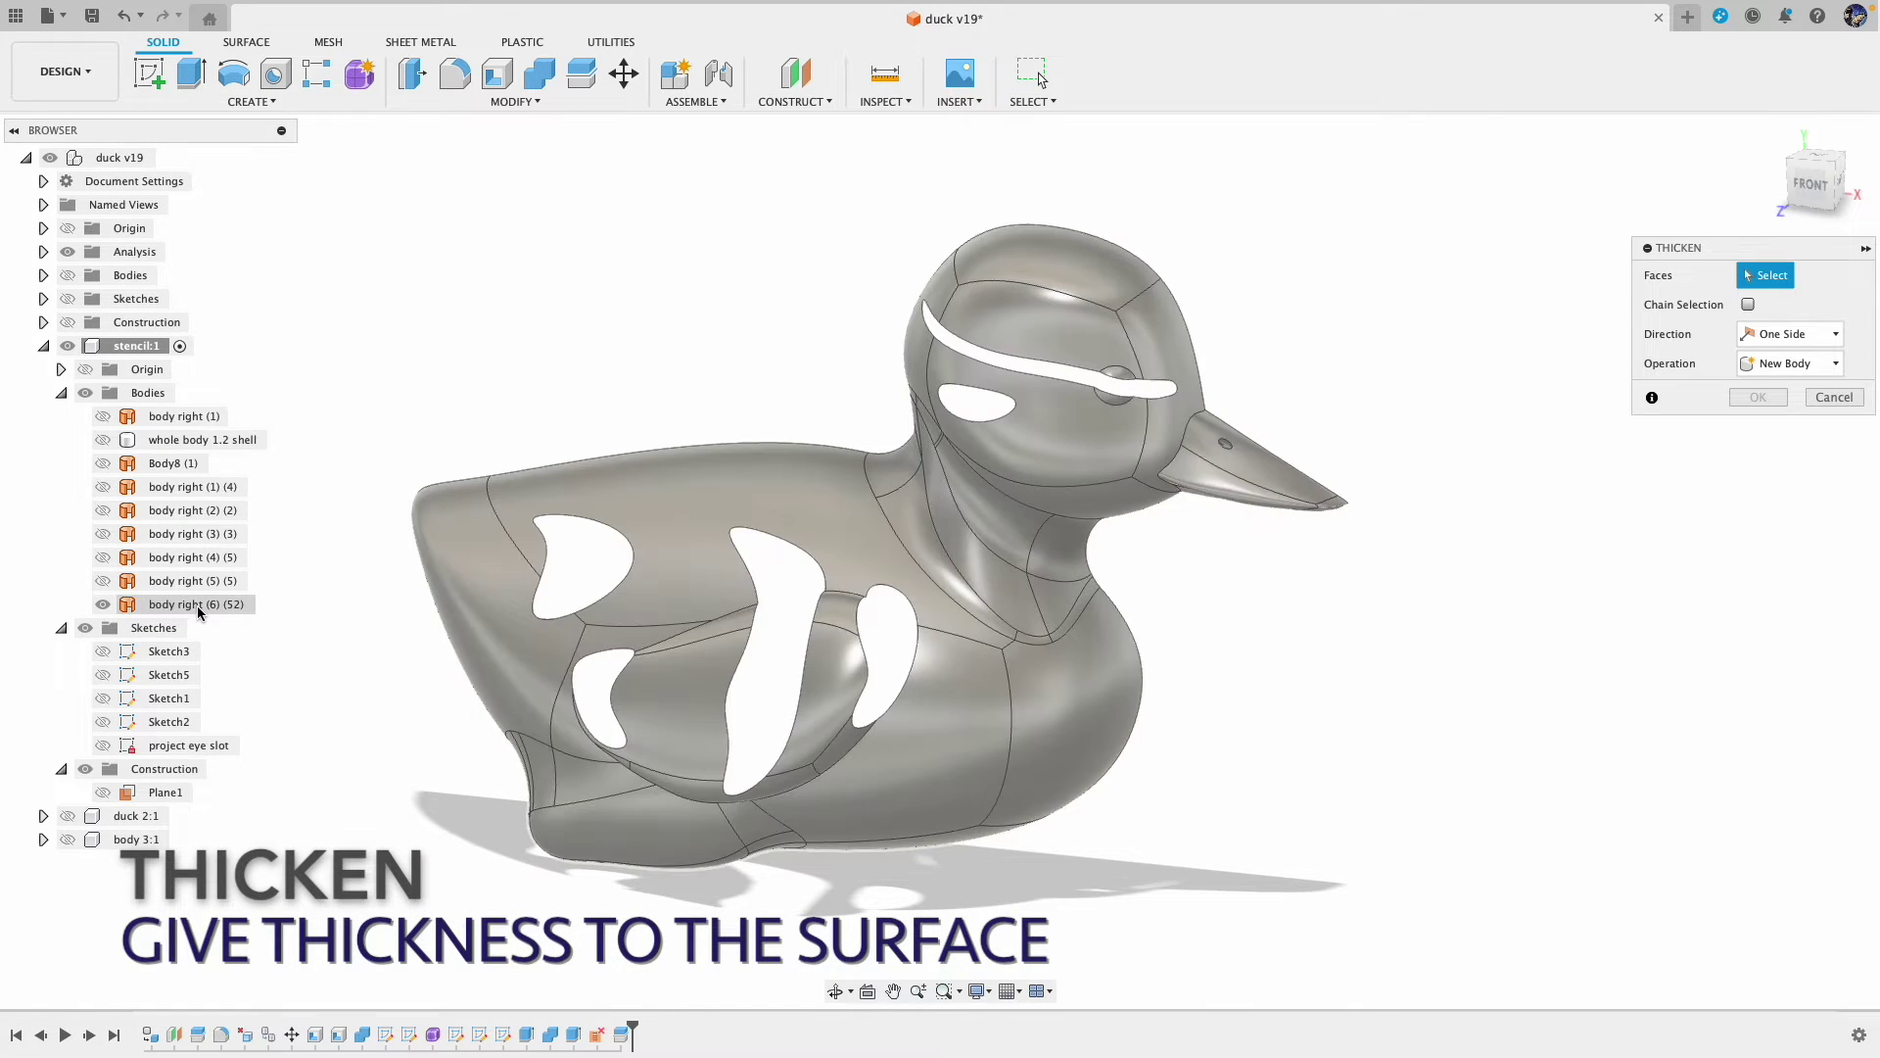
{"action": "left_click", "coordinate": [197, 605]}
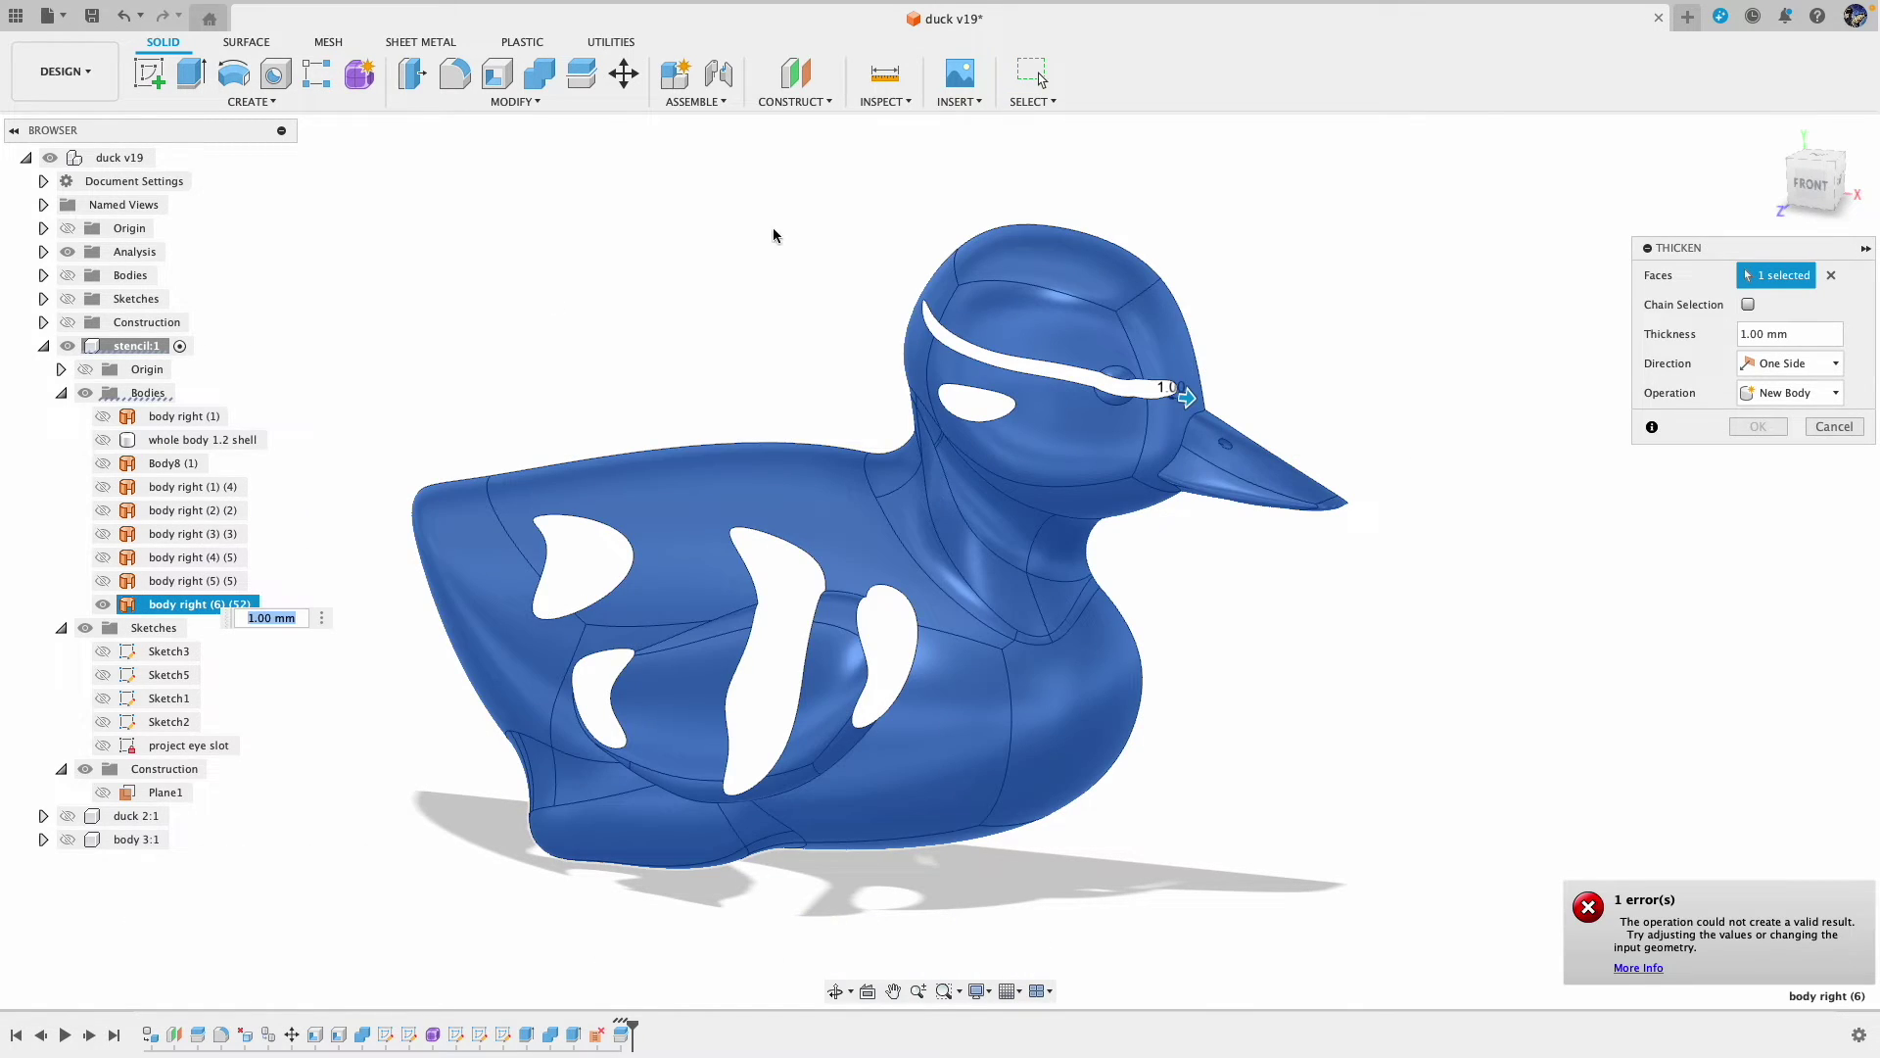
{"action": "middle_click_drag", "start_coordinate": [1330, 256], "coordinate": [1319, 260], "text": "shift"}
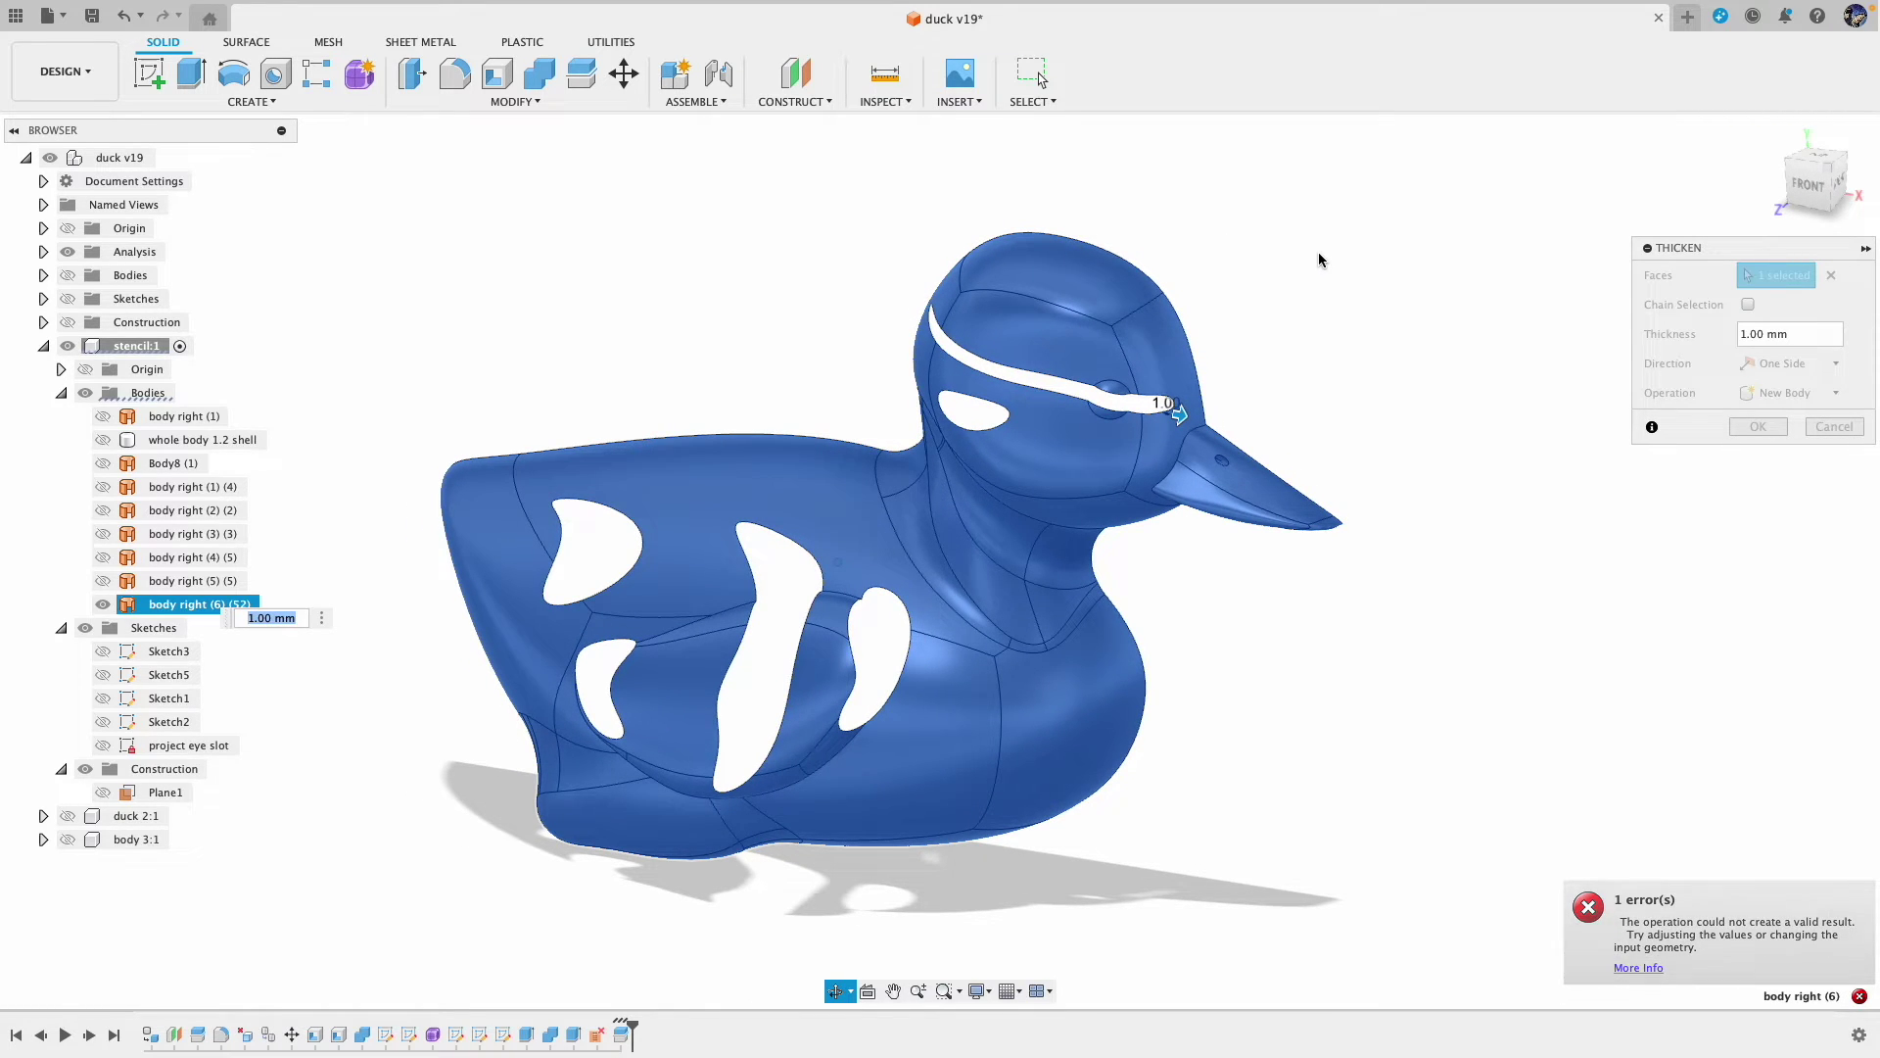
{"action": "mouse_move", "coordinate": [1318, 260]}
{"action": "middle_mouse_down", "text": "shift"}
{"action": "mouse_move", "coordinate": [1053, 233]}
{"action": "mouse_move", "coordinate": [1292, 239]}
{"action": "middle_mouse_up", "text": "shift"}
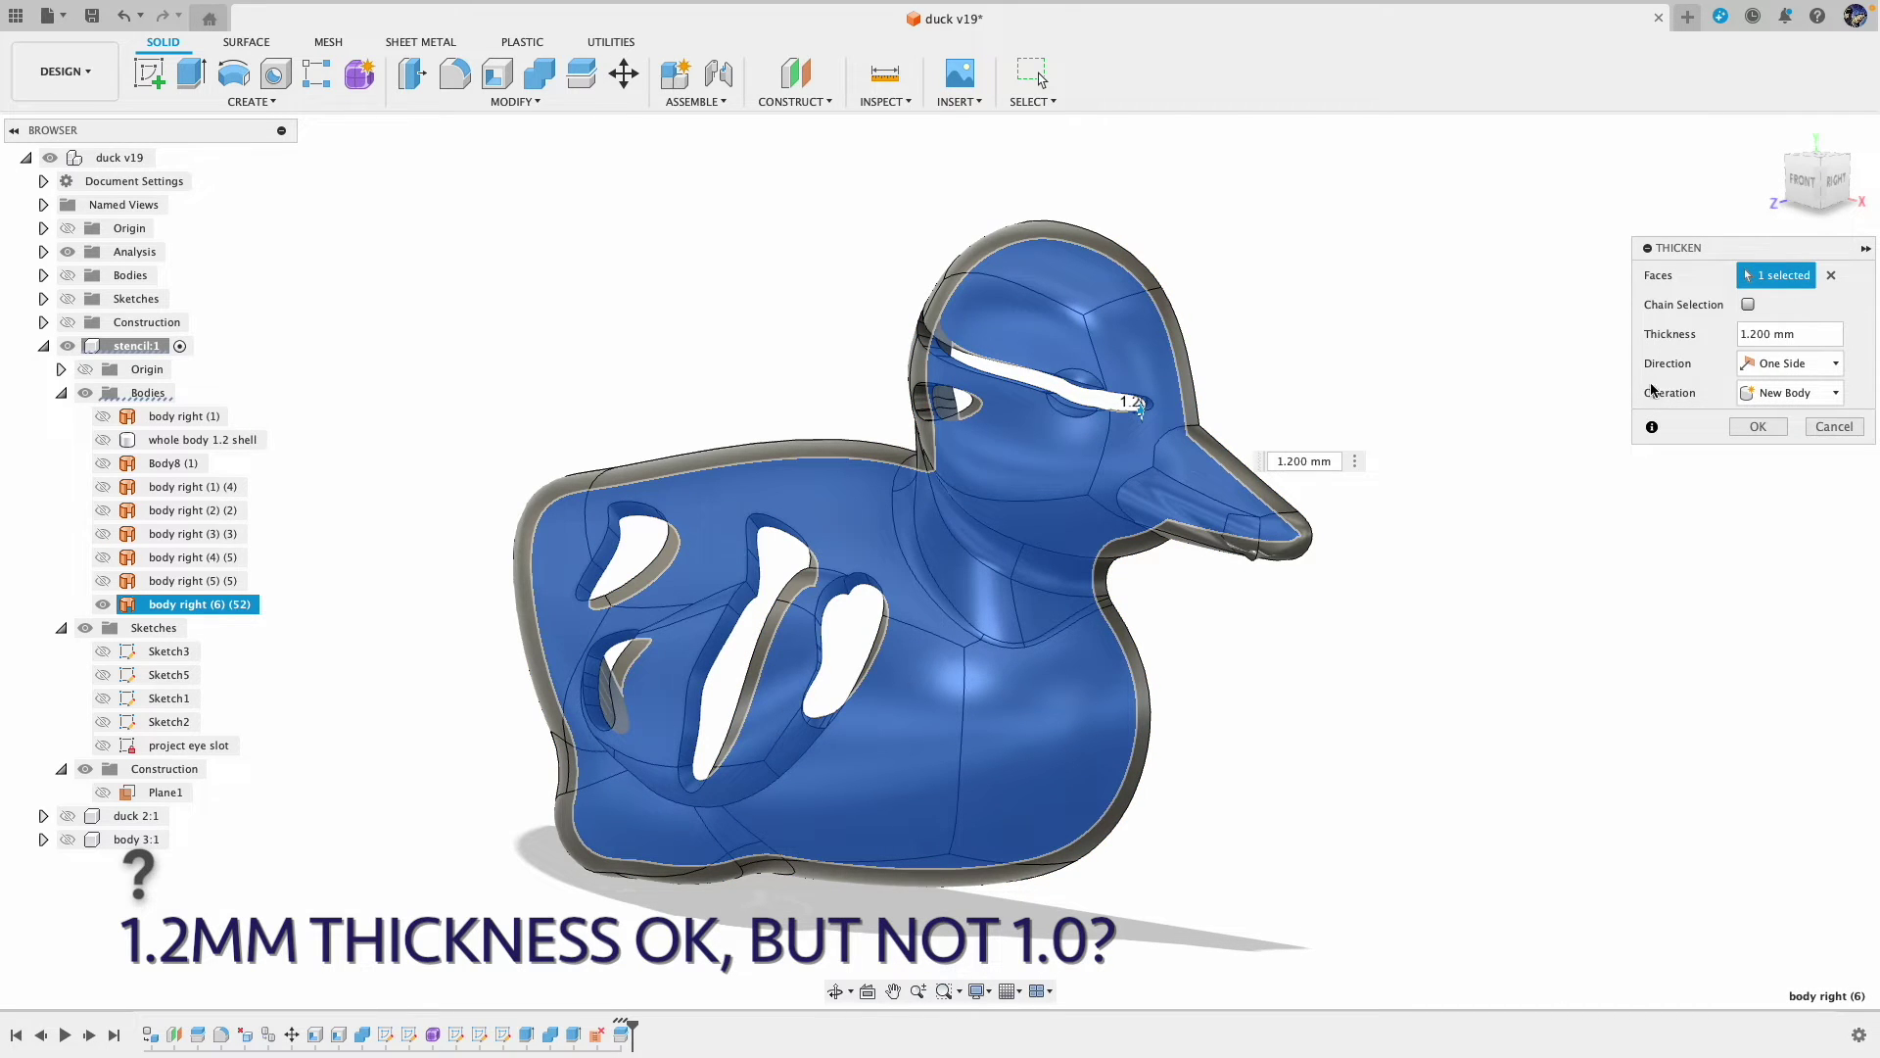
{"action": "middle_click_drag", "start_coordinate": [1436, 331], "coordinate": [1371, 340], "text": "shift"}
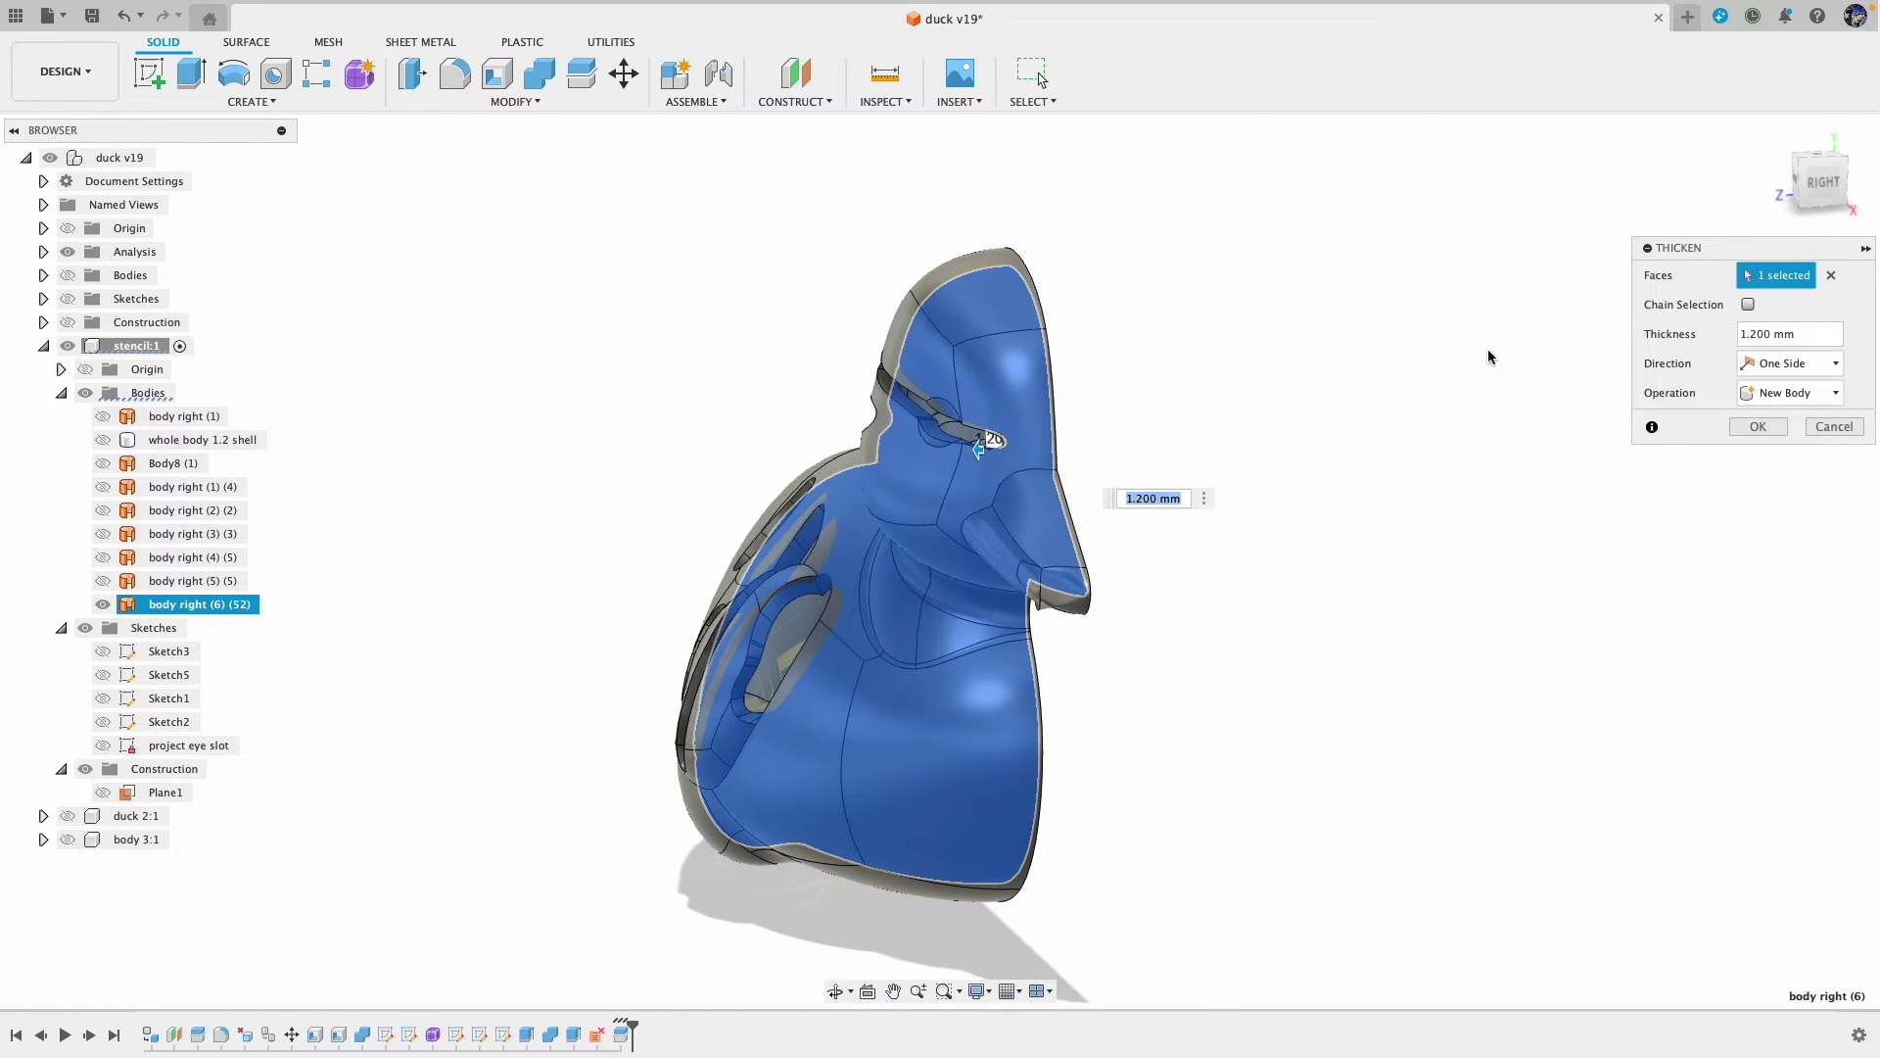
{"action": "left_click", "coordinate": [1758, 429]}
{"action": "middle_click_drag", "start_coordinate": [1751, 429], "coordinate": [1377, 384], "text": "shift"}
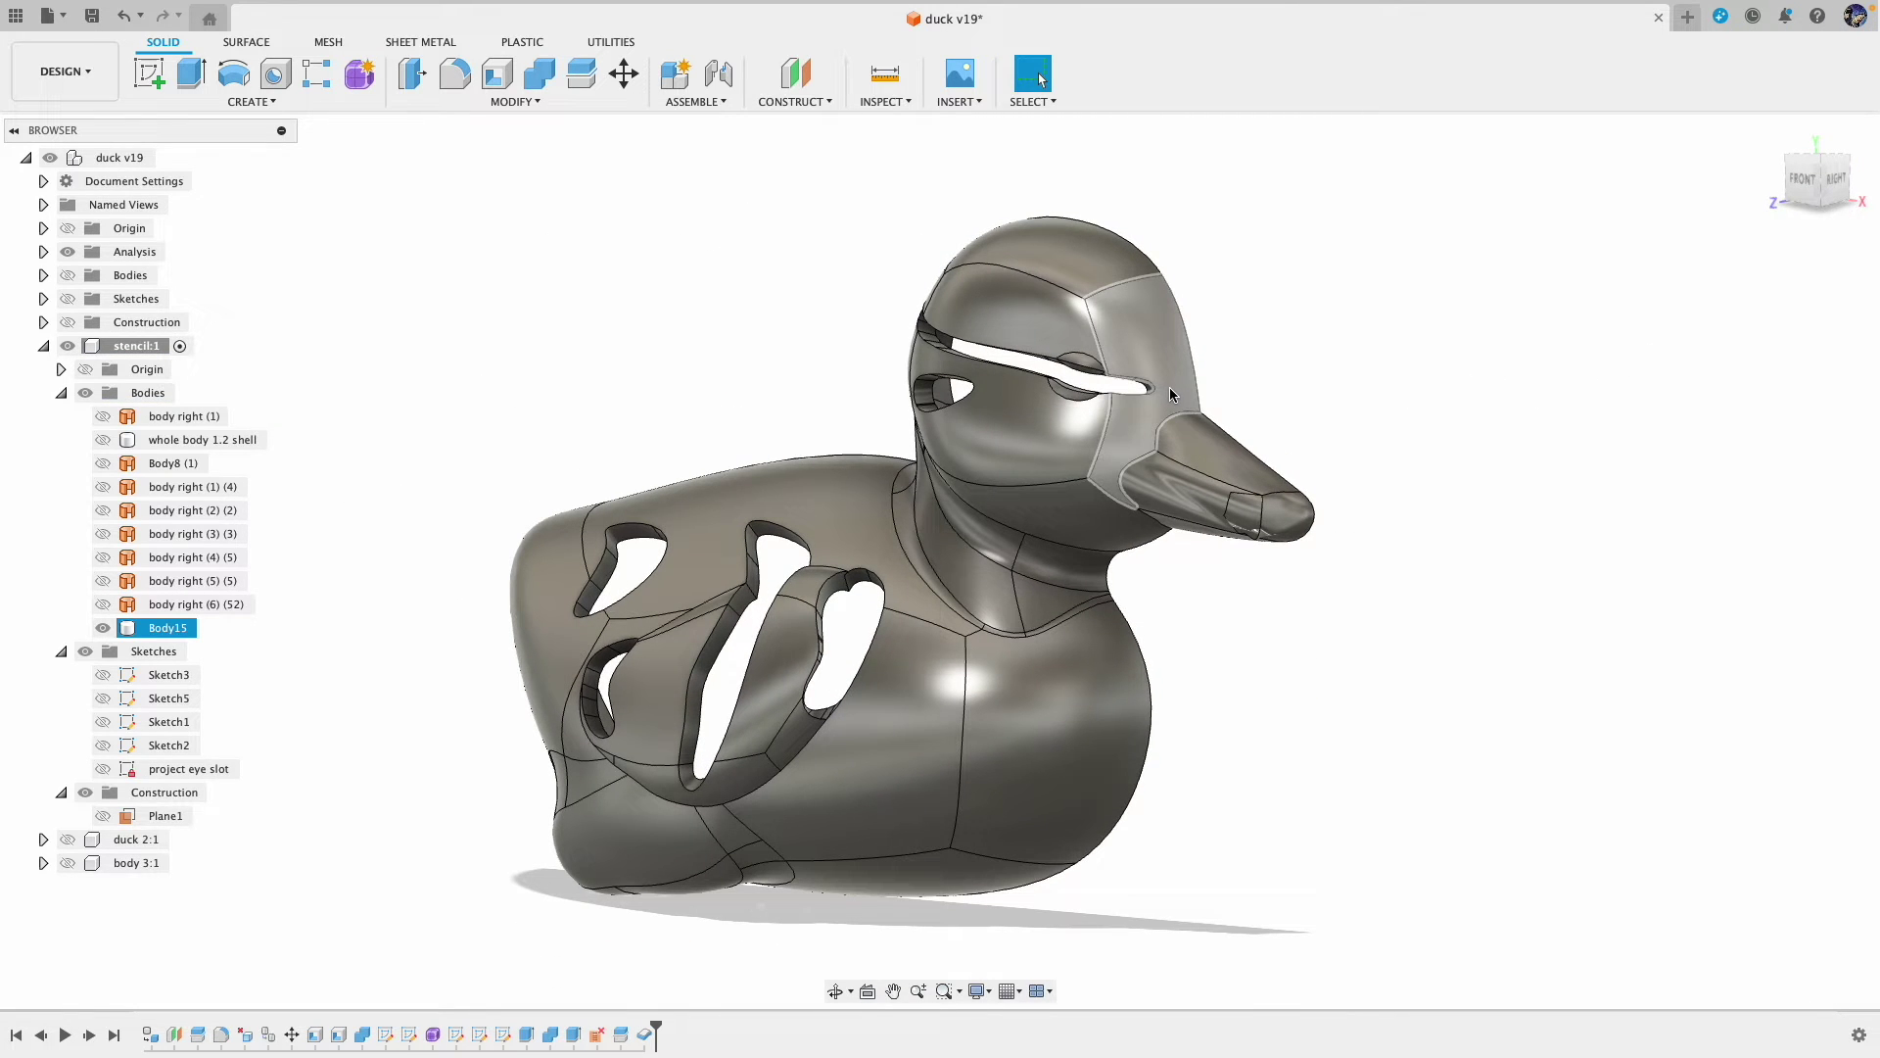
Step: In Sketch3, drag the eye-slot spline's end points next to the eye and finish the sketch
{"action": "scroll", "coordinate": [1171, 386], "scroll_direction": "up", "scroll_amount": 5}
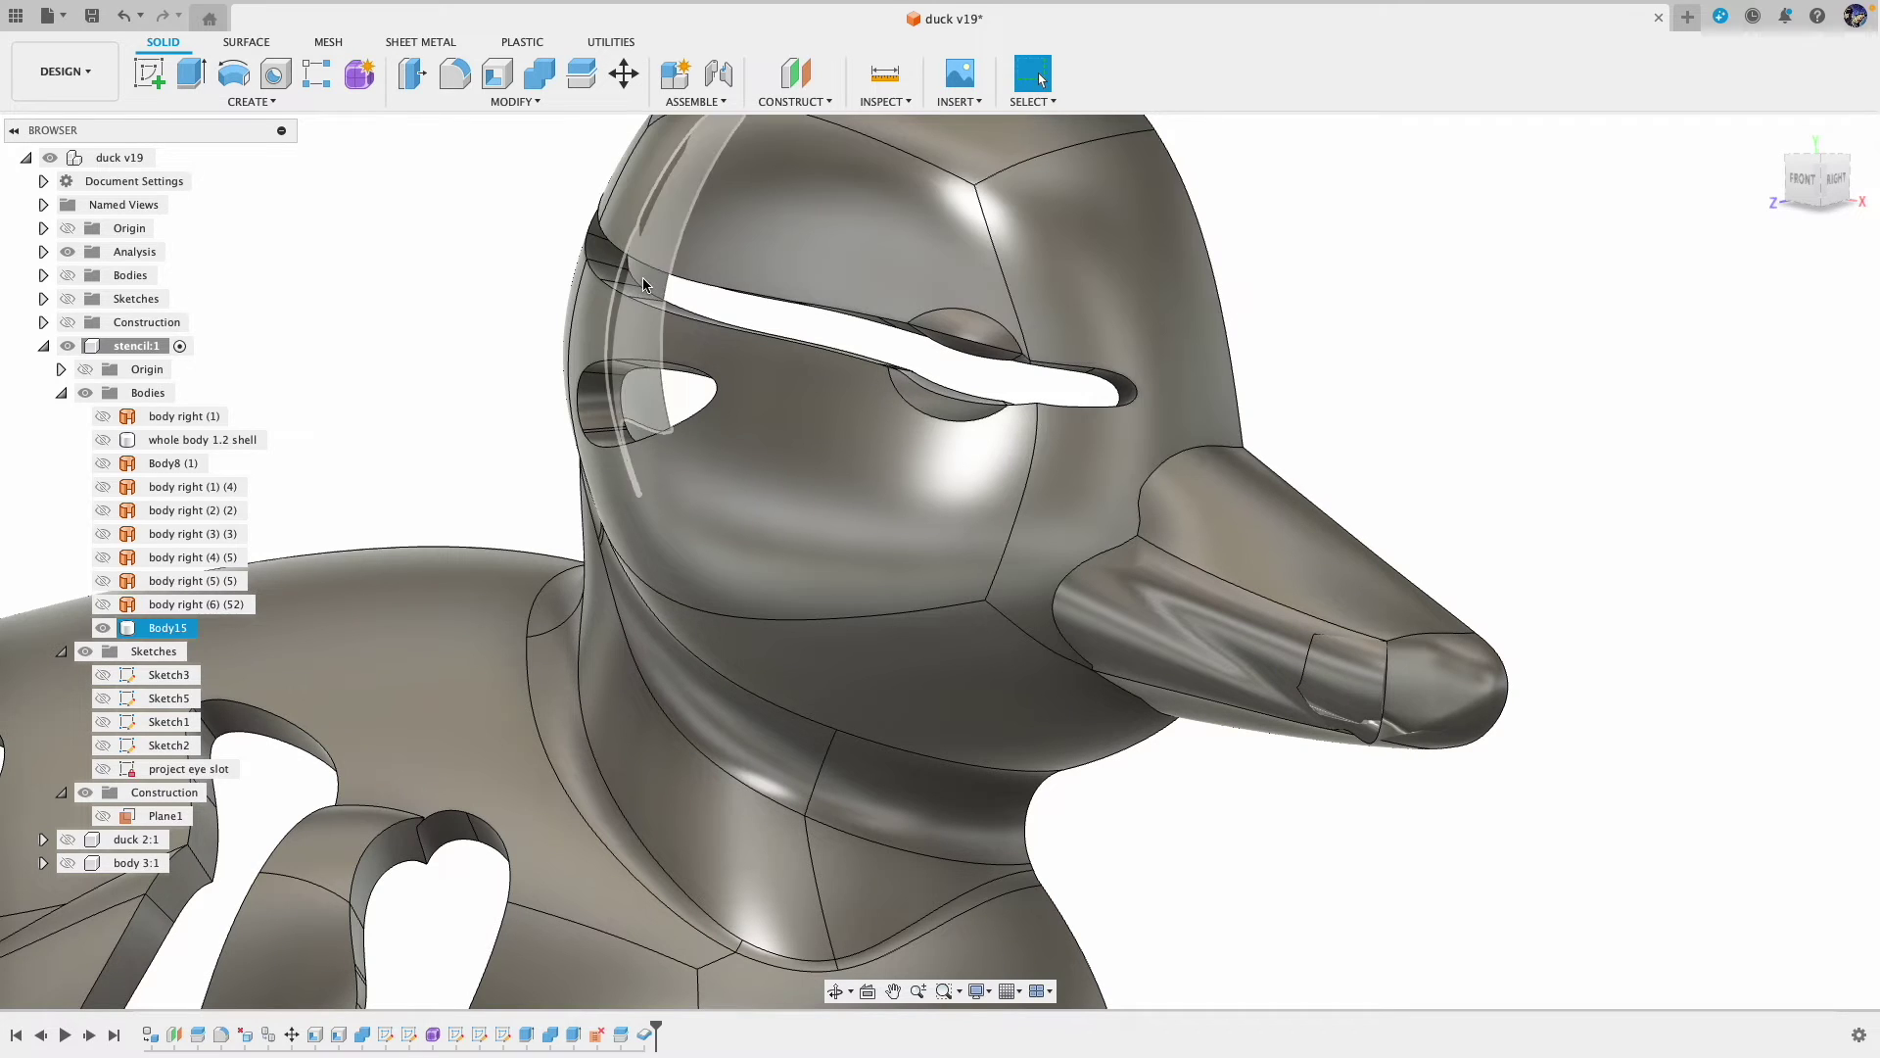
{"action": "double_click", "coordinate": [385, 1034]}
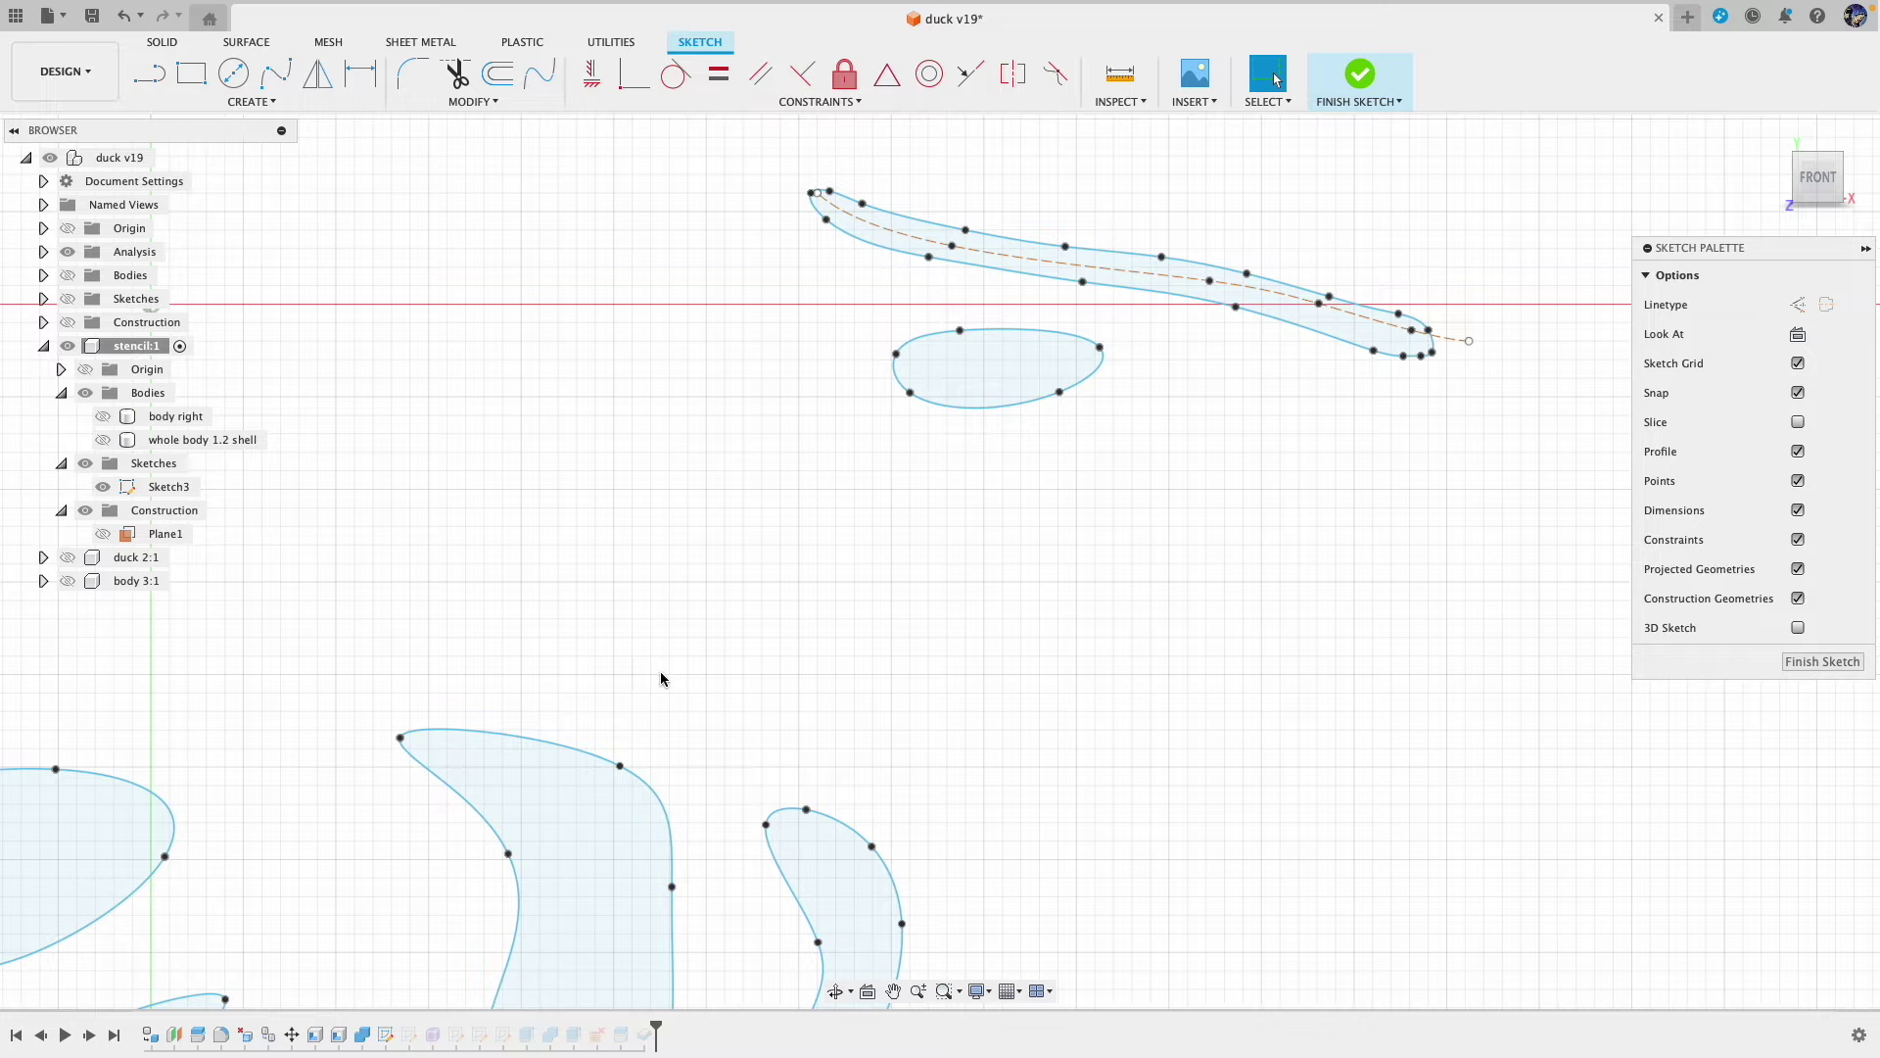
{"action": "left_click", "coordinate": [101, 417]}
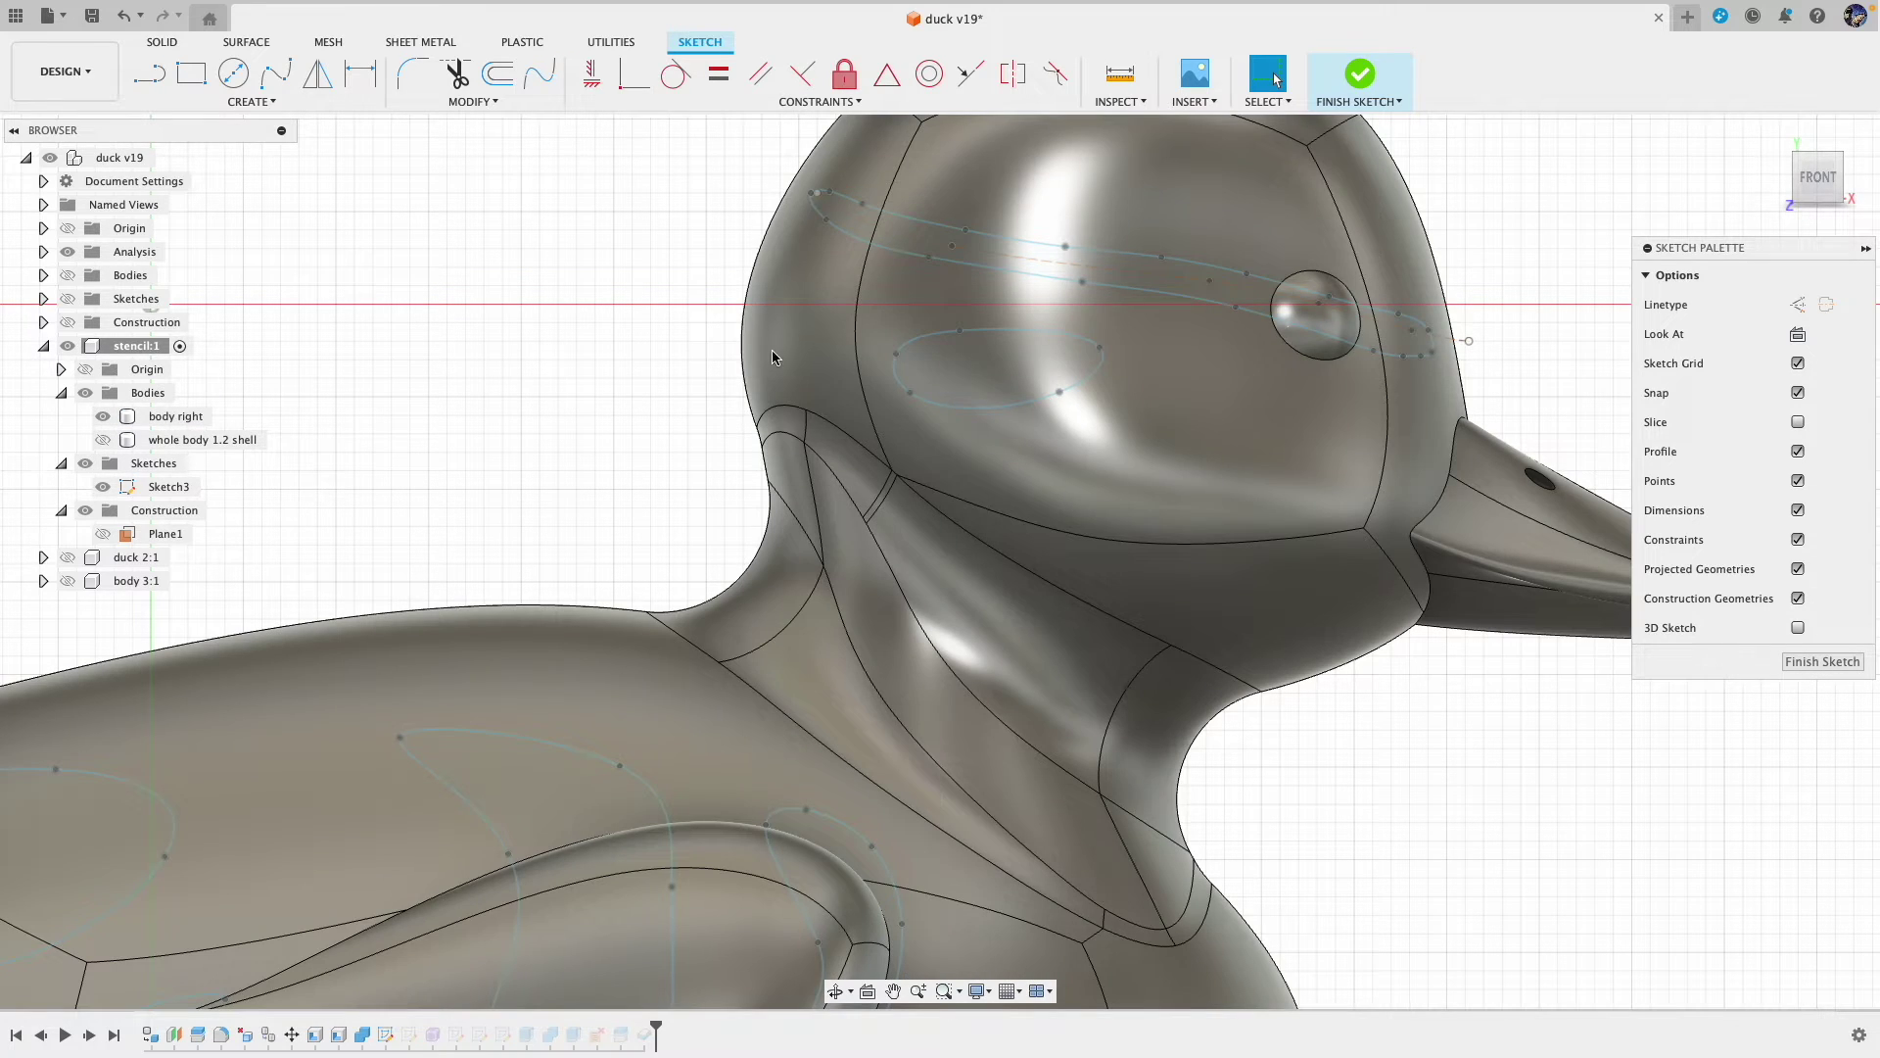
{"action": "scroll", "coordinate": [1384, 378], "scroll_direction": "up", "scroll_amount": 10}
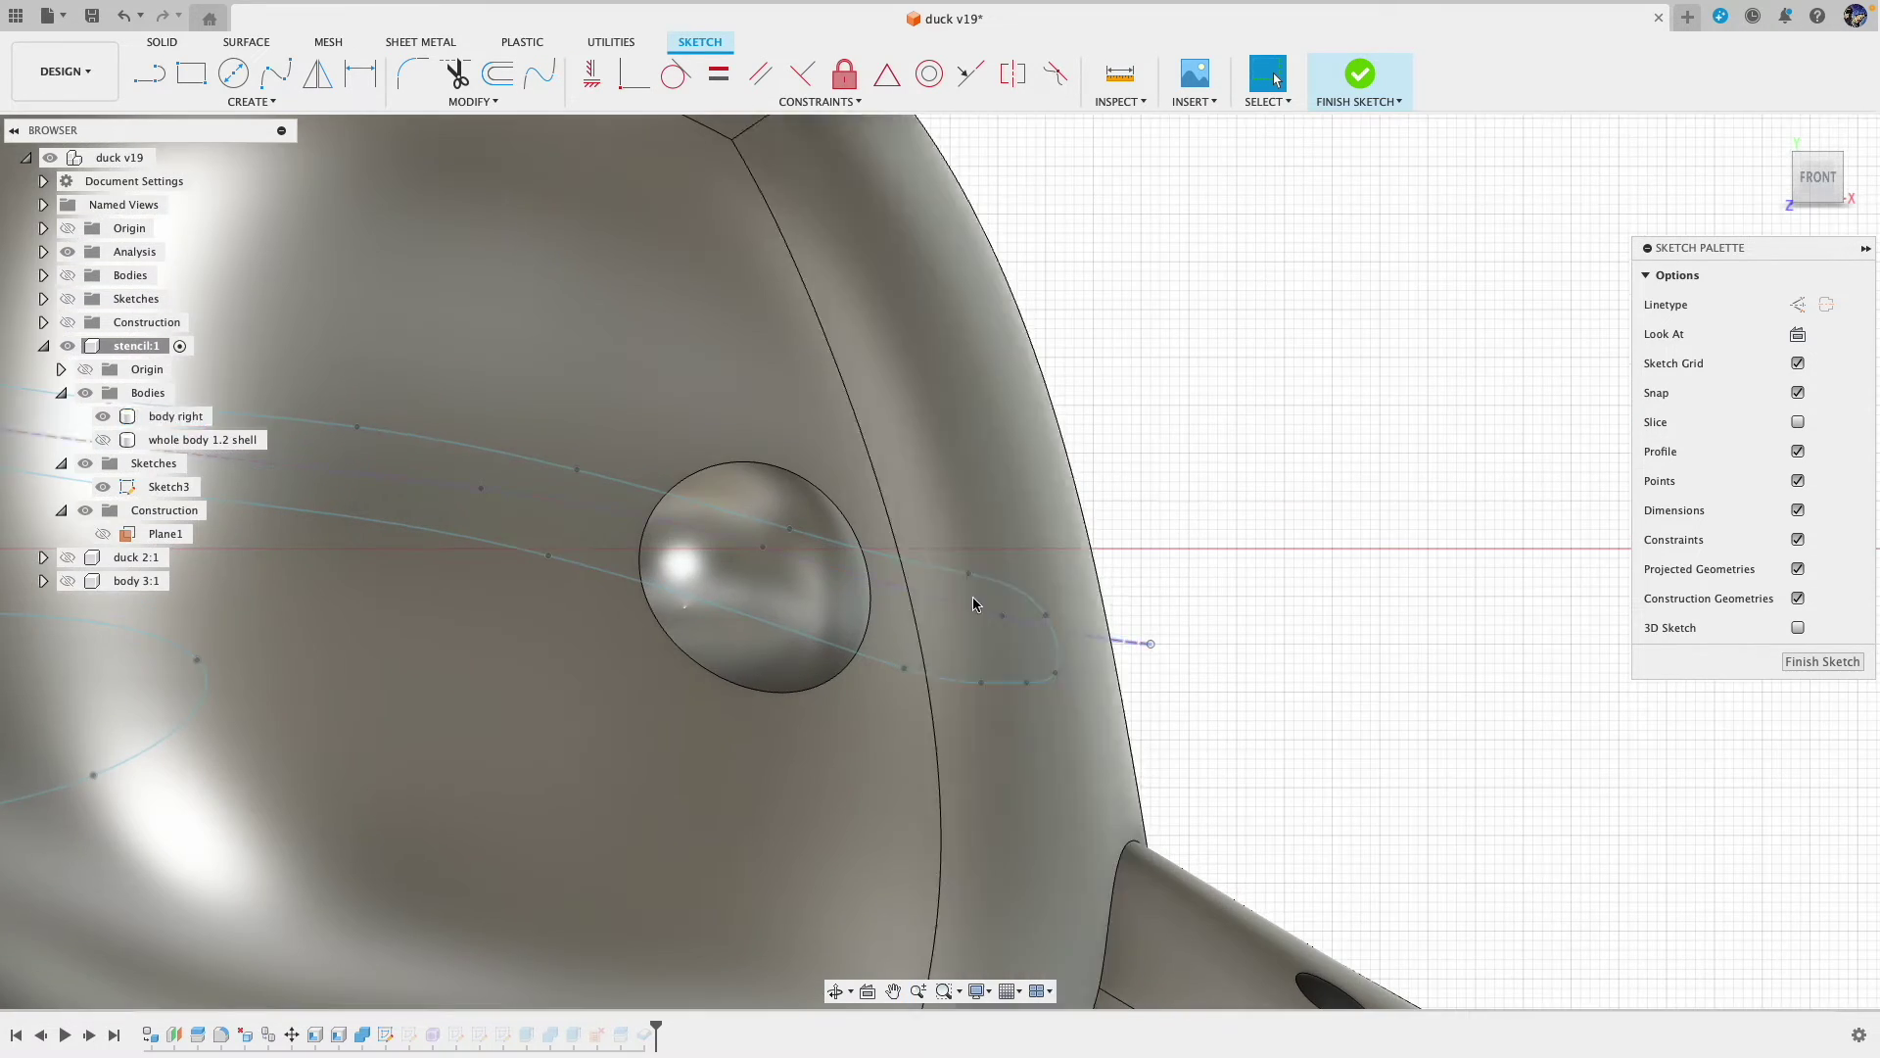
{"action": "left_click_drag", "start_coordinate": [1044, 617], "coordinate": [1075, 625]}
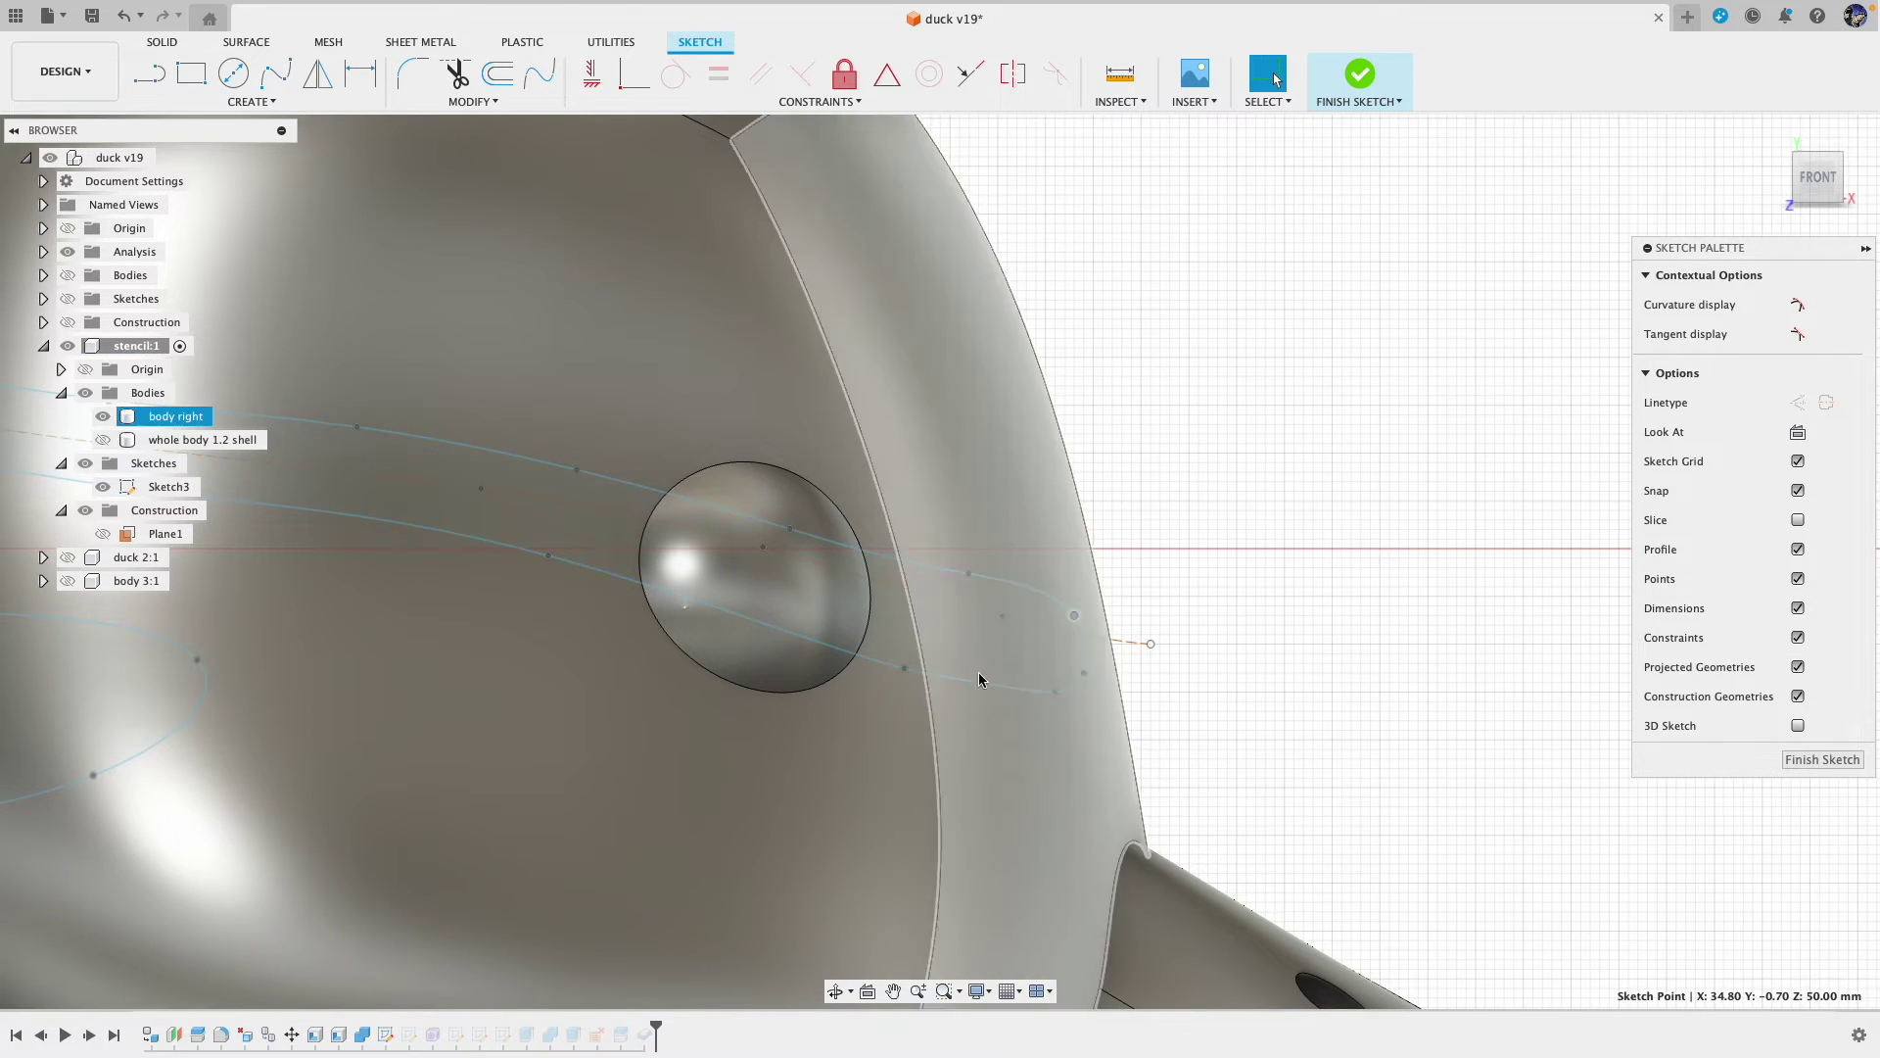
{"action": "left_click_drag", "start_coordinate": [1074, 619], "coordinate": [1084, 613]}
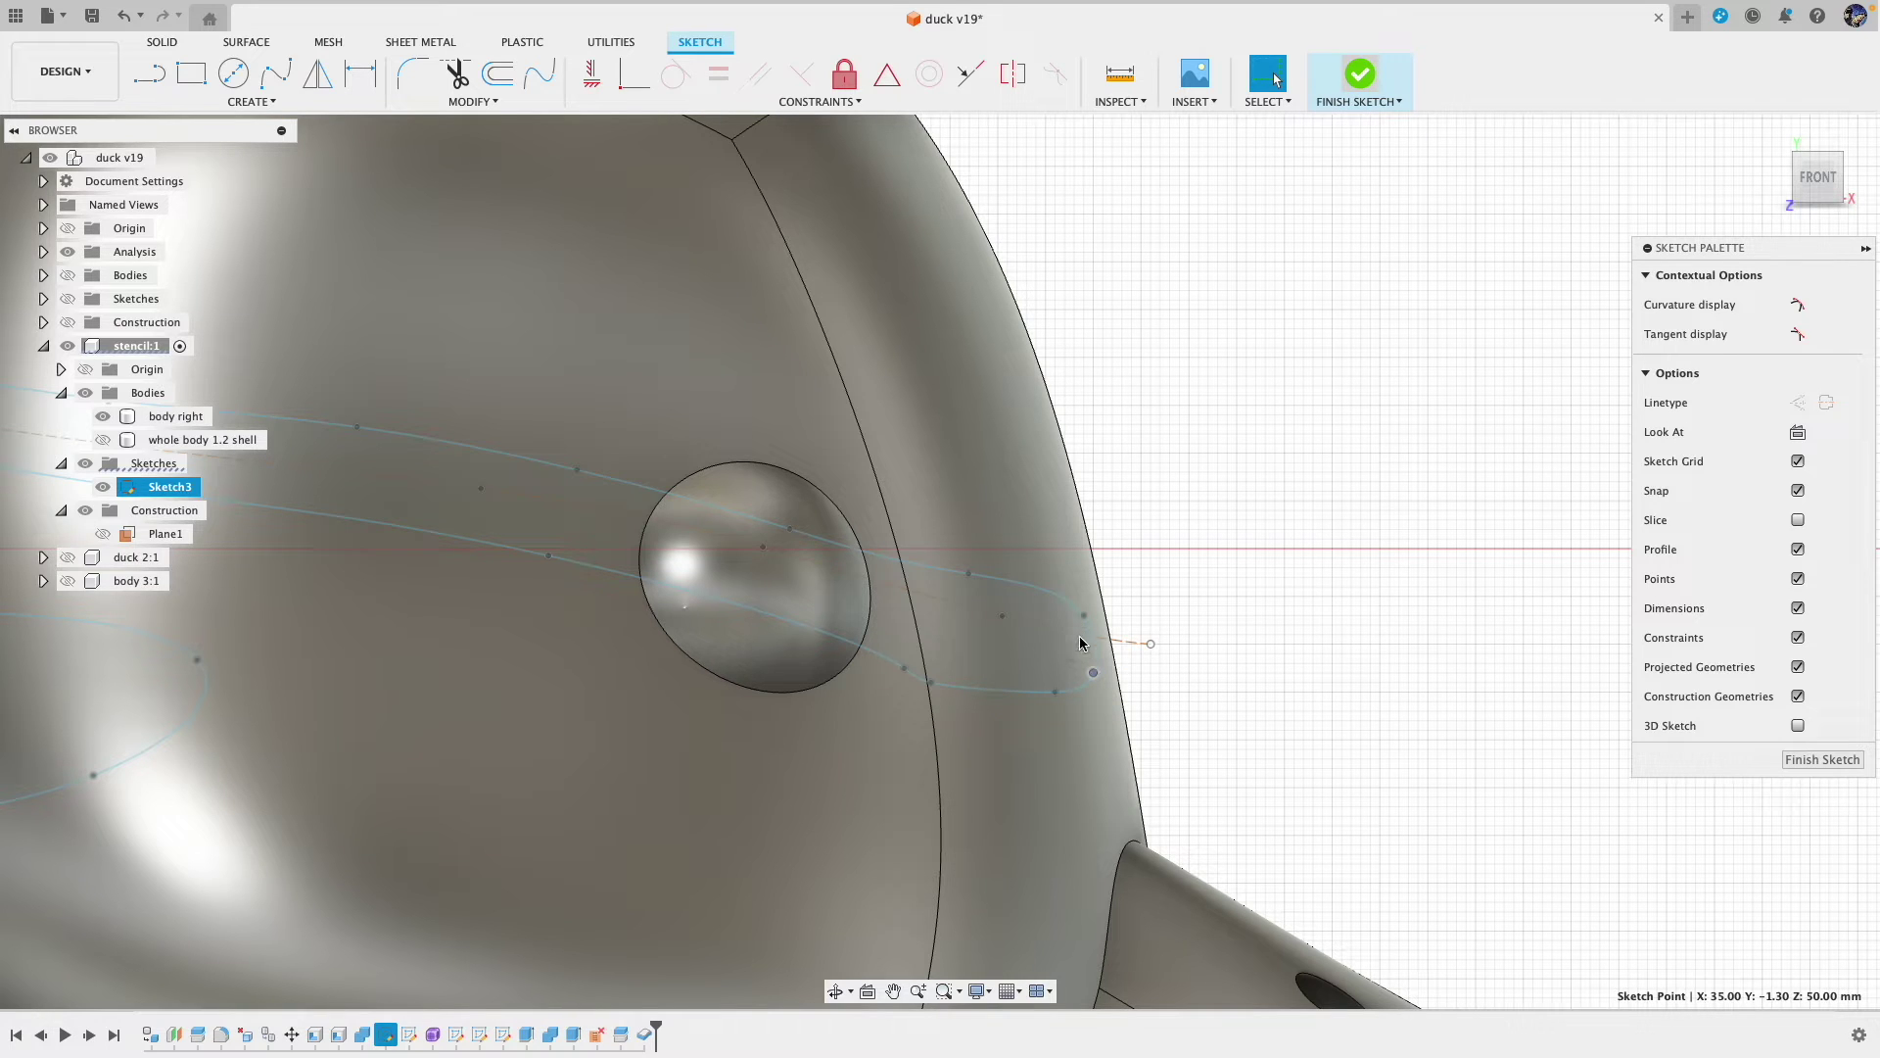
{"action": "right_click_drag", "start_coordinate": [1080, 644], "coordinate": [1234, 617]}
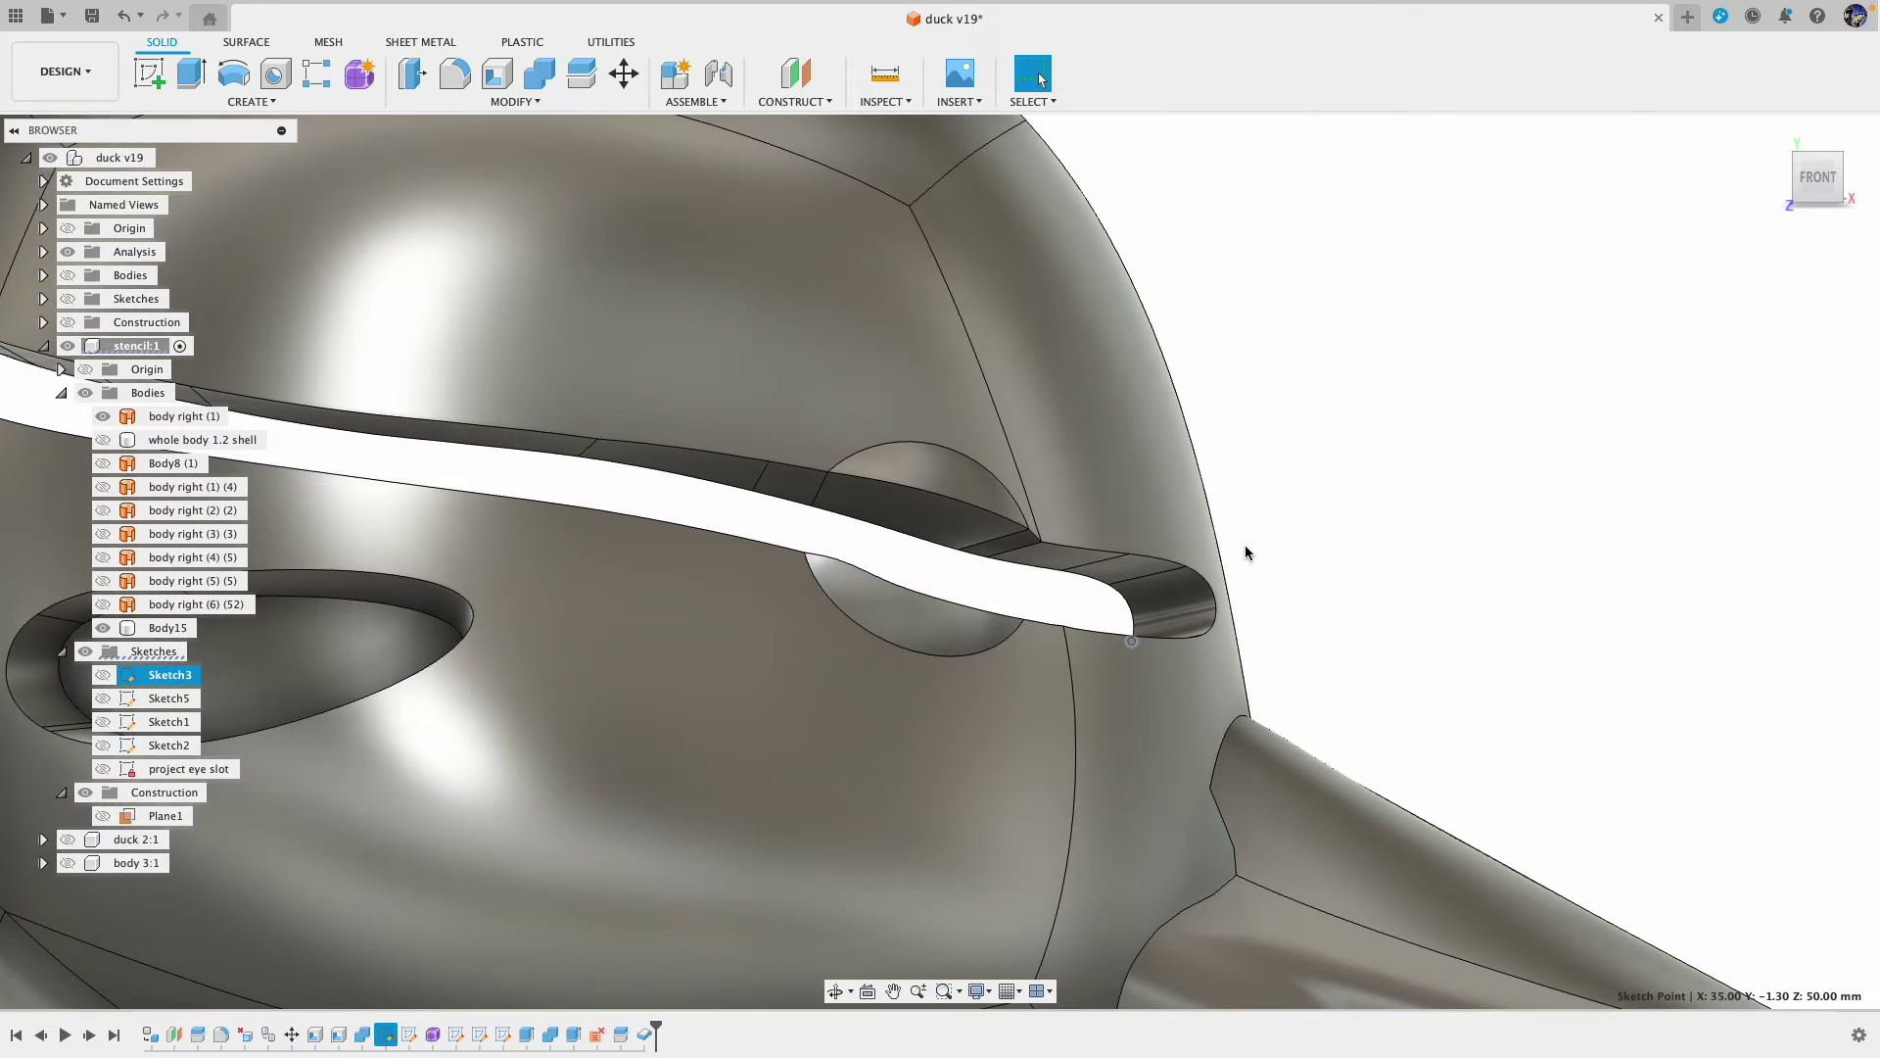
{"action": "scroll", "coordinate": [1245, 553], "scroll_direction": "down", "scroll_amount": 5}
{"action": "middle_click_drag", "start_coordinate": [1431, 490], "coordinate": [1195, 607], "text": "shift"}
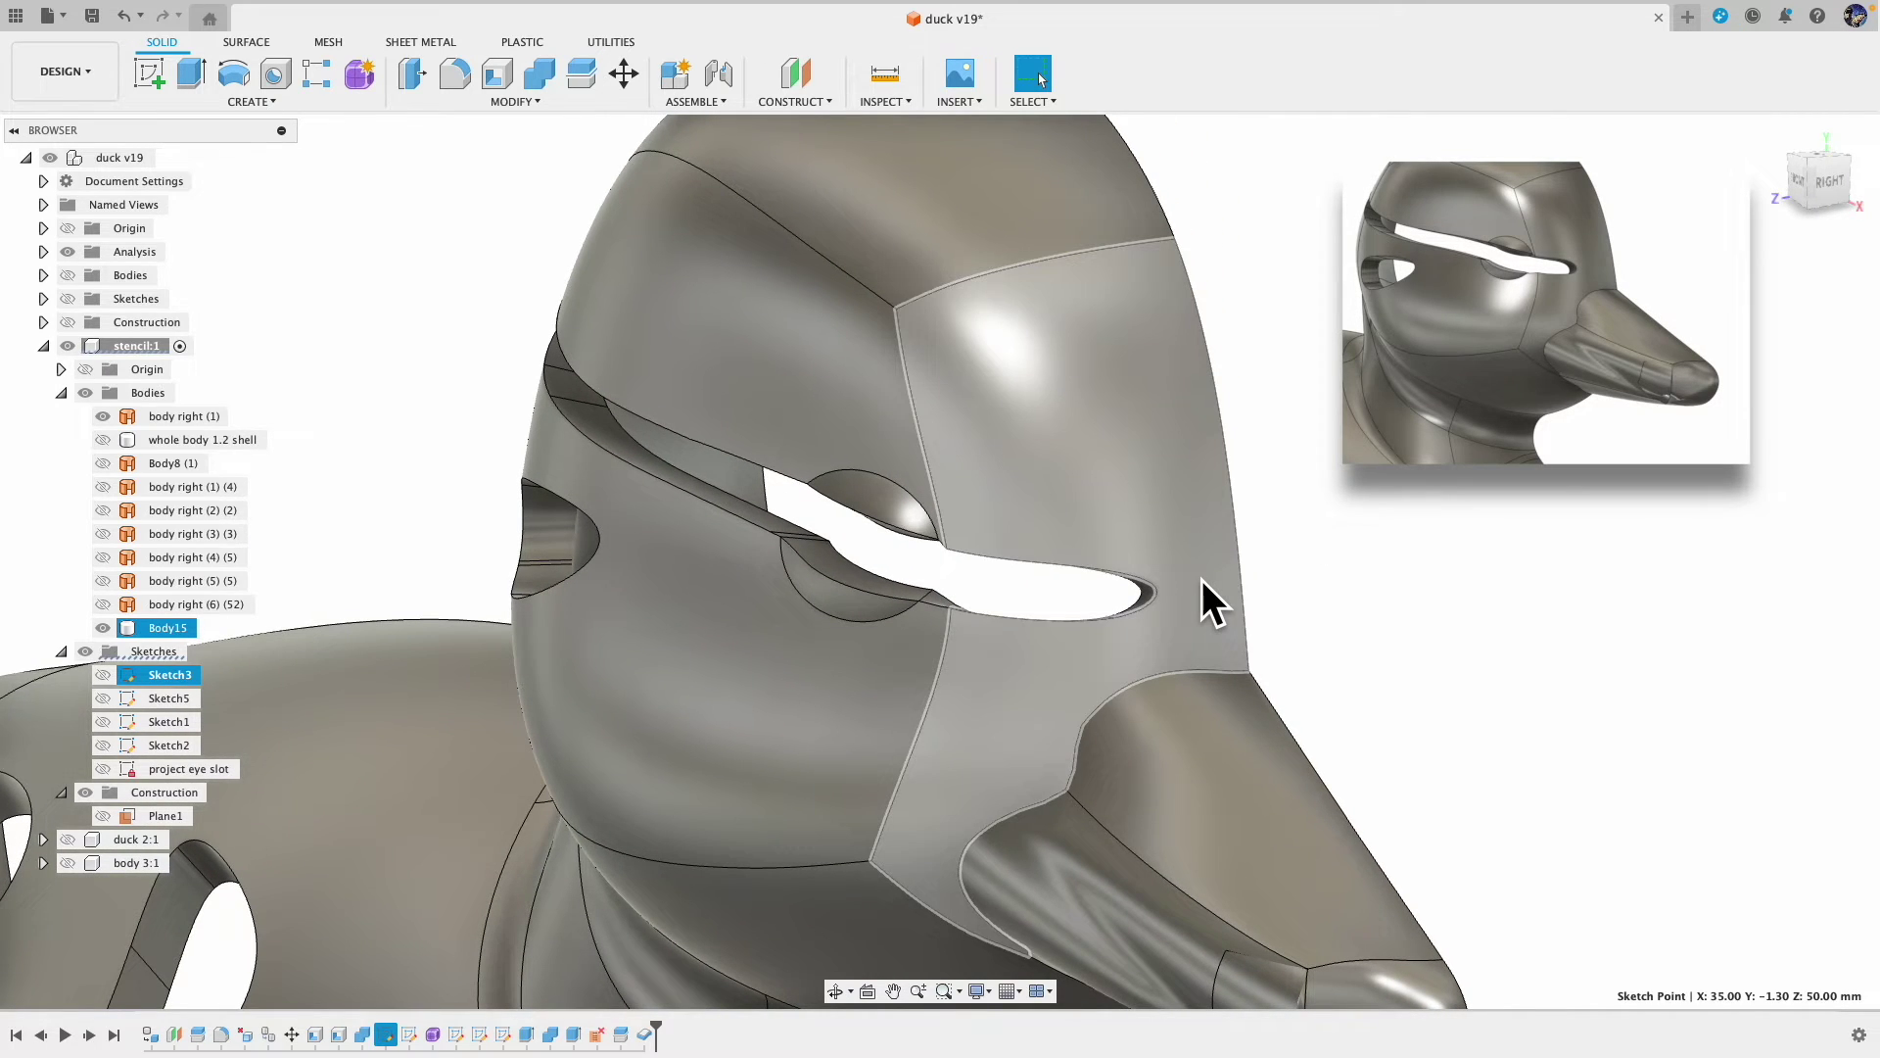
{"action": "middle_click_drag", "start_coordinate": [1464, 490], "coordinate": [1169, 501], "text": "shift"}
{"action": "middle_click_drag", "start_coordinate": [944, 517], "coordinate": [717, 470], "text": "shift"}
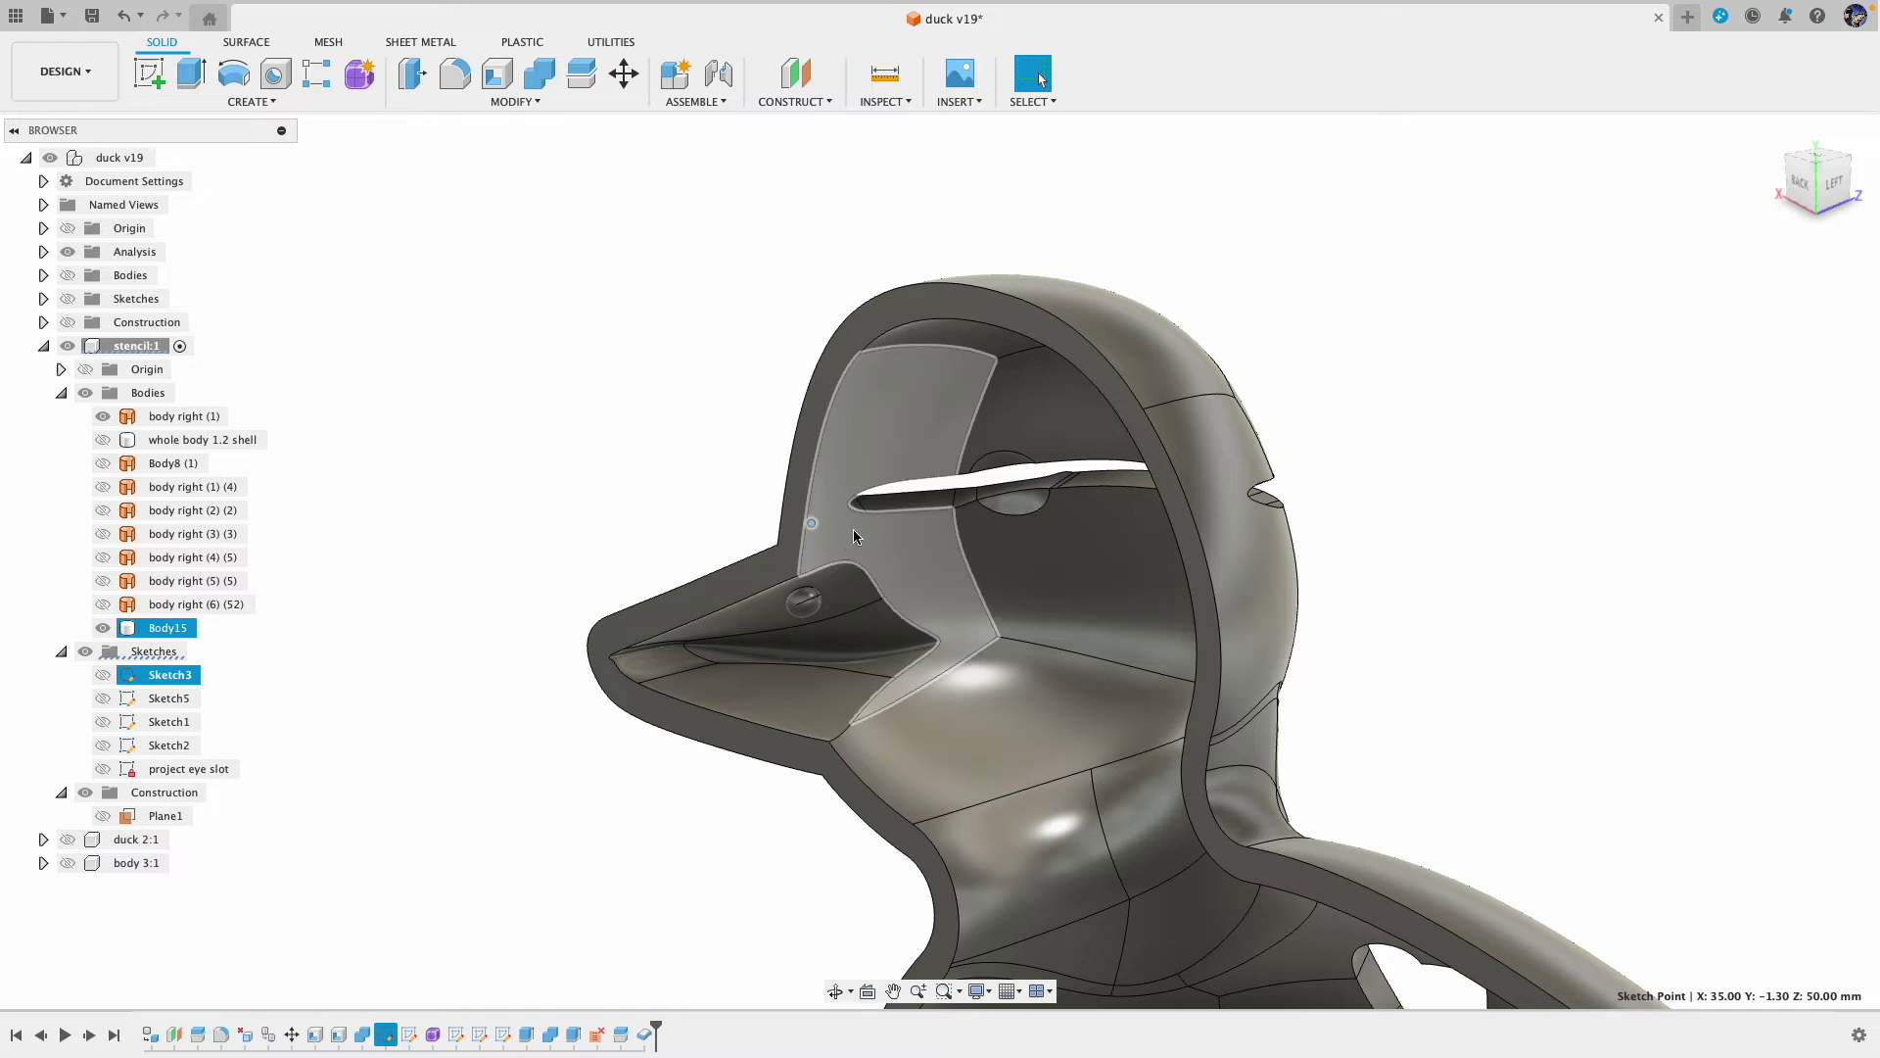
{"action": "middle_click_drag", "start_coordinate": [659, 461], "coordinate": [623, 441], "text": "shift"}
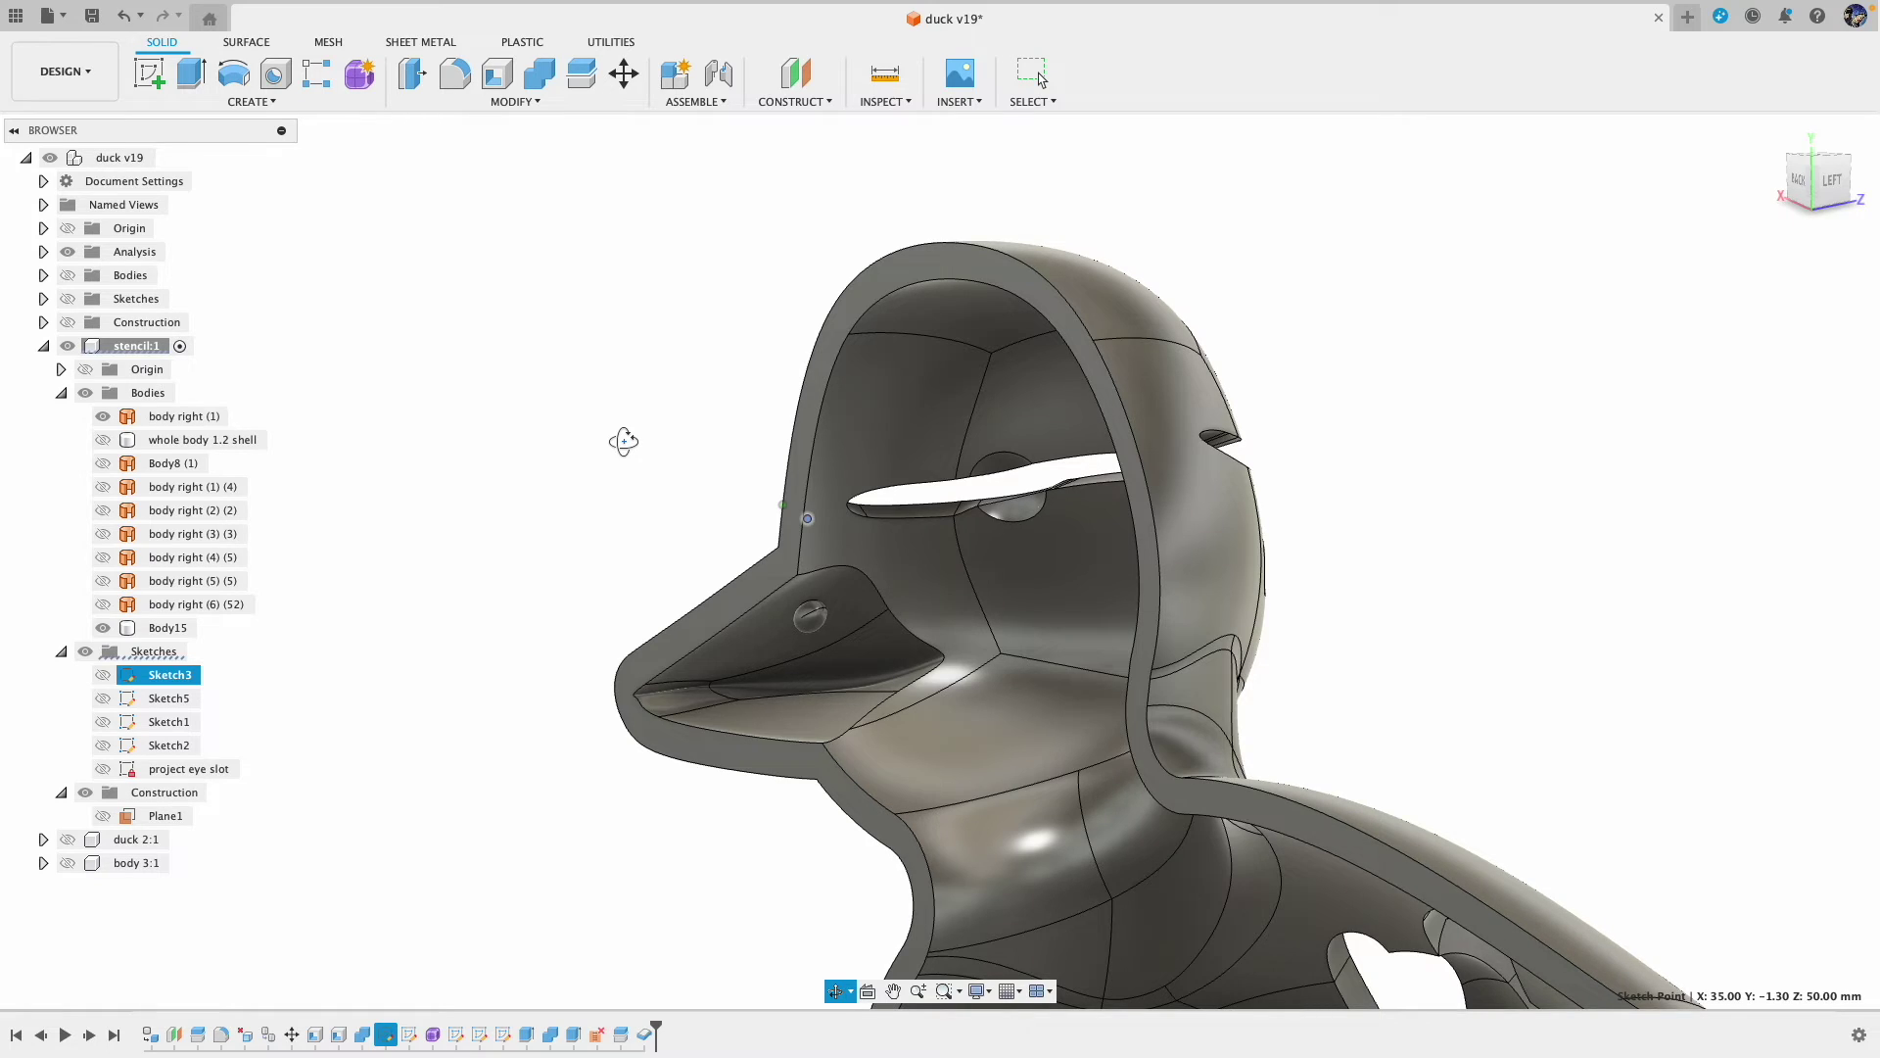
{"action": "middle_click_drag", "start_coordinate": [623, 442], "coordinate": [938, 451], "text": "shift"}
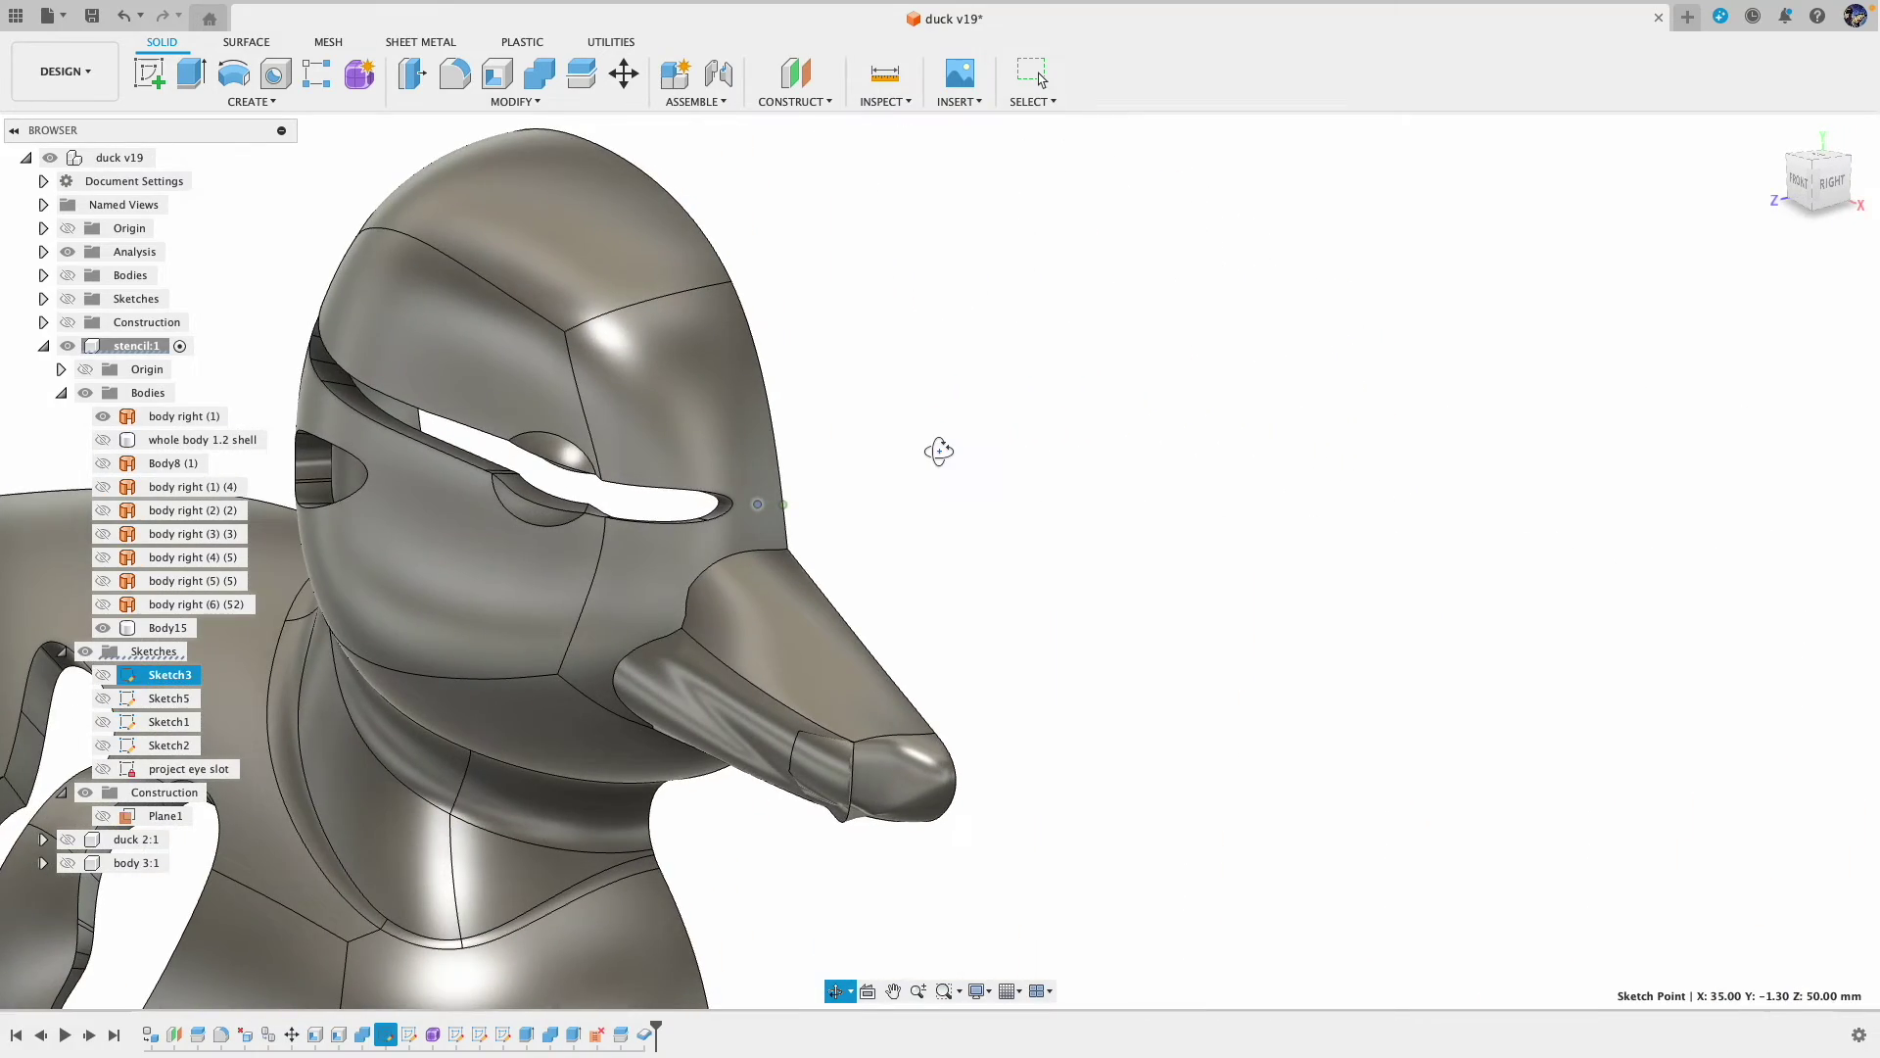
{"action": "scroll", "coordinate": [928, 478], "scroll_direction": "down", "scroll_amount": 5}
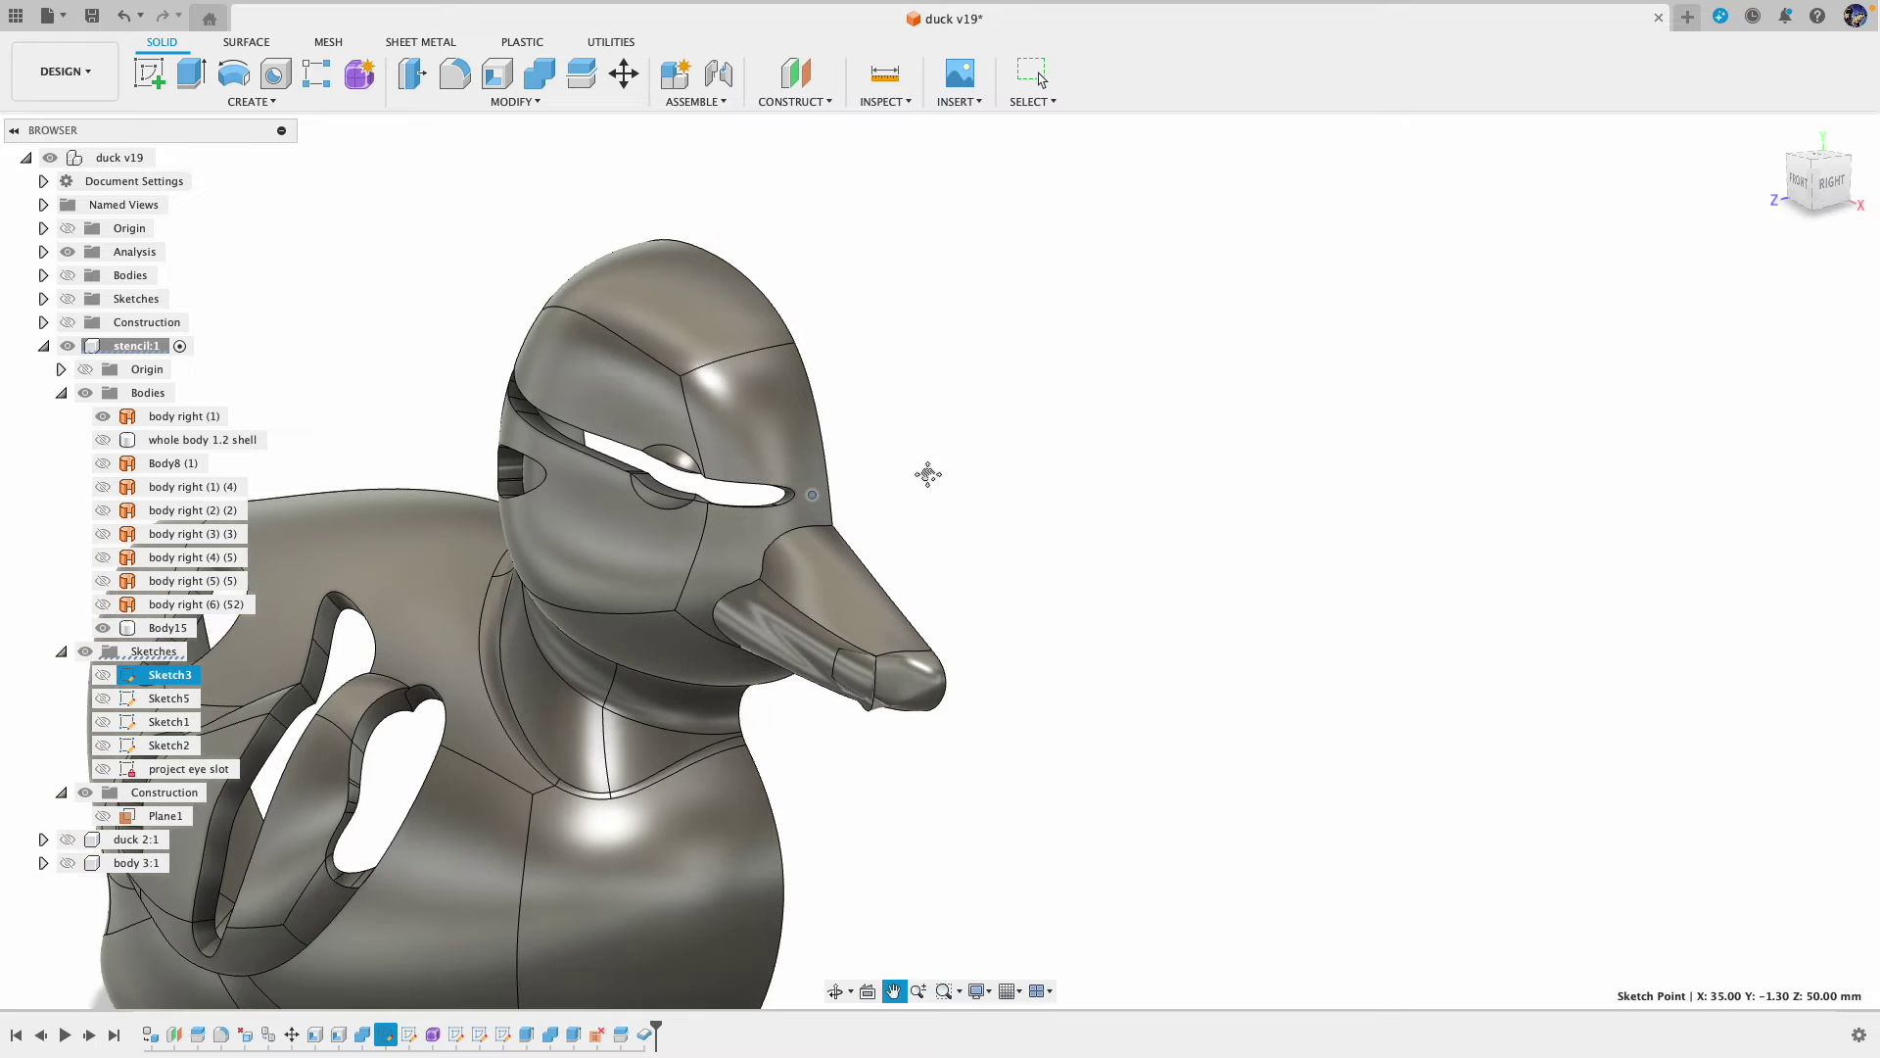
{"action": "middle_click_drag", "start_coordinate": [927, 475], "coordinate": [1250, 453]}
{"action": "left_click", "coordinate": [851, 676]}
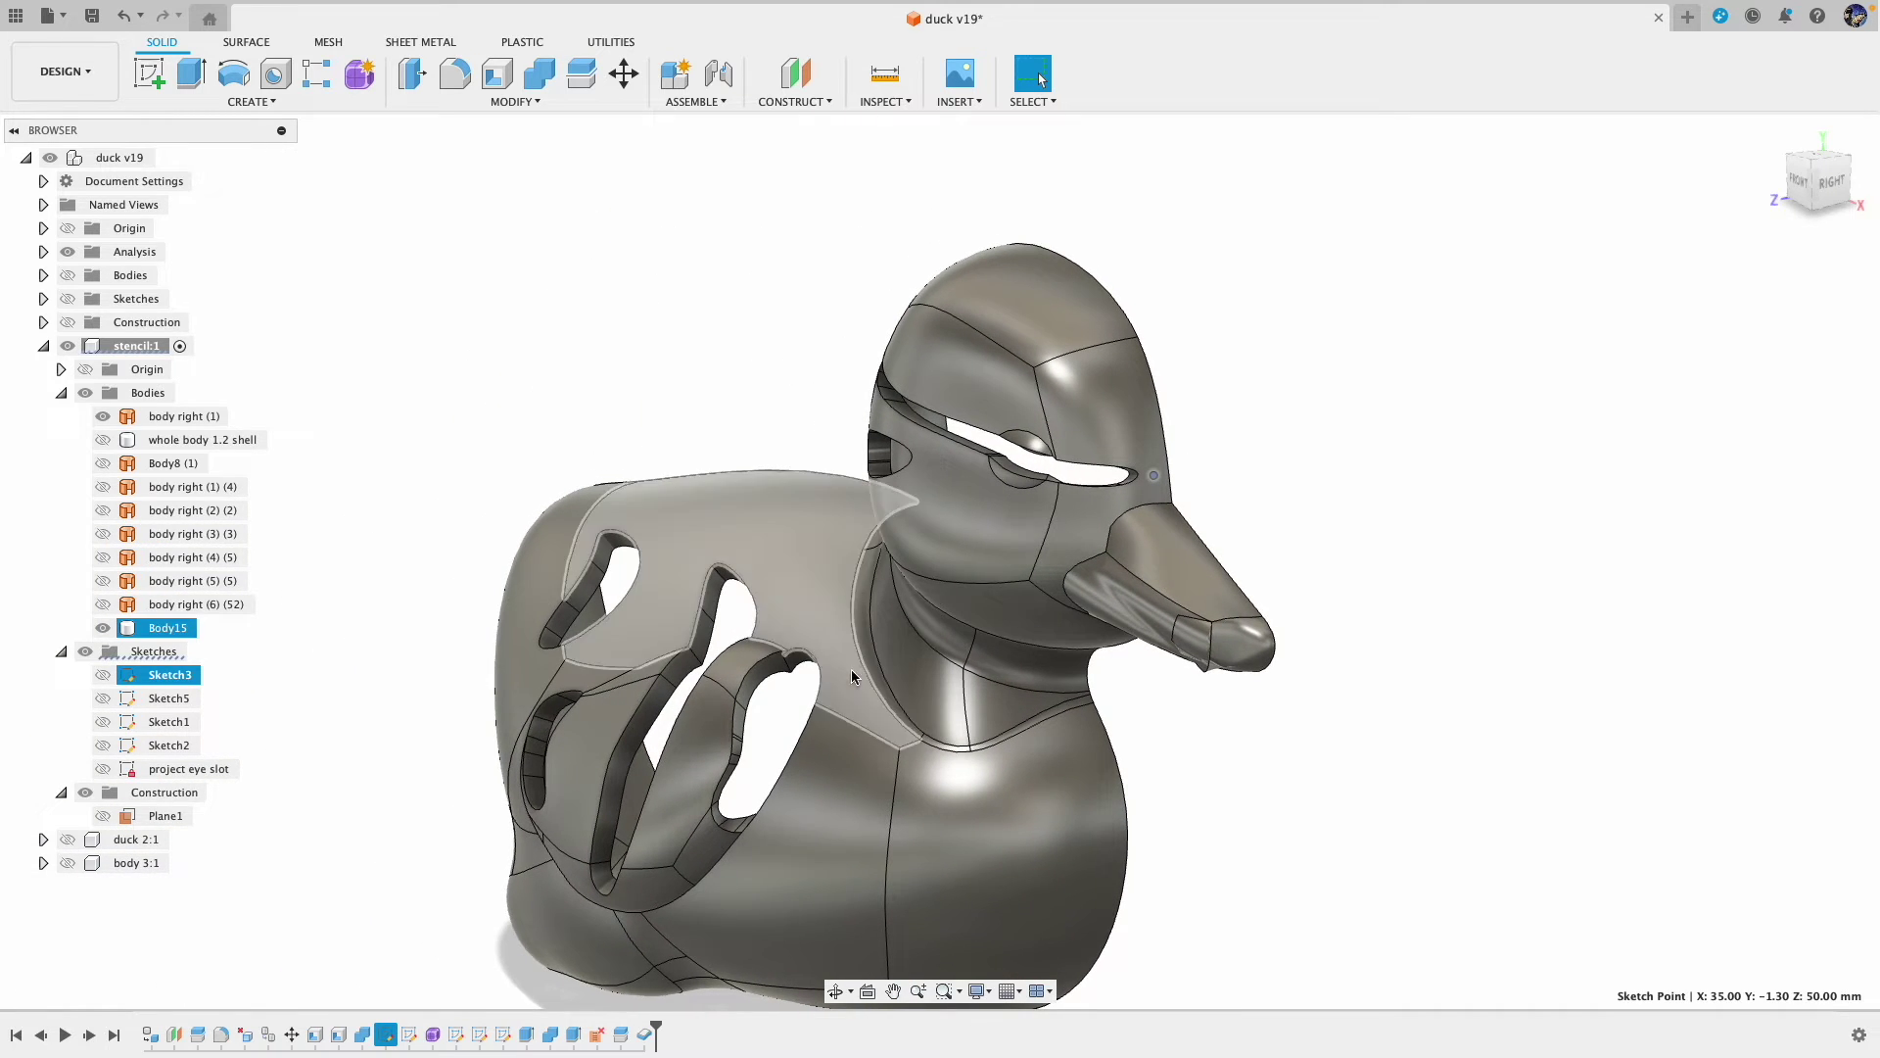
Step: Roll the history back, delete the beak's small hole face, and roll the history forward to the end
{"action": "key", "text": "Escape"}
{"action": "mouse_move", "coordinate": [657, 1025]}
{"action": "left_mouse_down"}
{"action": "mouse_move", "coordinate": [240, 1022]}
{"action": "mouse_move", "coordinate": [304, 1022]}
{"action": "left_mouse_up"}
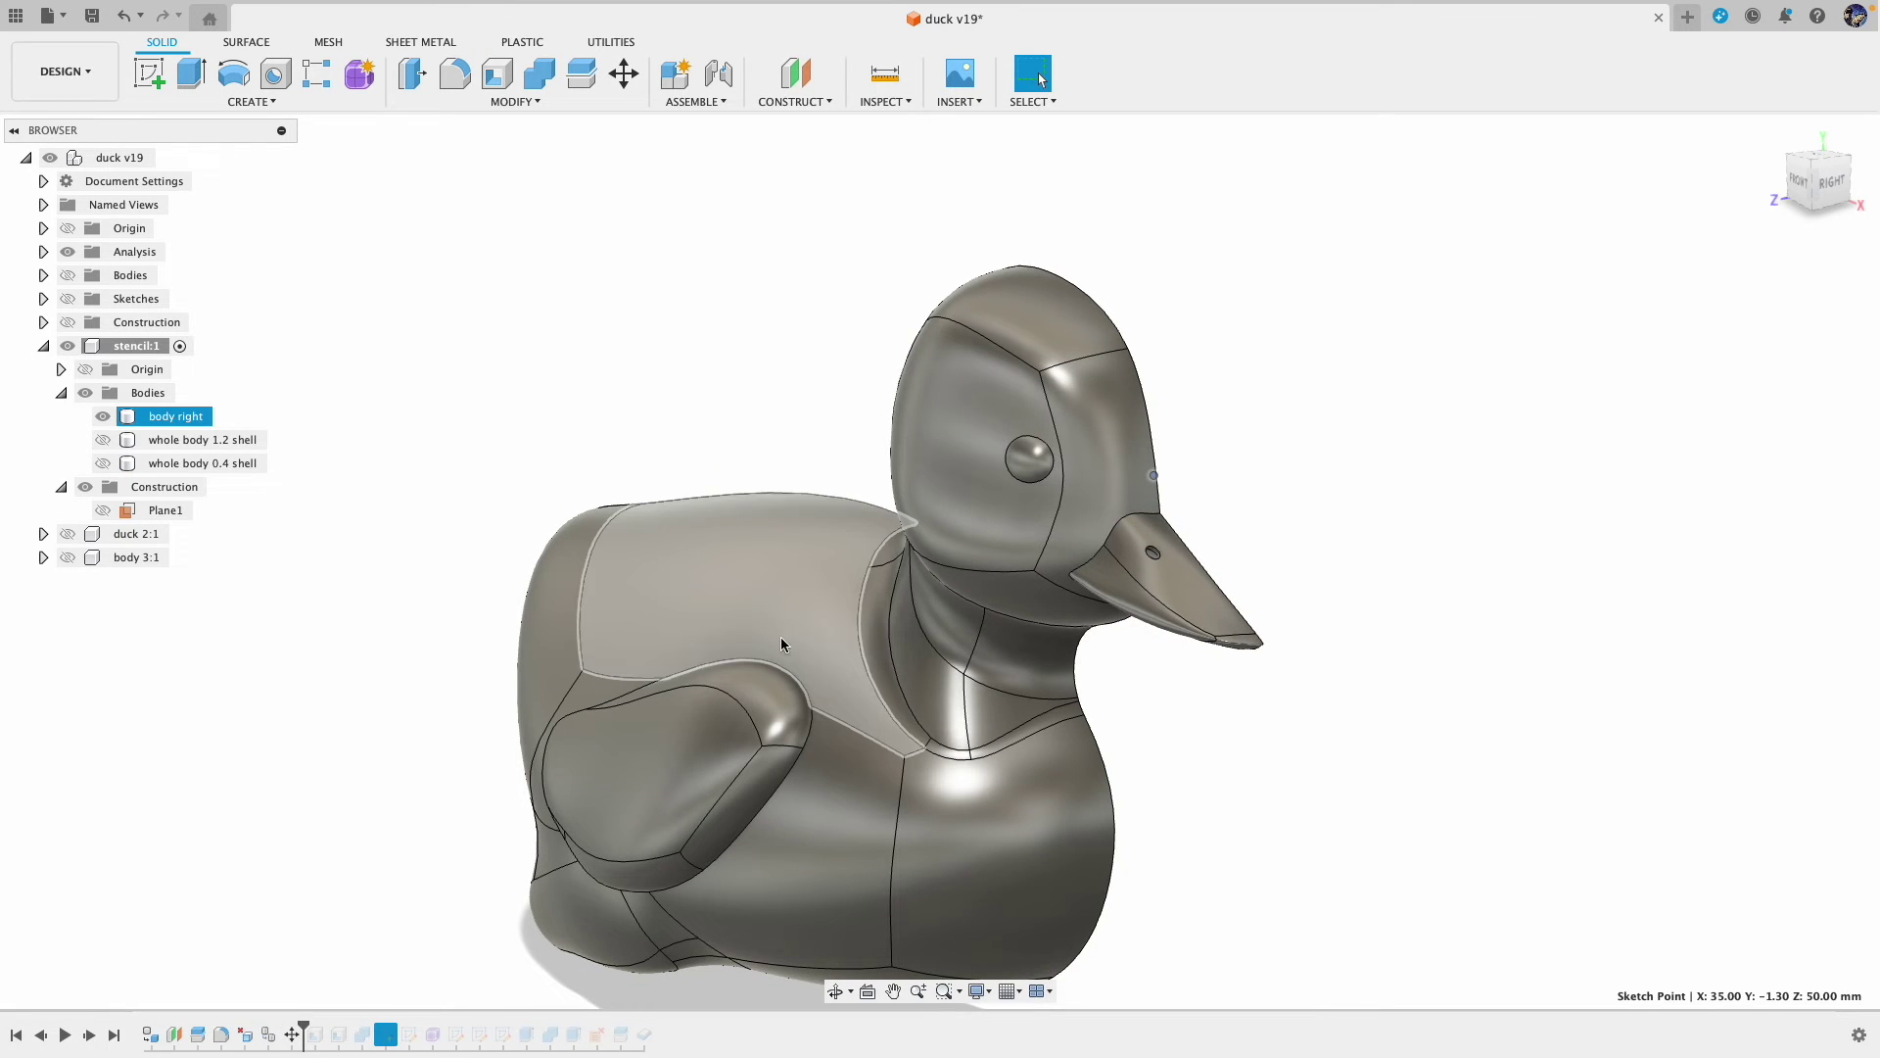
{"action": "mouse_move", "coordinate": [1318, 533]}
{"action": "middle_mouse_down", "text": "shift"}
{"action": "mouse_move", "coordinate": [1120, 520]}
{"action": "mouse_move", "coordinate": [1325, 542]}
{"action": "middle_mouse_up", "text": "shift"}
{"action": "left_click", "coordinate": [1169, 564]}
{"action": "scroll", "coordinate": [1169, 564], "scroll_direction": "up", "scroll_amount": 3}
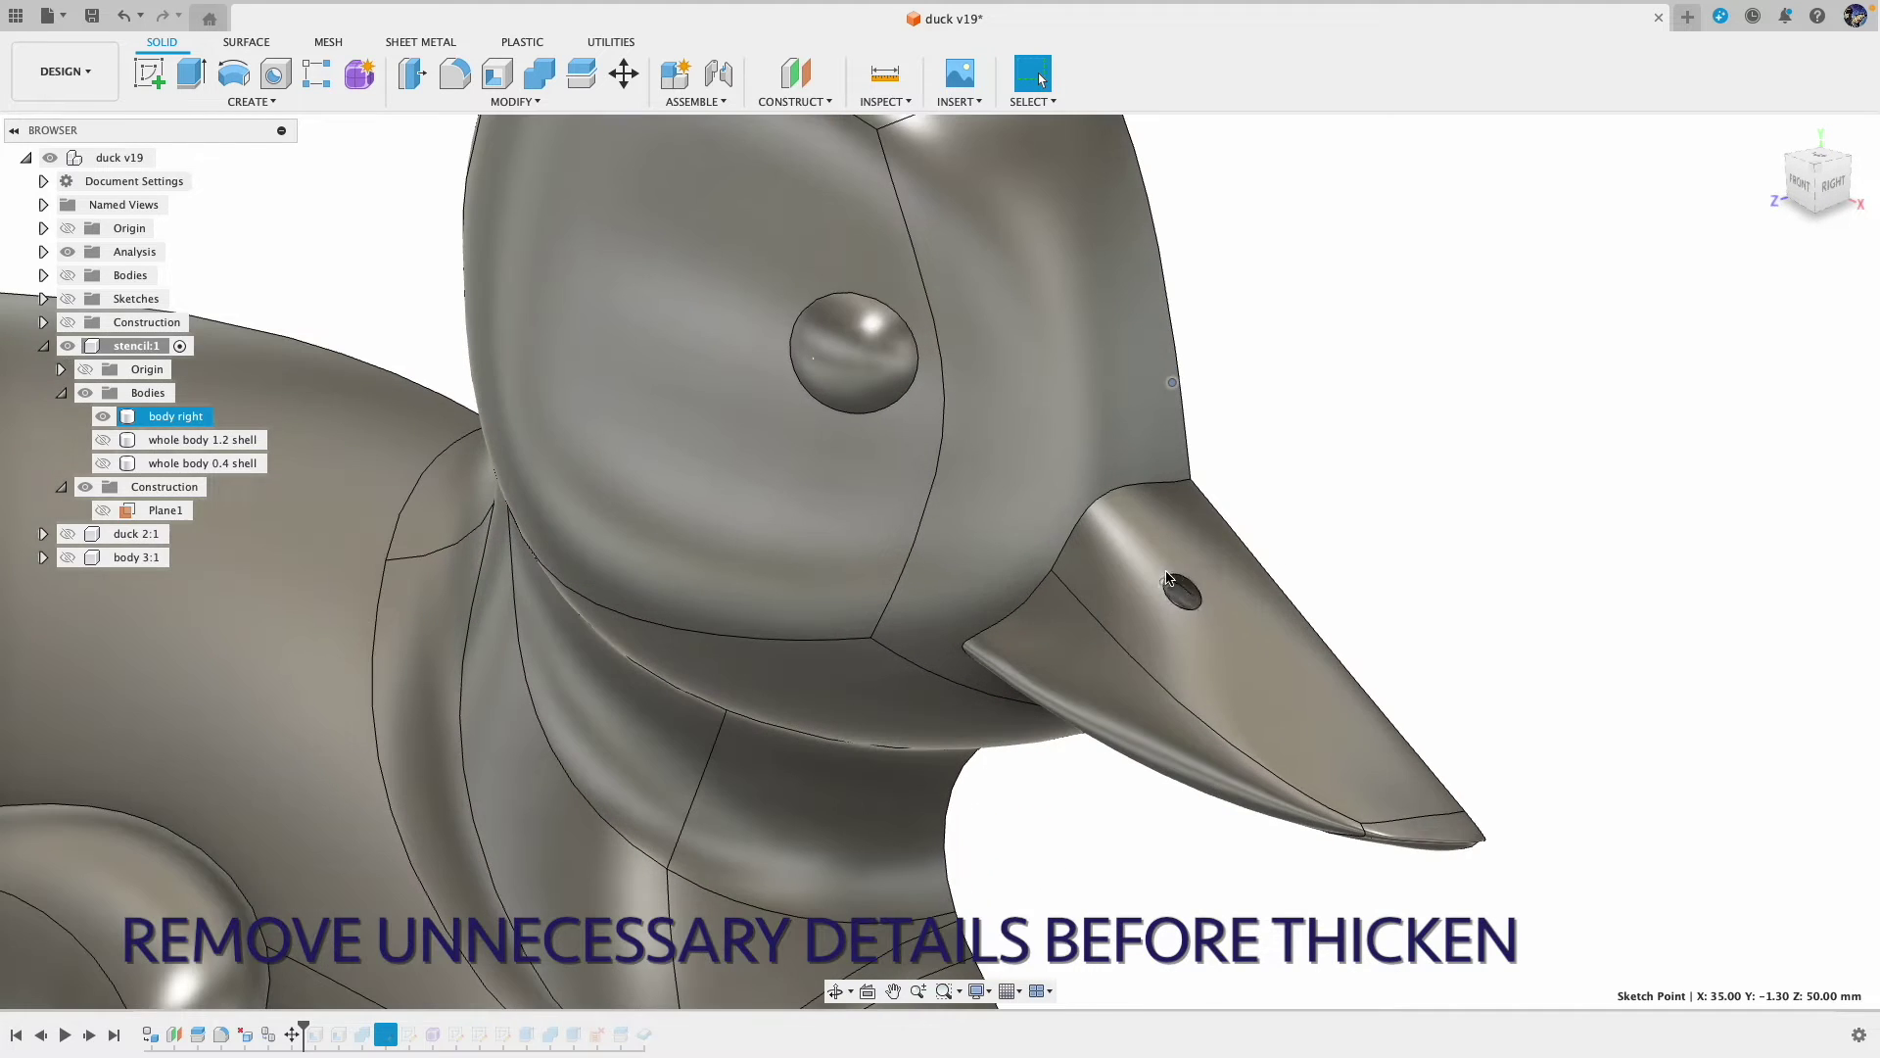
{"action": "left_click", "coordinate": [1183, 596]}
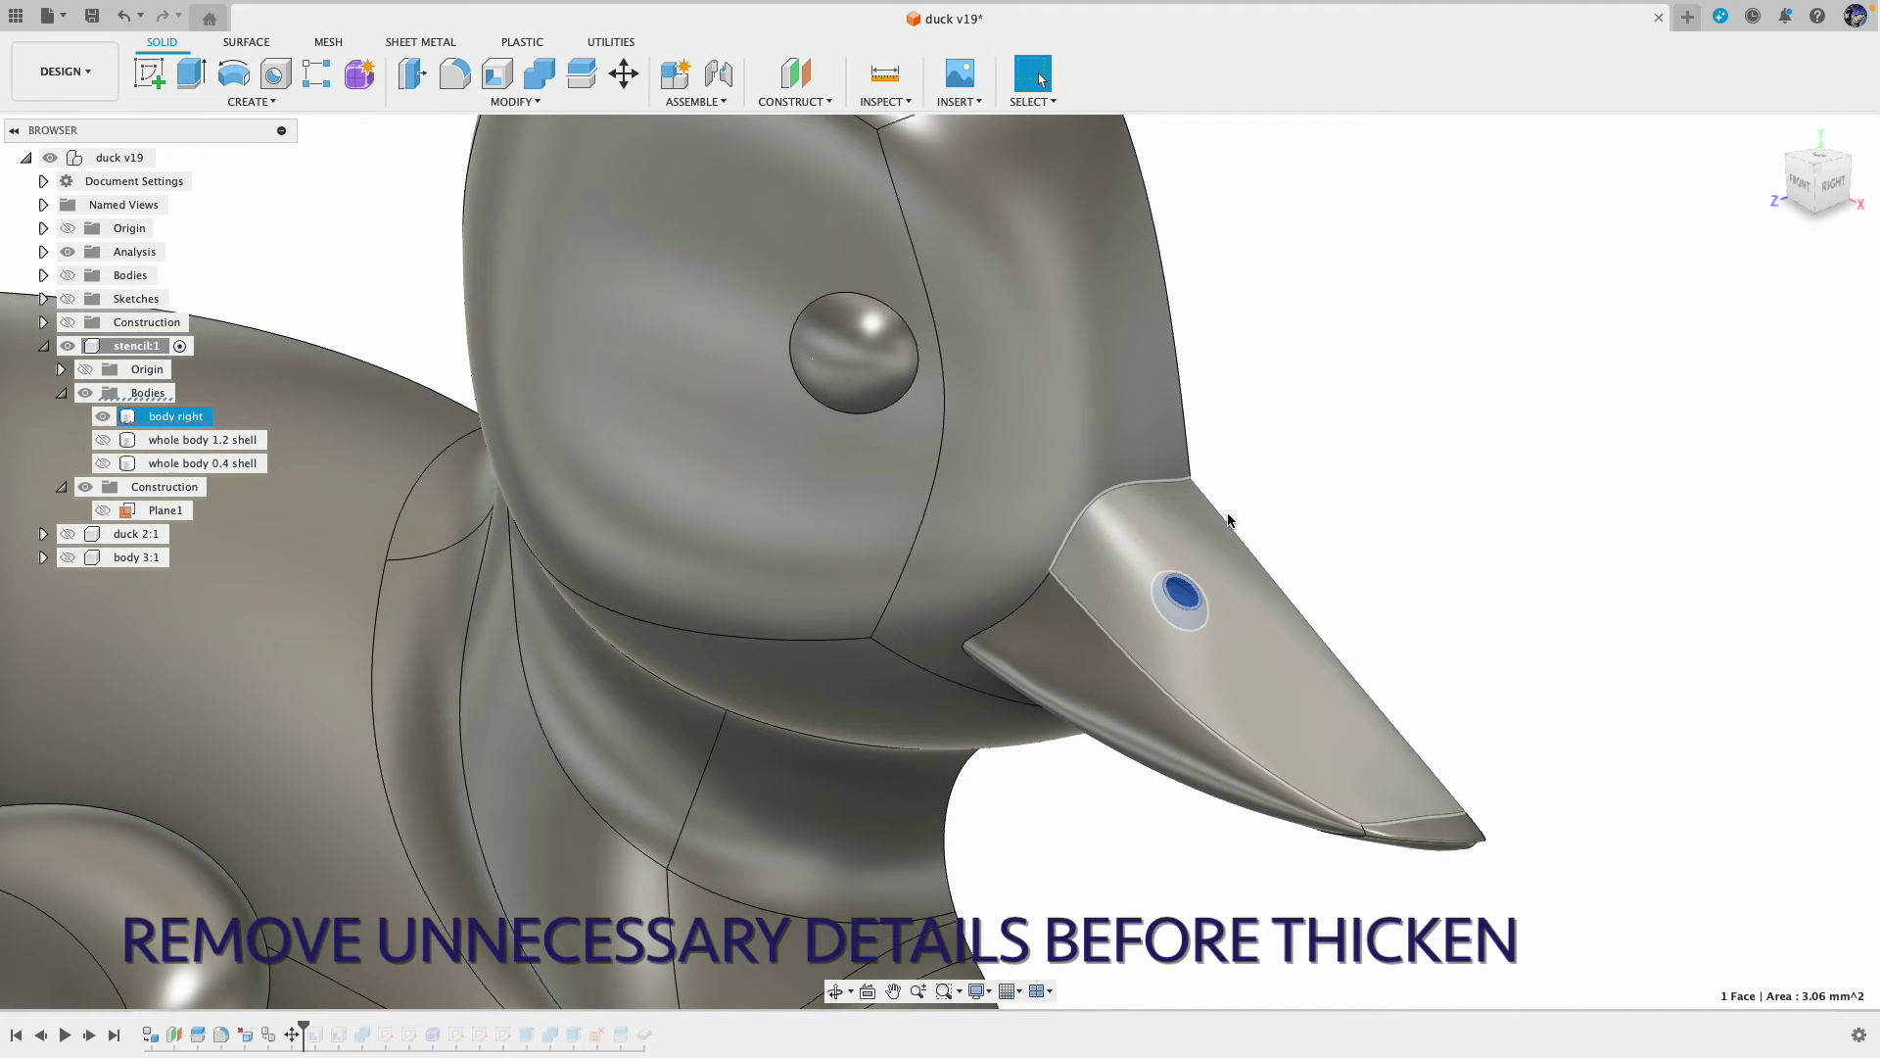
{"action": "key", "text": "Delete"}
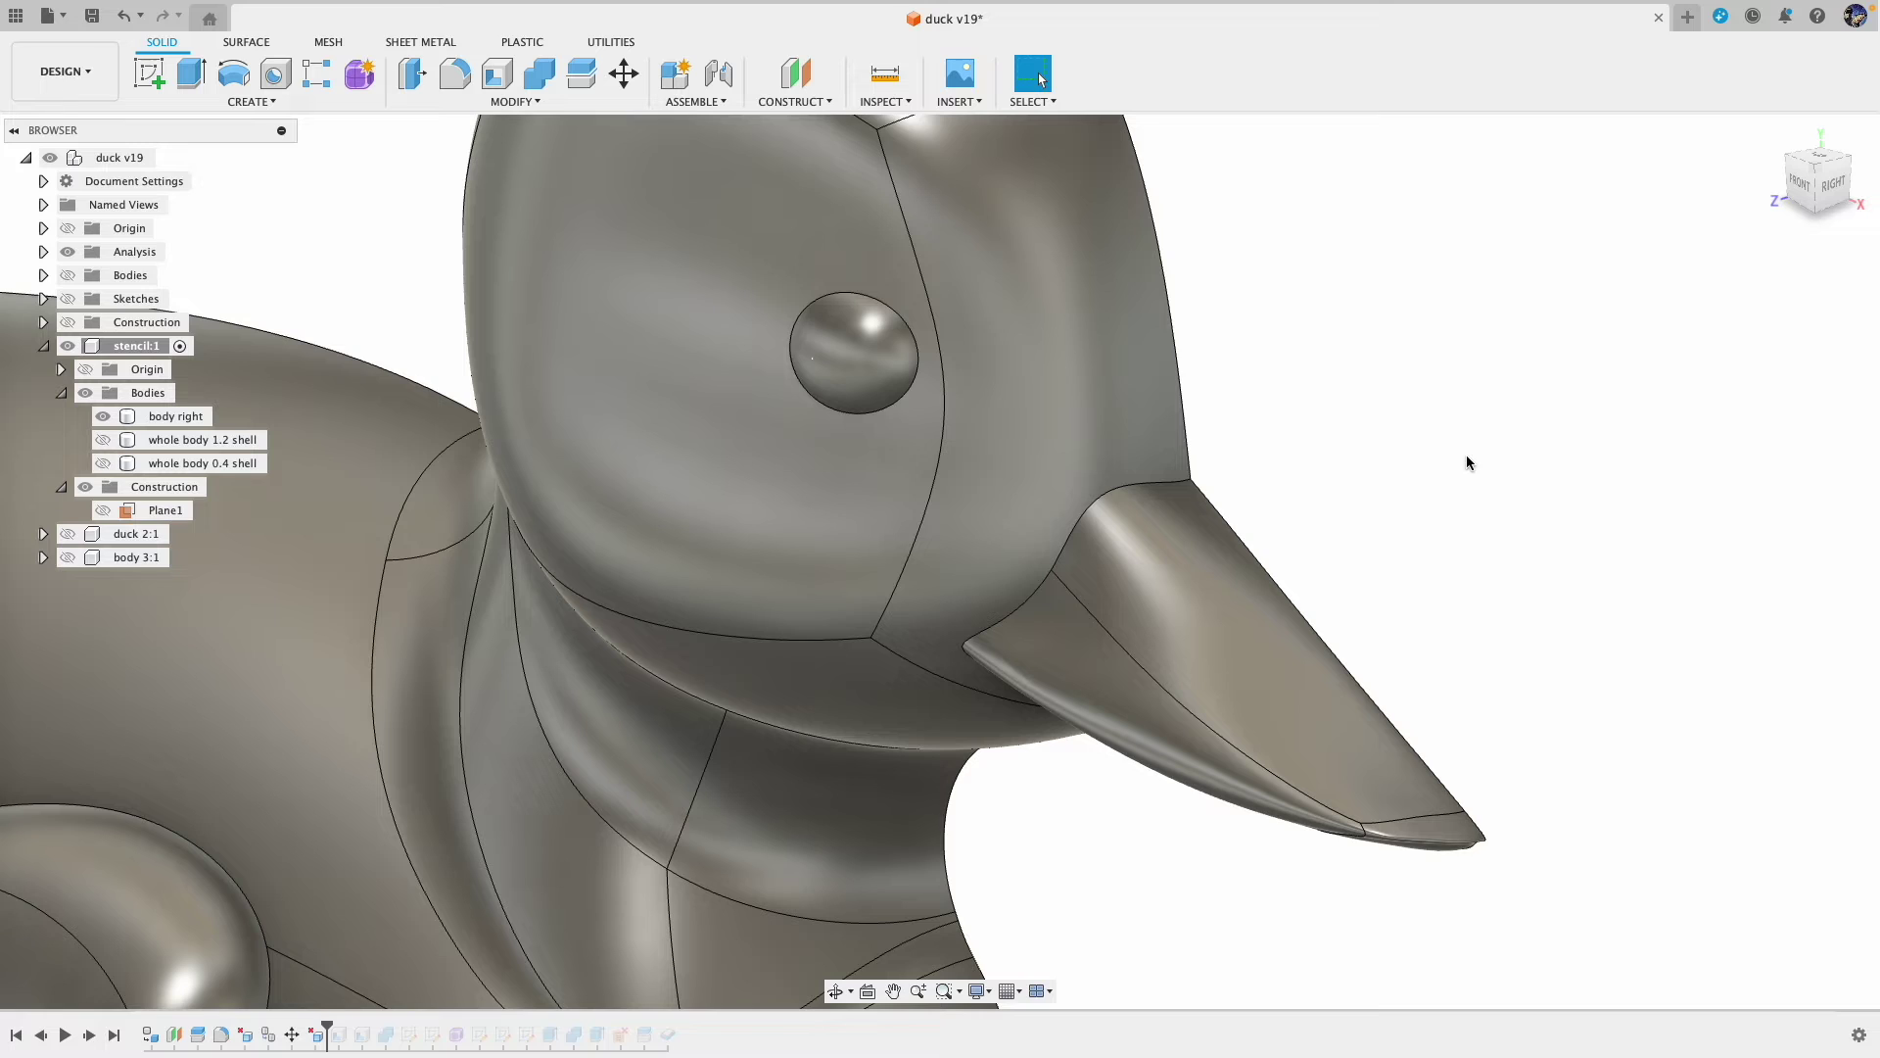
{"action": "left_click_drag", "start_coordinate": [328, 1025], "coordinate": [619, 1018]}
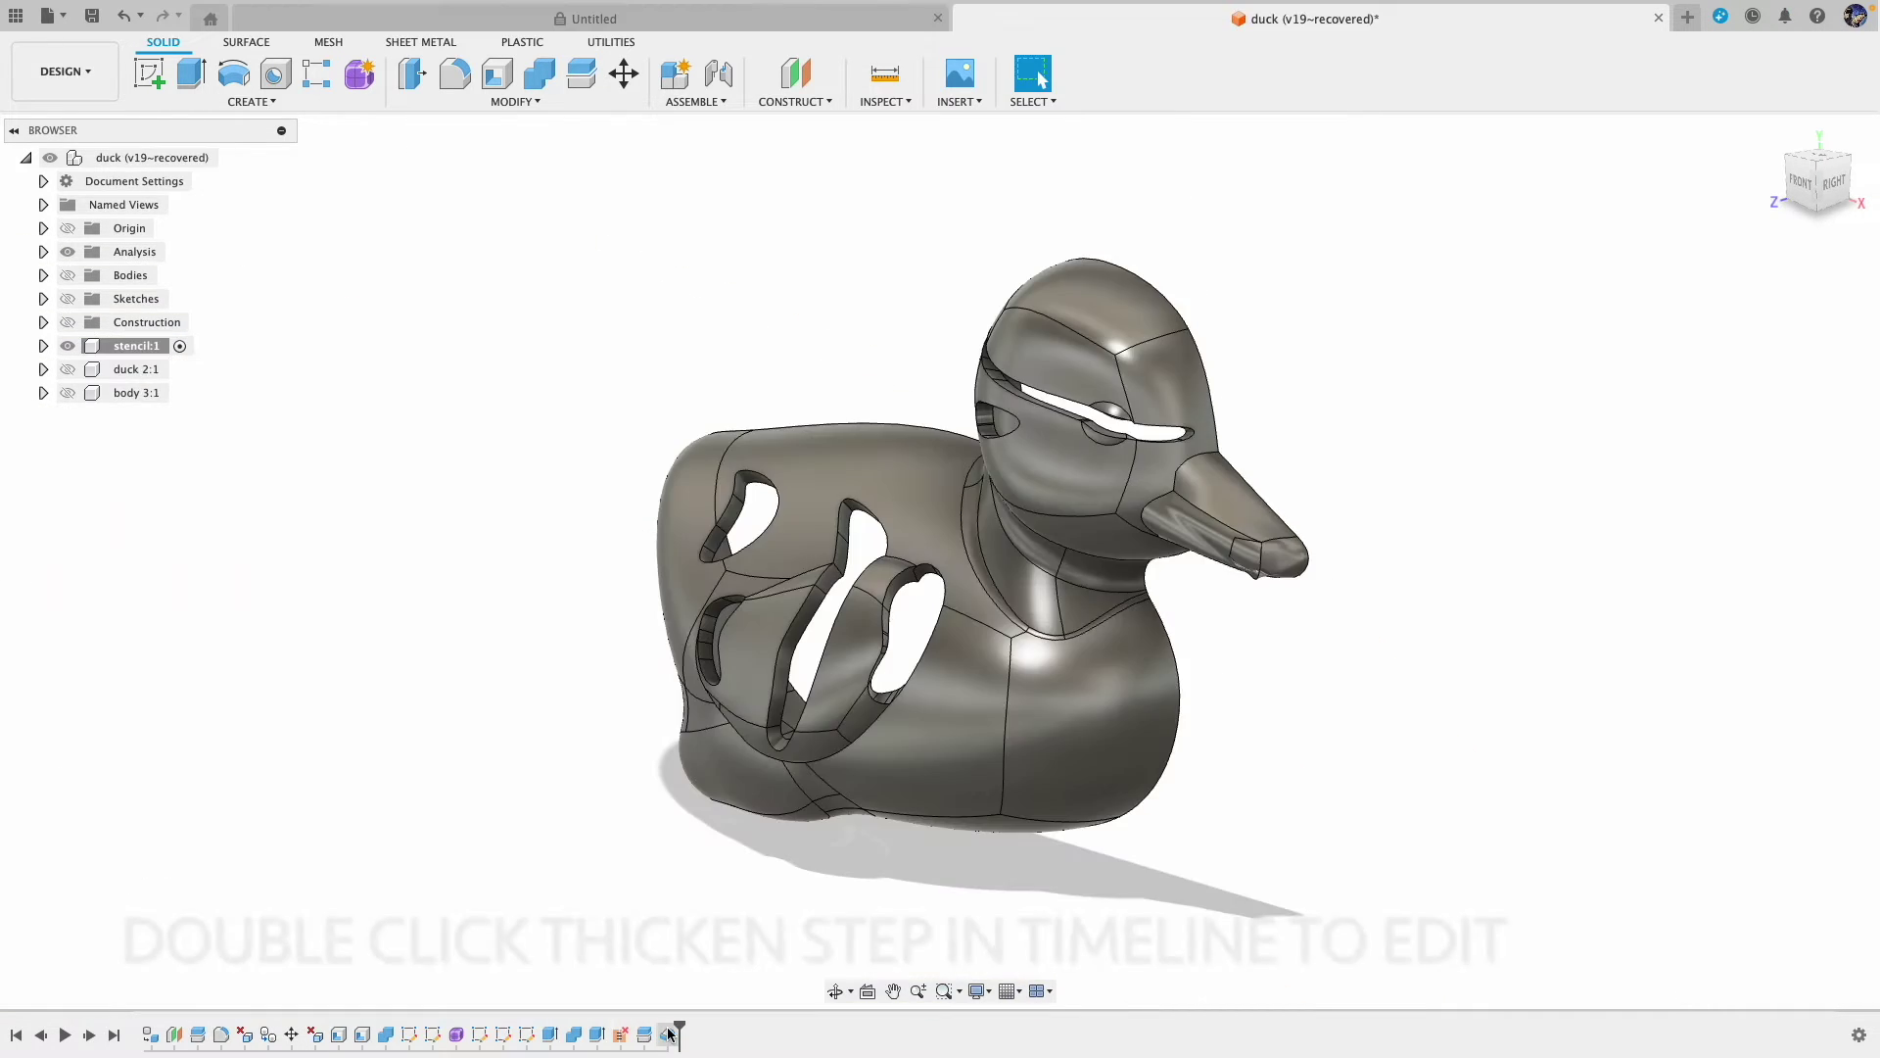
{"action": "double_click", "coordinate": [644, 1034]}
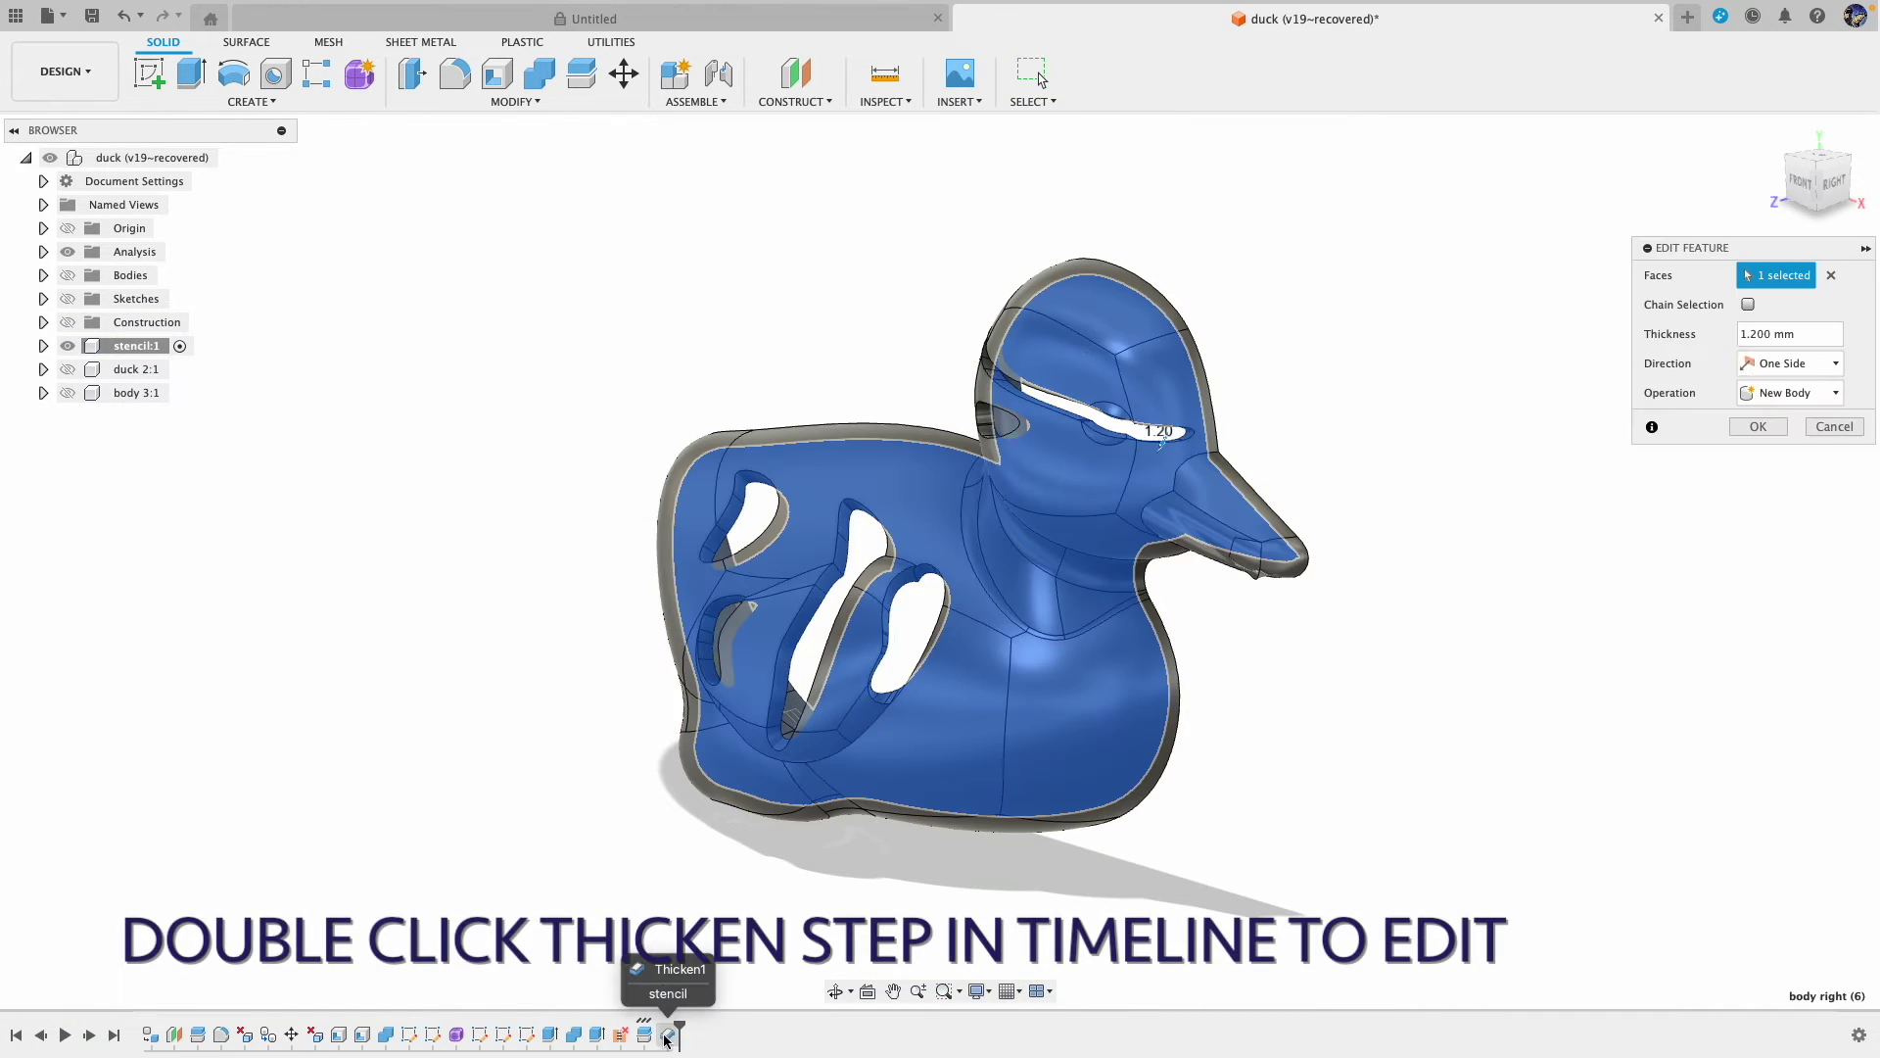
Step: Change the Thicken thickness to 1.00 mm and hide body right (1) filling the eye hole
{"action": "left_click", "coordinate": [1756, 334]}
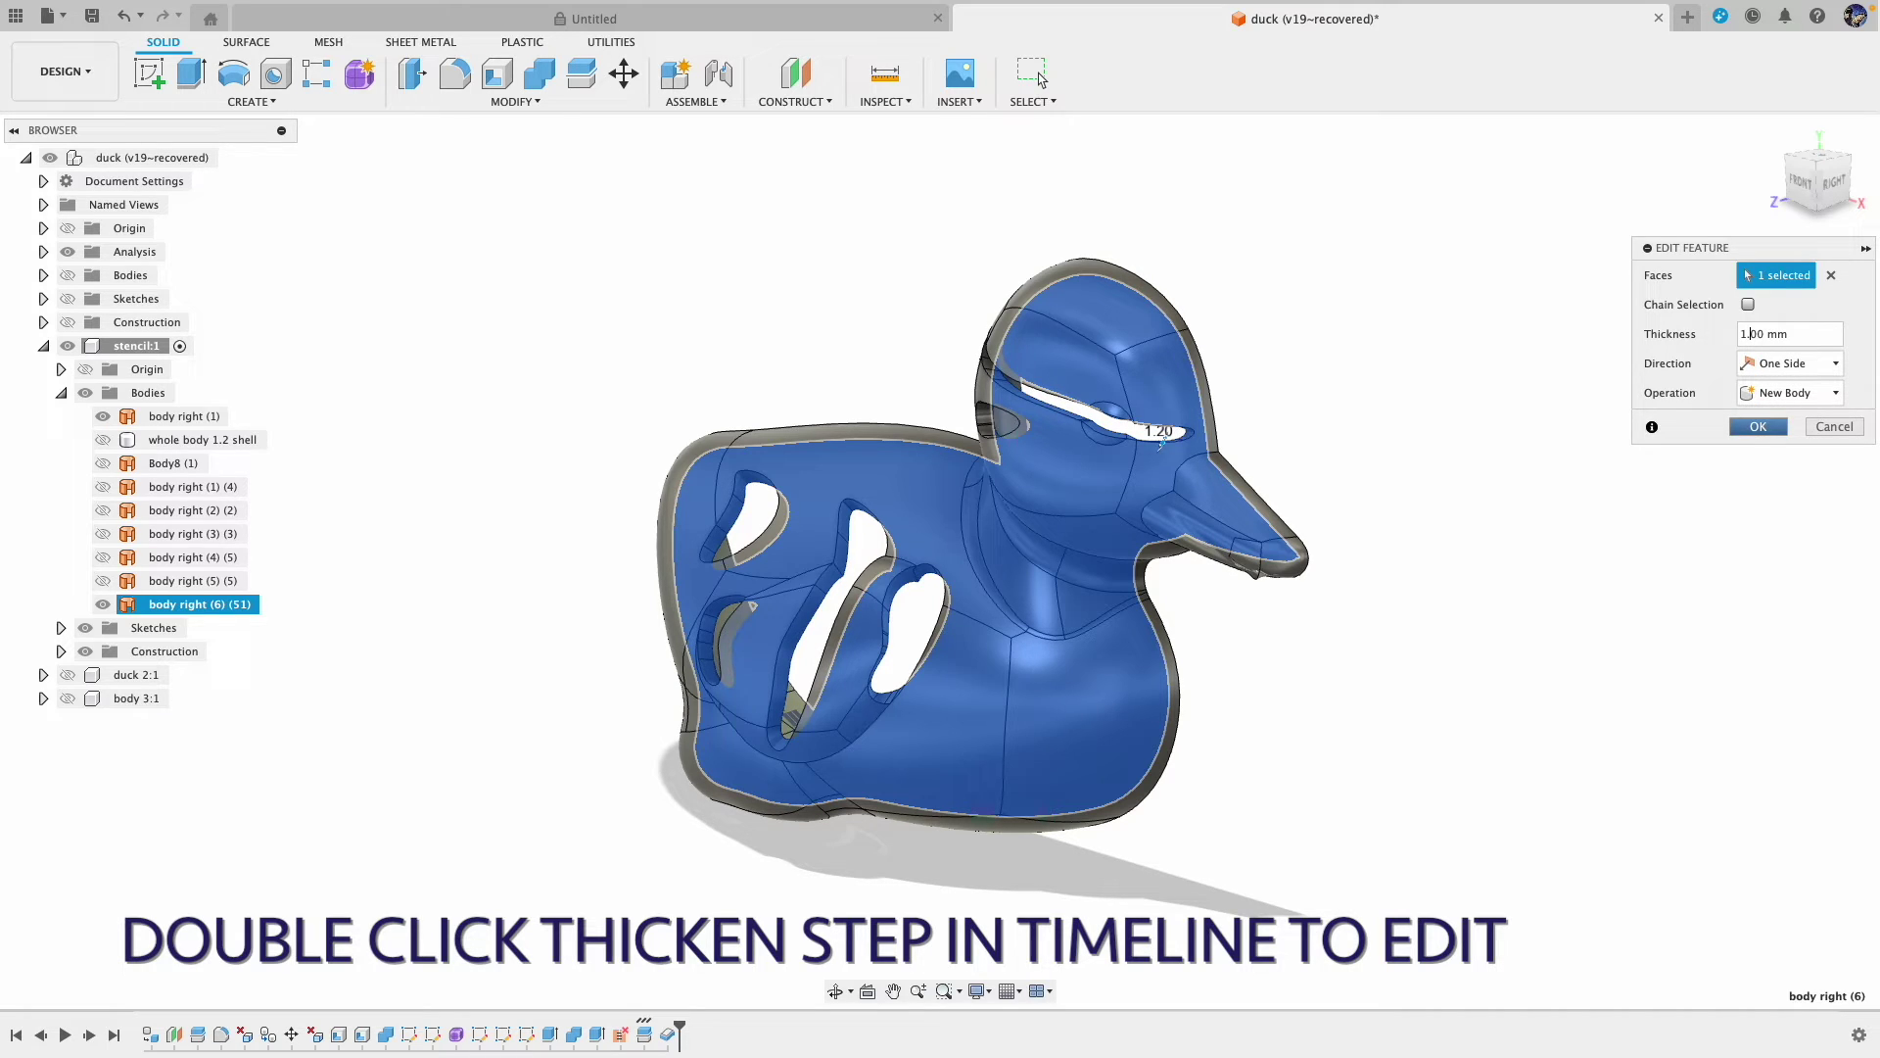
{"action": "key", "text": "Return"}
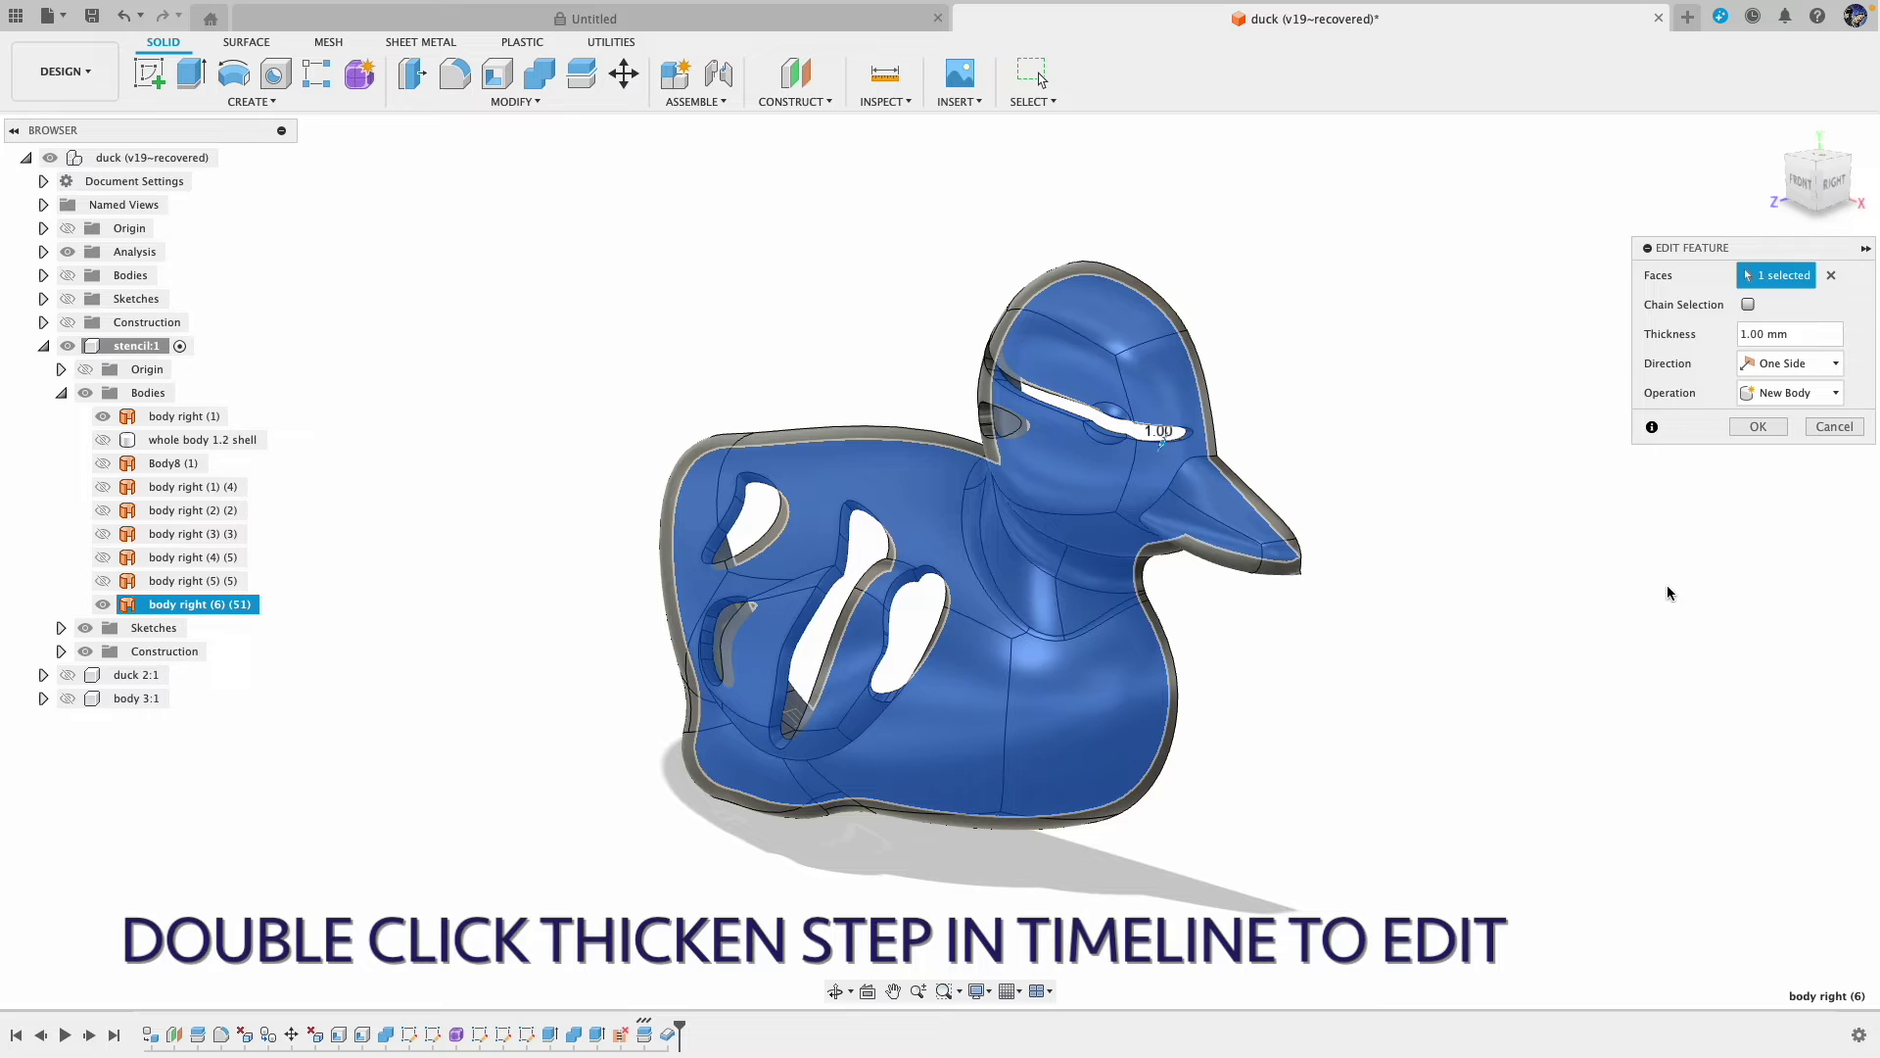
{"action": "left_click", "coordinate": [1751, 433]}
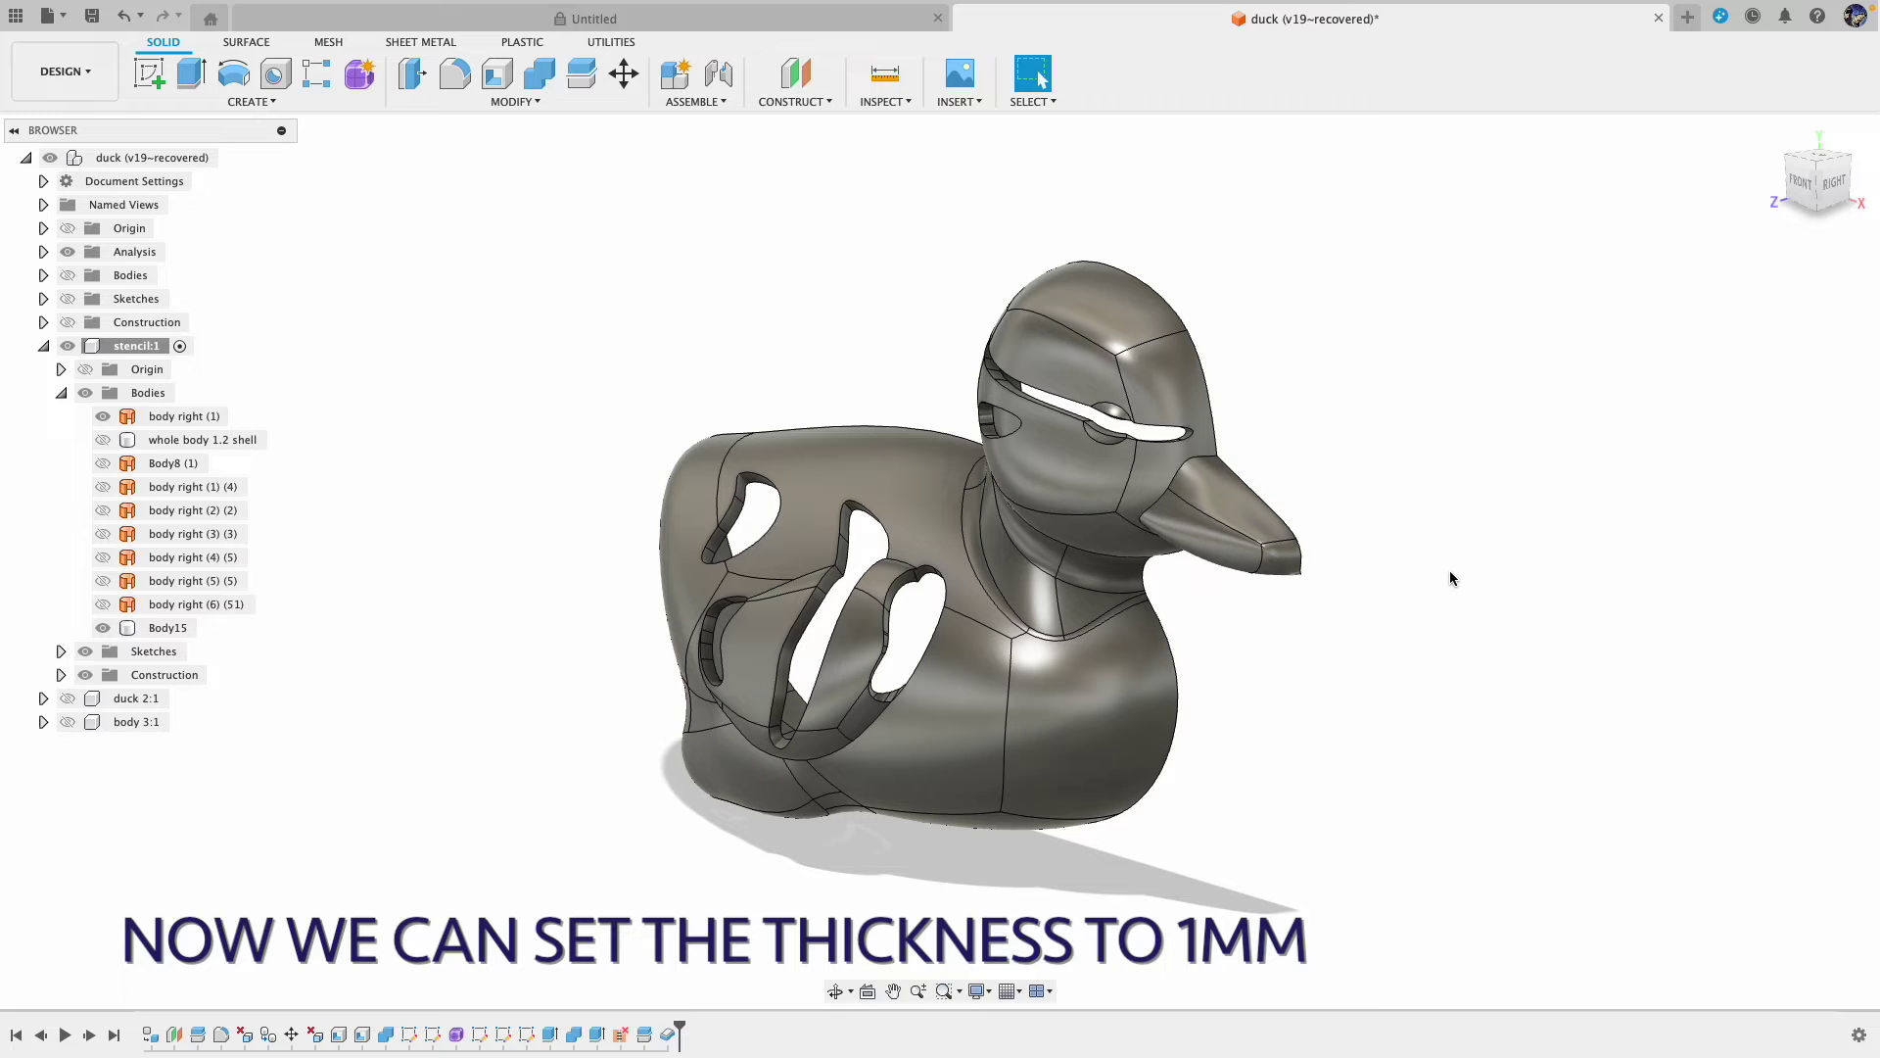
{"action": "left_click_drag", "start_coordinate": [1506, 629], "coordinate": [1464, 613]}
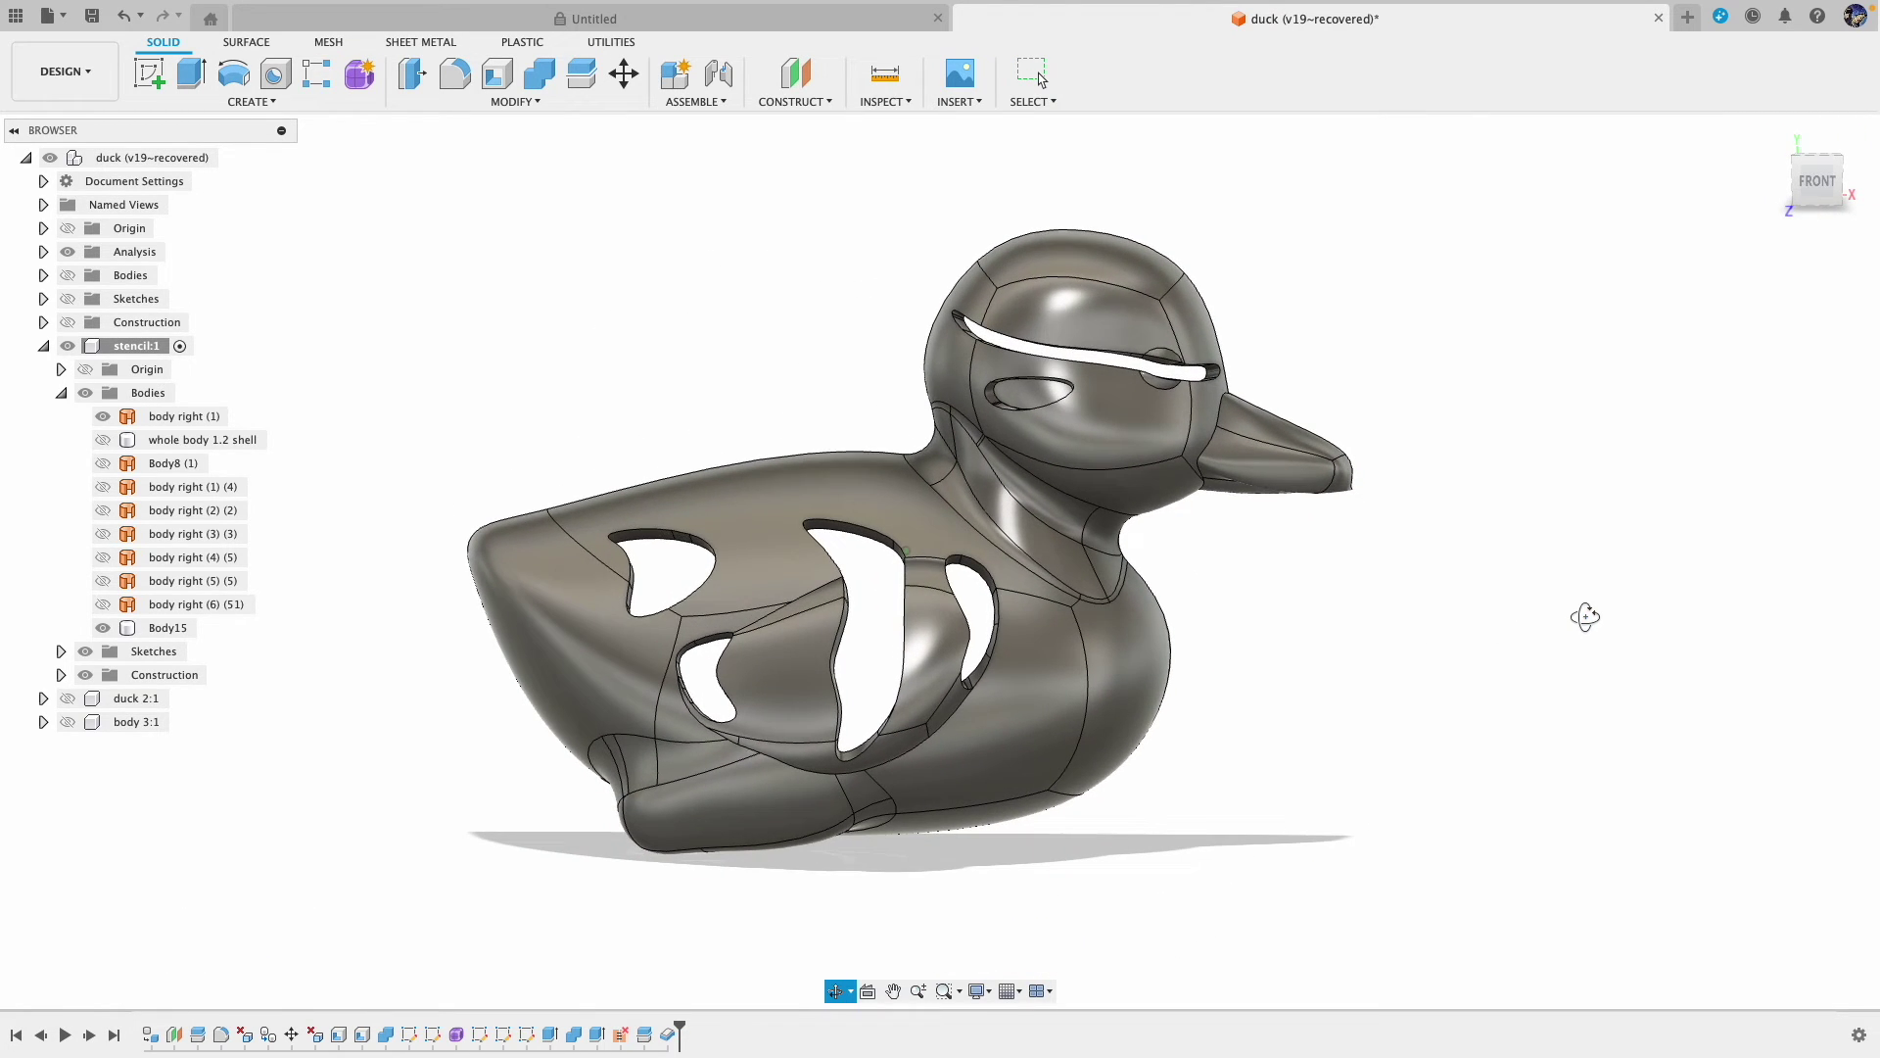
{"action": "key", "text": "Escape"}
{"action": "left_click", "coordinate": [102, 418]}
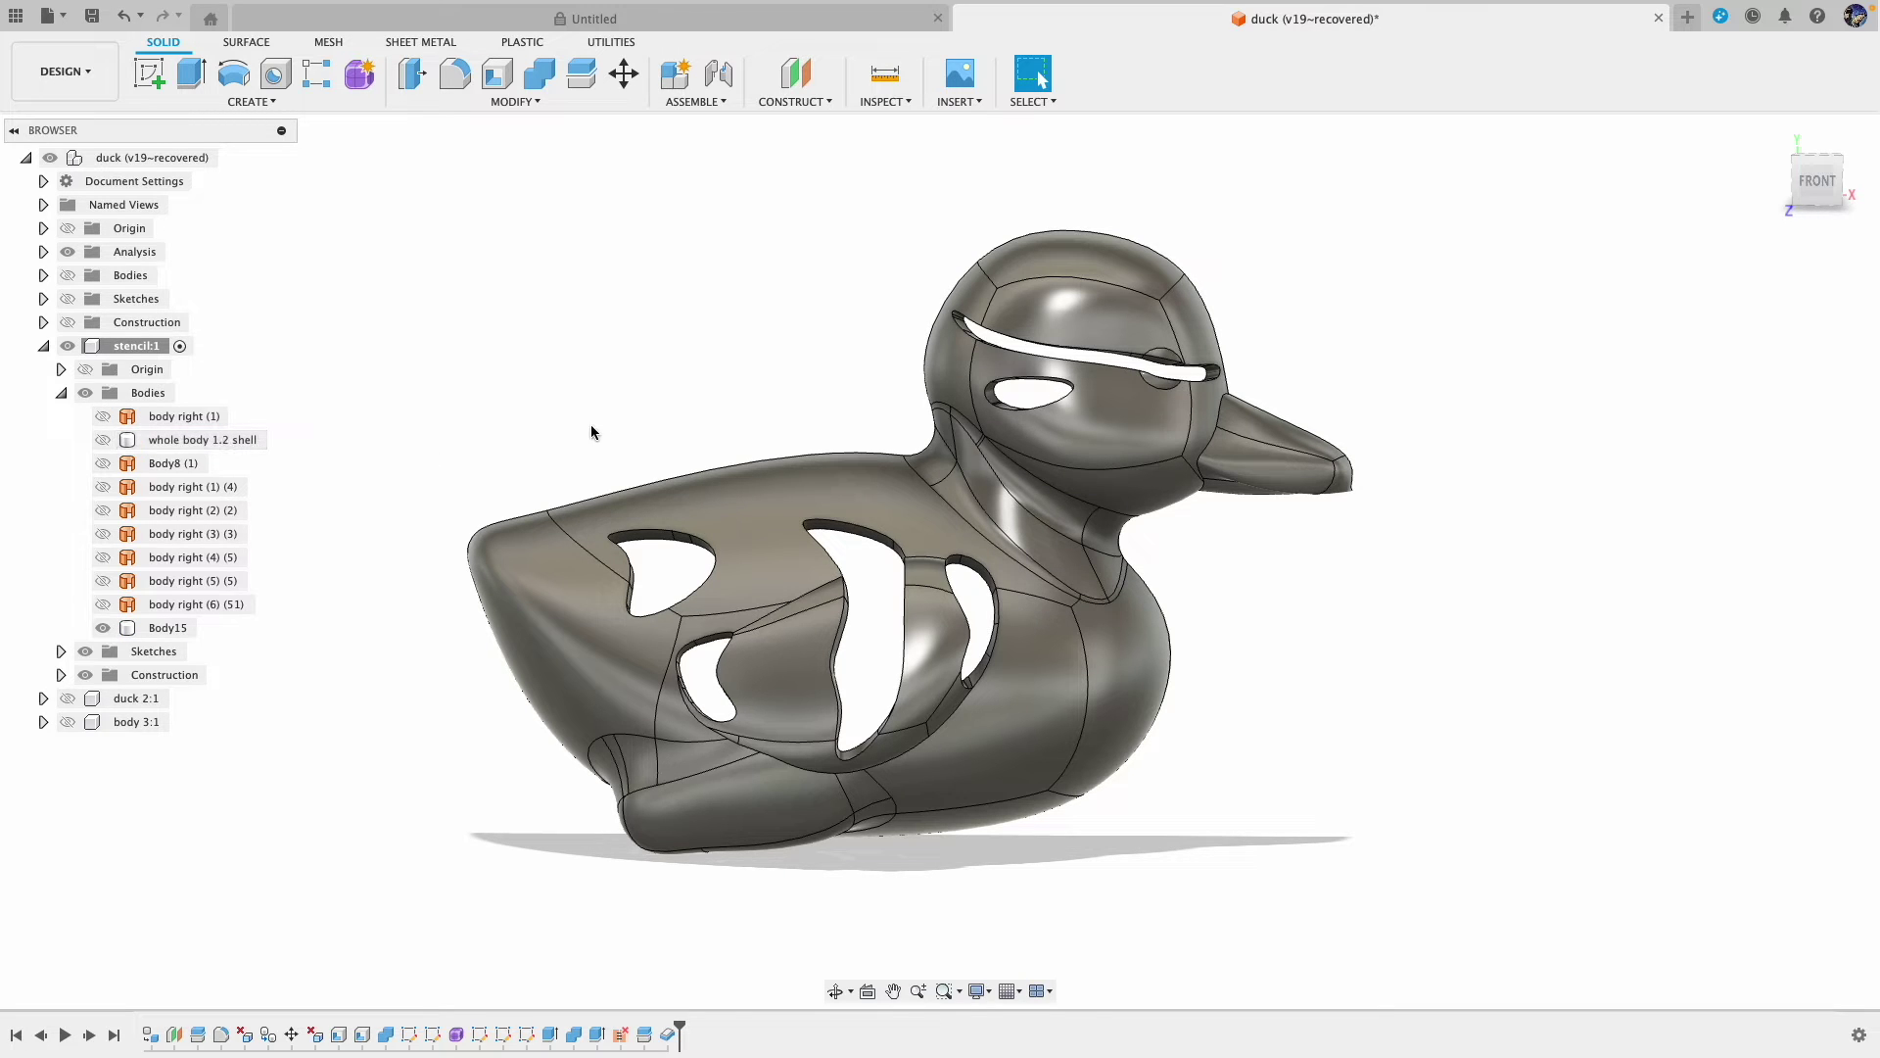
{"action": "mouse_move", "coordinate": [1596, 453]}
{"action": "middle_mouse_down", "text": "shift"}
{"action": "mouse_move", "coordinate": [1476, 440]}
{"action": "mouse_move", "coordinate": [1473, 419]}
{"action": "mouse_move", "coordinate": [1558, 428]}
{"action": "mouse_move", "coordinate": [1553, 450]}
{"action": "mouse_move", "coordinate": [1578, 461]}
{"action": "mouse_move", "coordinate": [1562, 483]}
{"action": "mouse_move", "coordinate": [1260, 428]}
{"action": "mouse_move", "coordinate": [1566, 462]}
{"action": "middle_mouse_up", "text": "shift"}
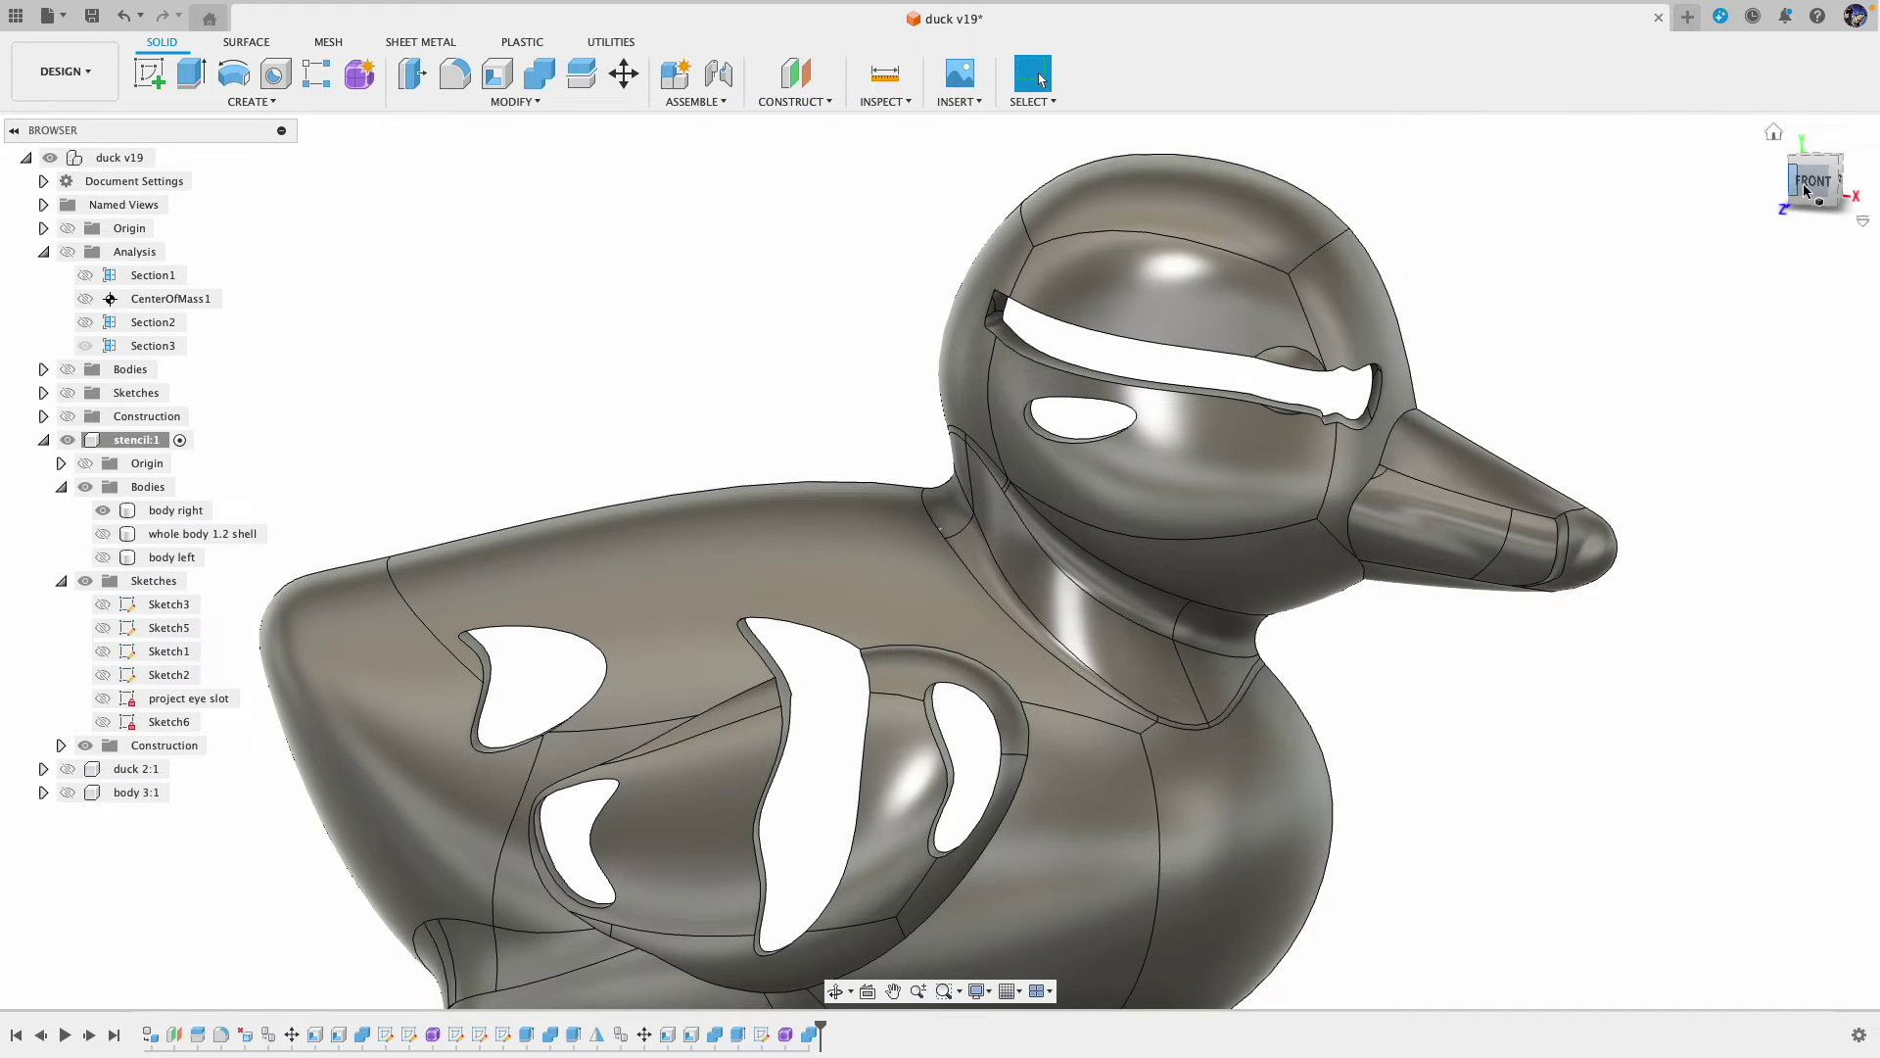
Step: Switch to a straight-on back view of the duck and make Sketch1's cutting profile visible
{"action": "left_click_drag", "start_coordinate": [1809, 189], "coordinate": [1704, 595]}
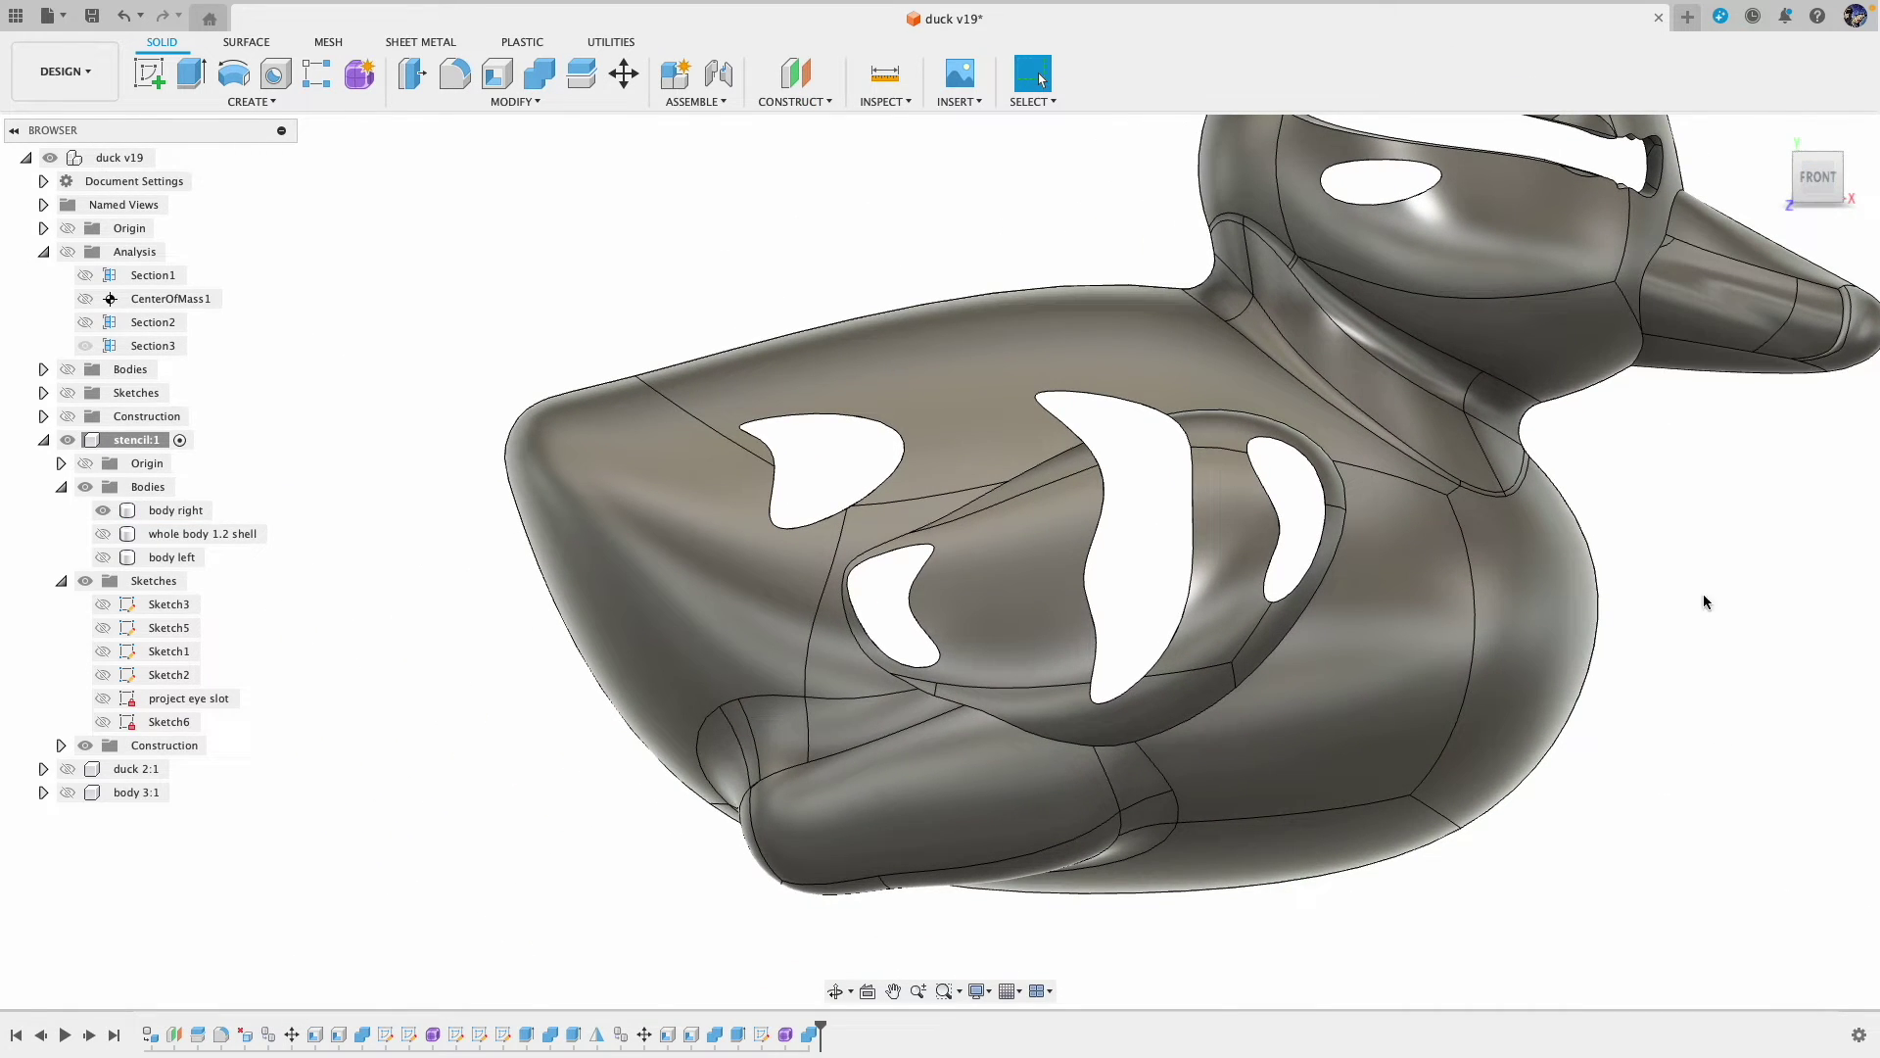
{"action": "scroll", "coordinate": [1684, 572], "scroll_direction": "down", "scroll_amount": 3}
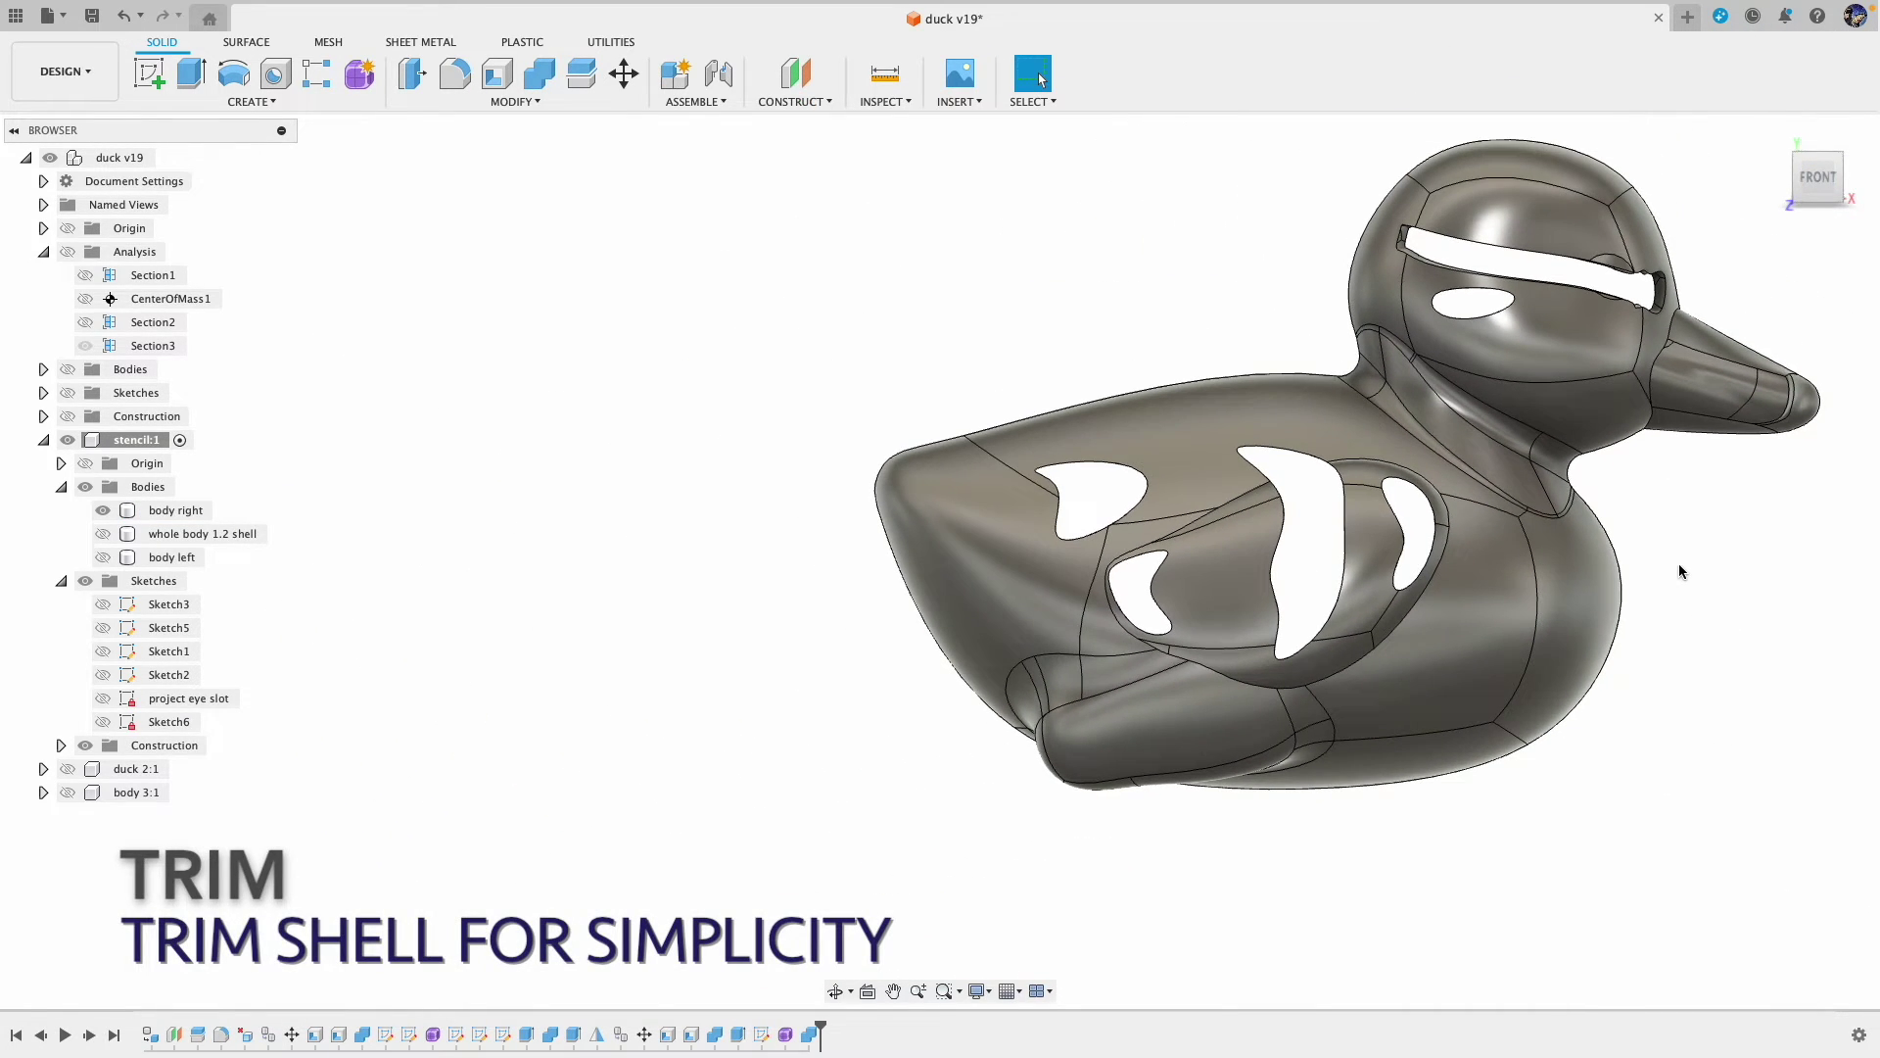
{"action": "middle_click_drag", "start_coordinate": [1750, 569], "coordinate": [1366, 594]}
{"action": "scroll", "coordinate": [1370, 598], "scroll_direction": "down", "scroll_amount": 2}
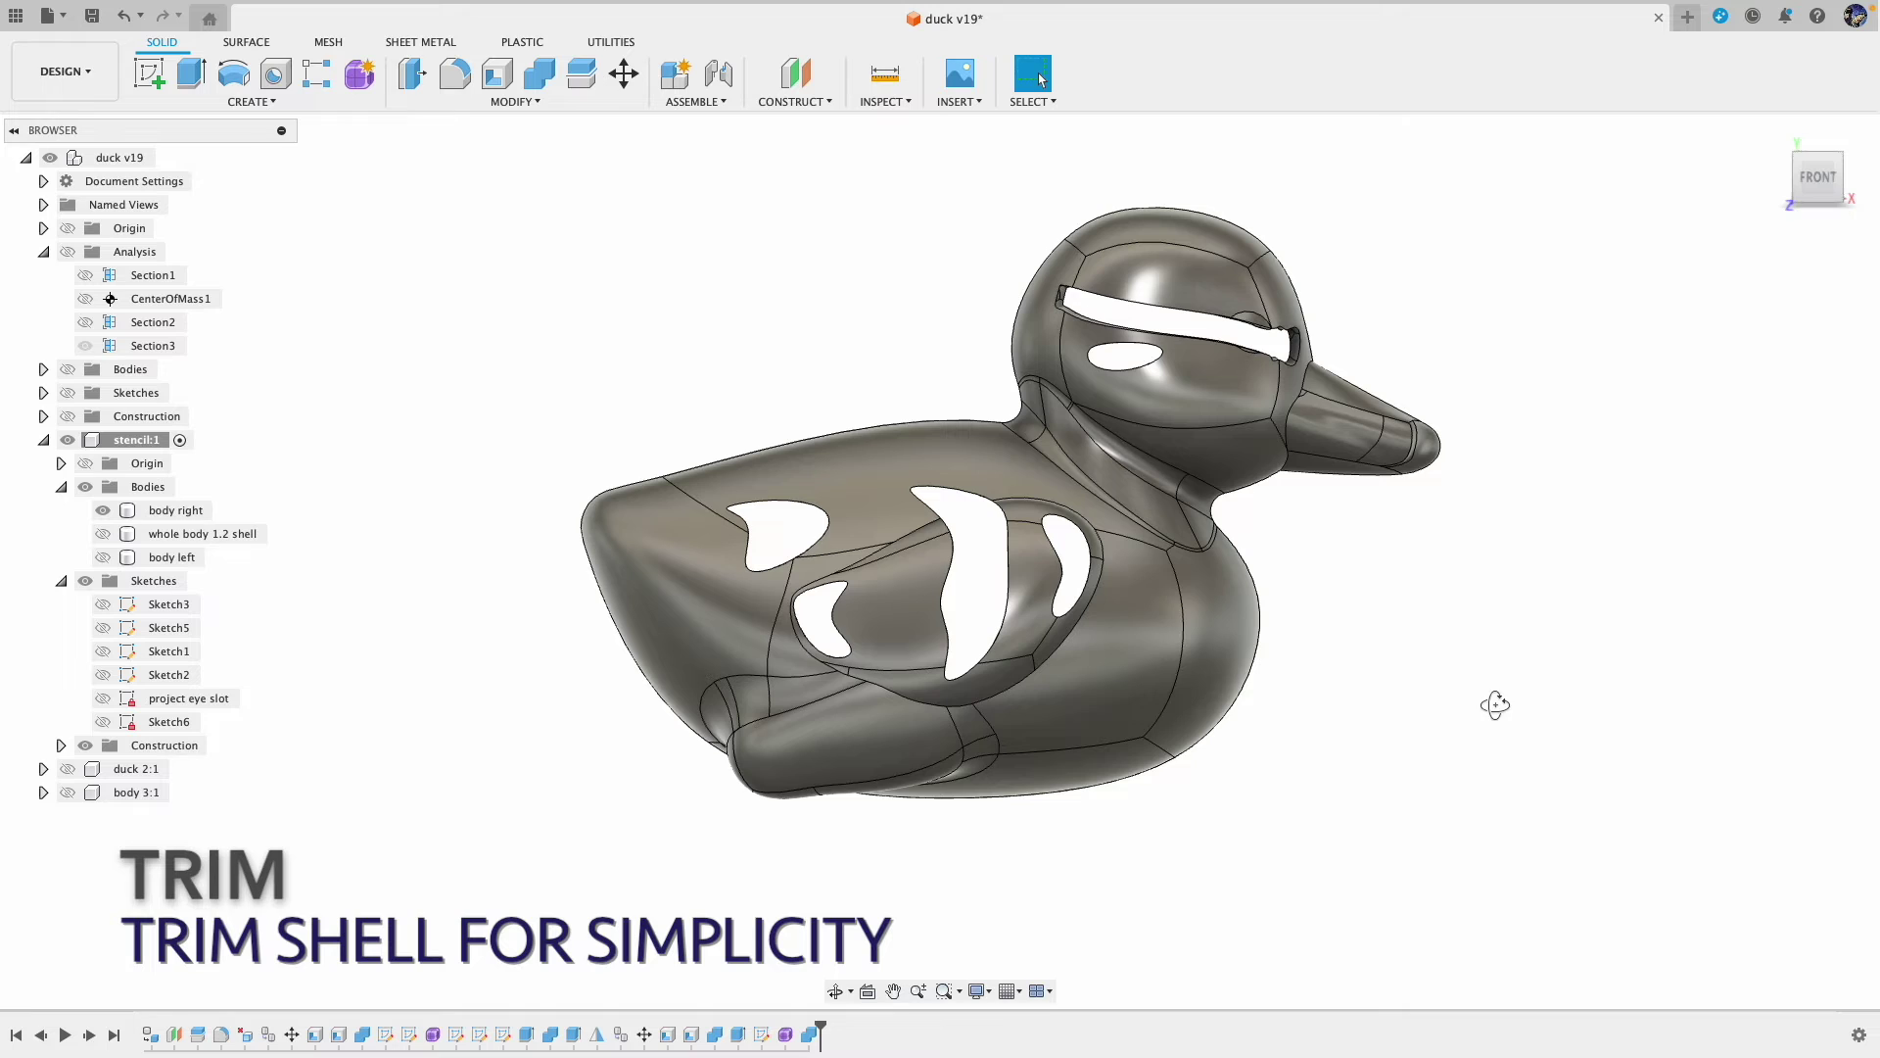
{"action": "middle_click_drag", "start_coordinate": [1495, 705], "coordinate": [1232, 713], "text": "shift"}
{"action": "left_click", "coordinate": [1231, 713]}
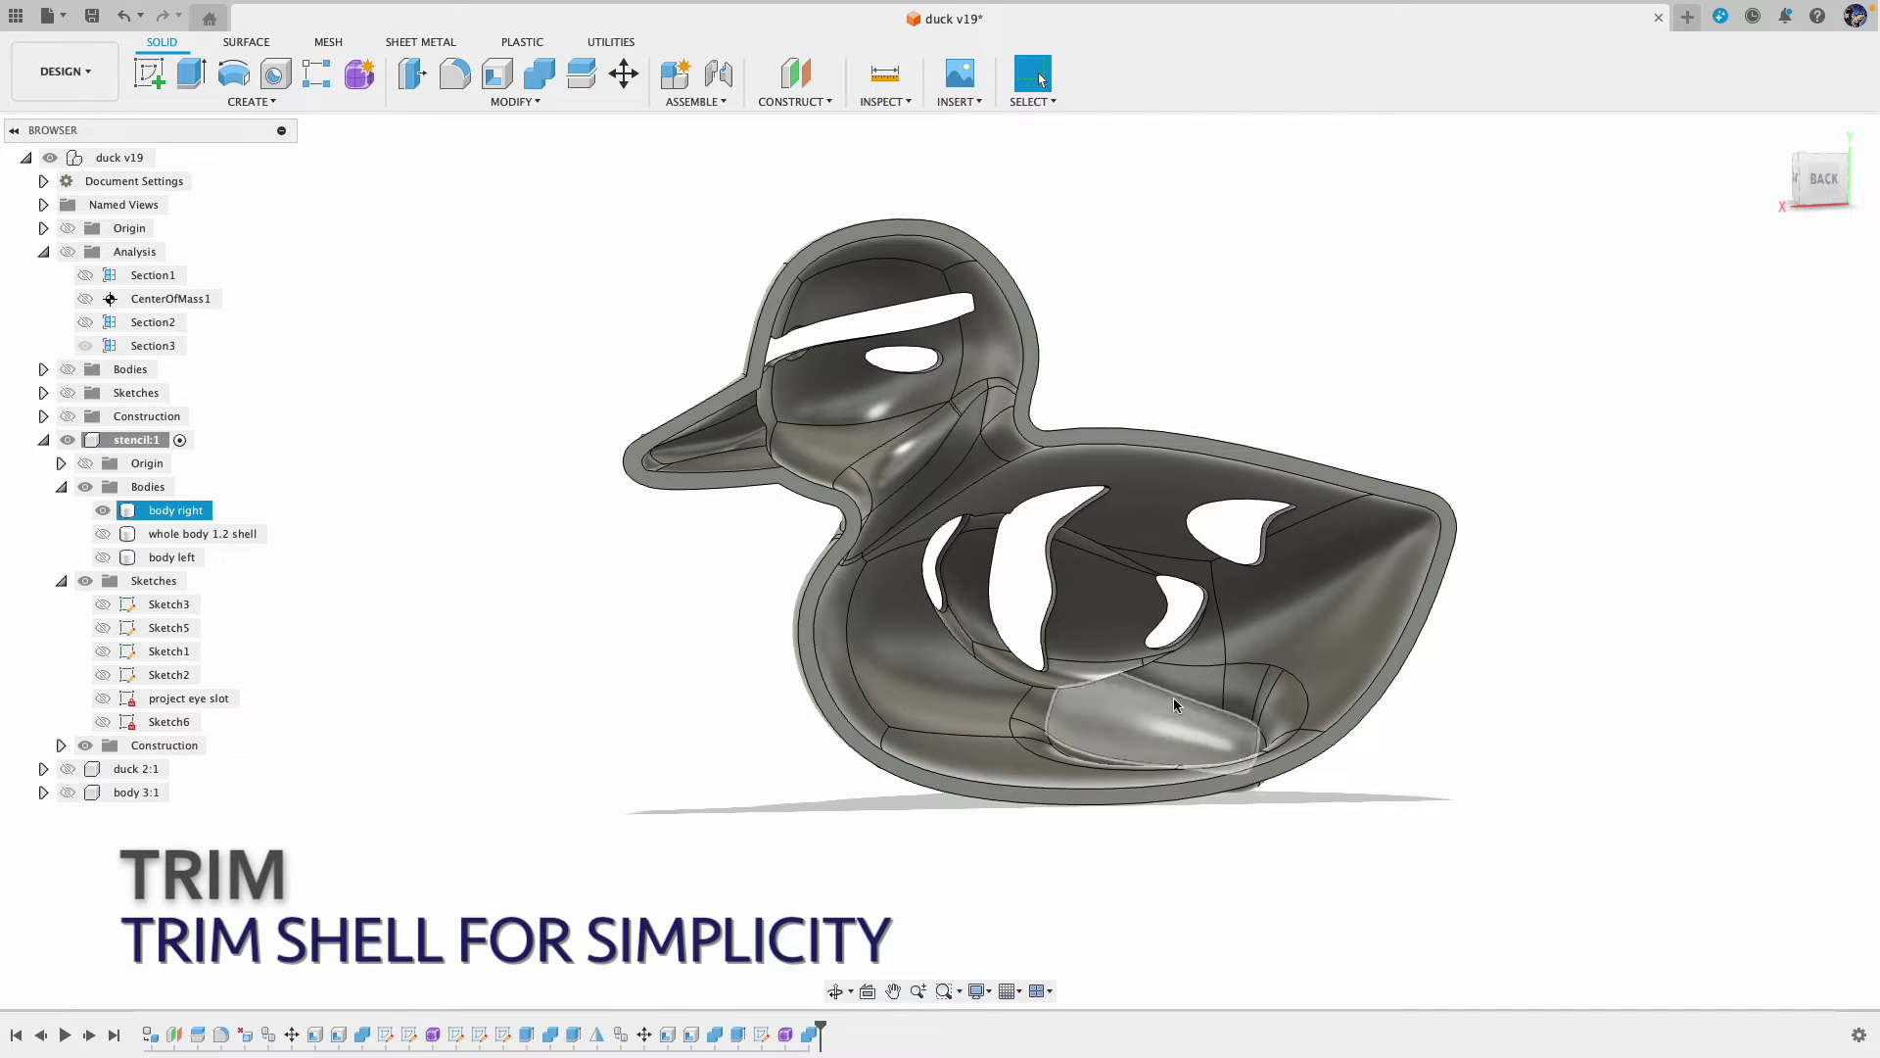
{"action": "left_click", "coordinate": [1236, 858]}
{"action": "left_click", "coordinate": [1276, 734]}
{"action": "left_click", "coordinate": [1532, 520]}
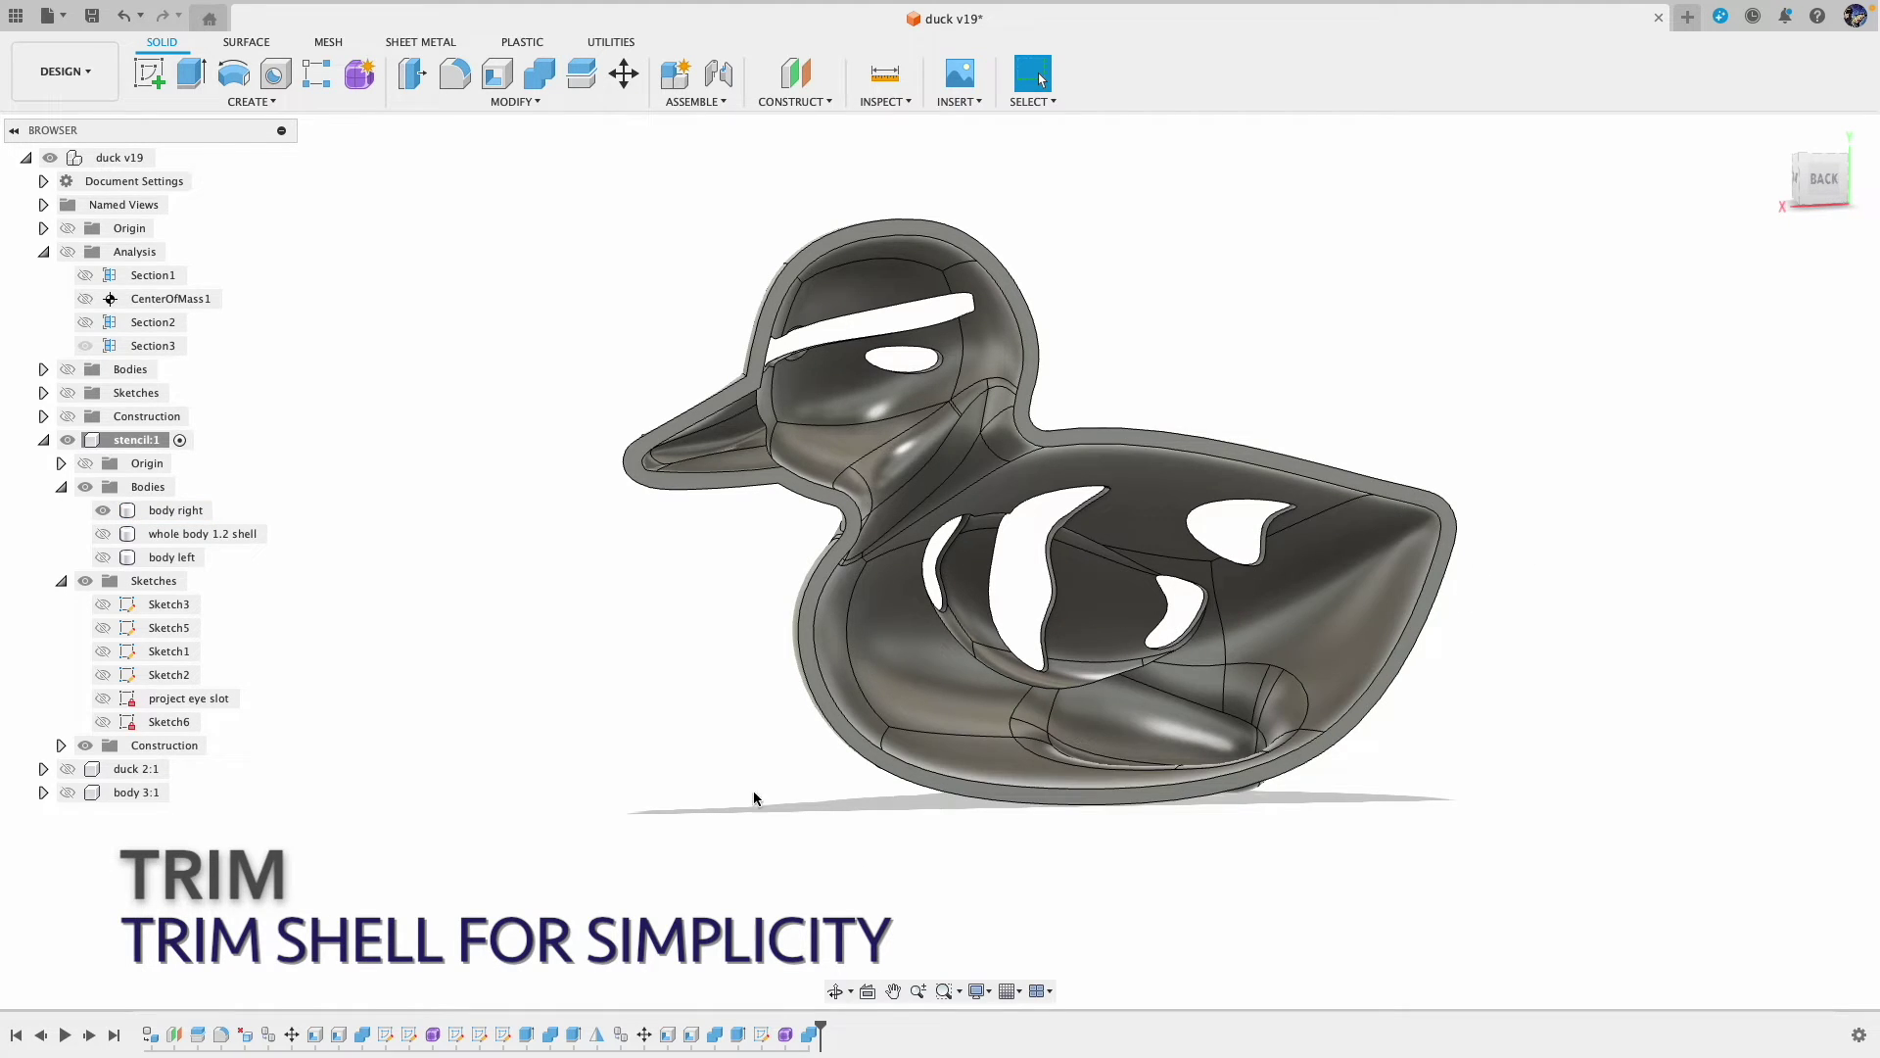
{"action": "left_click", "coordinate": [1823, 181]}
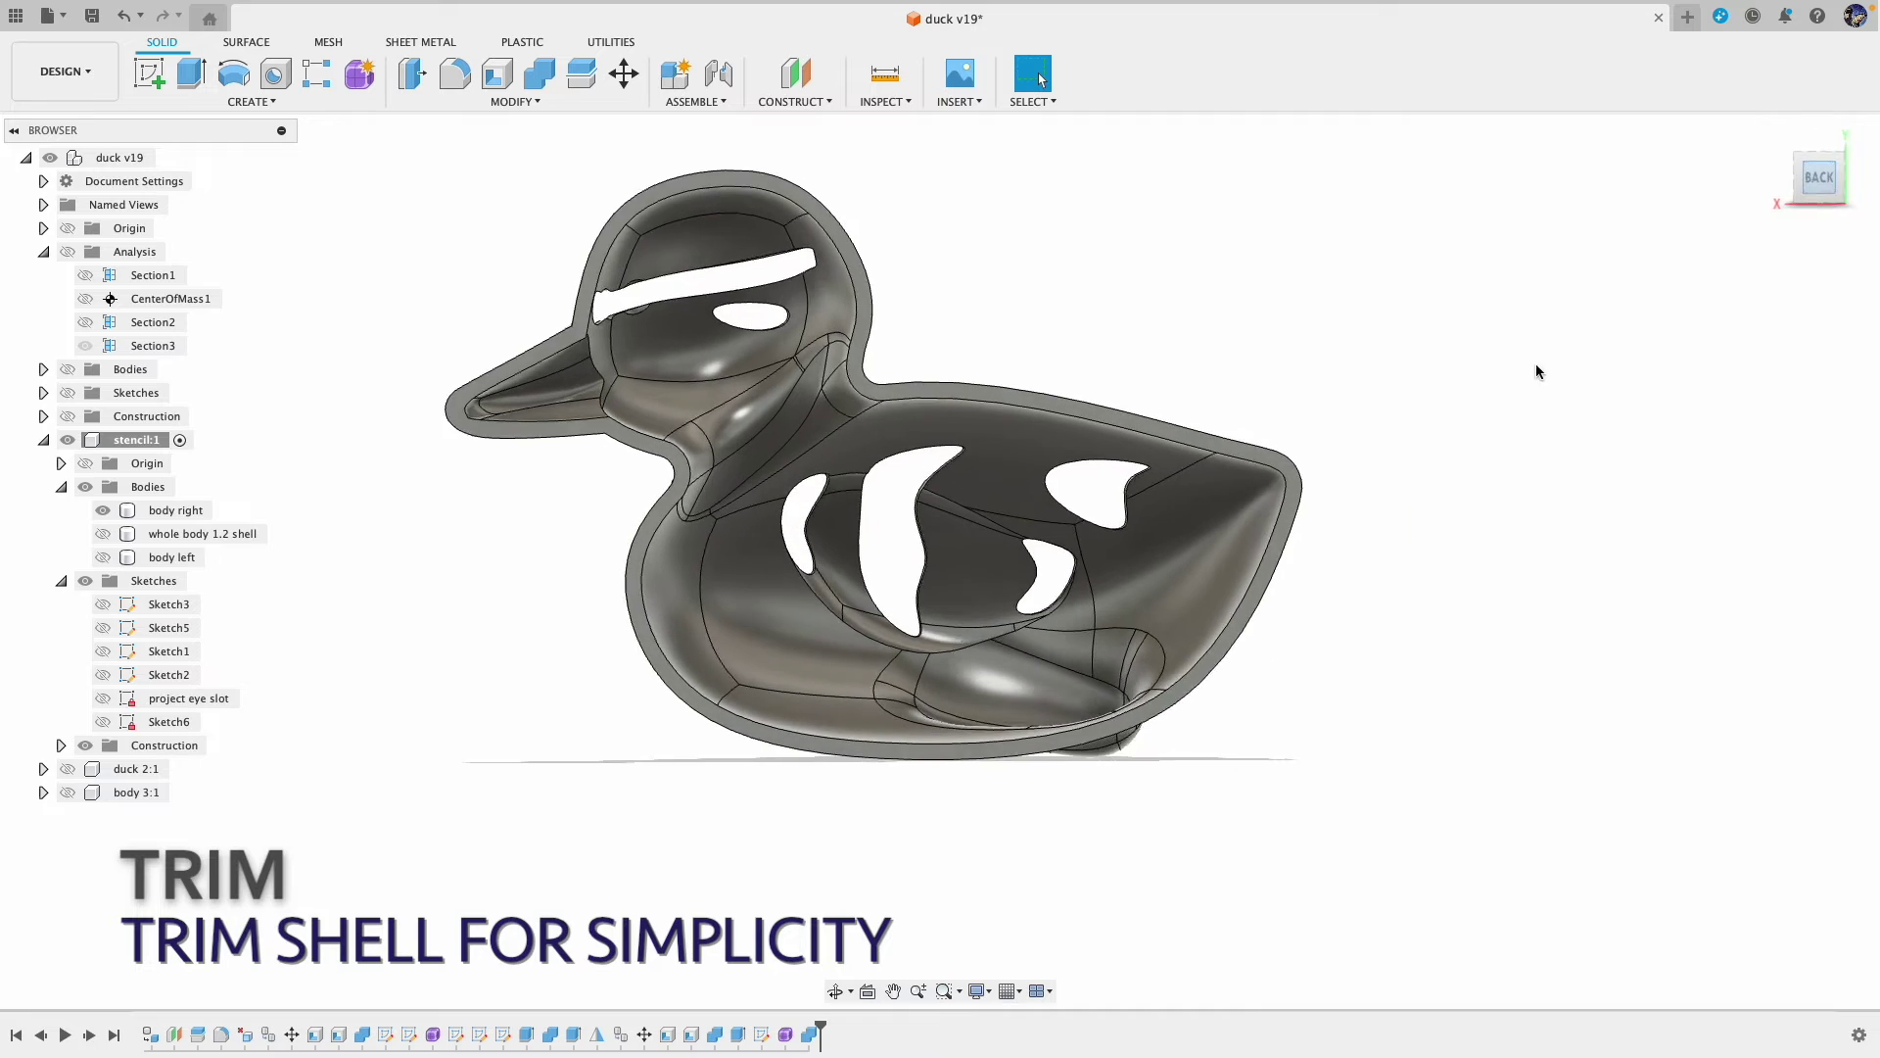
{"action": "left_click", "coordinate": [104, 651]}
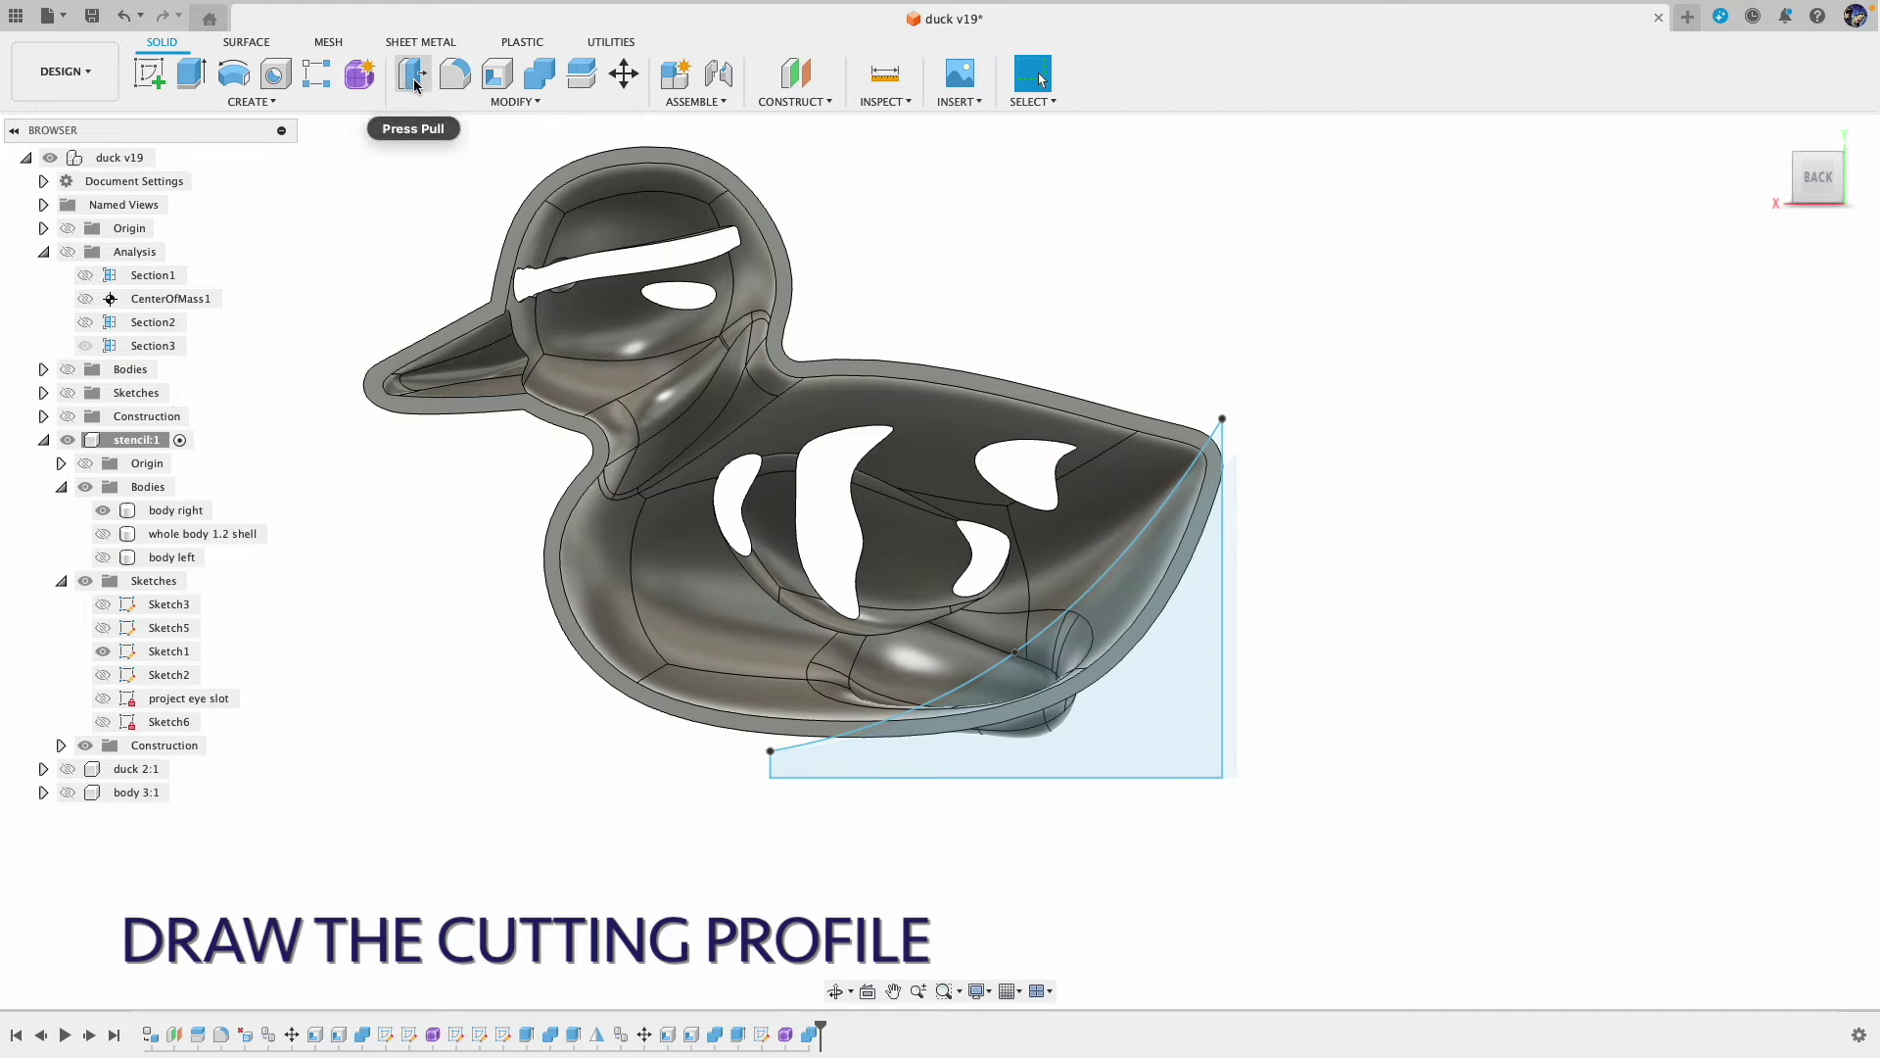
Step: Extrude-cut the Sketch1 tail profile symmetrically with extent All to trim the duck's tail
{"action": "left_click", "coordinate": [192, 73]}
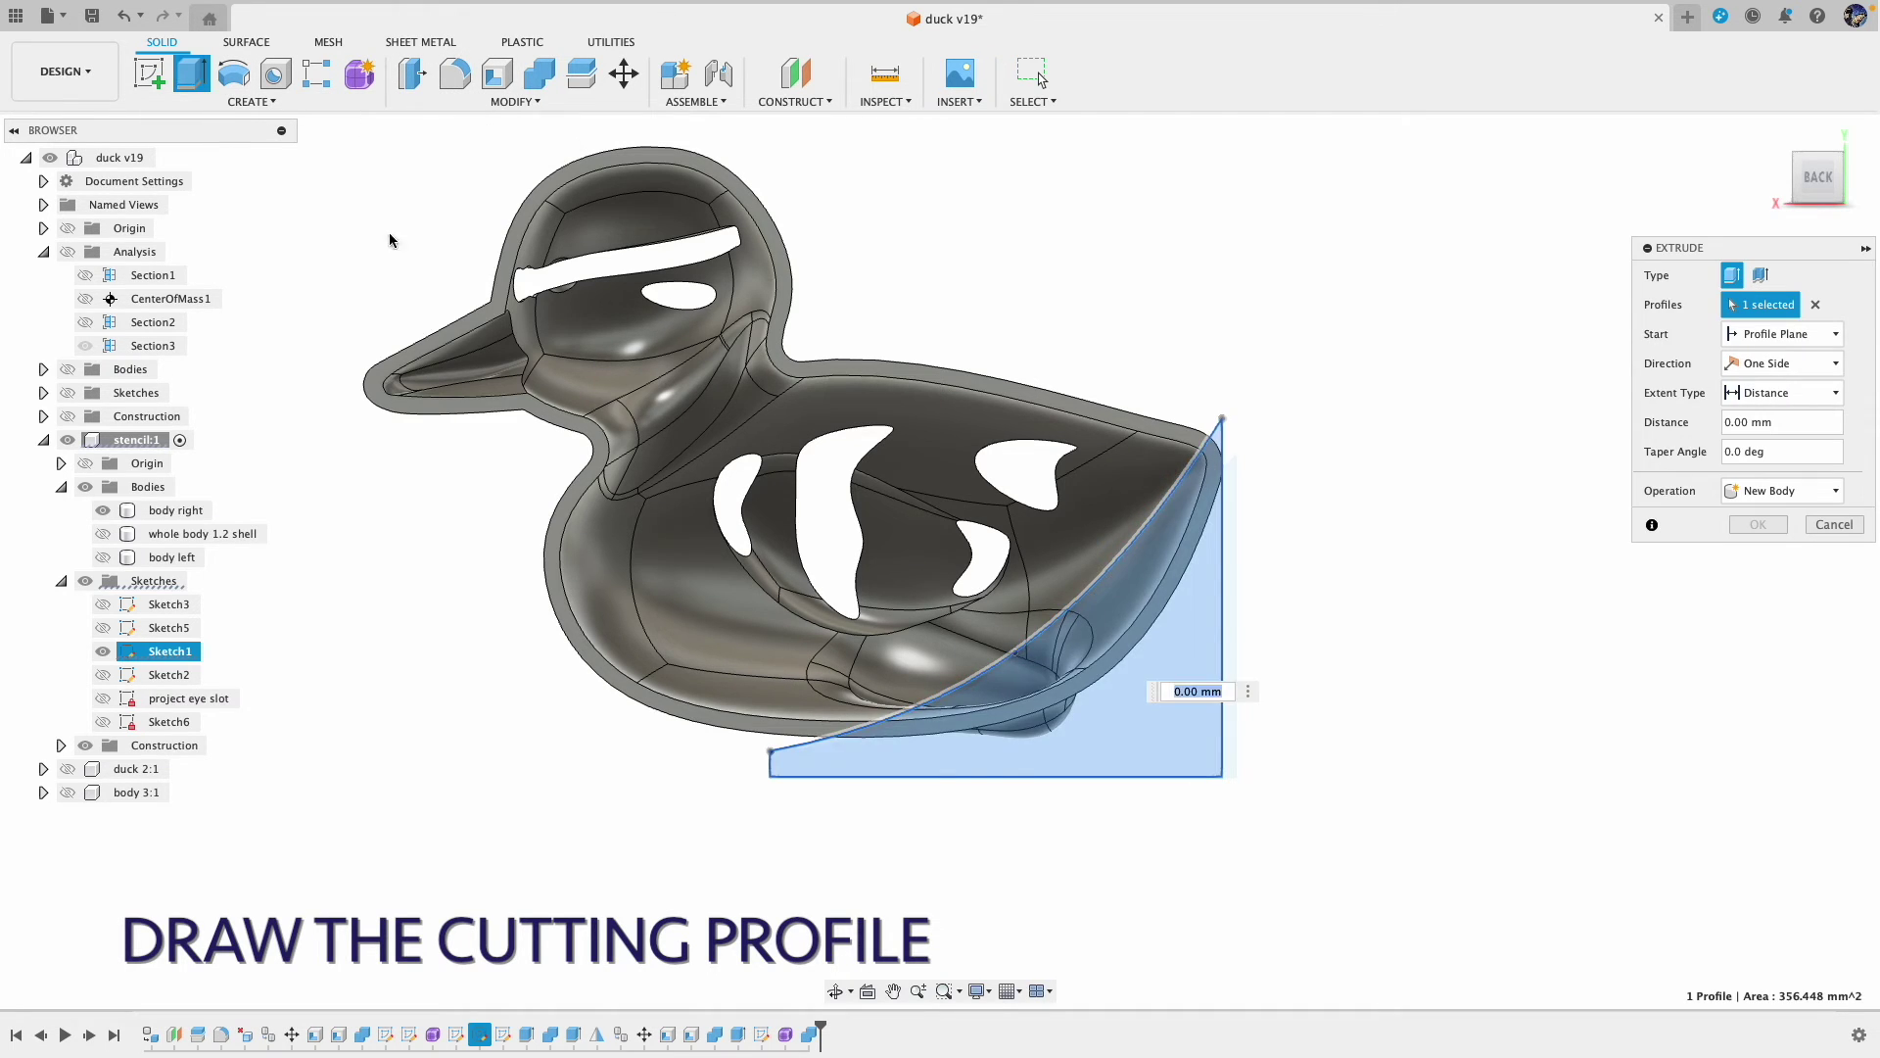
{"action": "left_click", "coordinate": [1816, 304]}
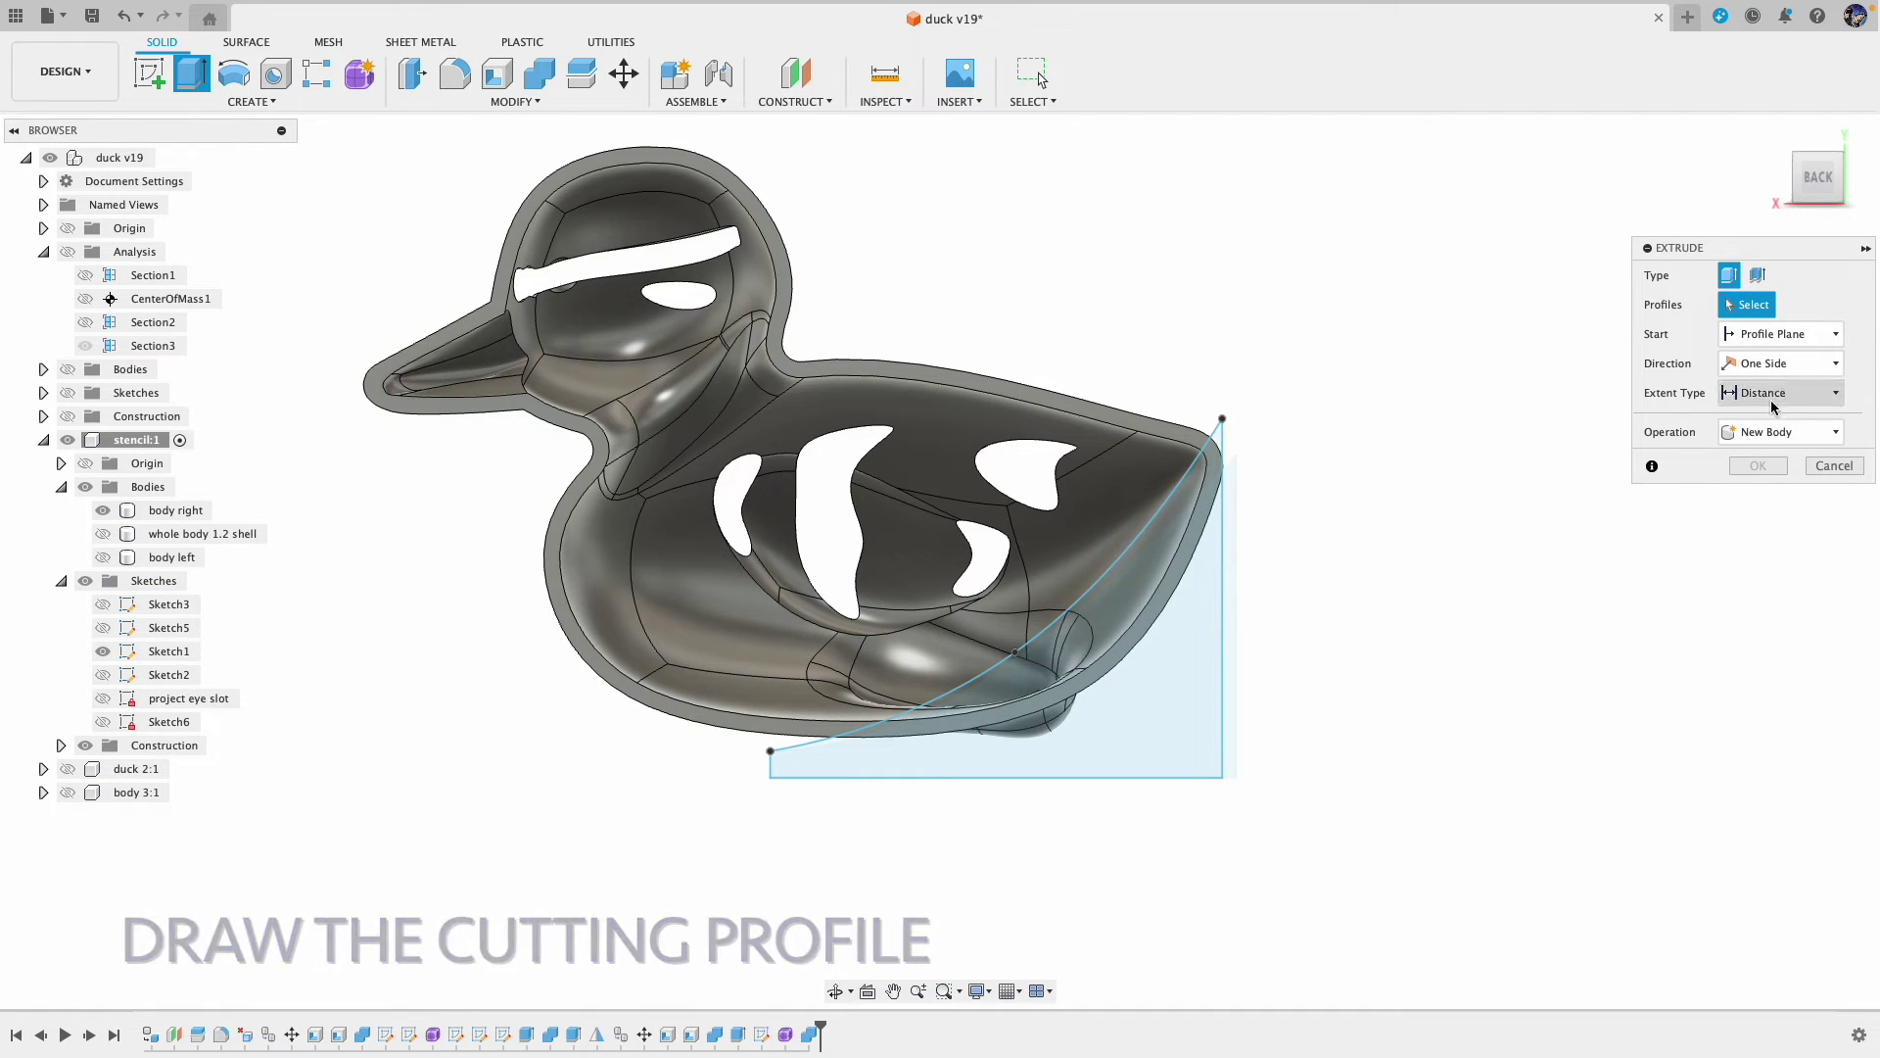
{"action": "left_click", "coordinate": [1160, 722]}
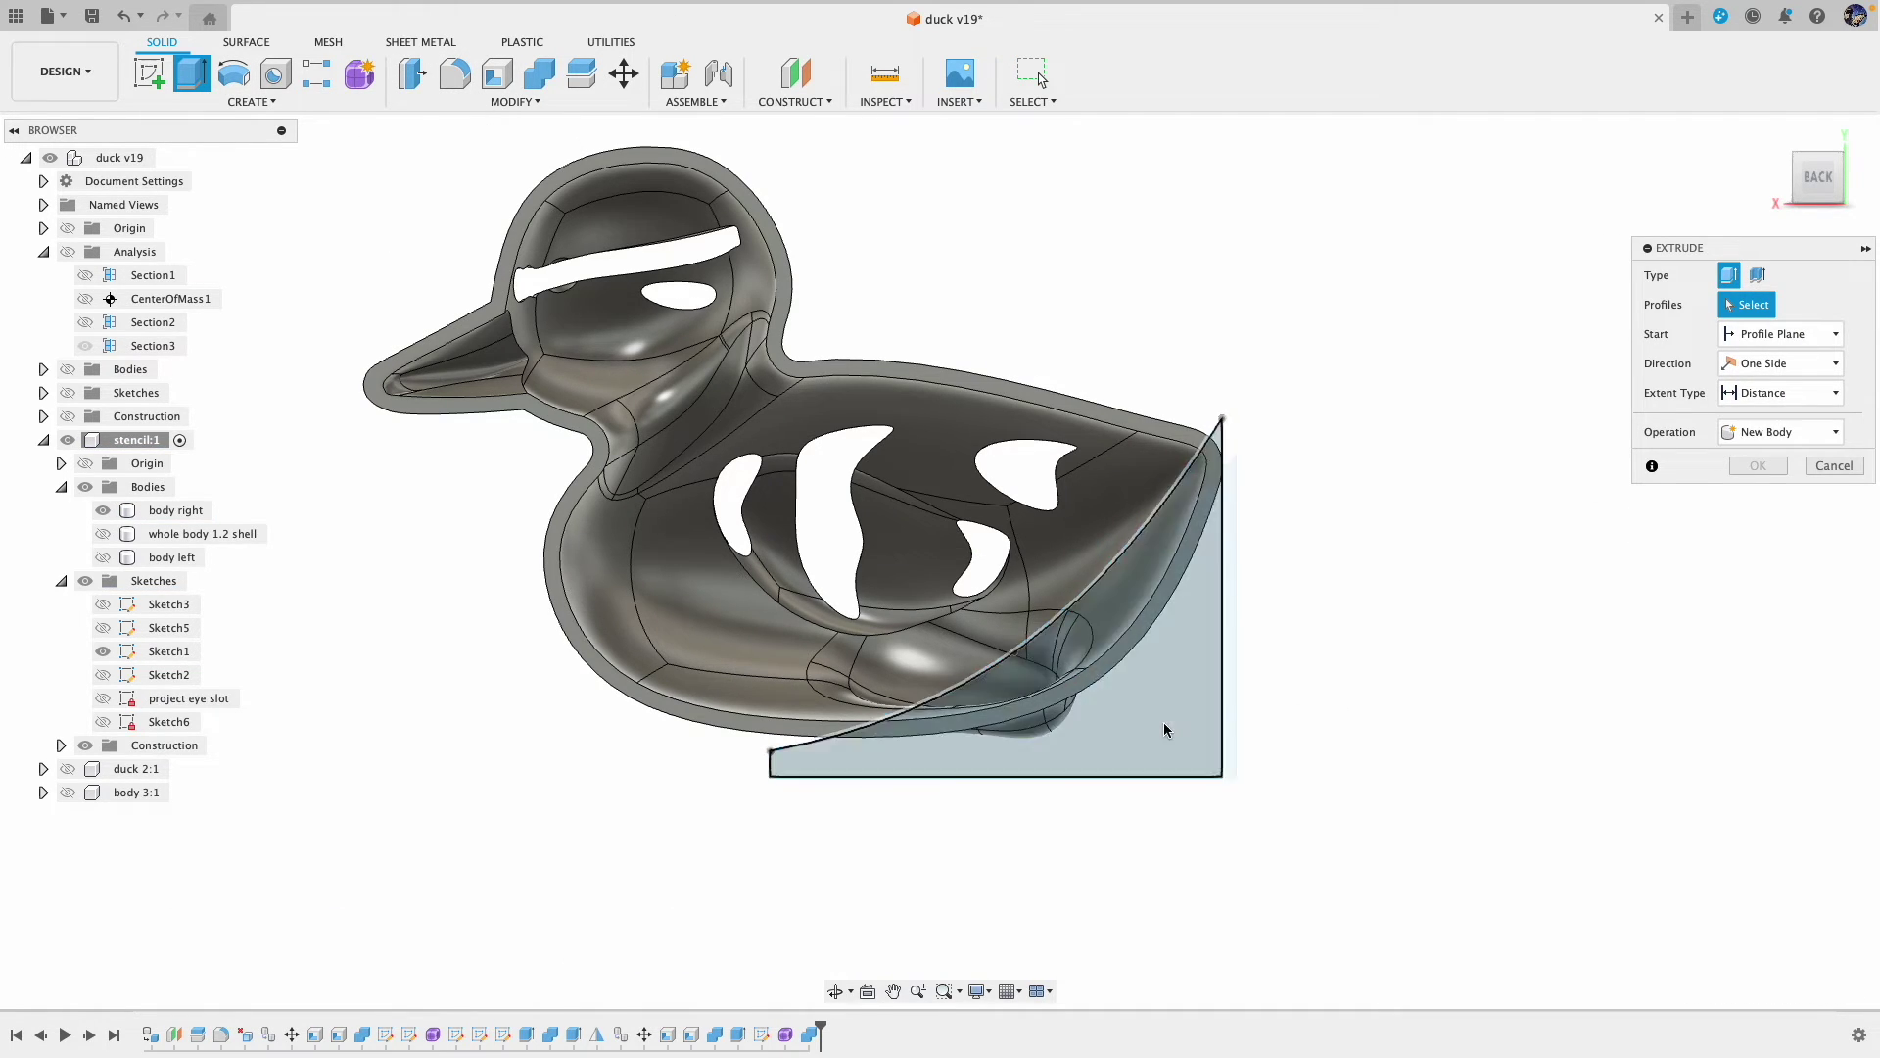
{"action": "left_click", "coordinate": [1802, 363]}
{"action": "left_click", "coordinate": [1794, 421]}
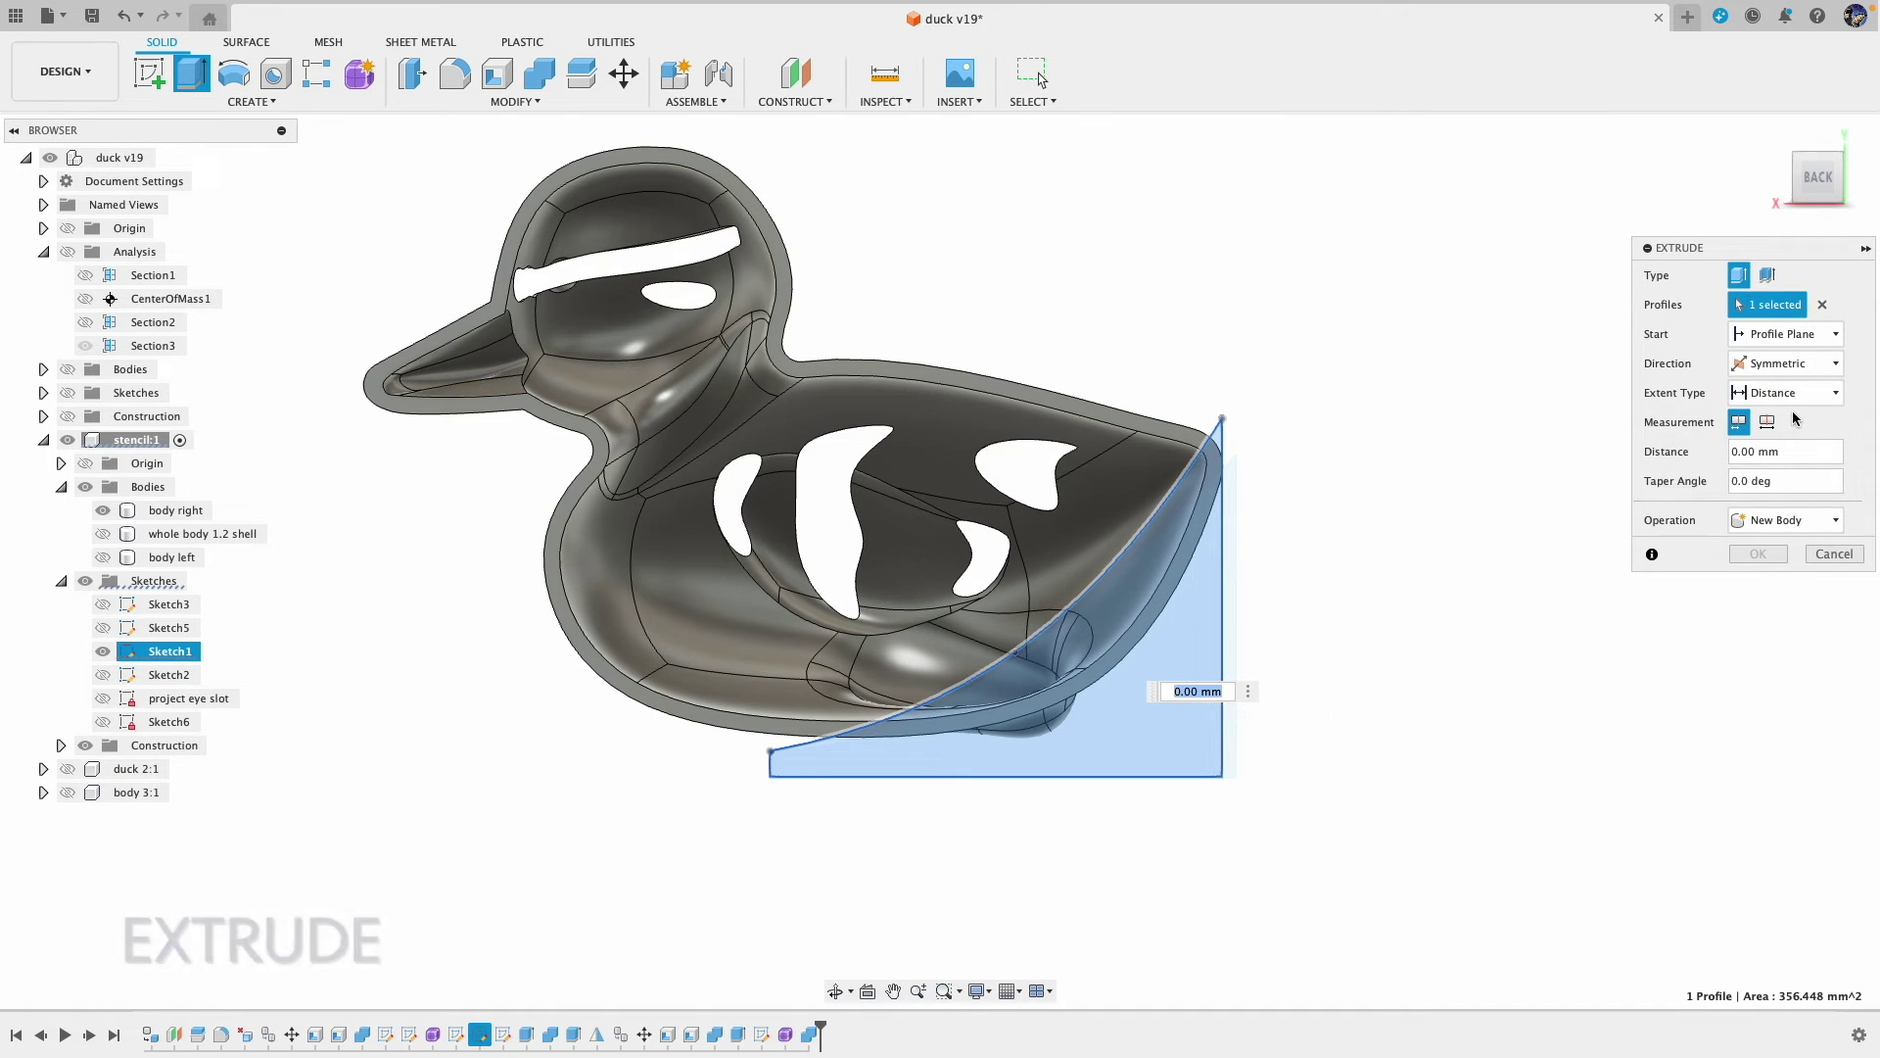
{"action": "left_click", "coordinate": [1792, 392]}
{"action": "left_click", "coordinate": [1775, 446]}
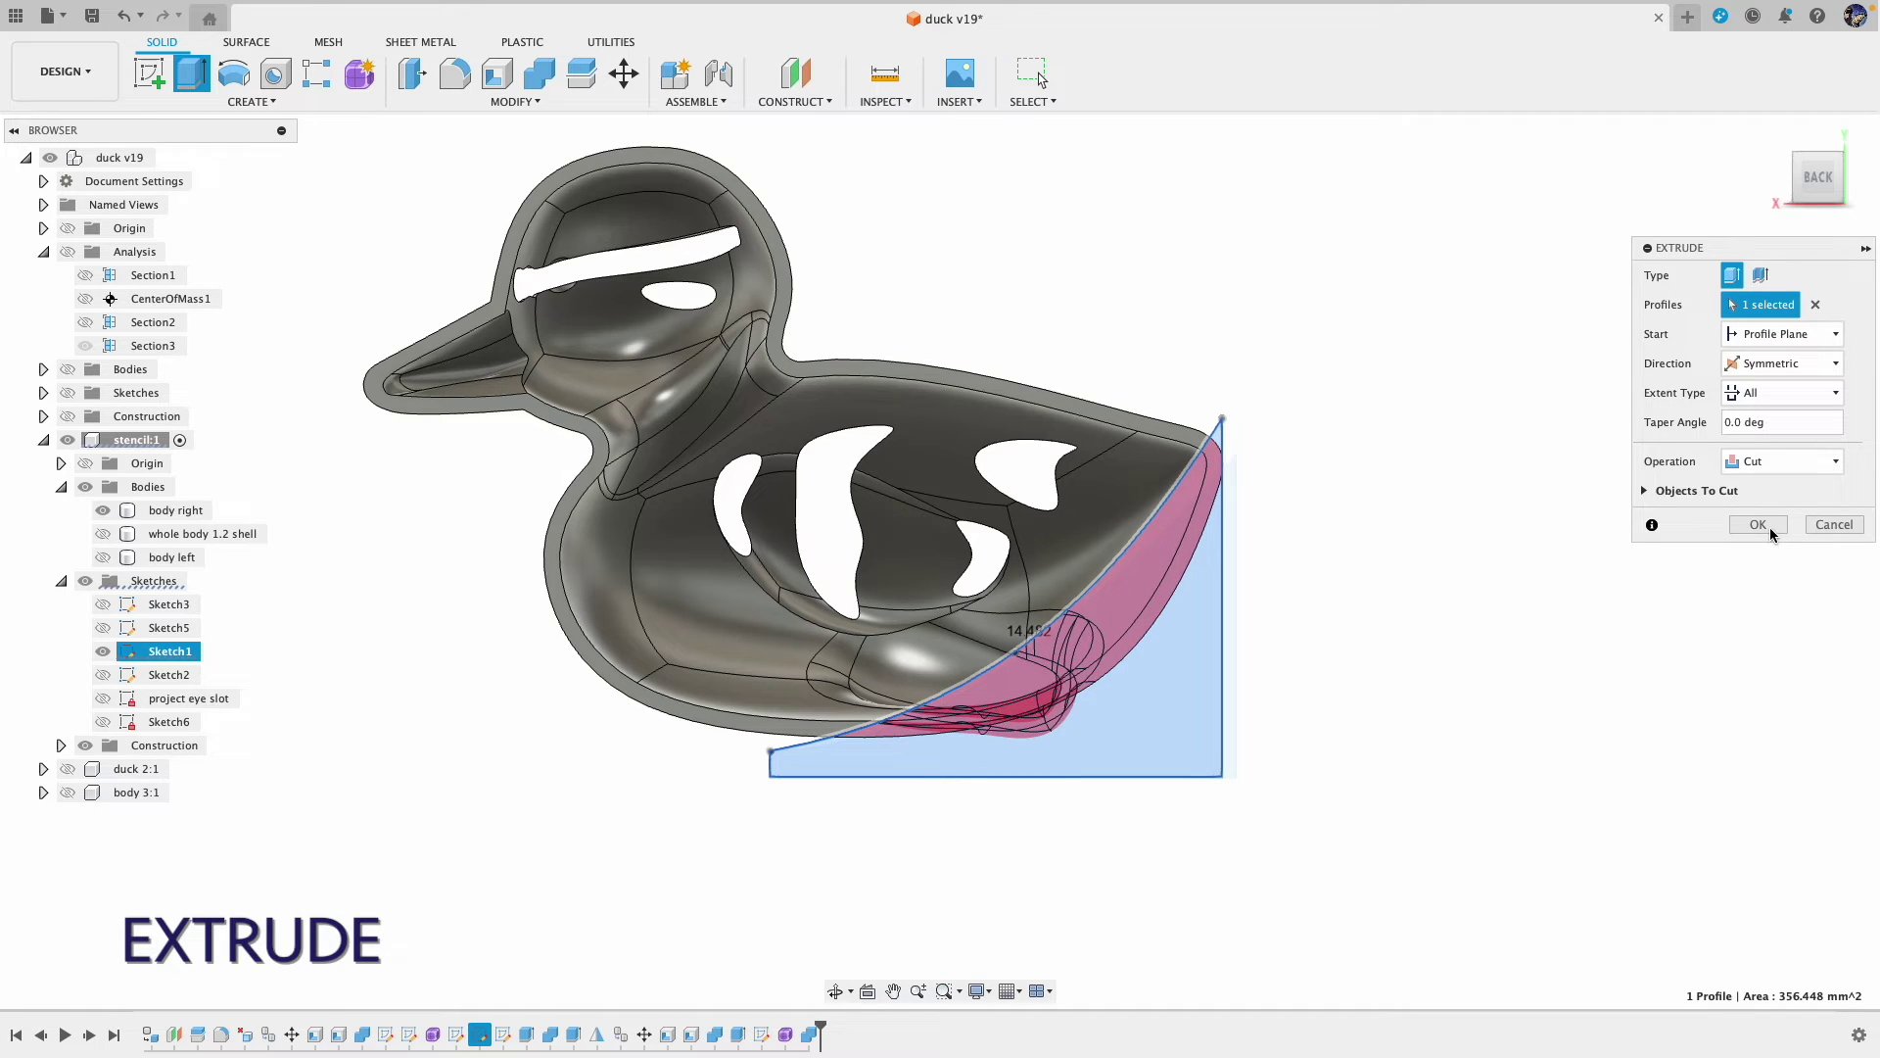
{"action": "left_click", "coordinate": [1758, 525]}
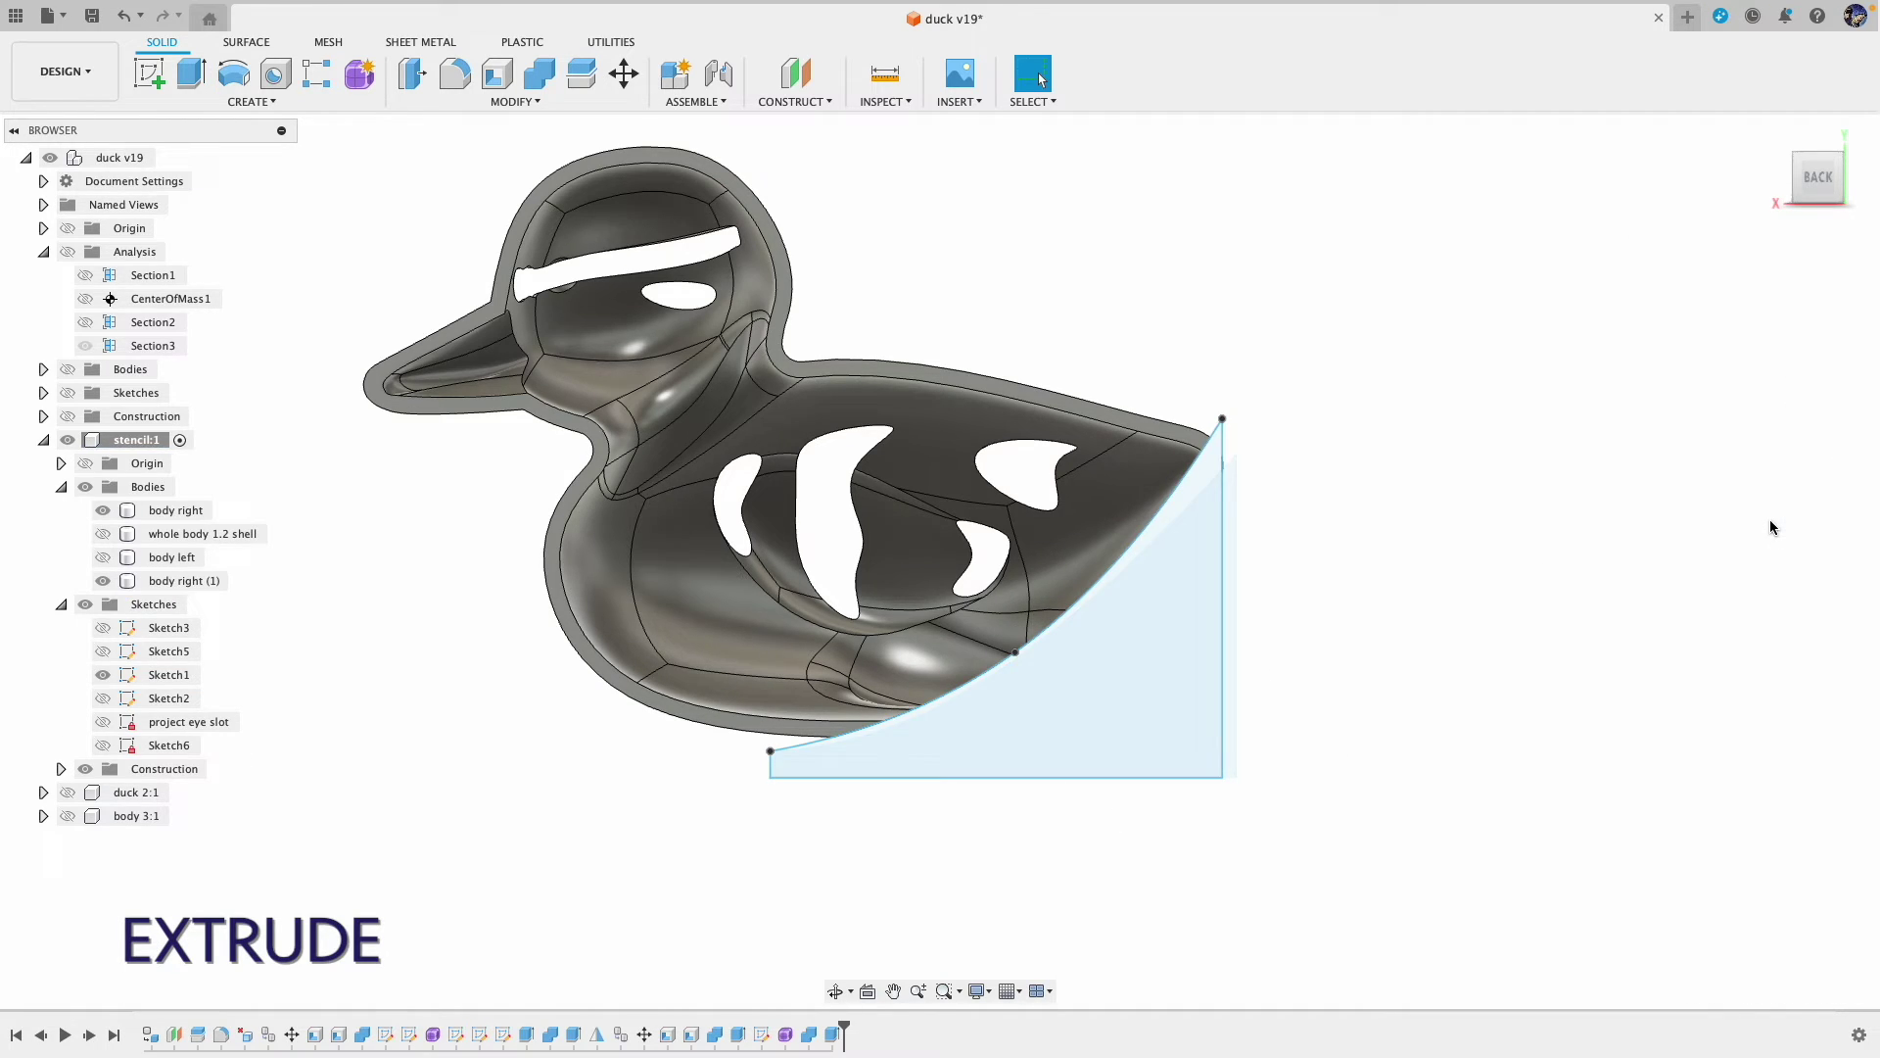
Step: Show Sketch2 and drag its rectangle's left line further out past the duck
{"action": "middle_click_drag", "start_coordinate": [1654, 651], "coordinate": [1676, 696], "text": "shift"}
{"action": "key", "text": "Escape"}
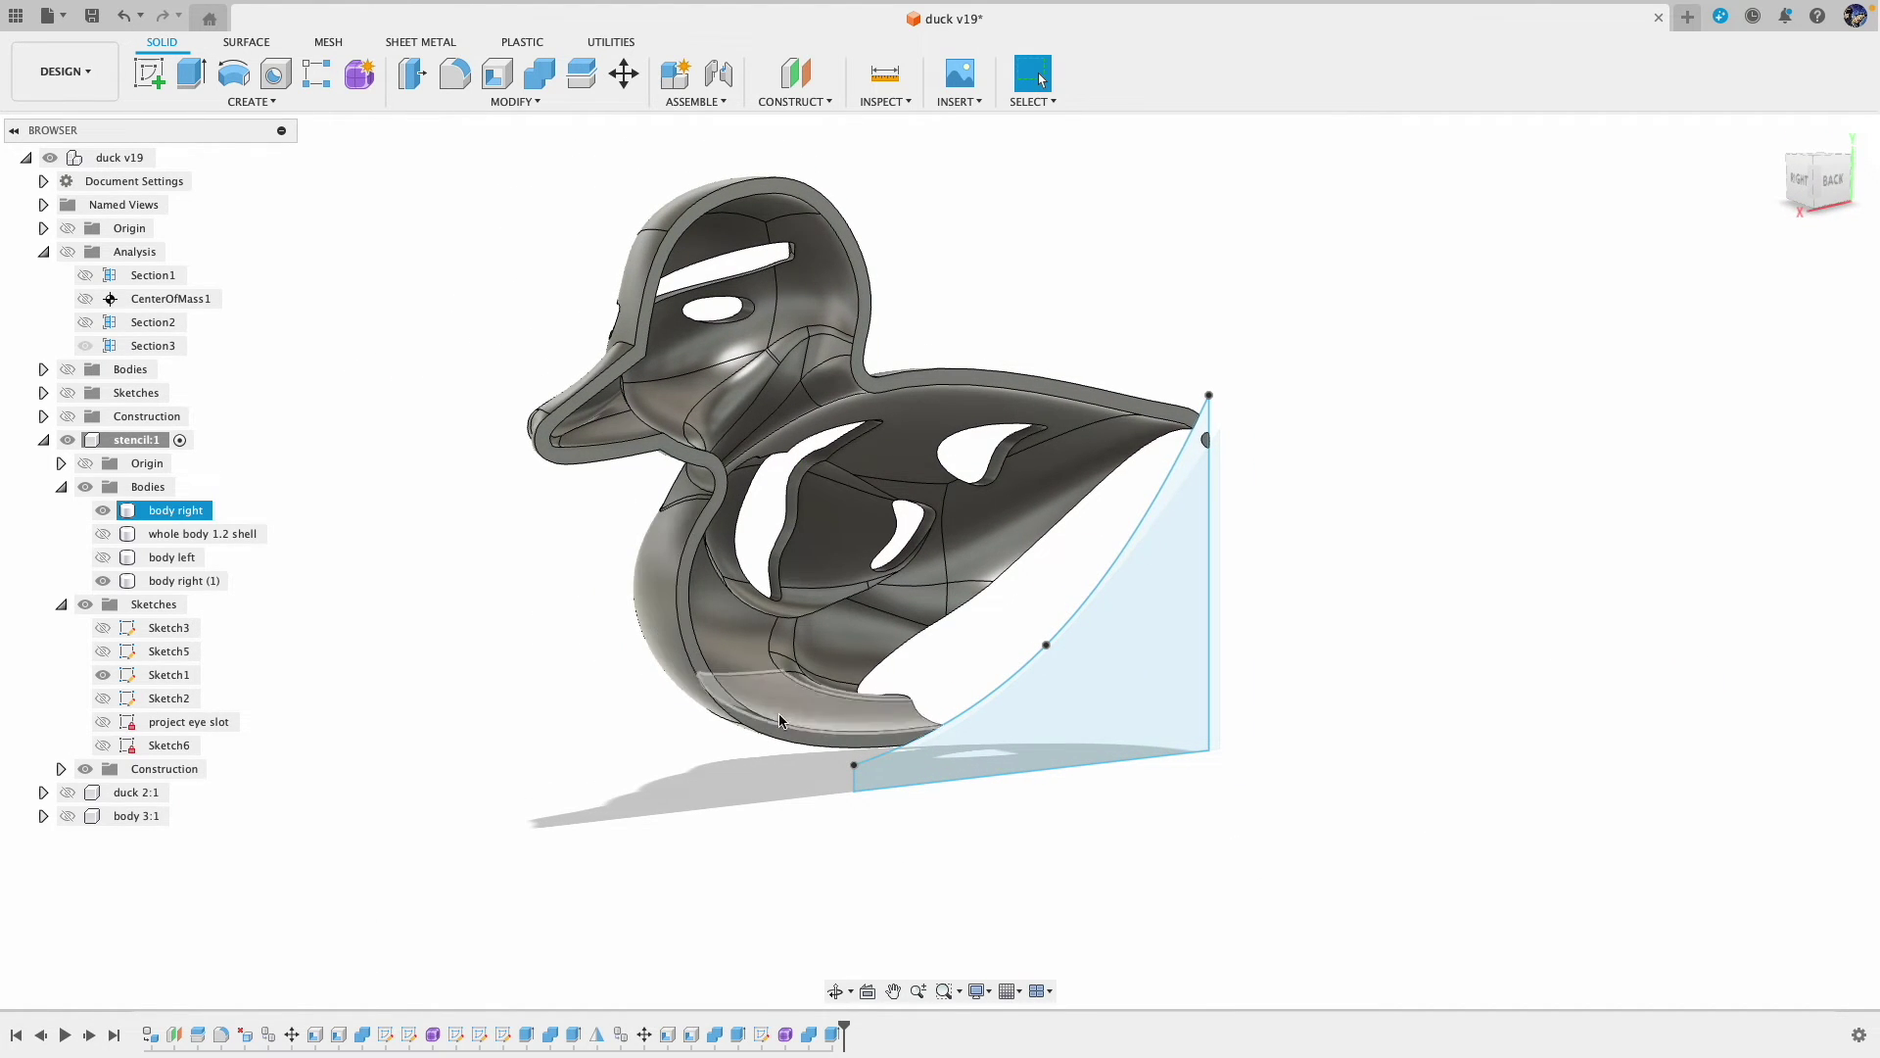
{"action": "left_click", "coordinate": [103, 698]}
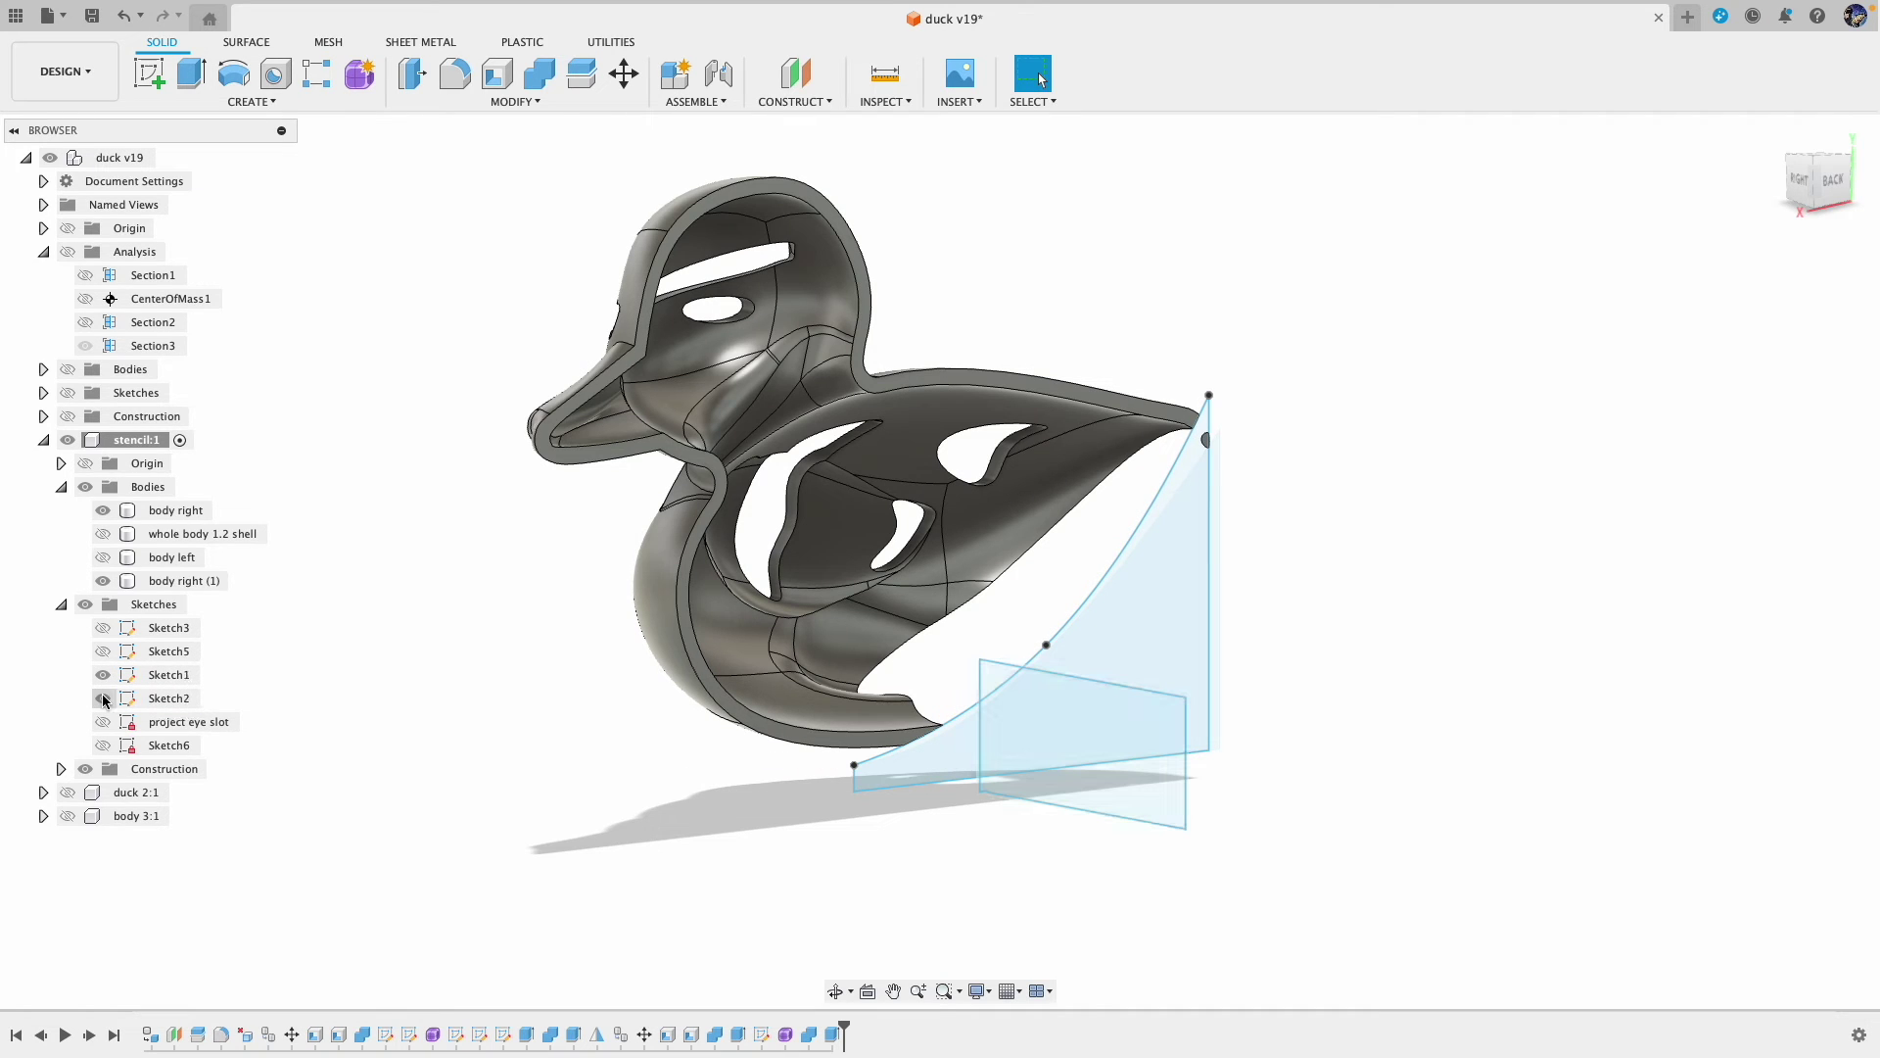
{"action": "mouse_move", "coordinate": [490, 497]}
{"action": "middle_mouse_down", "text": "shift"}
{"action": "mouse_move", "coordinate": [566, 507]}
{"action": "mouse_move", "coordinate": [588, 487]}
{"action": "mouse_move", "coordinate": [558, 496]}
{"action": "mouse_move", "coordinate": [574, 492]}
{"action": "mouse_move", "coordinate": [571, 525]}
{"action": "middle_mouse_up", "text": "shift"}
{"action": "left_click_drag", "start_coordinate": [814, 775], "coordinate": [730, 776]}
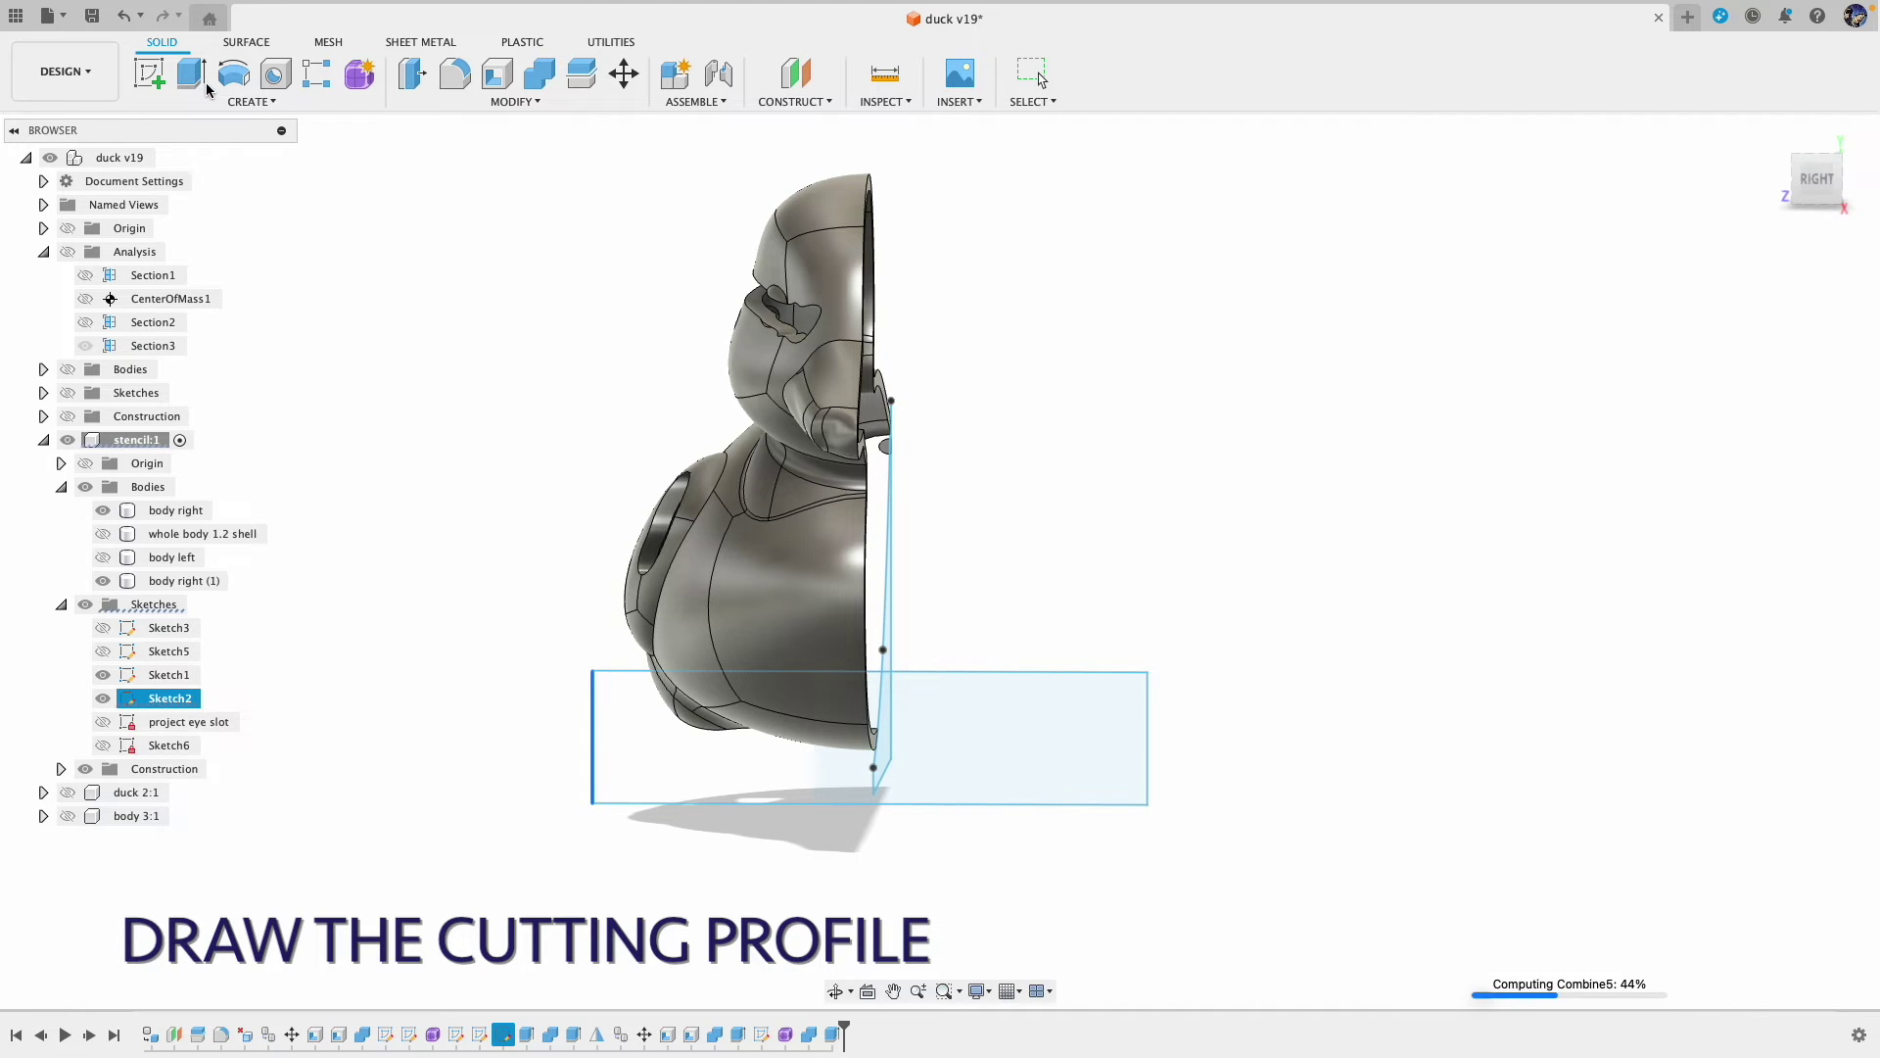
{"action": "key", "text": "Escape"}
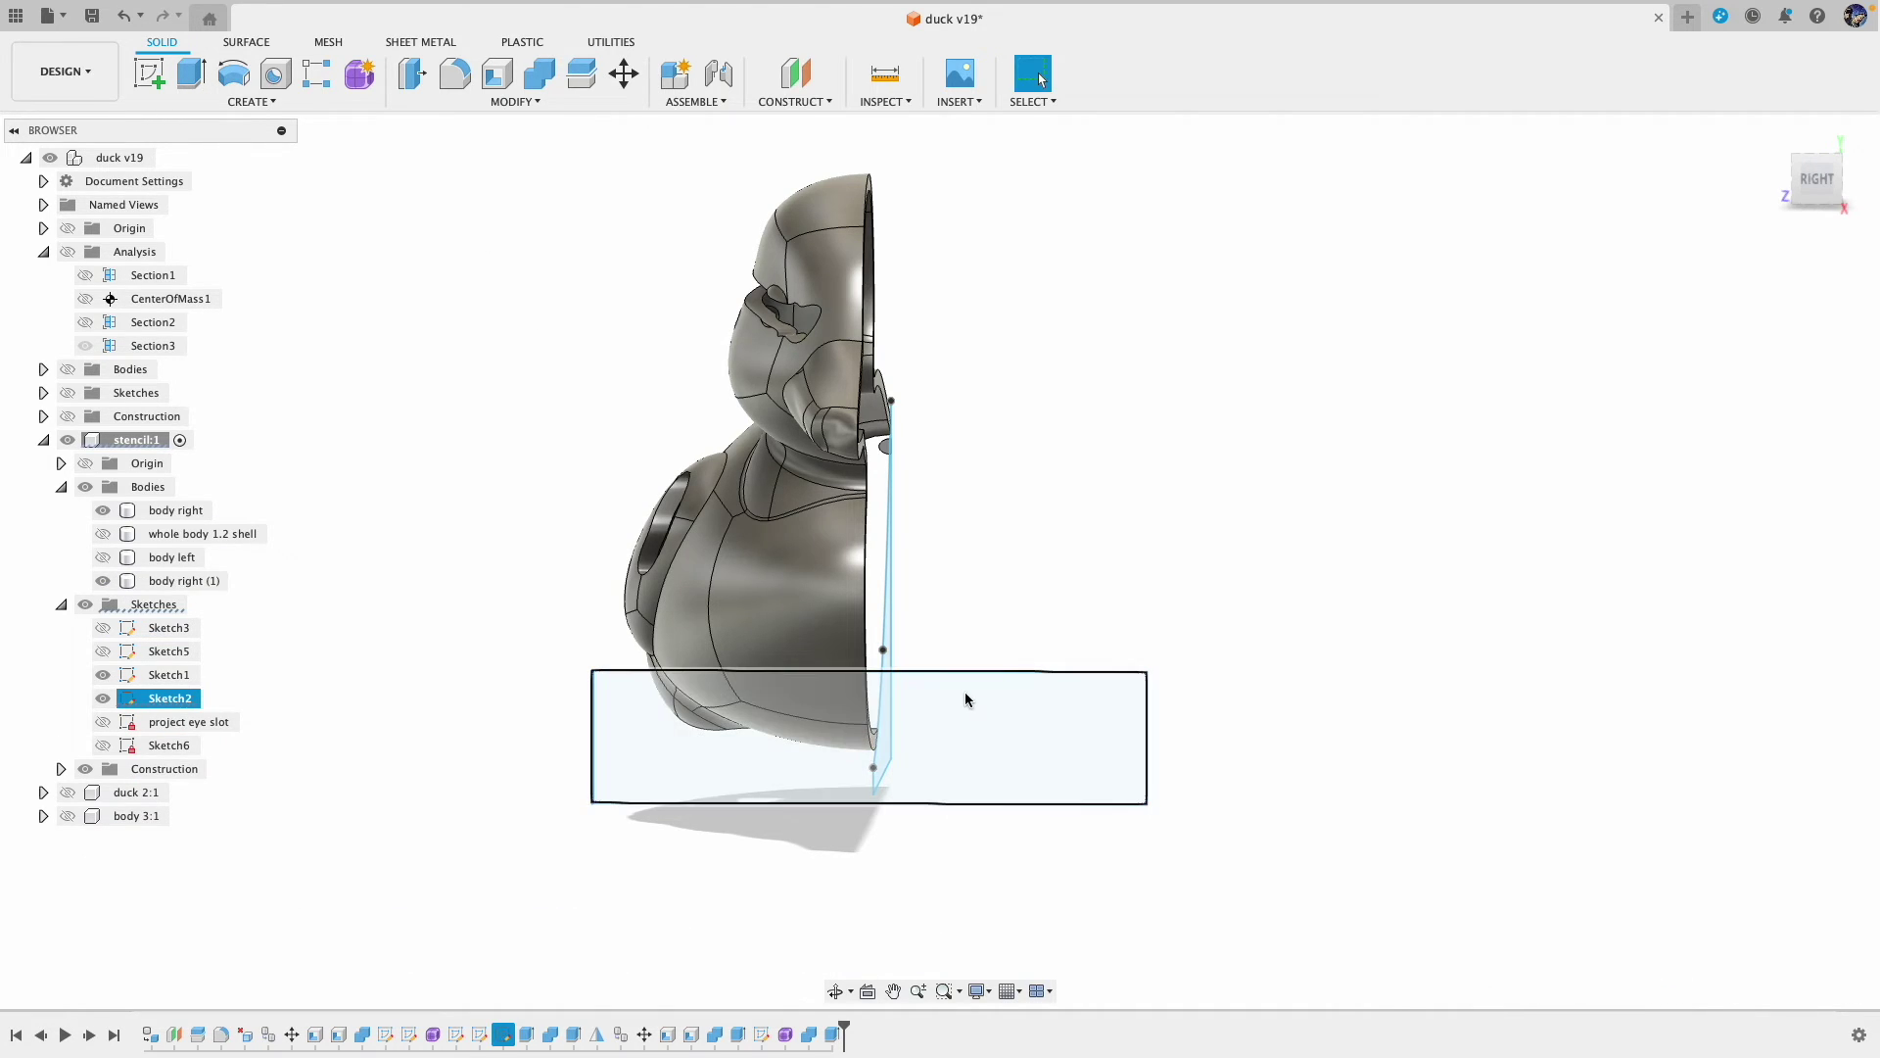
Step: Extrude-cut the rectangle 53 mm symmetric to flatten the bottom, then hide the sketches
{"action": "left_click", "coordinate": [1113, 743]}
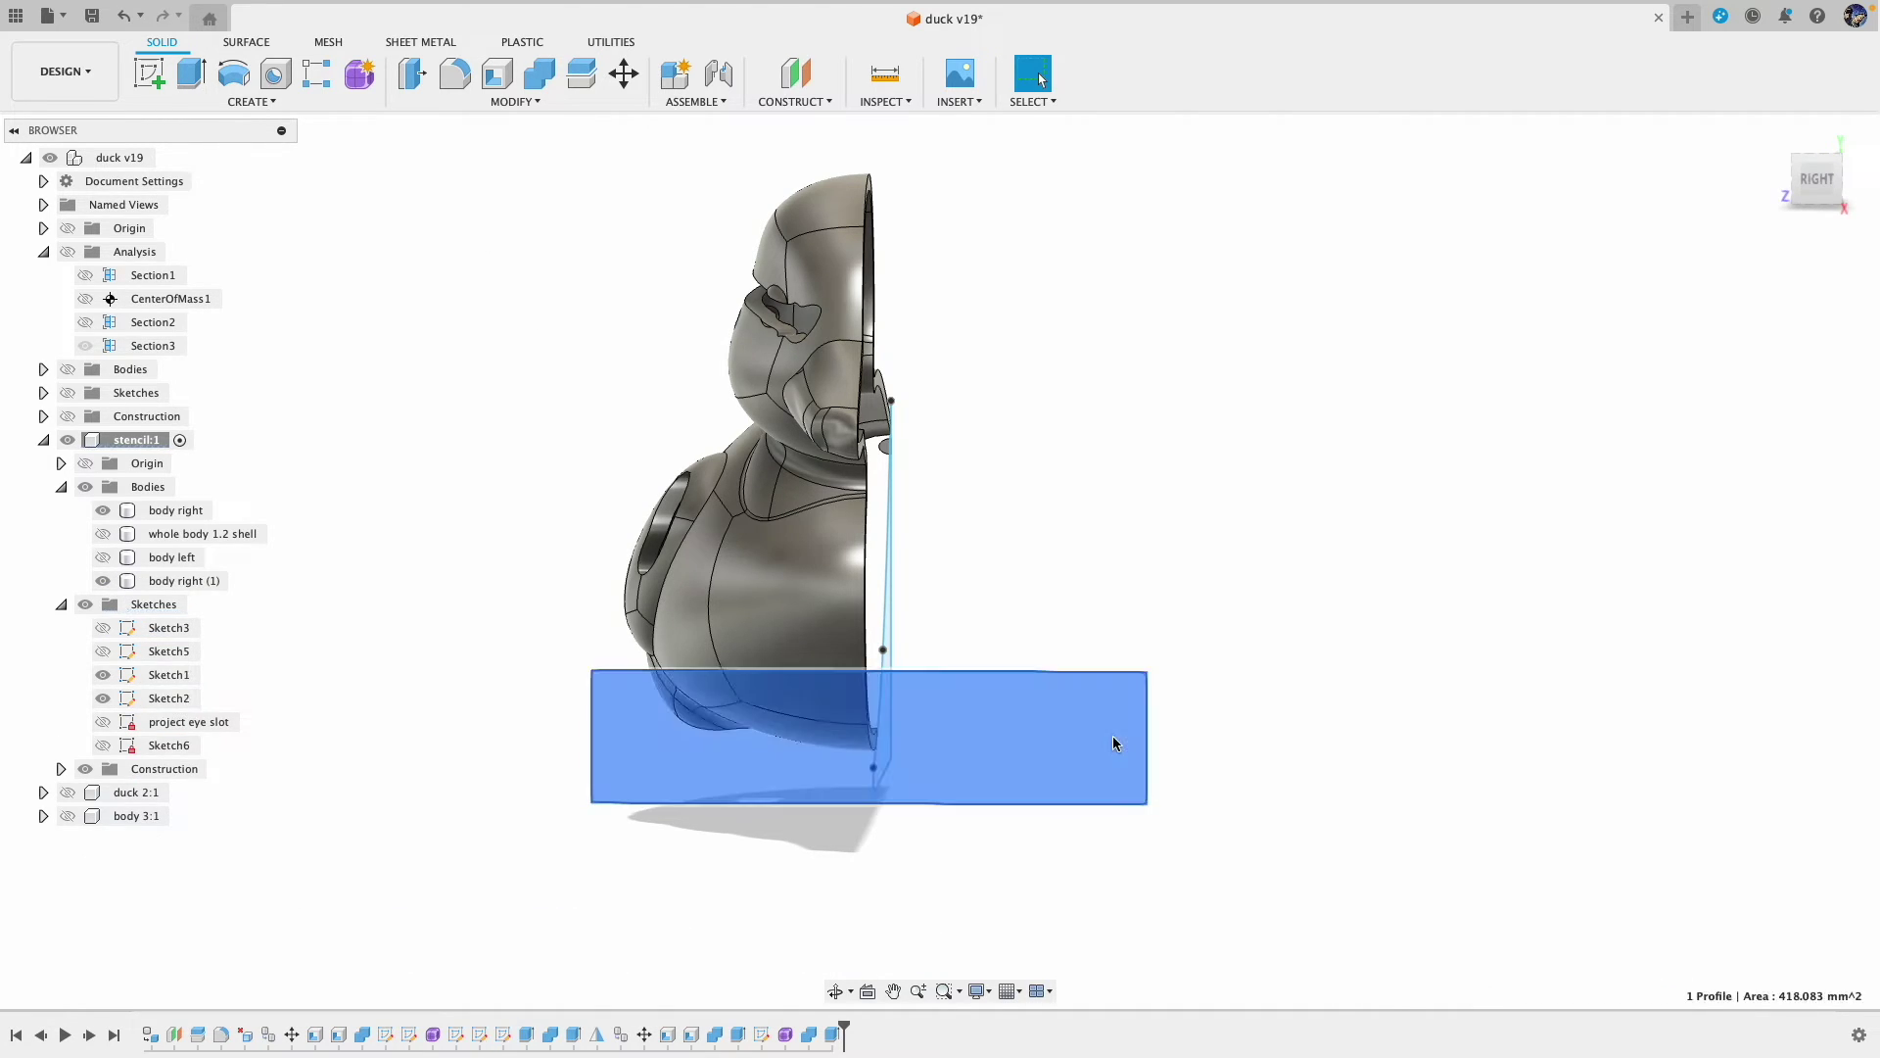
{"action": "left_click", "coordinate": [177, 79]}
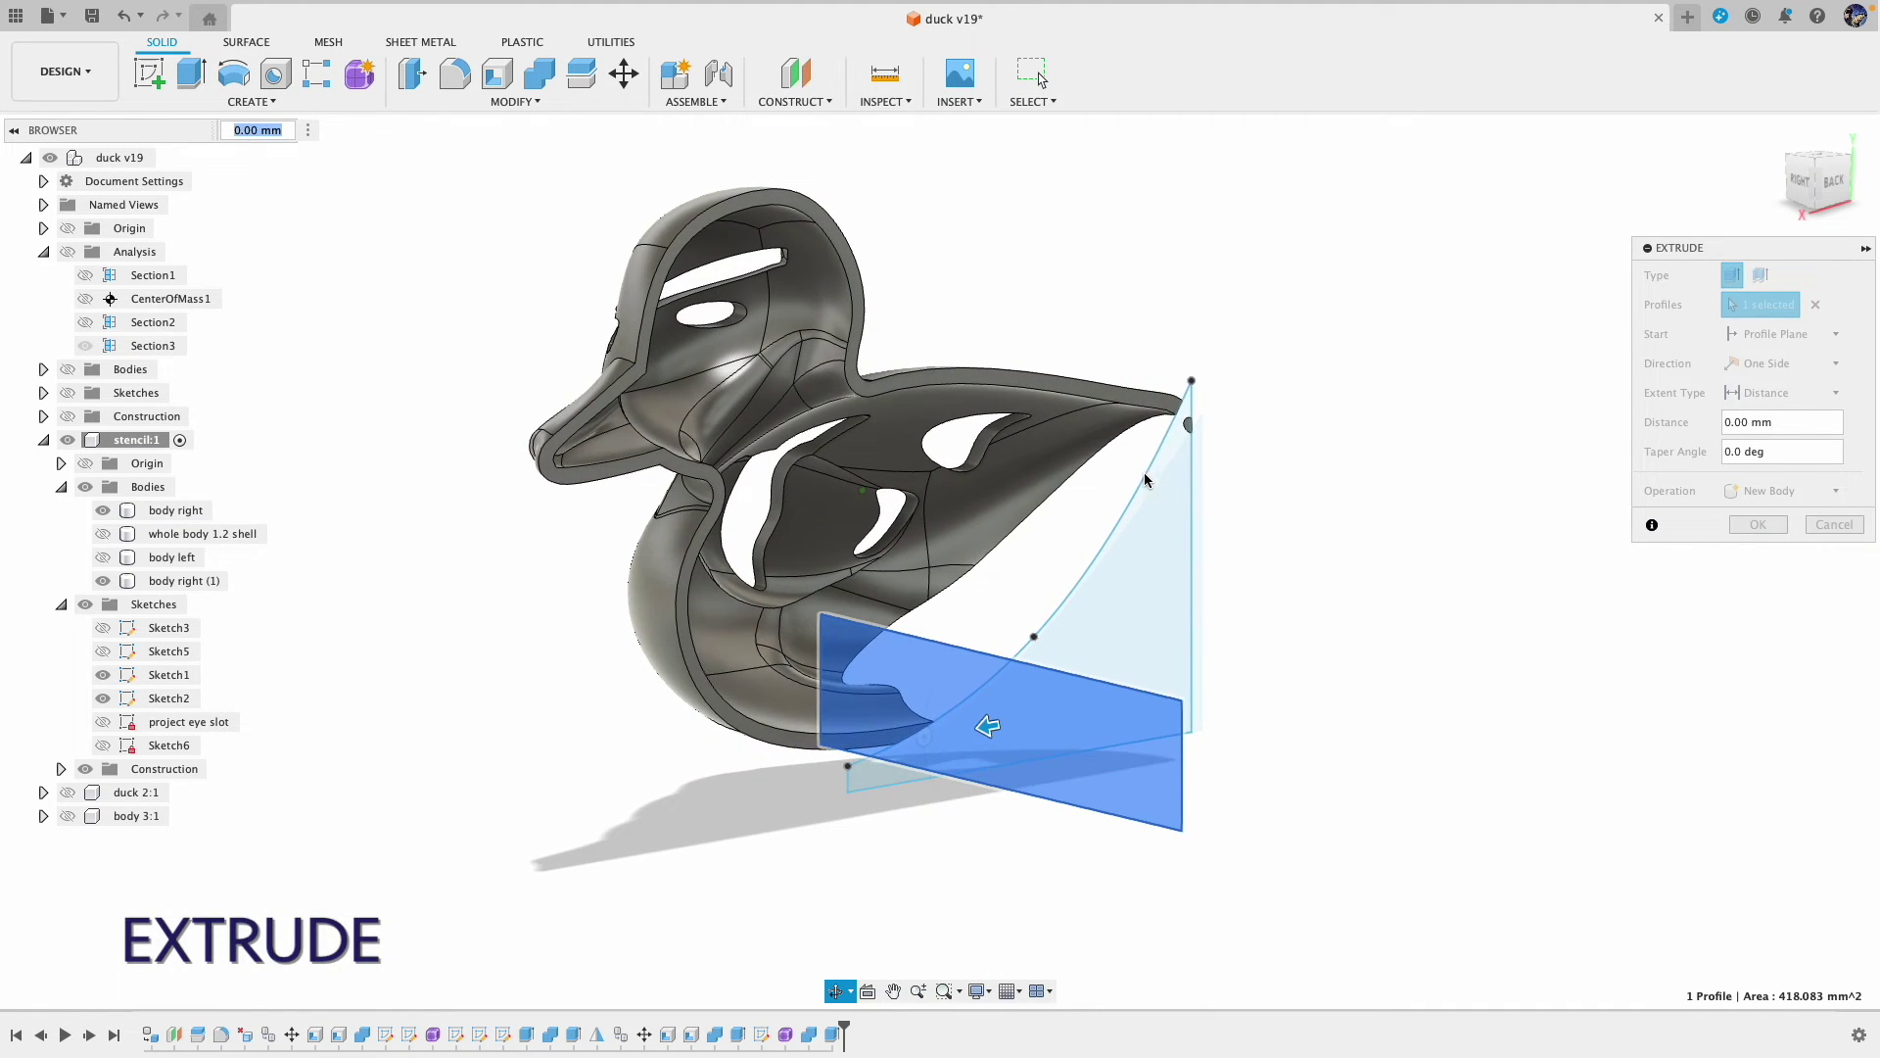
{"action": "left_click_drag", "start_coordinate": [983, 741], "coordinate": [488, 811]}
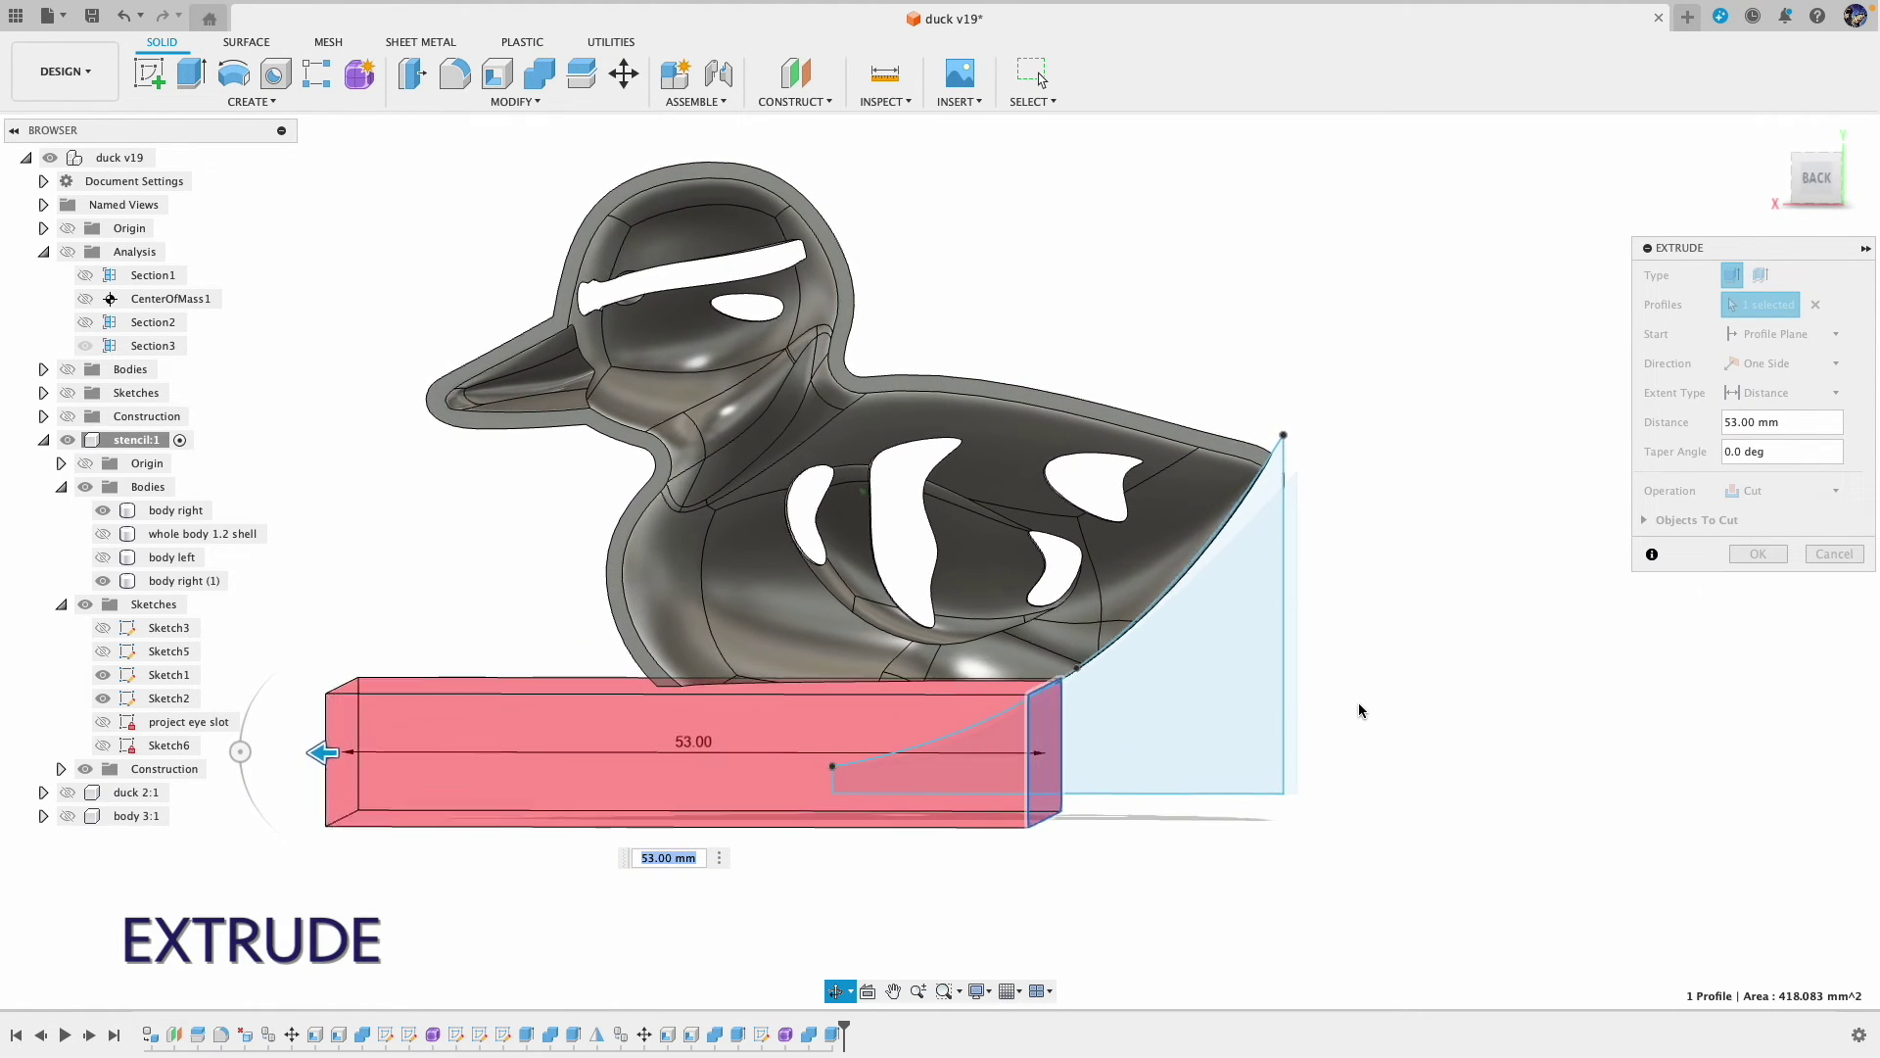
{"action": "left_click", "coordinate": [1829, 361]}
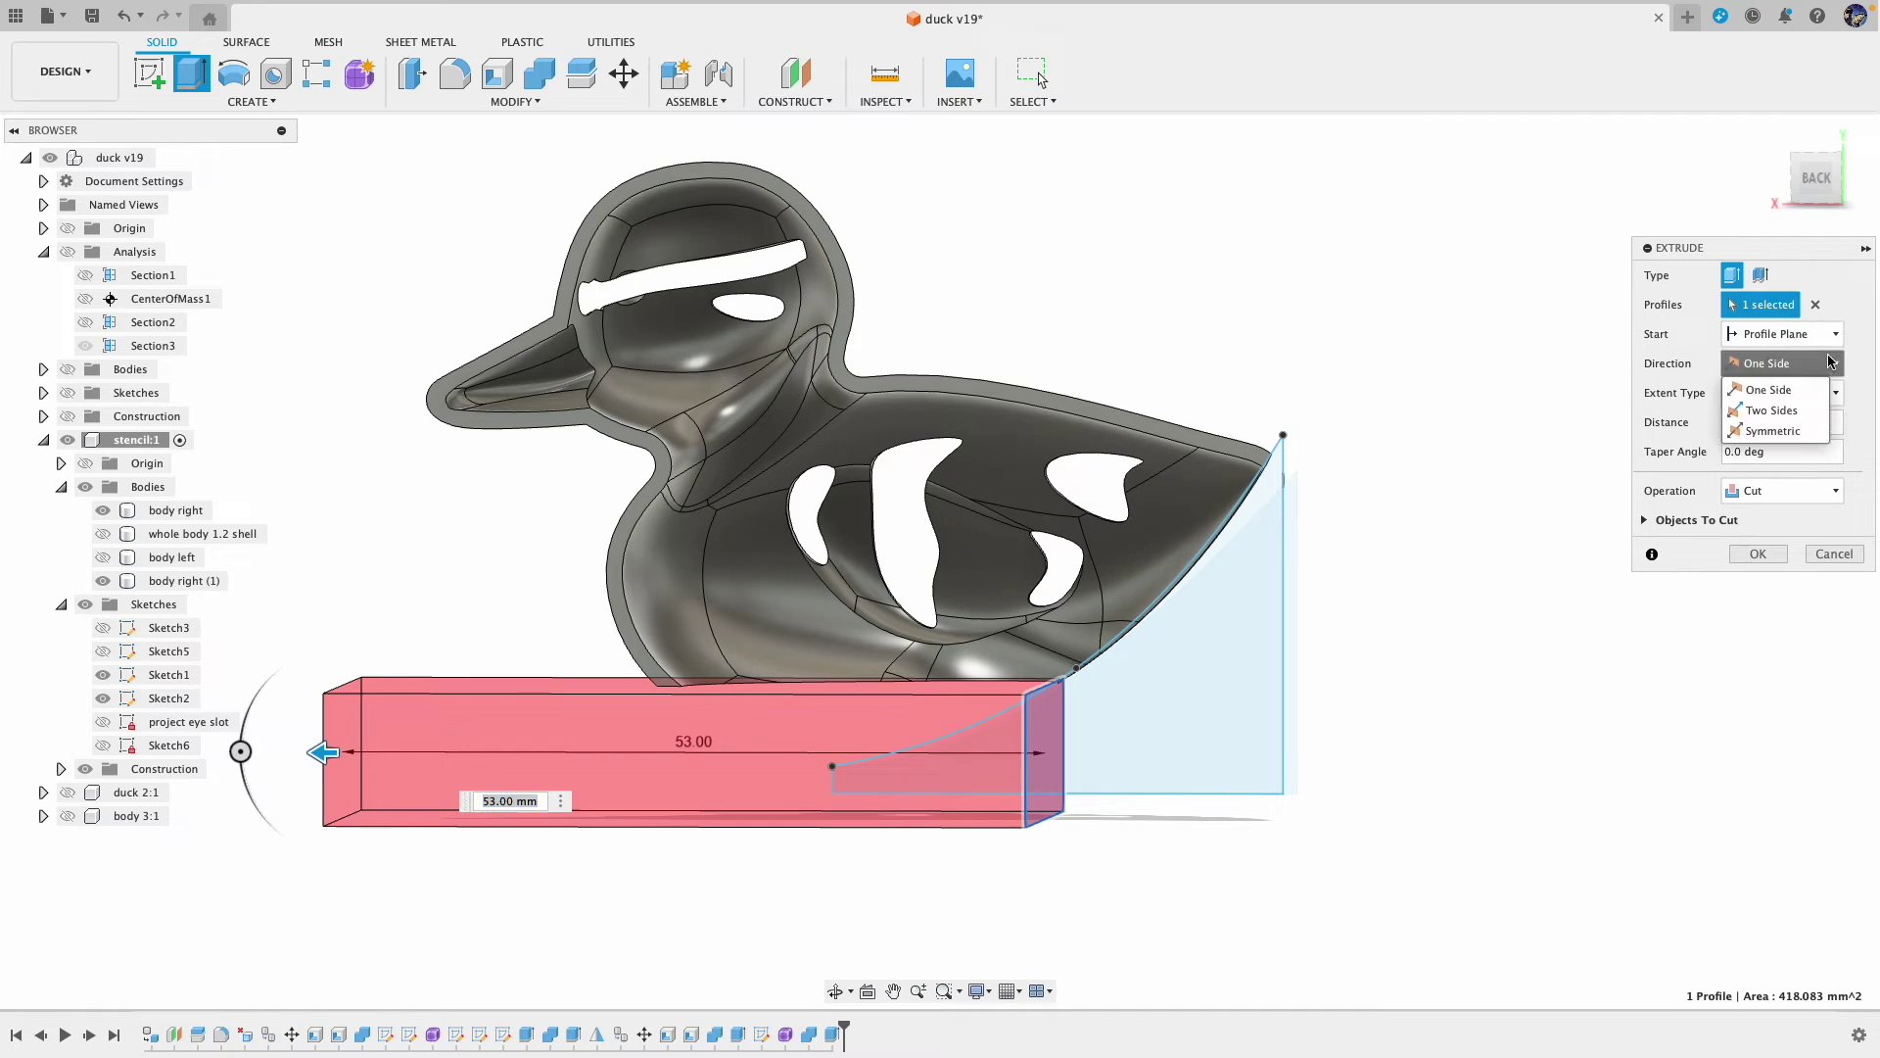
{"action": "left_click", "coordinate": [1798, 432]}
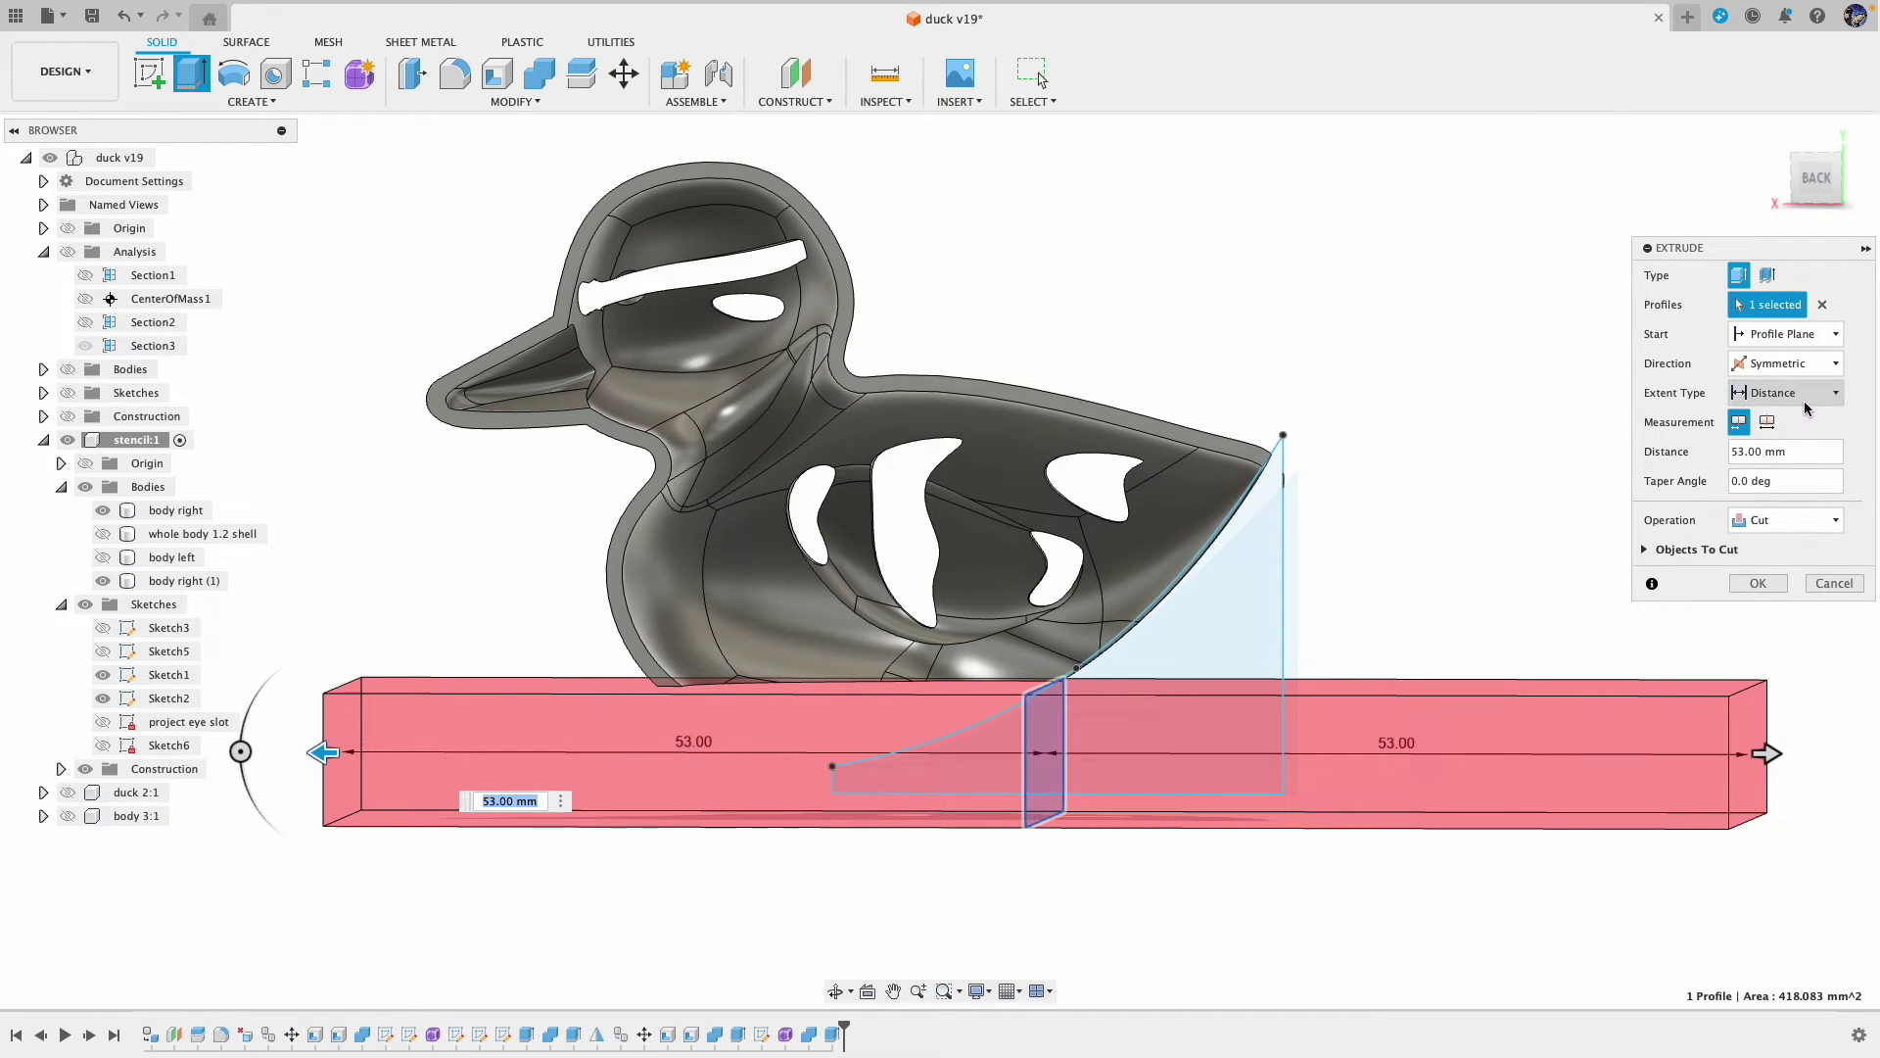
{"action": "left_click", "coordinate": [1753, 586]}
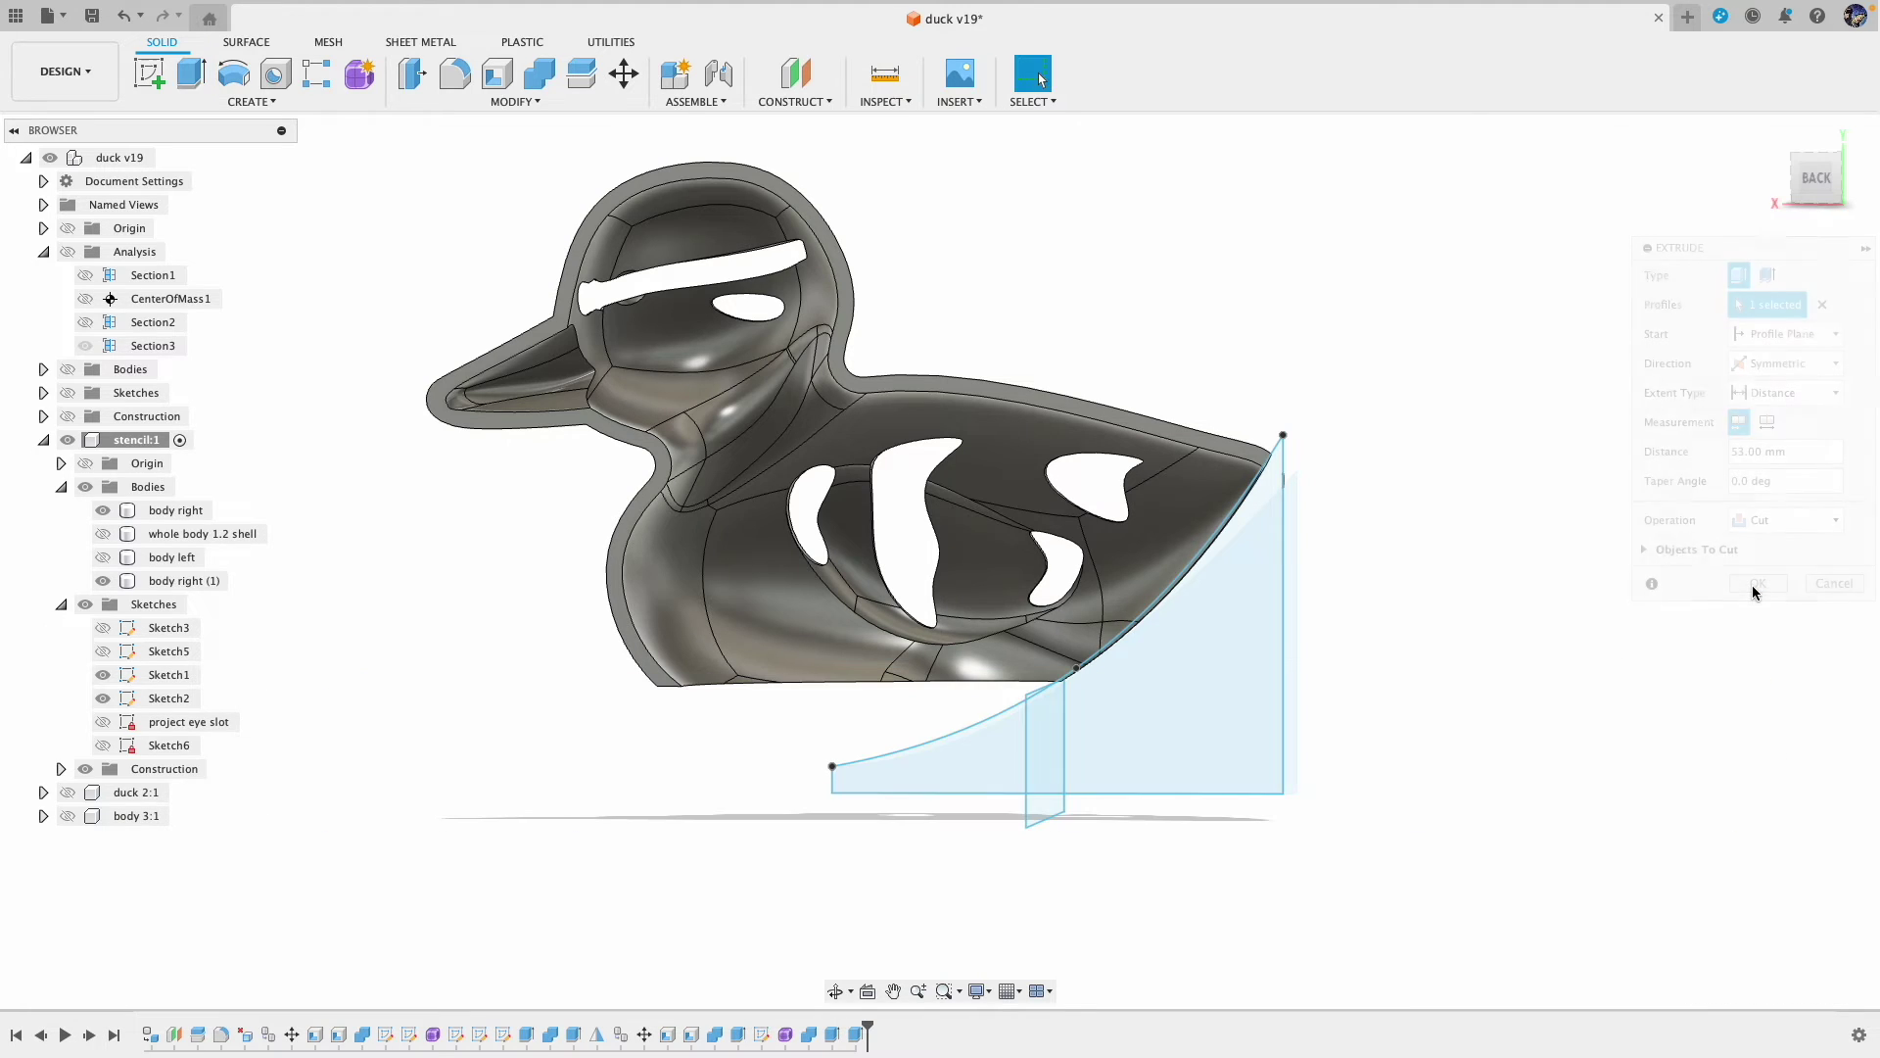
{"action": "left_click", "coordinate": [93, 605]}
{"action": "left_click", "coordinate": [169, 651]}
Step: Join-extrude the two edge outline profiles by 6 mm, using Extrude instead of Press Pull
{"action": "mouse_move", "coordinate": [1155, 690]}
{"action": "middle_mouse_down", "text": "shift"}
{"action": "mouse_move", "coordinate": [1406, 678]}
{"action": "mouse_move", "coordinate": [1427, 693]}
{"action": "mouse_move", "coordinate": [1404, 722]}
{"action": "middle_mouse_up", "text": "shift"}
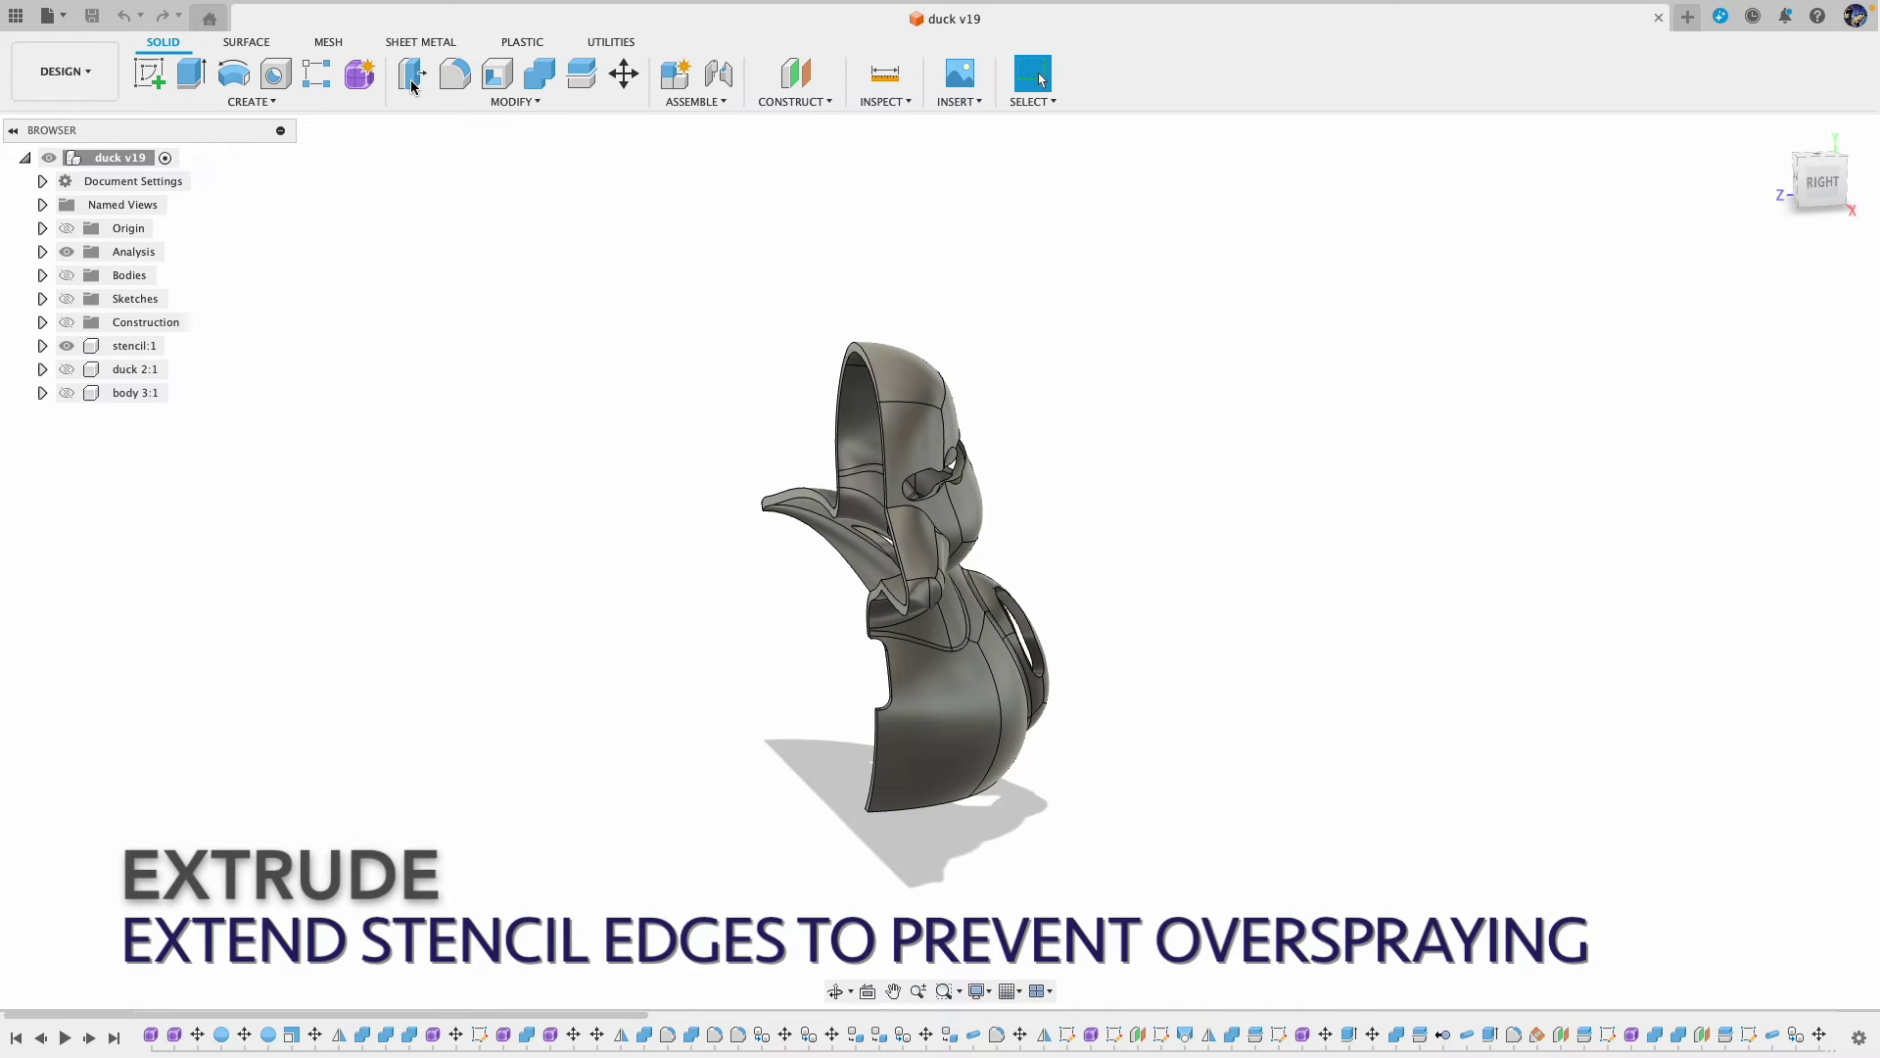
{"action": "left_click", "coordinate": [411, 86]}
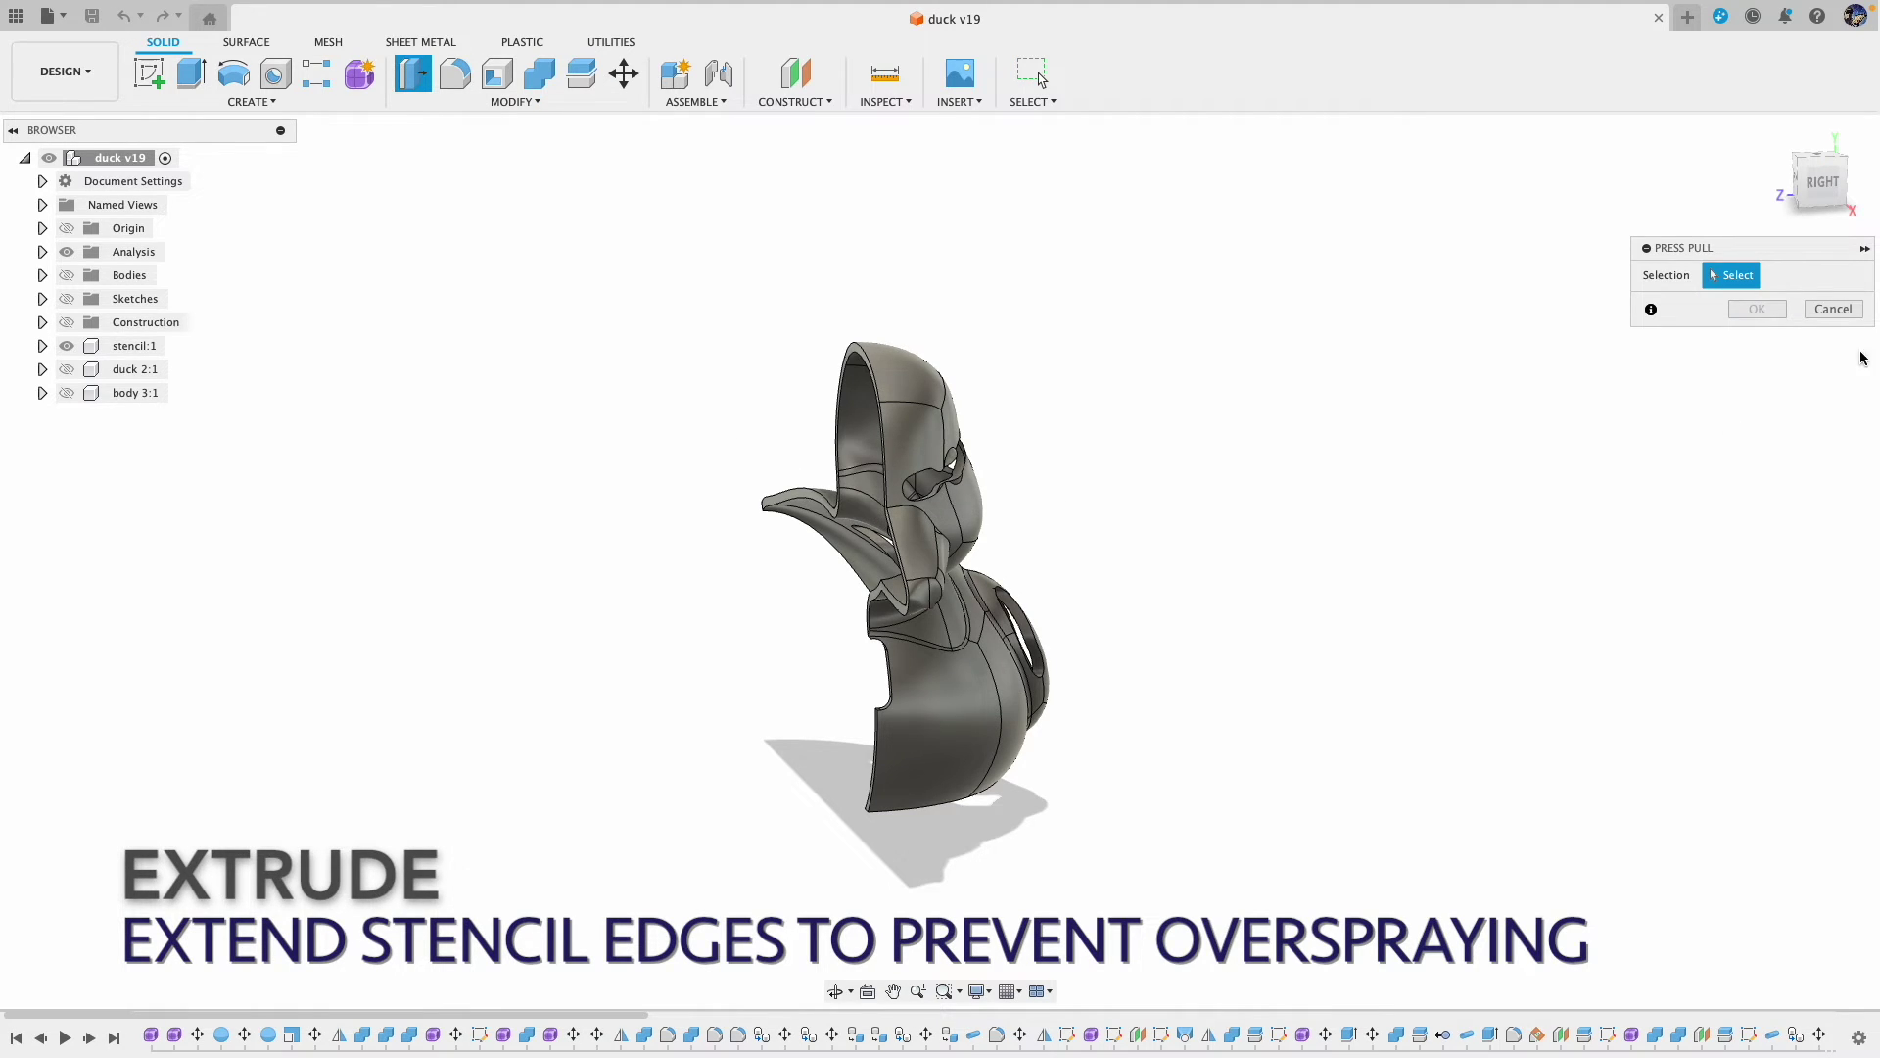
{"action": "key", "text": "Escape"}
{"action": "left_click", "coordinate": [192, 73]}
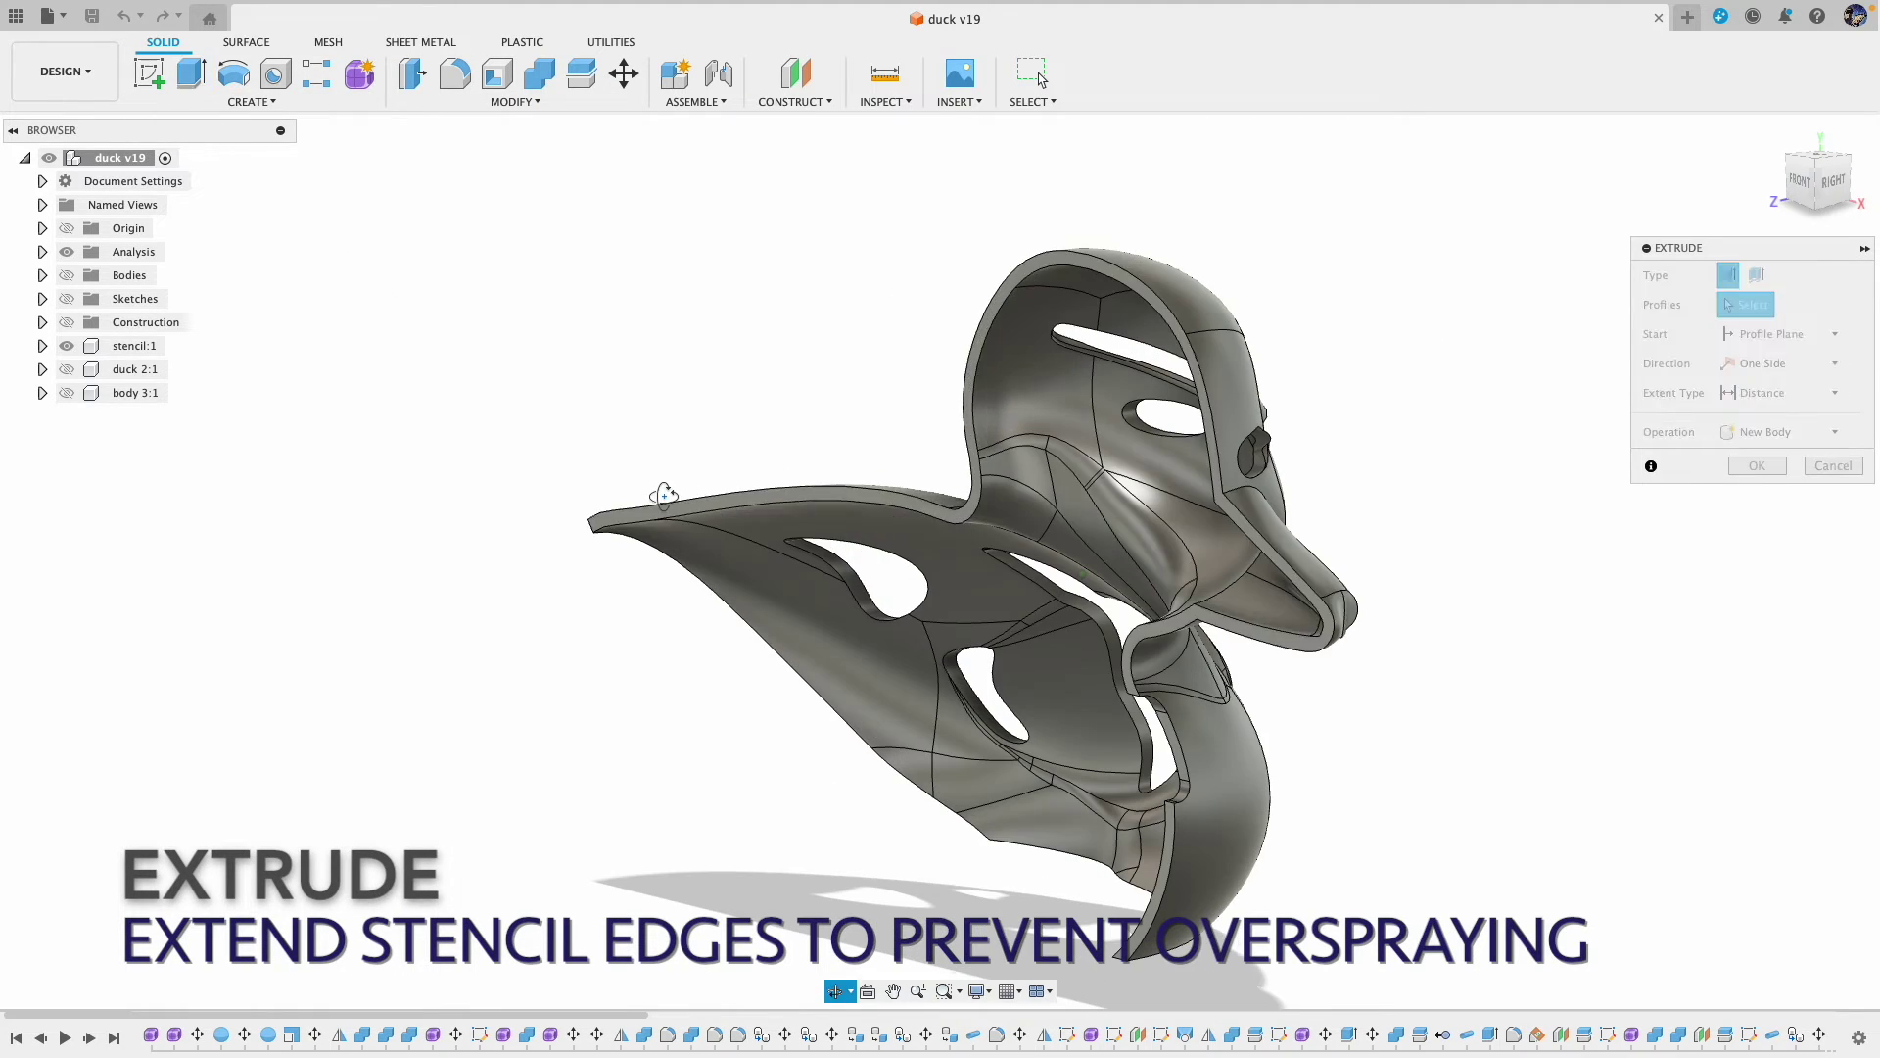
{"action": "left_click", "coordinate": [1317, 632]}
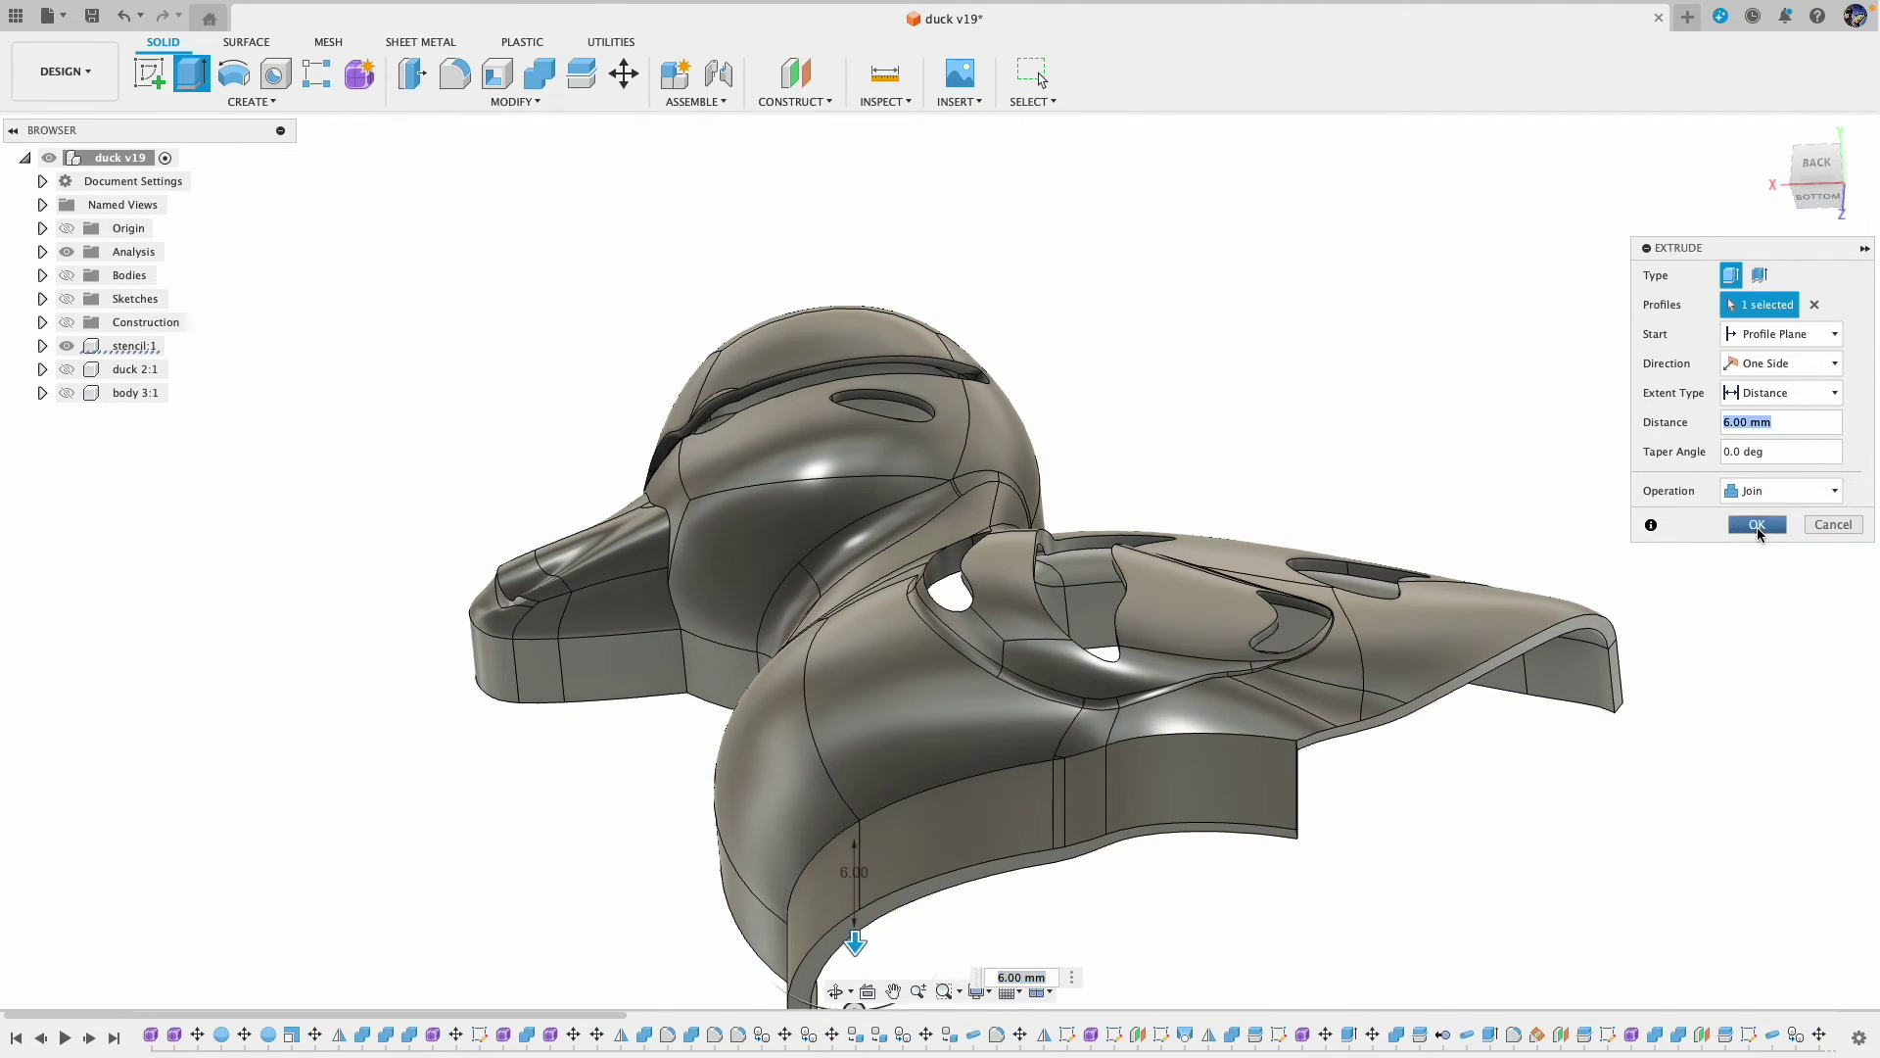
{"action": "left_click", "coordinate": [1756, 525]}
{"action": "middle_click_drag", "start_coordinate": [1757, 528], "coordinate": [1498, 451], "text": "shift"}
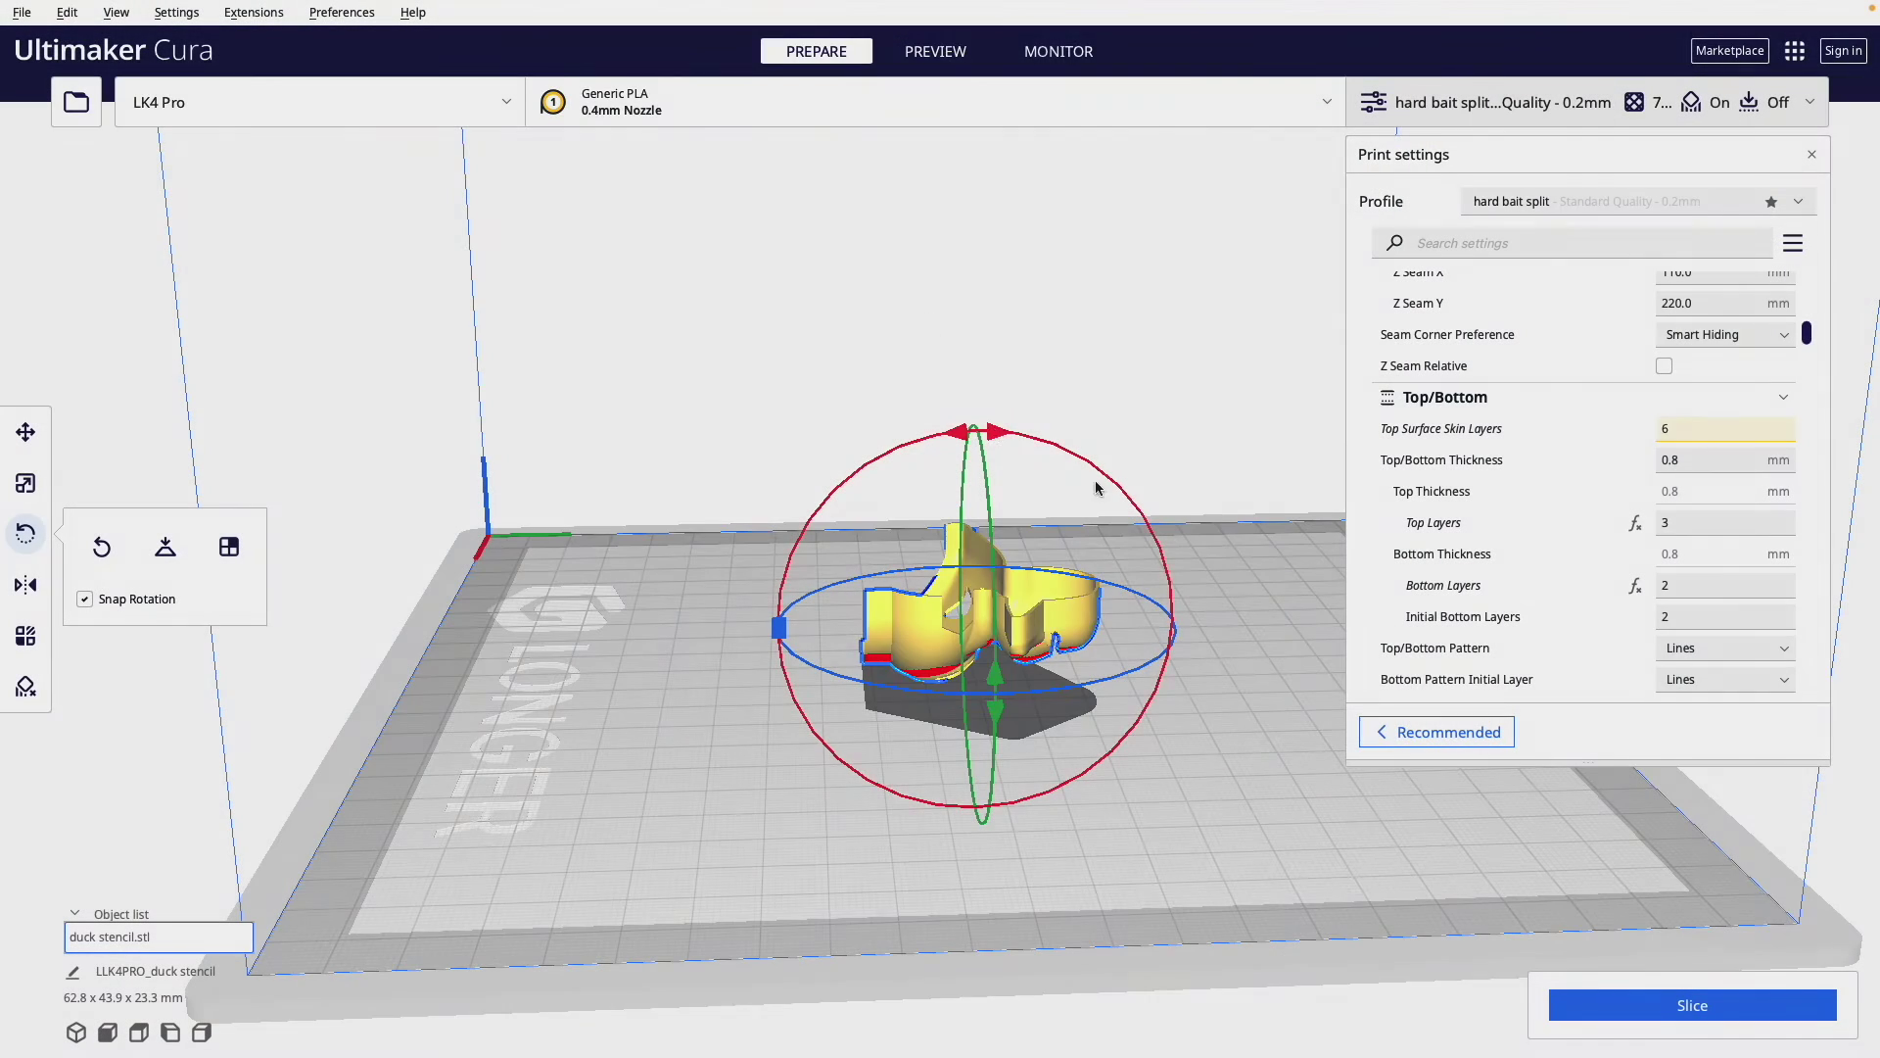
Step: Rotate the duck on the build plate and adjust its scale
{"action": "left_click_drag", "start_coordinate": [984, 839], "coordinate": [1091, 830]}
{"action": "left_click", "coordinate": [25, 483]}
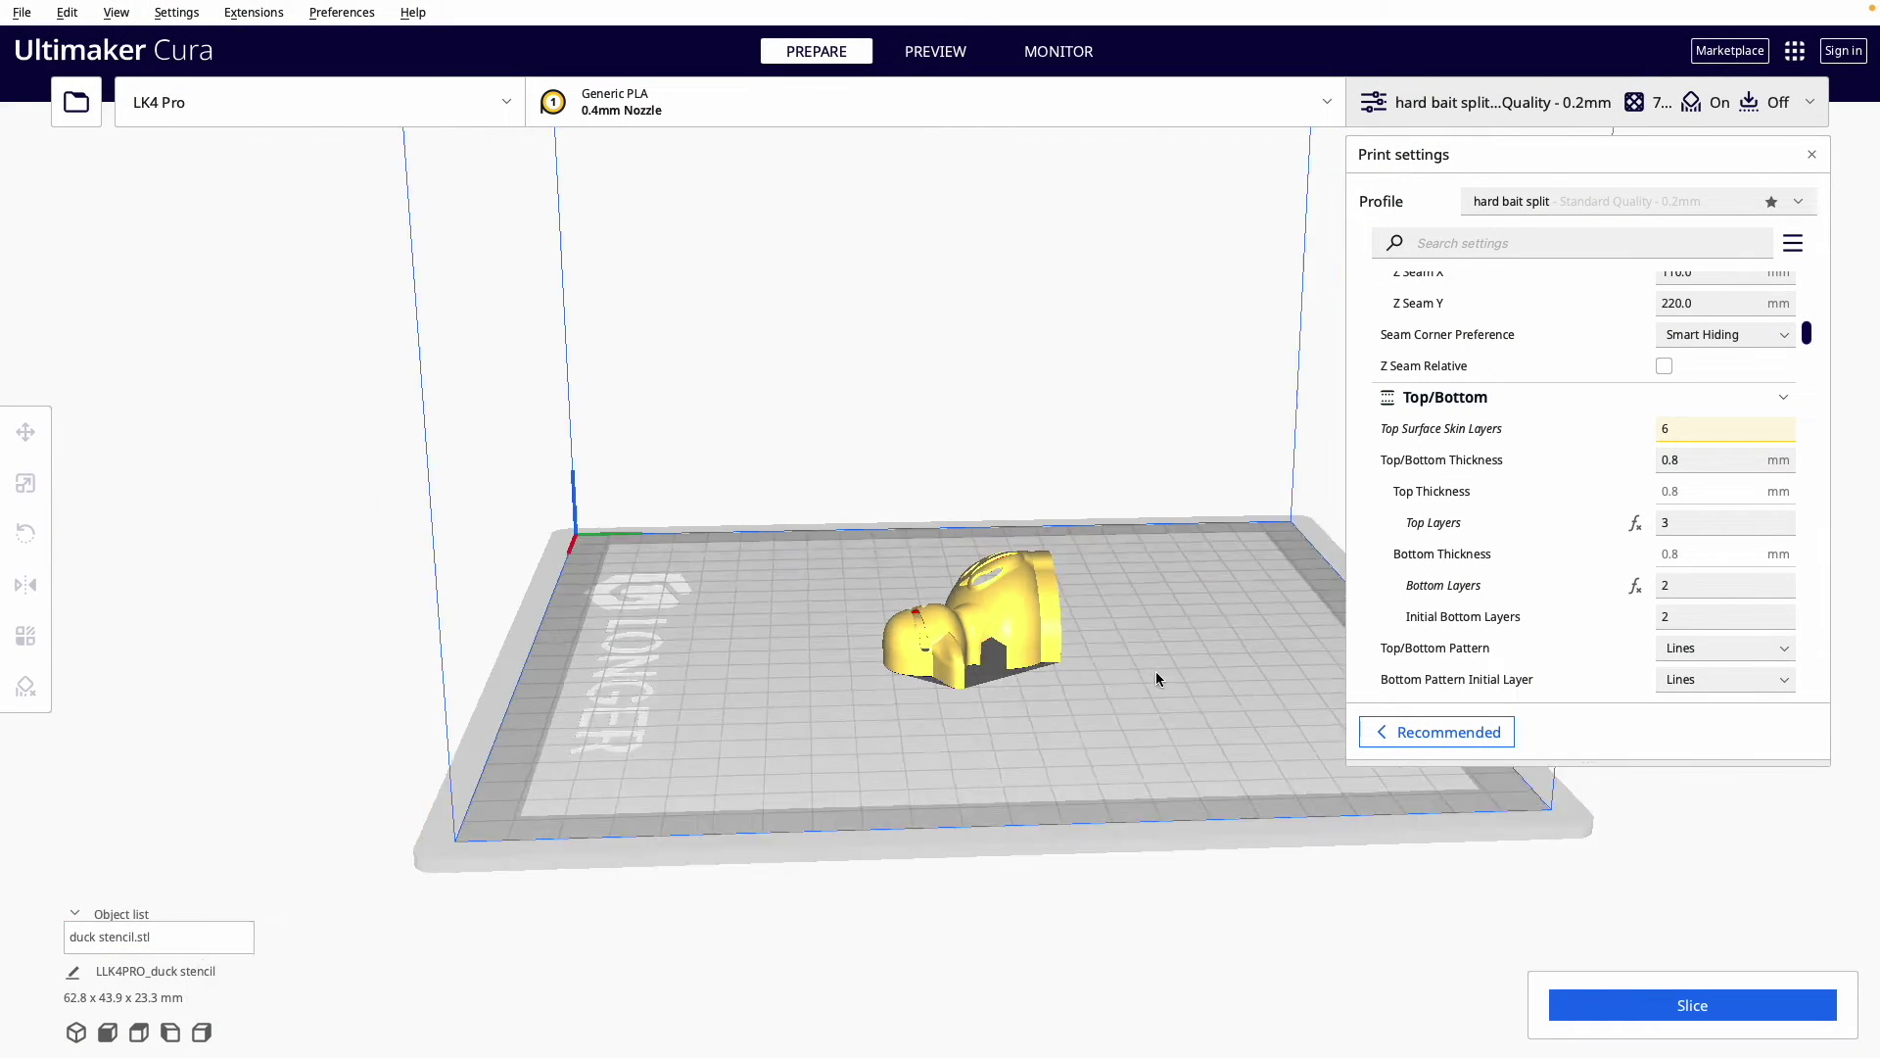
{"action": "scroll", "coordinate": [1155, 672], "scroll_direction": "up", "scroll_amount": 10}
Step: Slice the stencil, preview layers 1 through 60, and switch support structure to Normal
{"action": "left_click", "coordinate": [1631, 1003]}
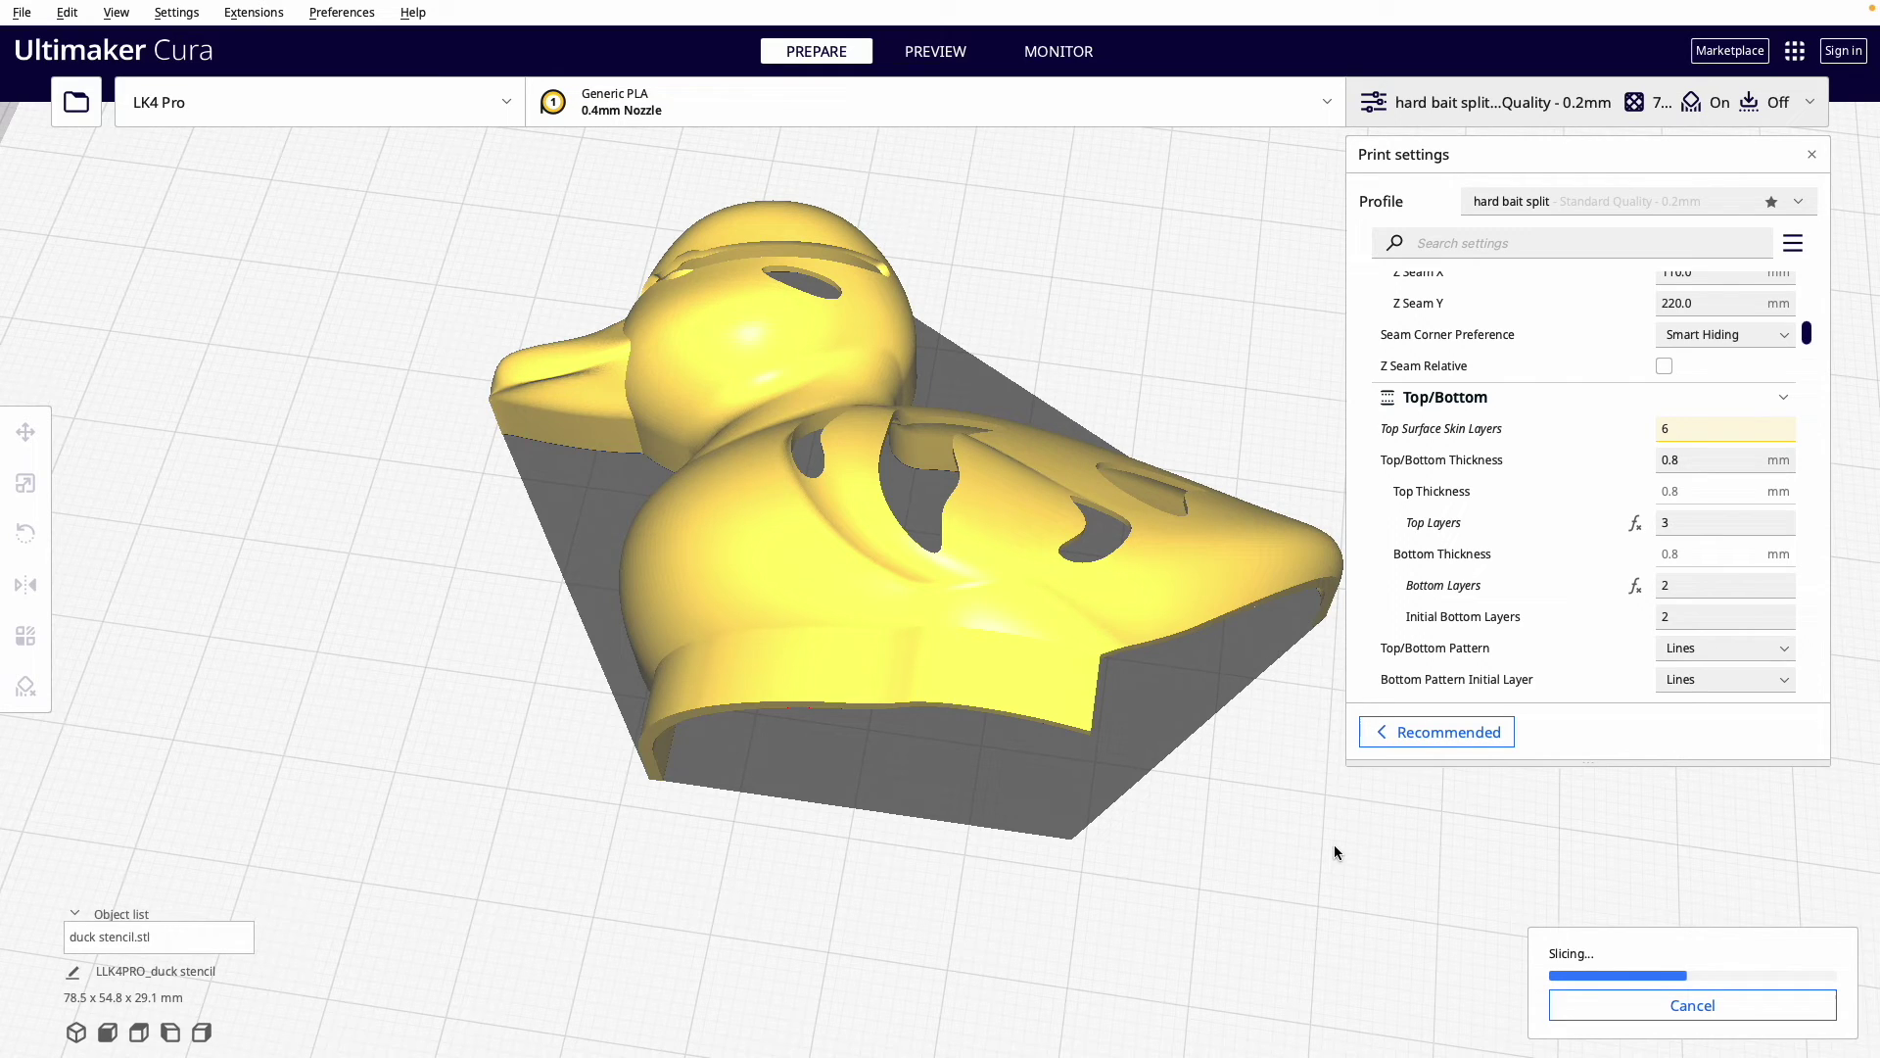
{"action": "left_click", "coordinate": [1592, 1005]}
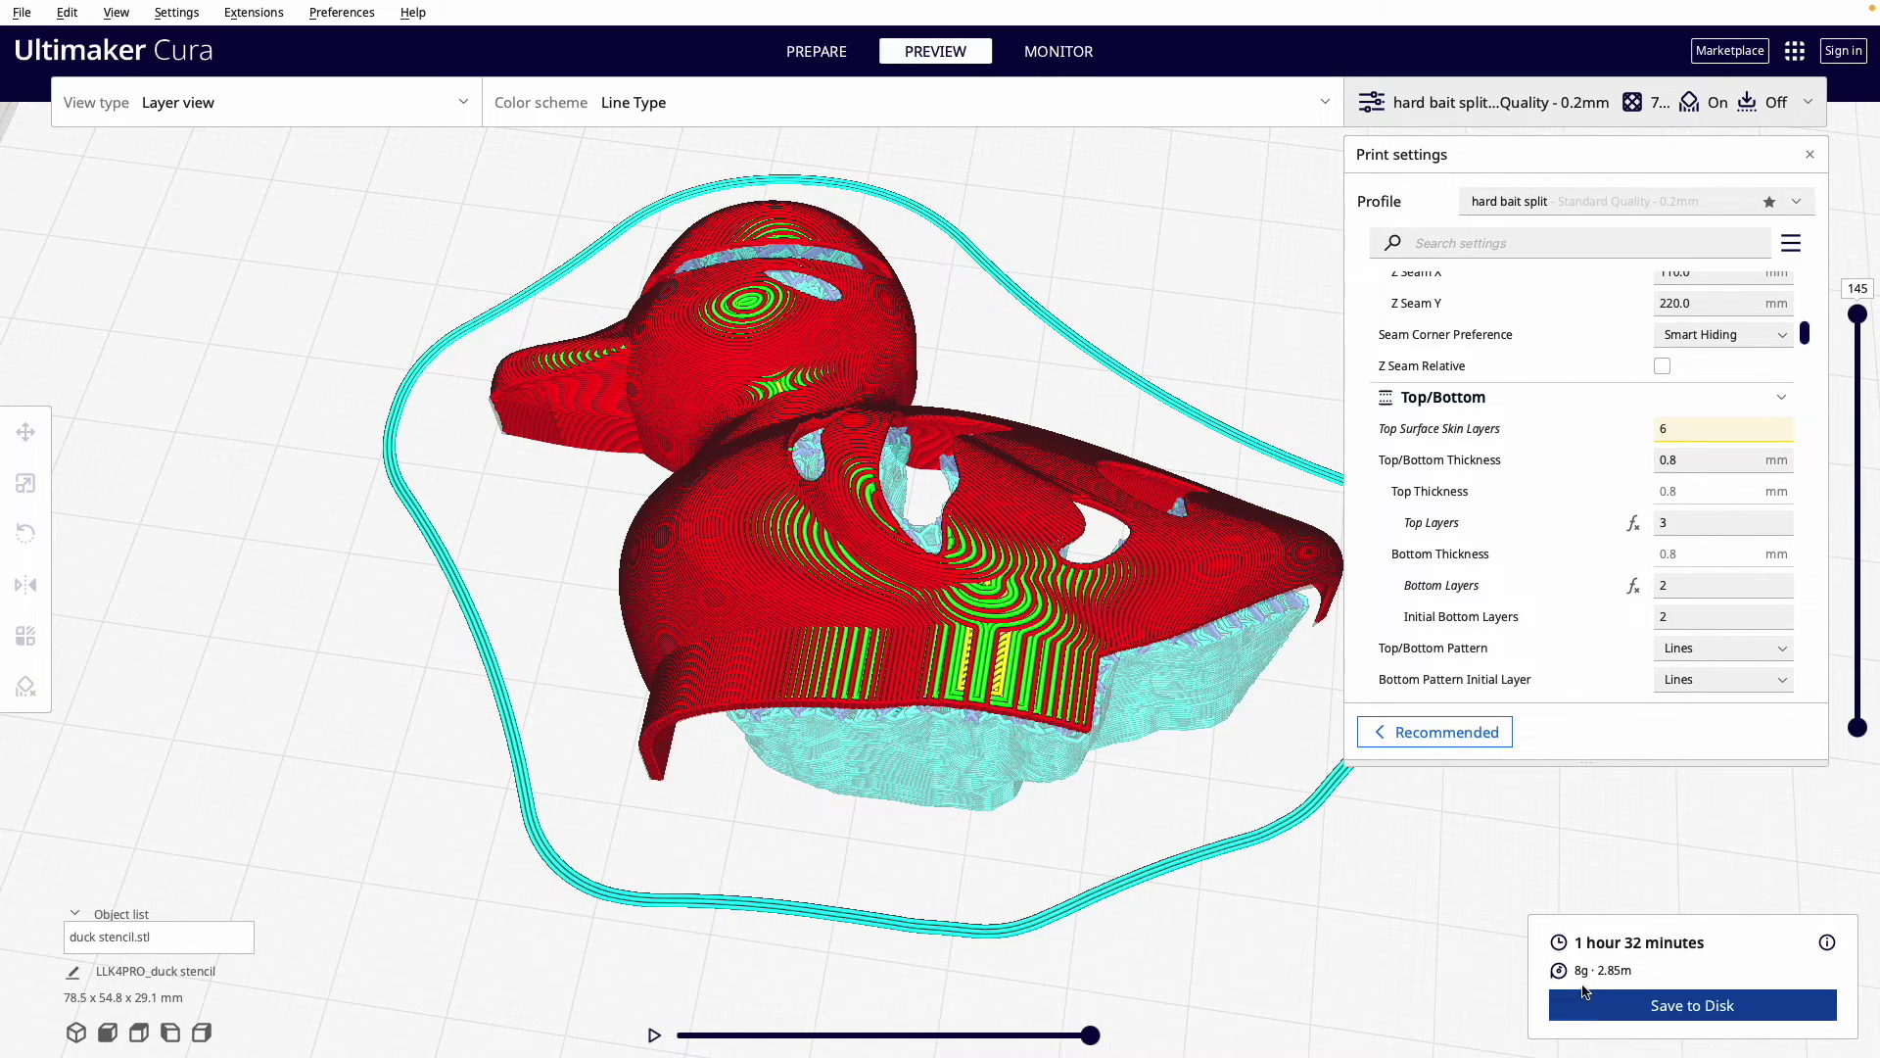
{"action": "left_click_drag", "start_coordinate": [1860, 320], "coordinate": [1876, 889]}
{"action": "left_click_drag", "start_coordinate": [1868, 744], "coordinate": [1862, 329]}
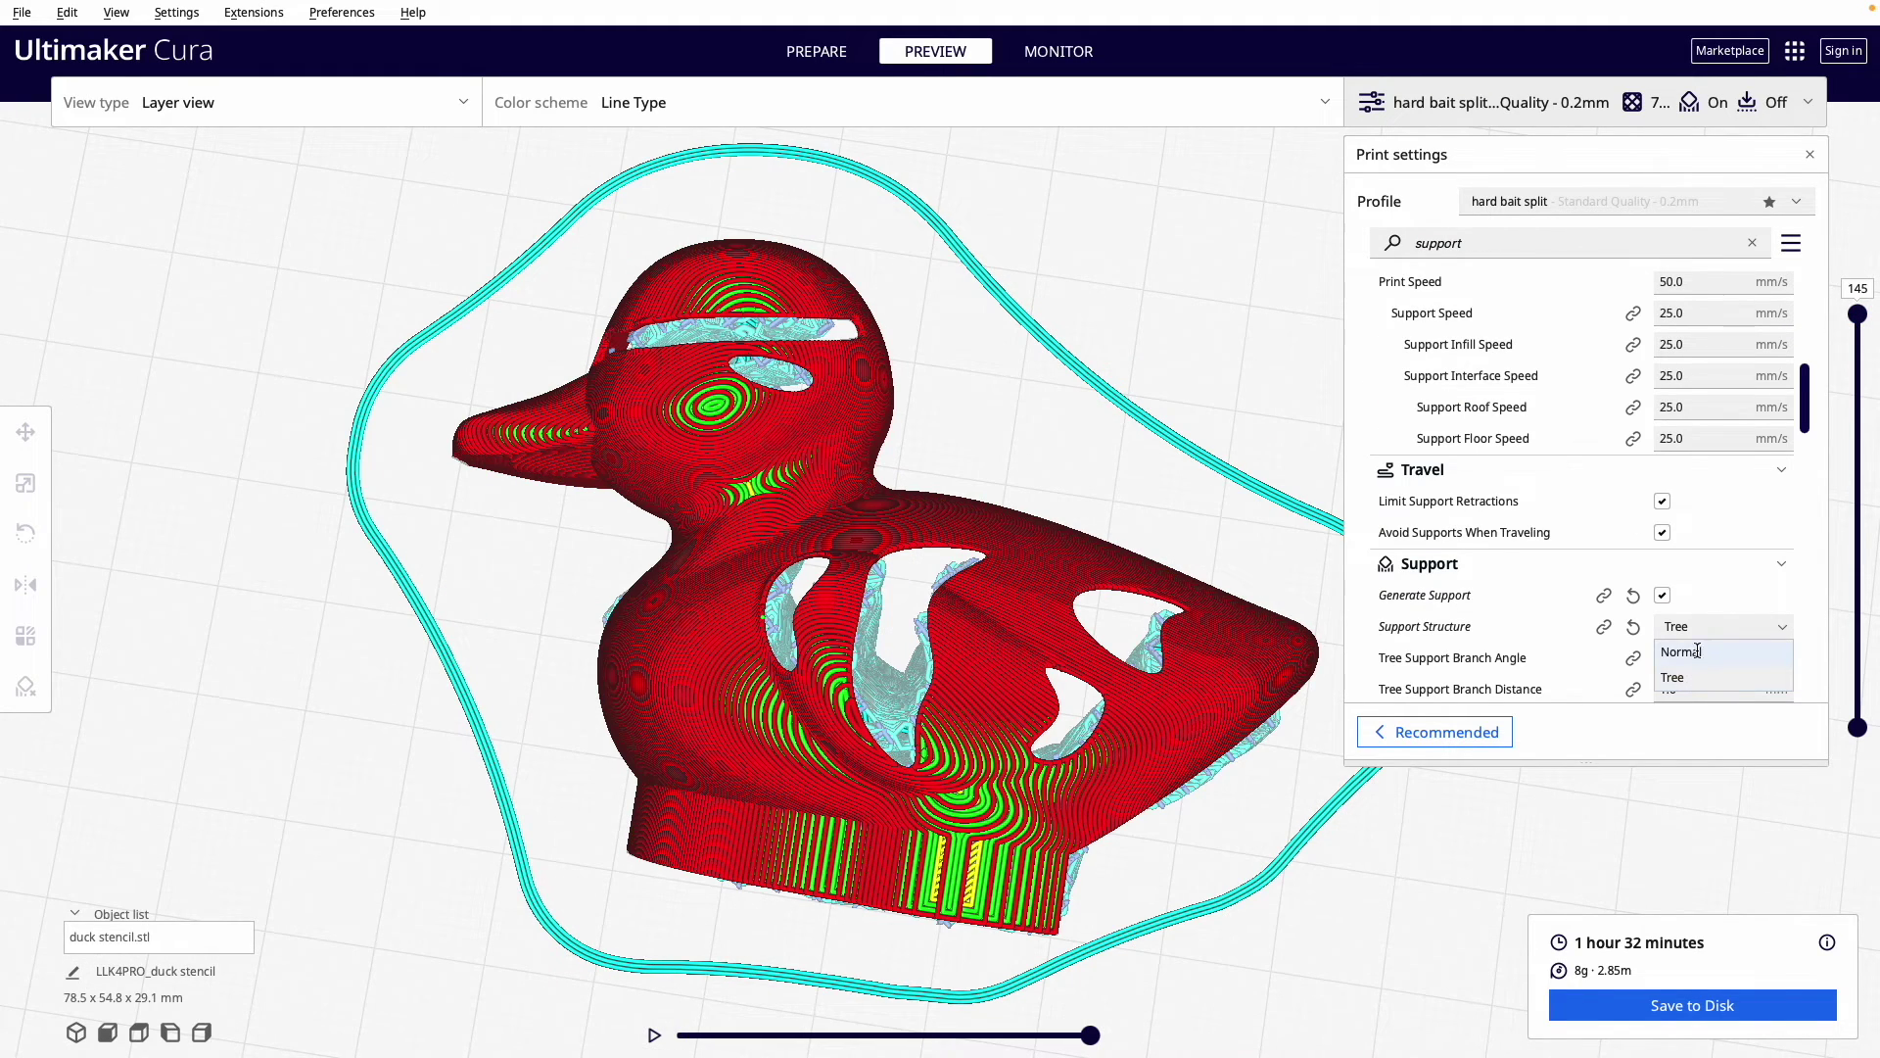
{"action": "left_click", "coordinate": [1697, 651]}
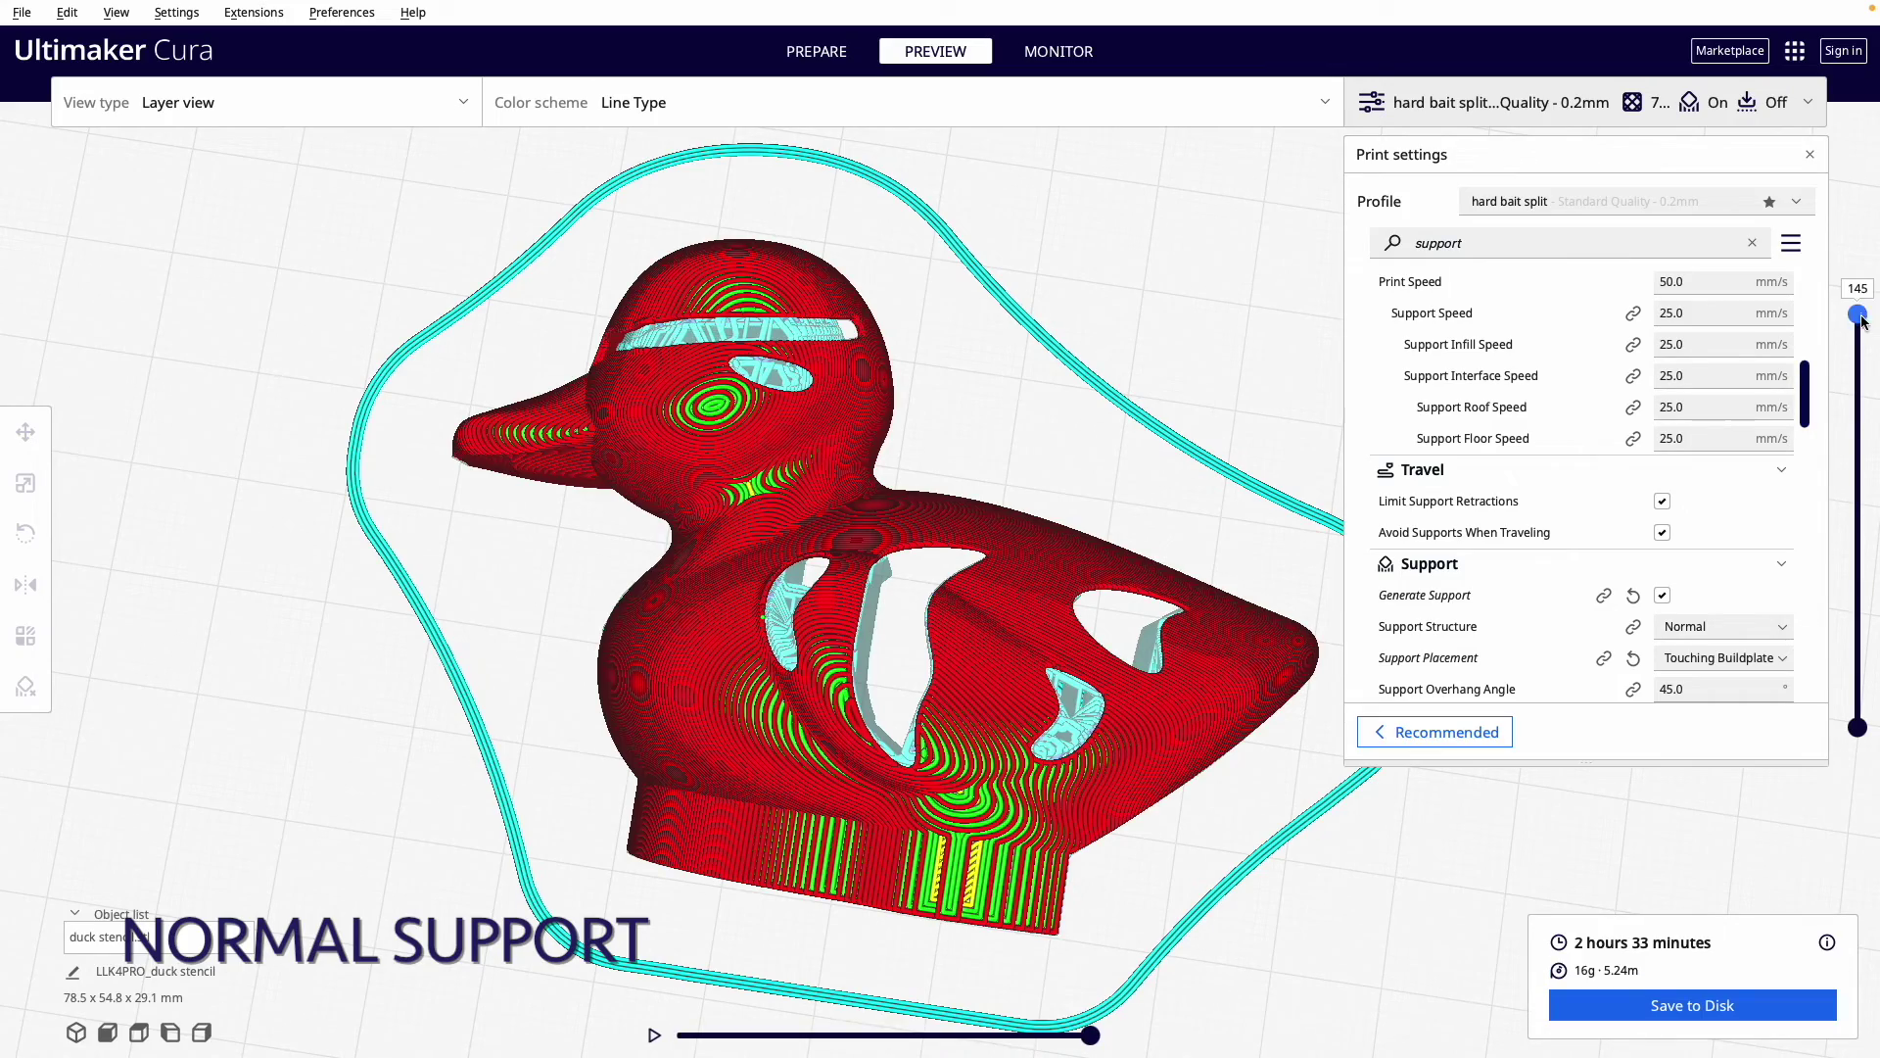
Step: Sweep the layer slider from the top down to layer 1 to review the Normal-support slice
{"action": "left_click_drag", "start_coordinate": [1863, 323], "coordinate": [1823, 762]}
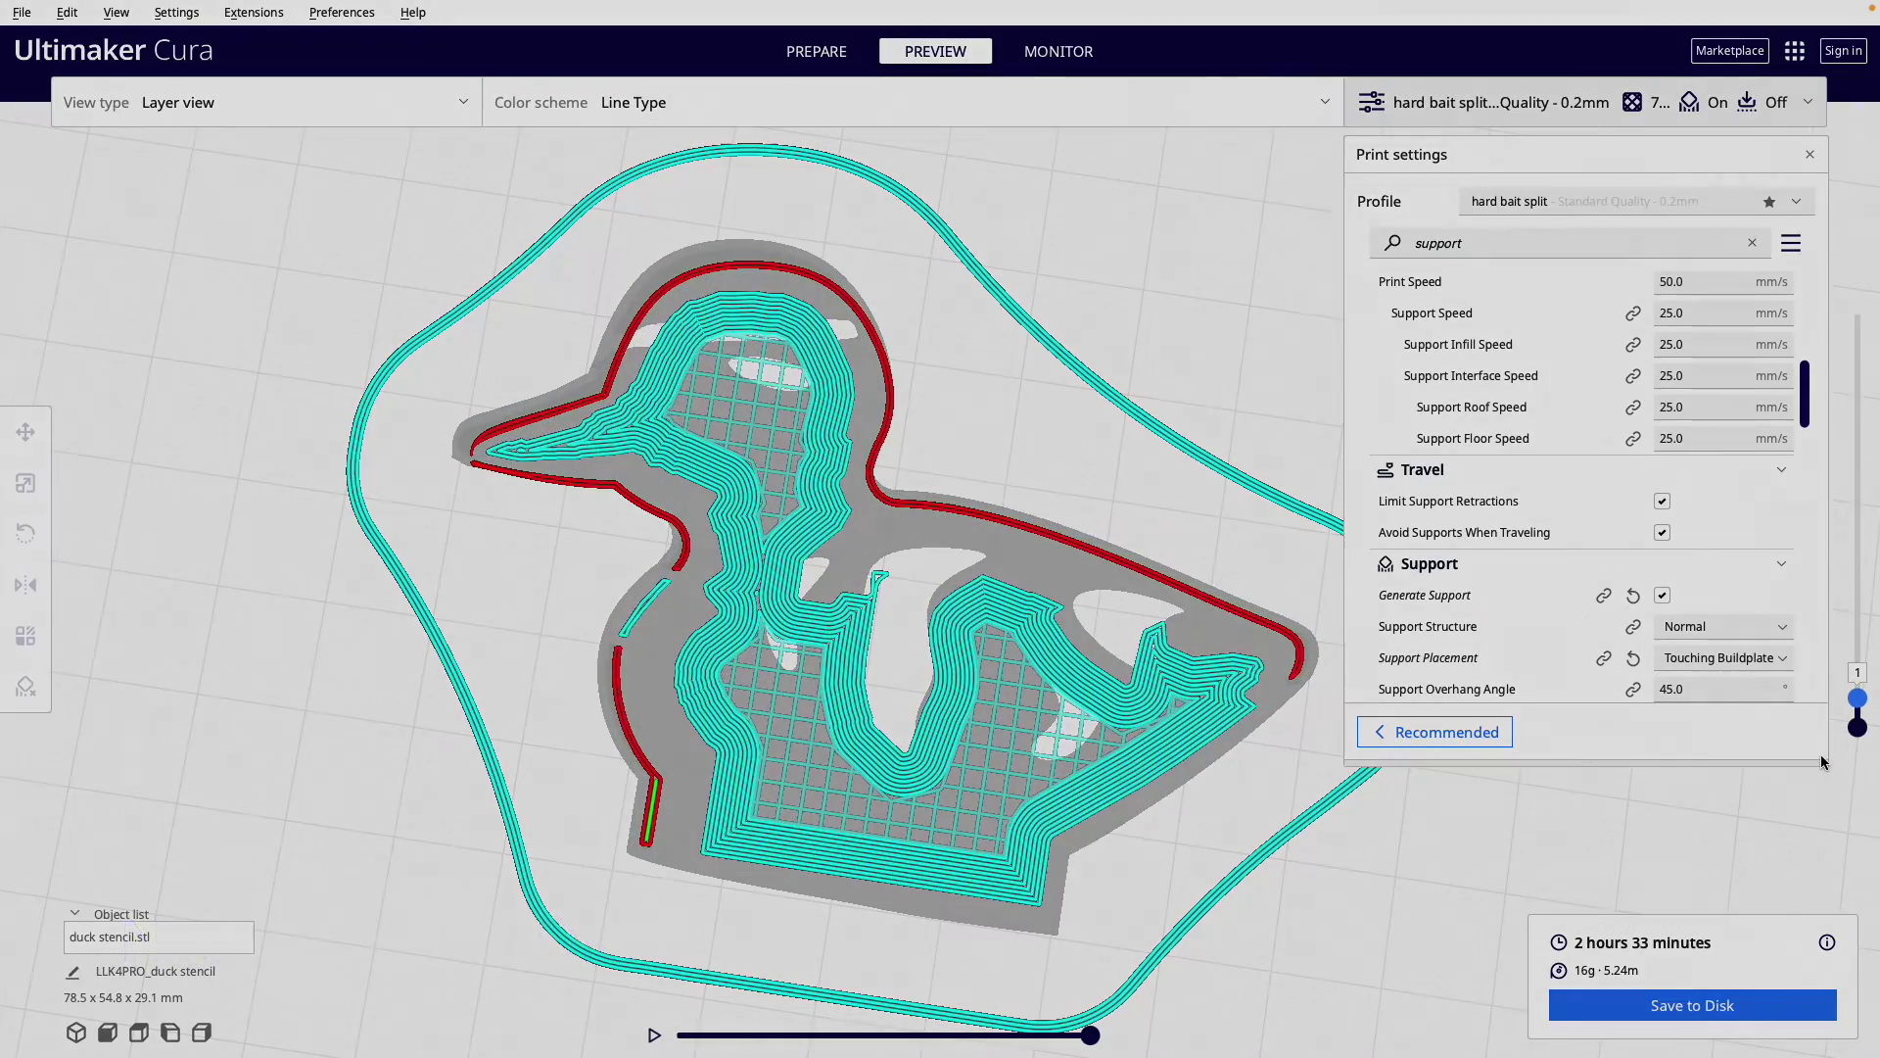